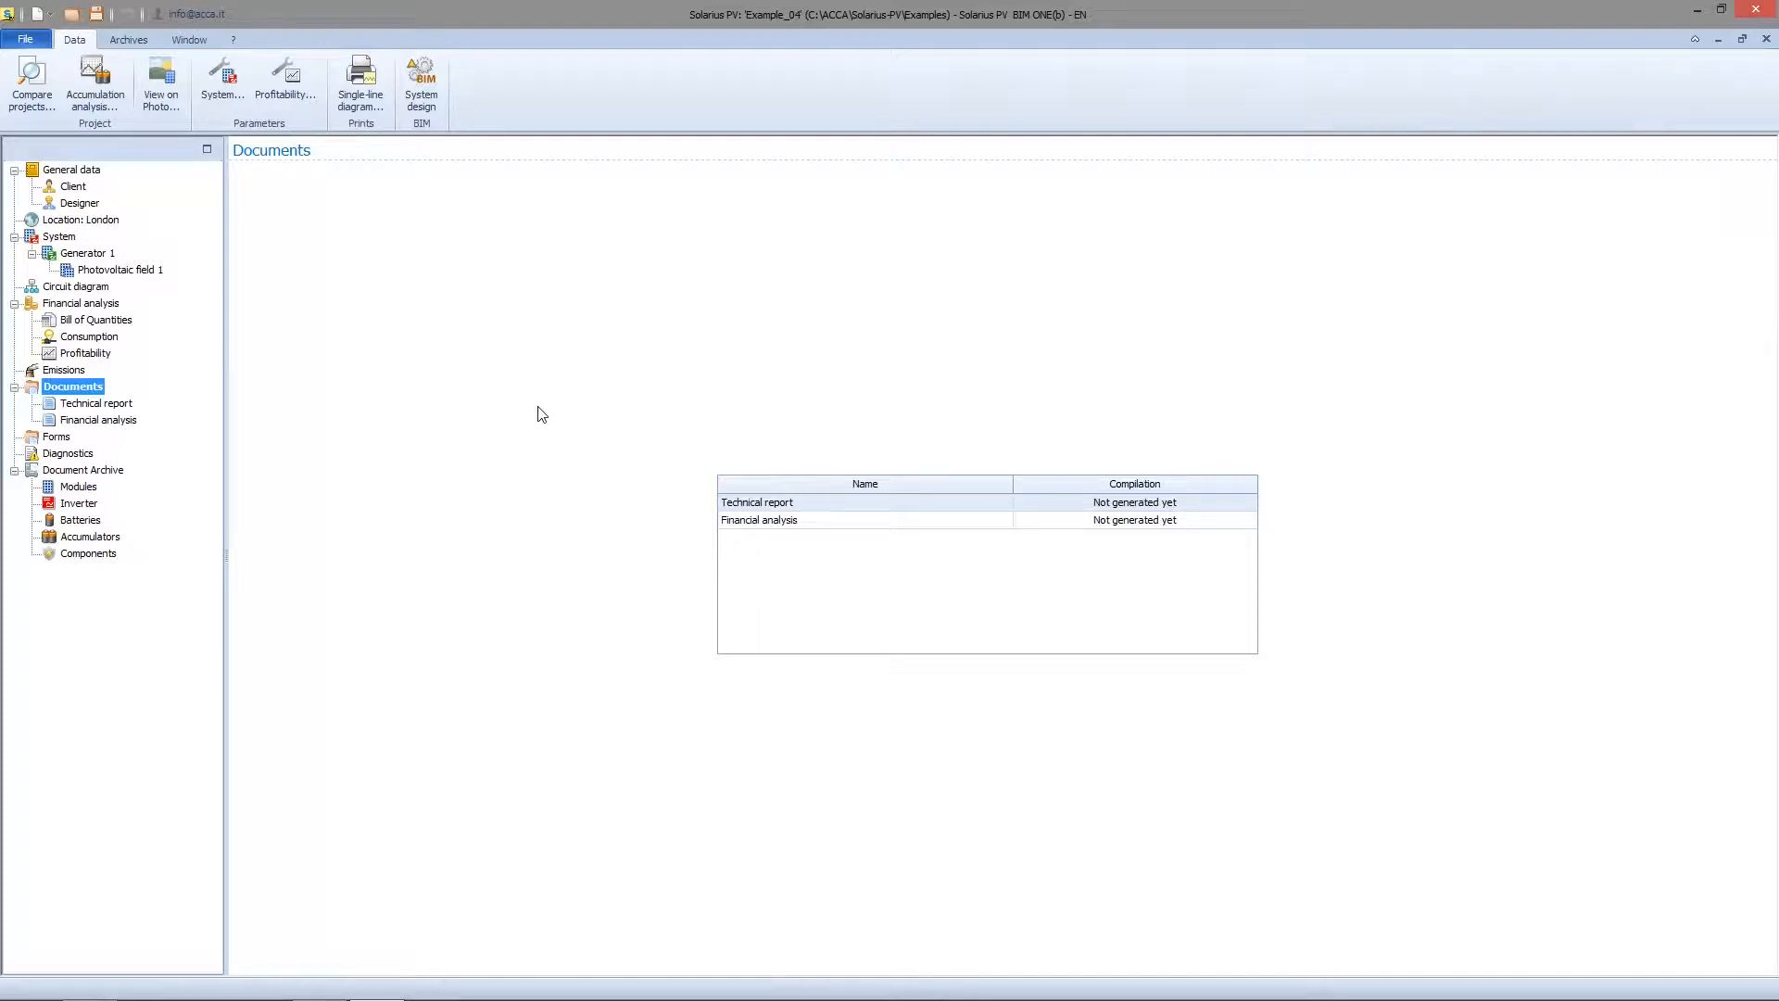
Step: Open the technical report's general settings, check the print date calendar, and choose English as the output language
{"action": "left_click", "coordinate": [112, 407]}
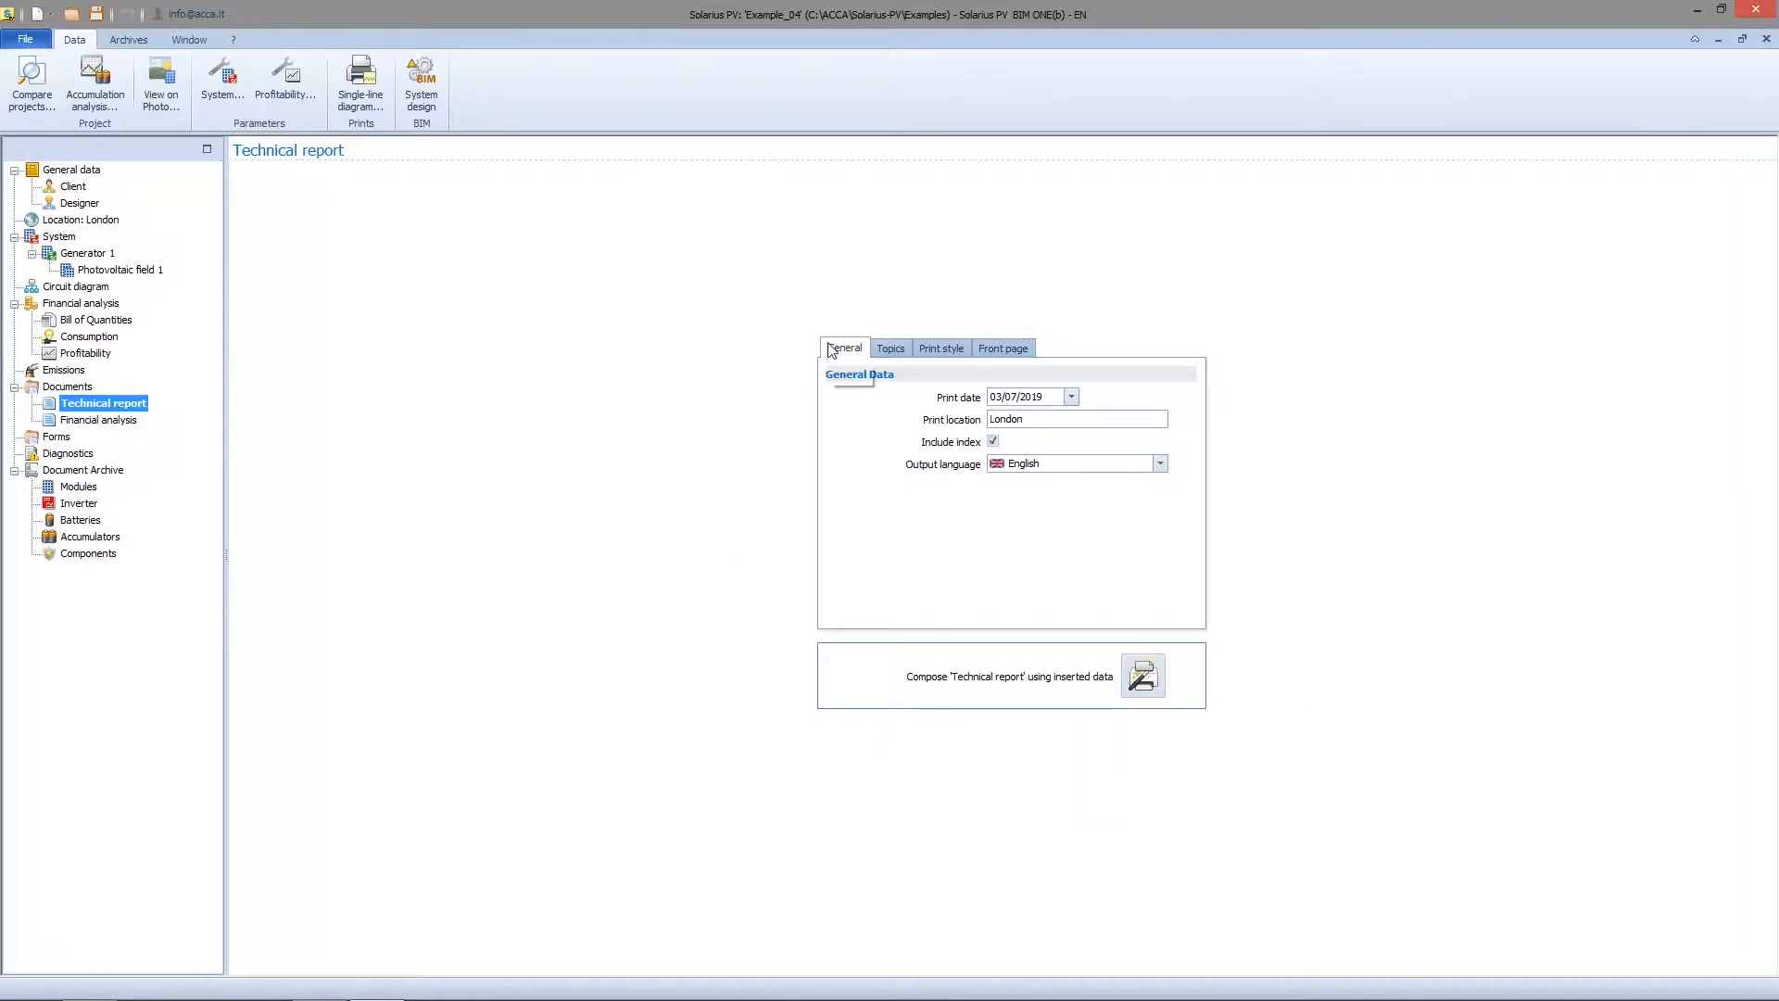
{"action": "left_click", "coordinate": [1071, 395]}
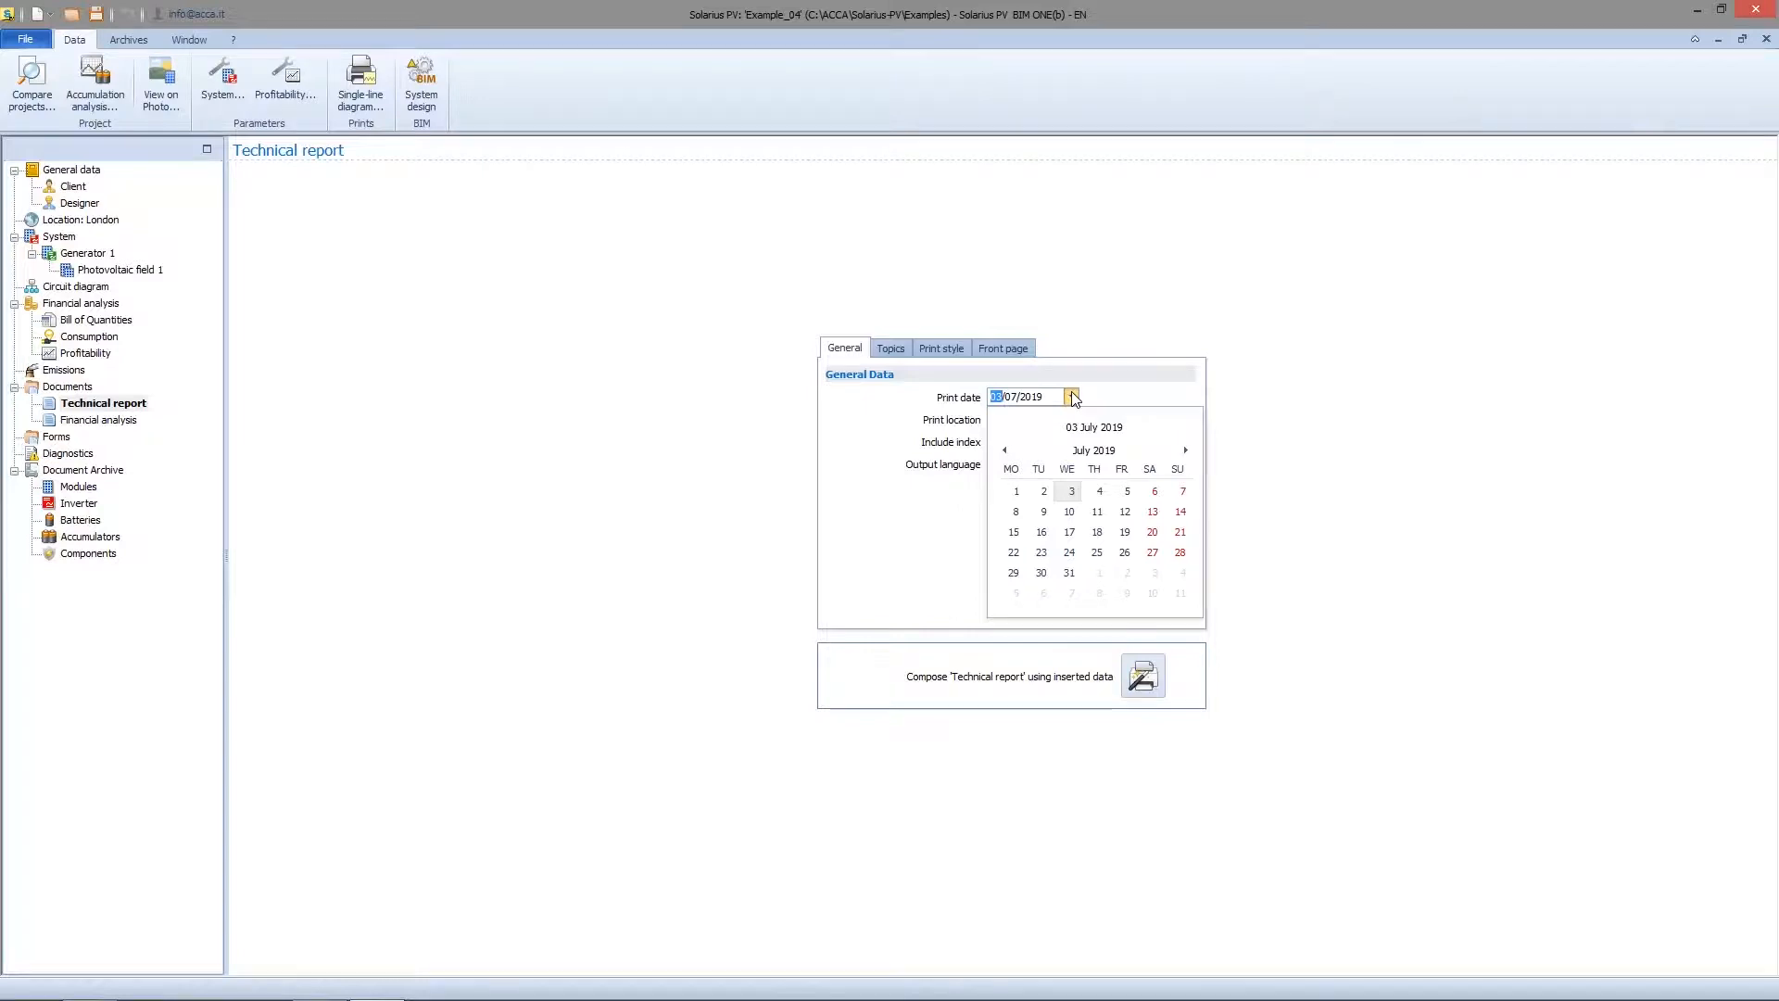
{"action": "left_click", "coordinate": [1071, 396]}
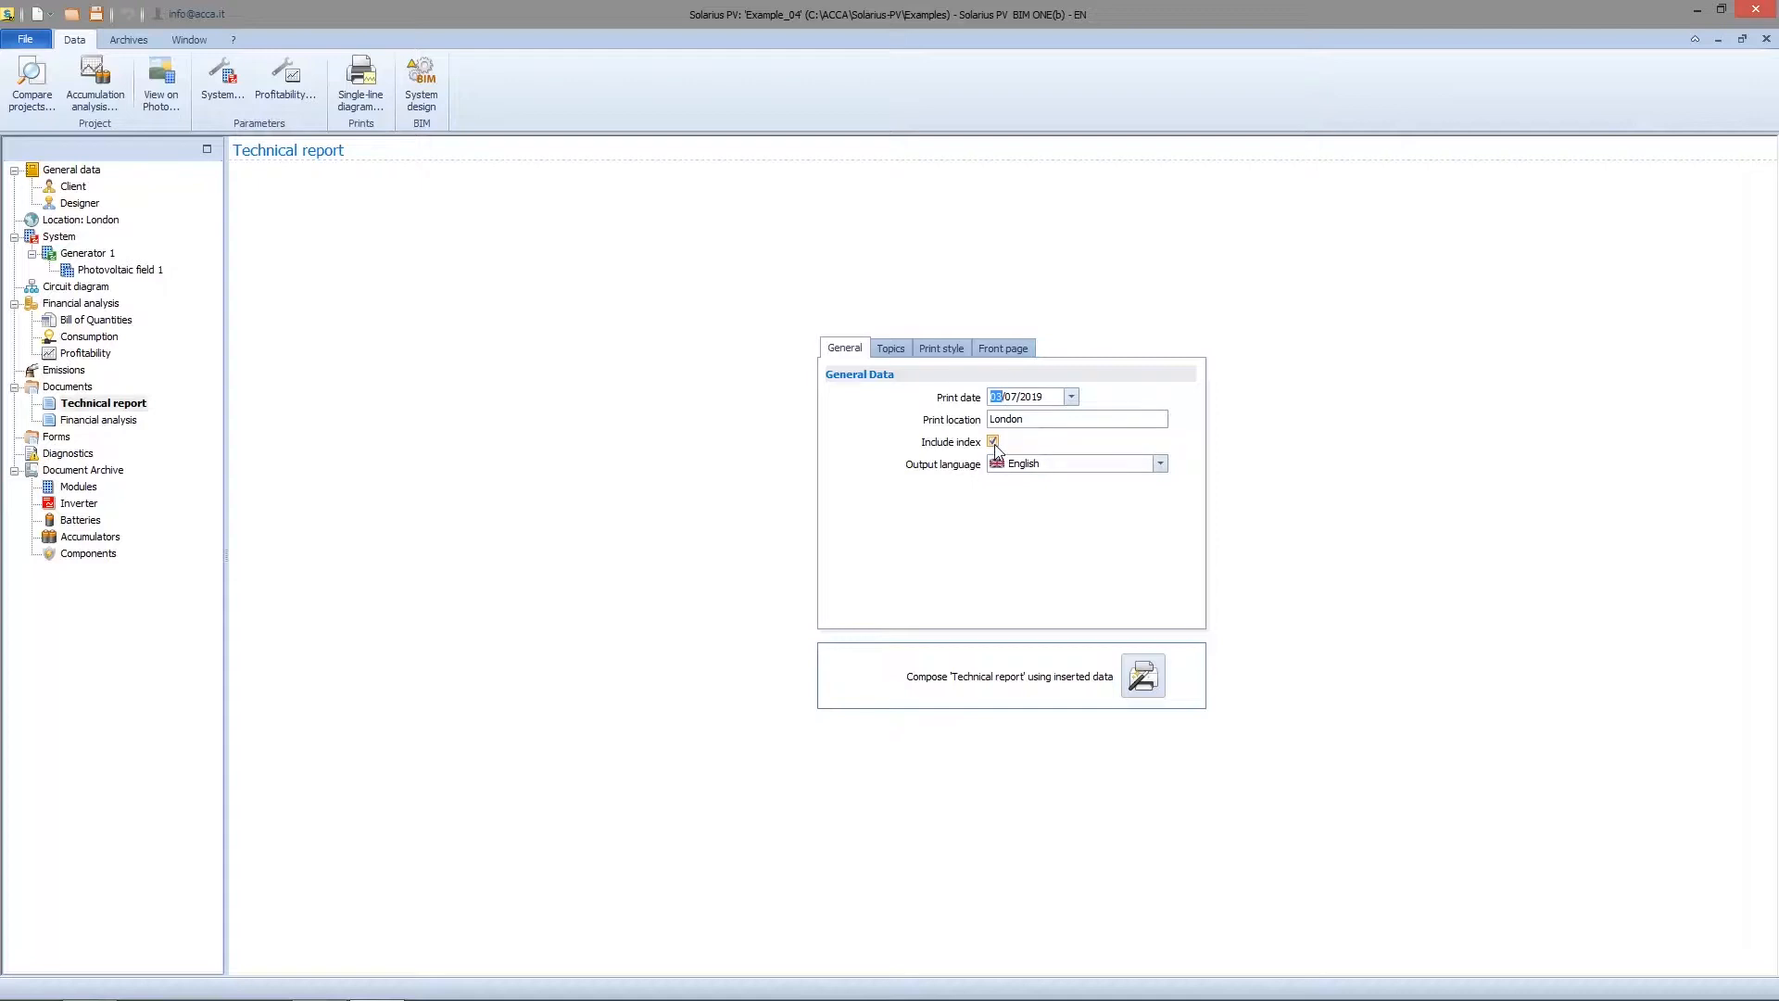
{"action": "left_click", "coordinate": [1161, 463]}
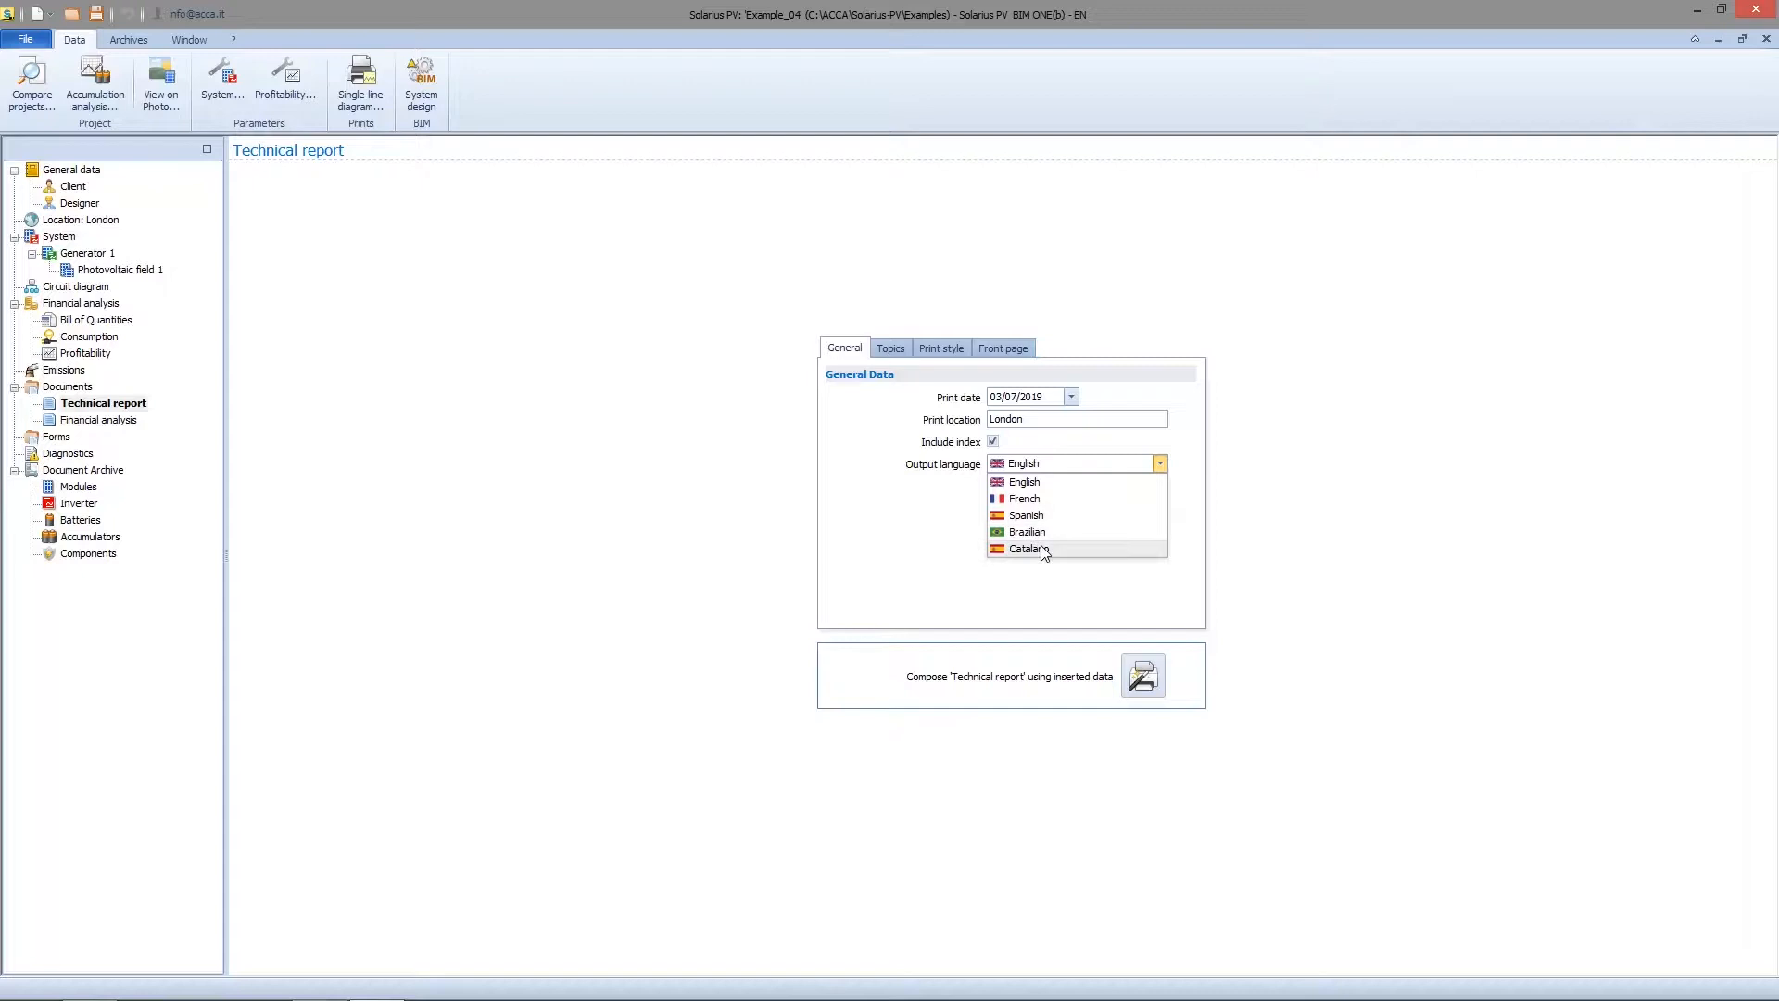
{"action": "left_click", "coordinate": [1027, 483]}
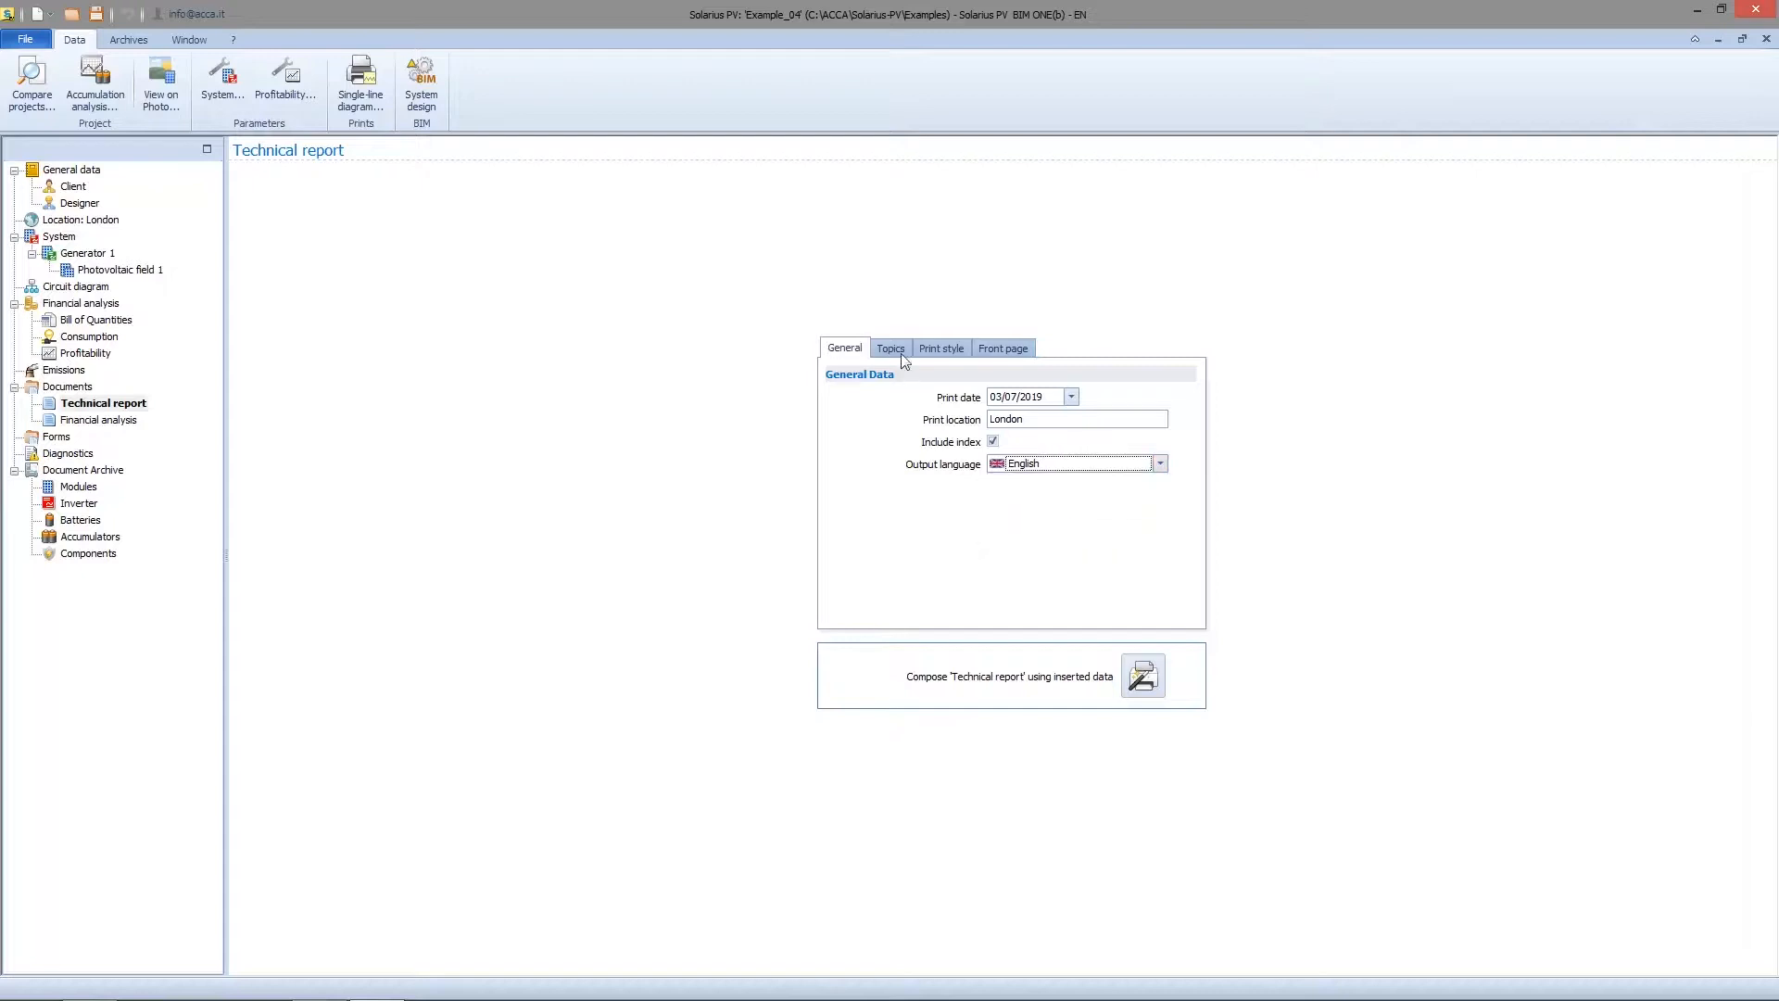
Step: Exclude General Data, Introduction and Attention to the environment from the report topics, and include all three again
{"action": "left_click", "coordinate": [897, 350]}
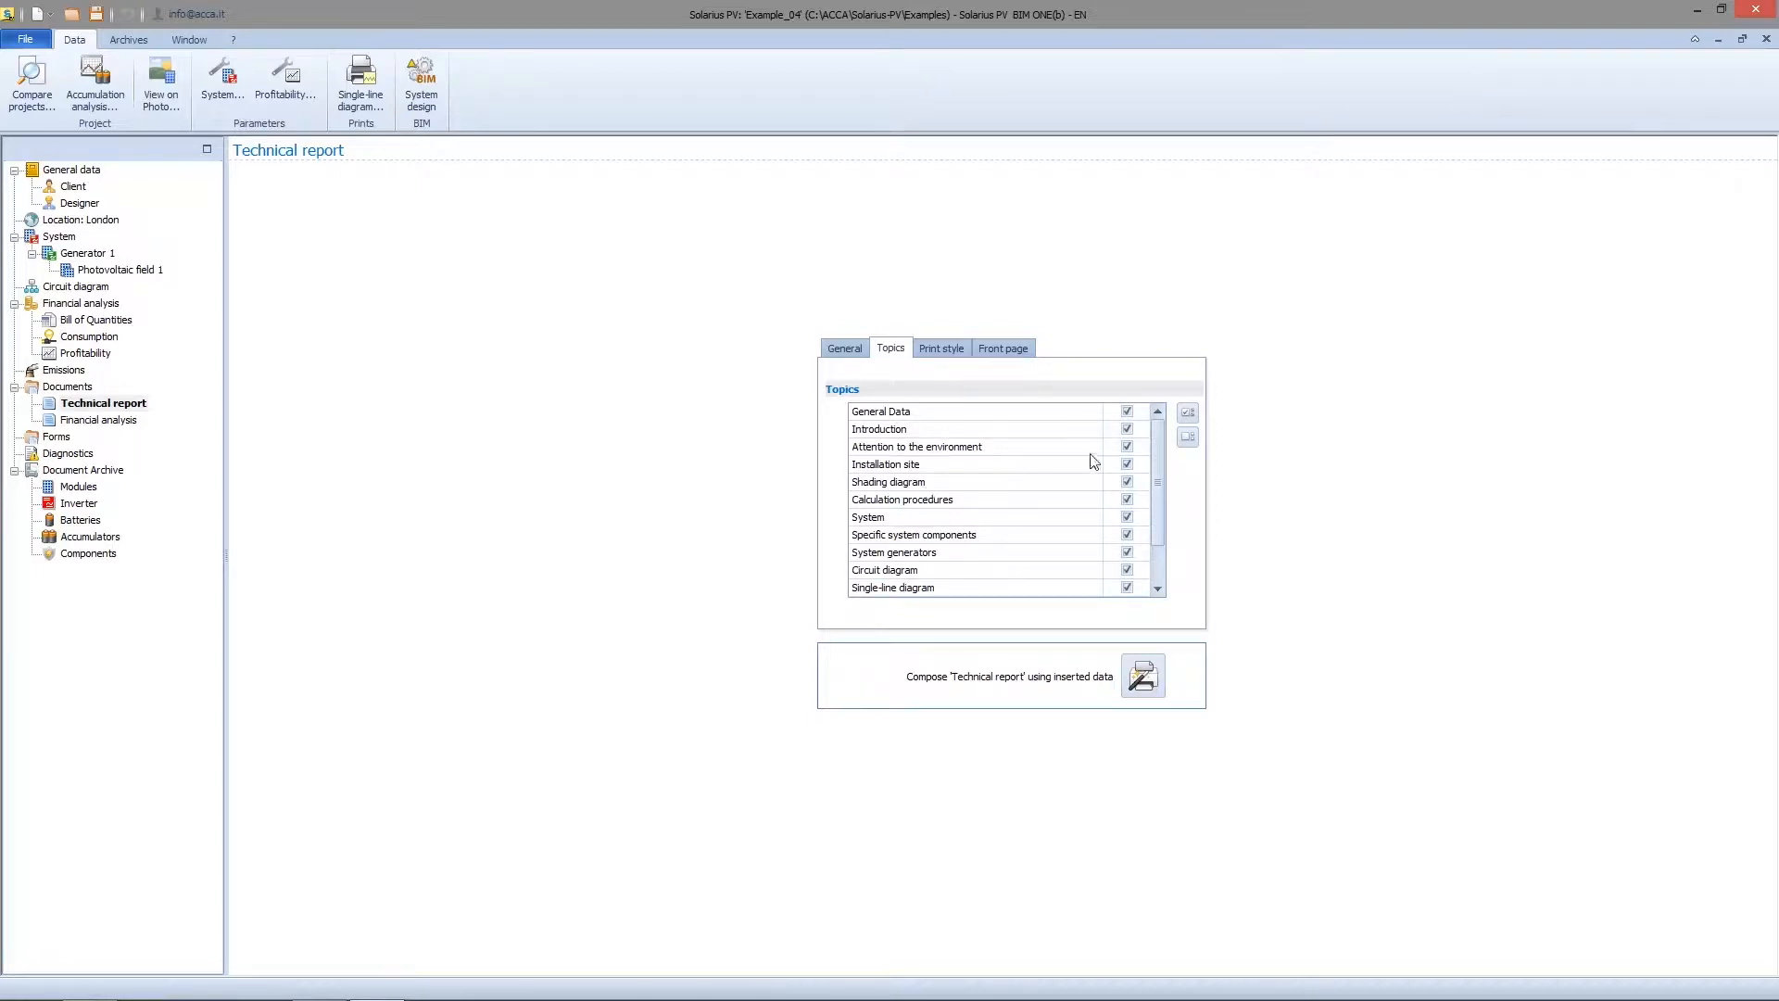
{"action": "left_click", "coordinate": [1127, 411]}
{"action": "left_click", "coordinate": [1127, 429]}
{"action": "left_click", "coordinate": [1126, 447]}
{"action": "left_click", "coordinate": [1127, 429]}
{"action": "left_click", "coordinate": [1127, 411]}
{"action": "left_click", "coordinate": [1126, 447]}
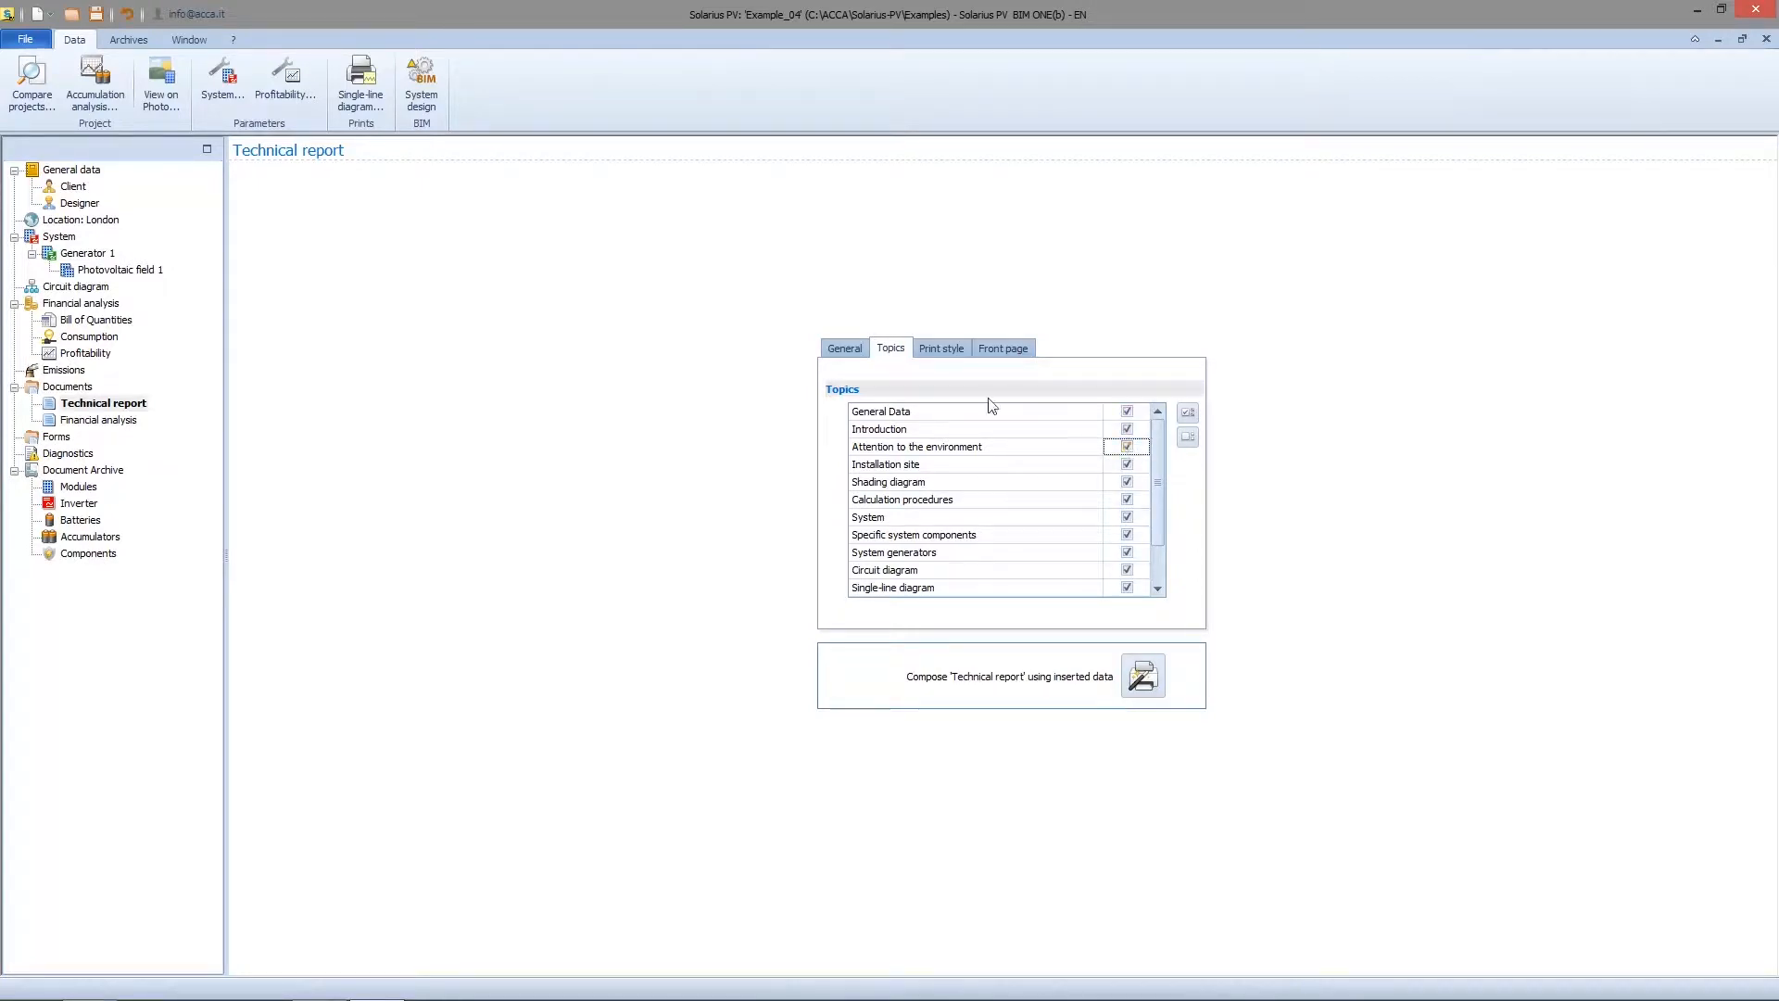
Step: Preview the predefined print styles for the technical report and return to Style 1
{"action": "left_click", "coordinate": [955, 355]}
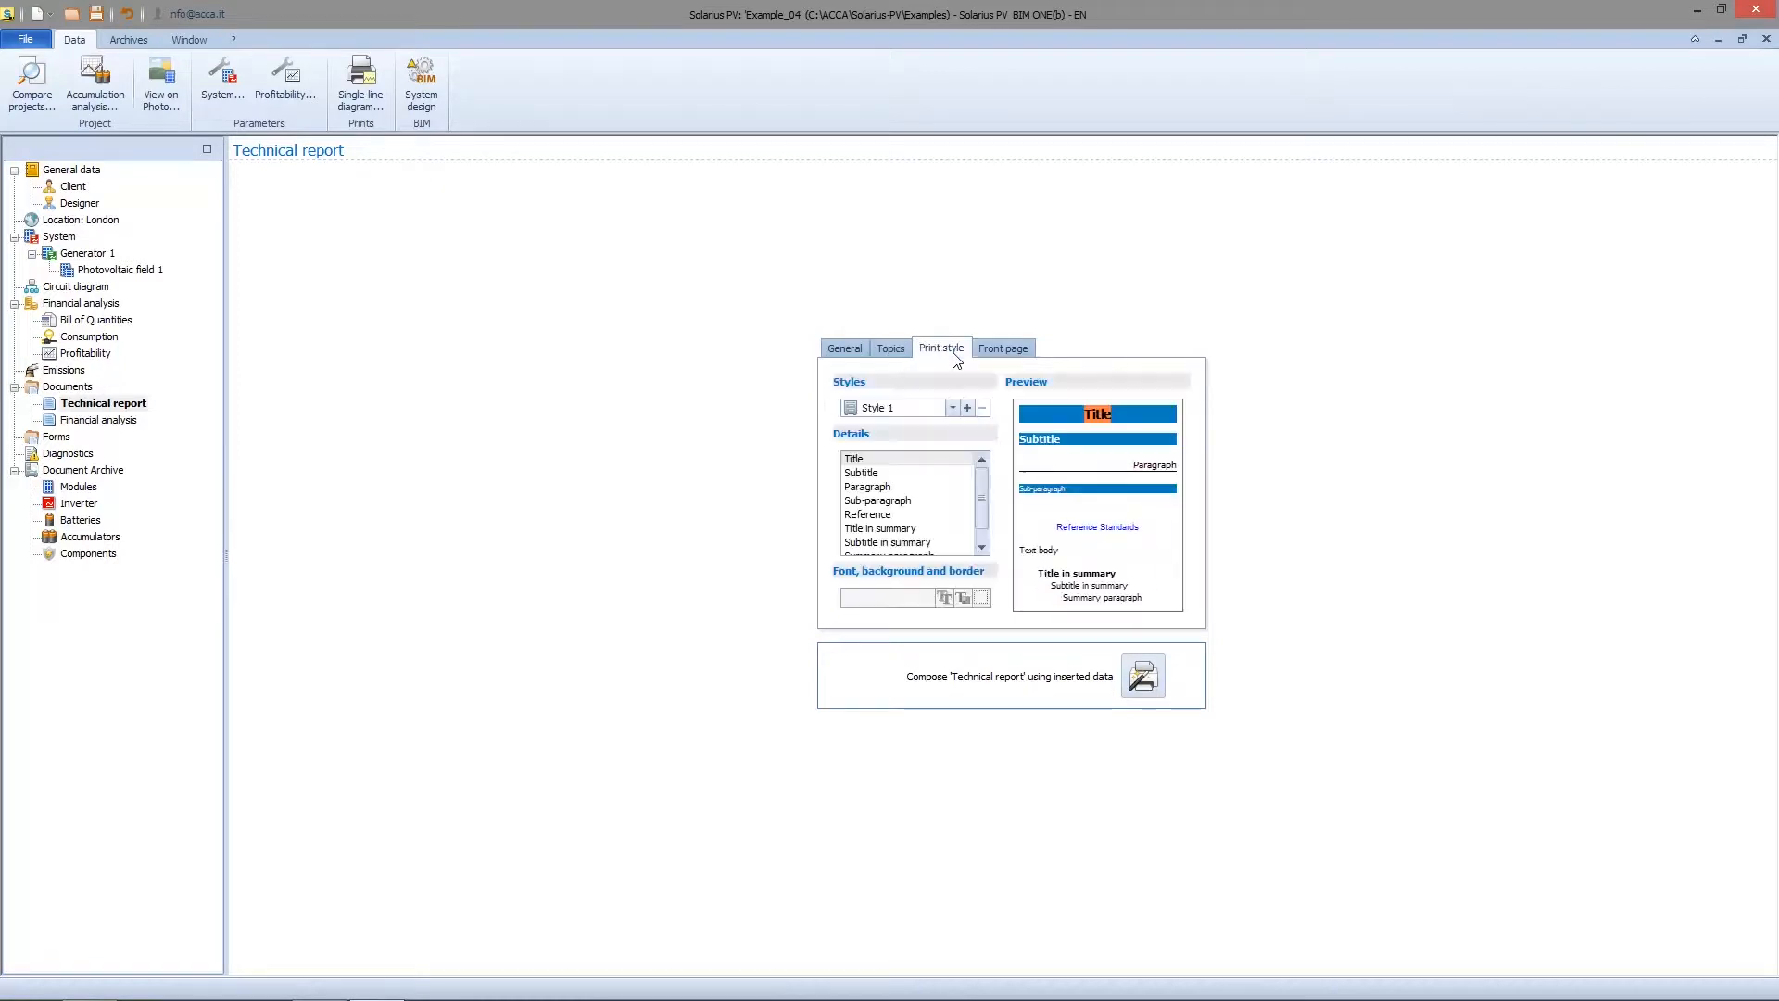
{"action": "left_click", "coordinate": [951, 408]}
{"action": "left_click", "coordinate": [916, 436]}
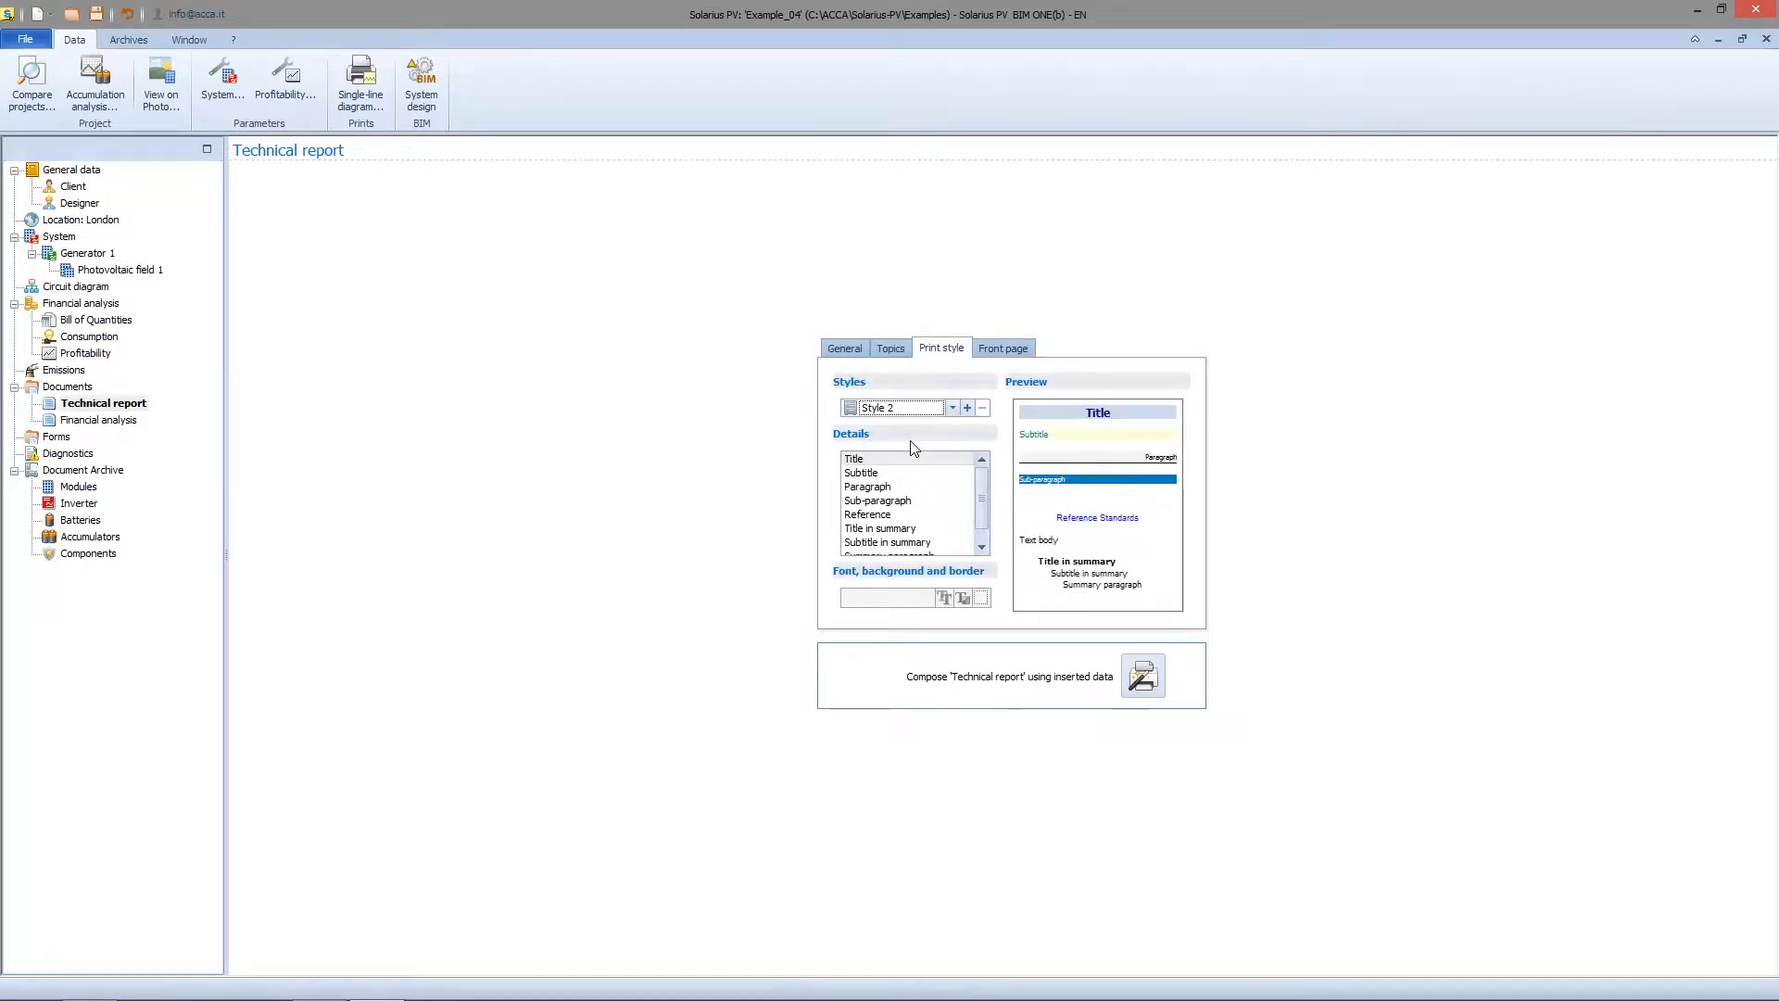
{"action": "key", "text": "Down"}
{"action": "key", "text": "Down"}
{"action": "key", "text": "Up"}
{"action": "key", "text": "Up"}
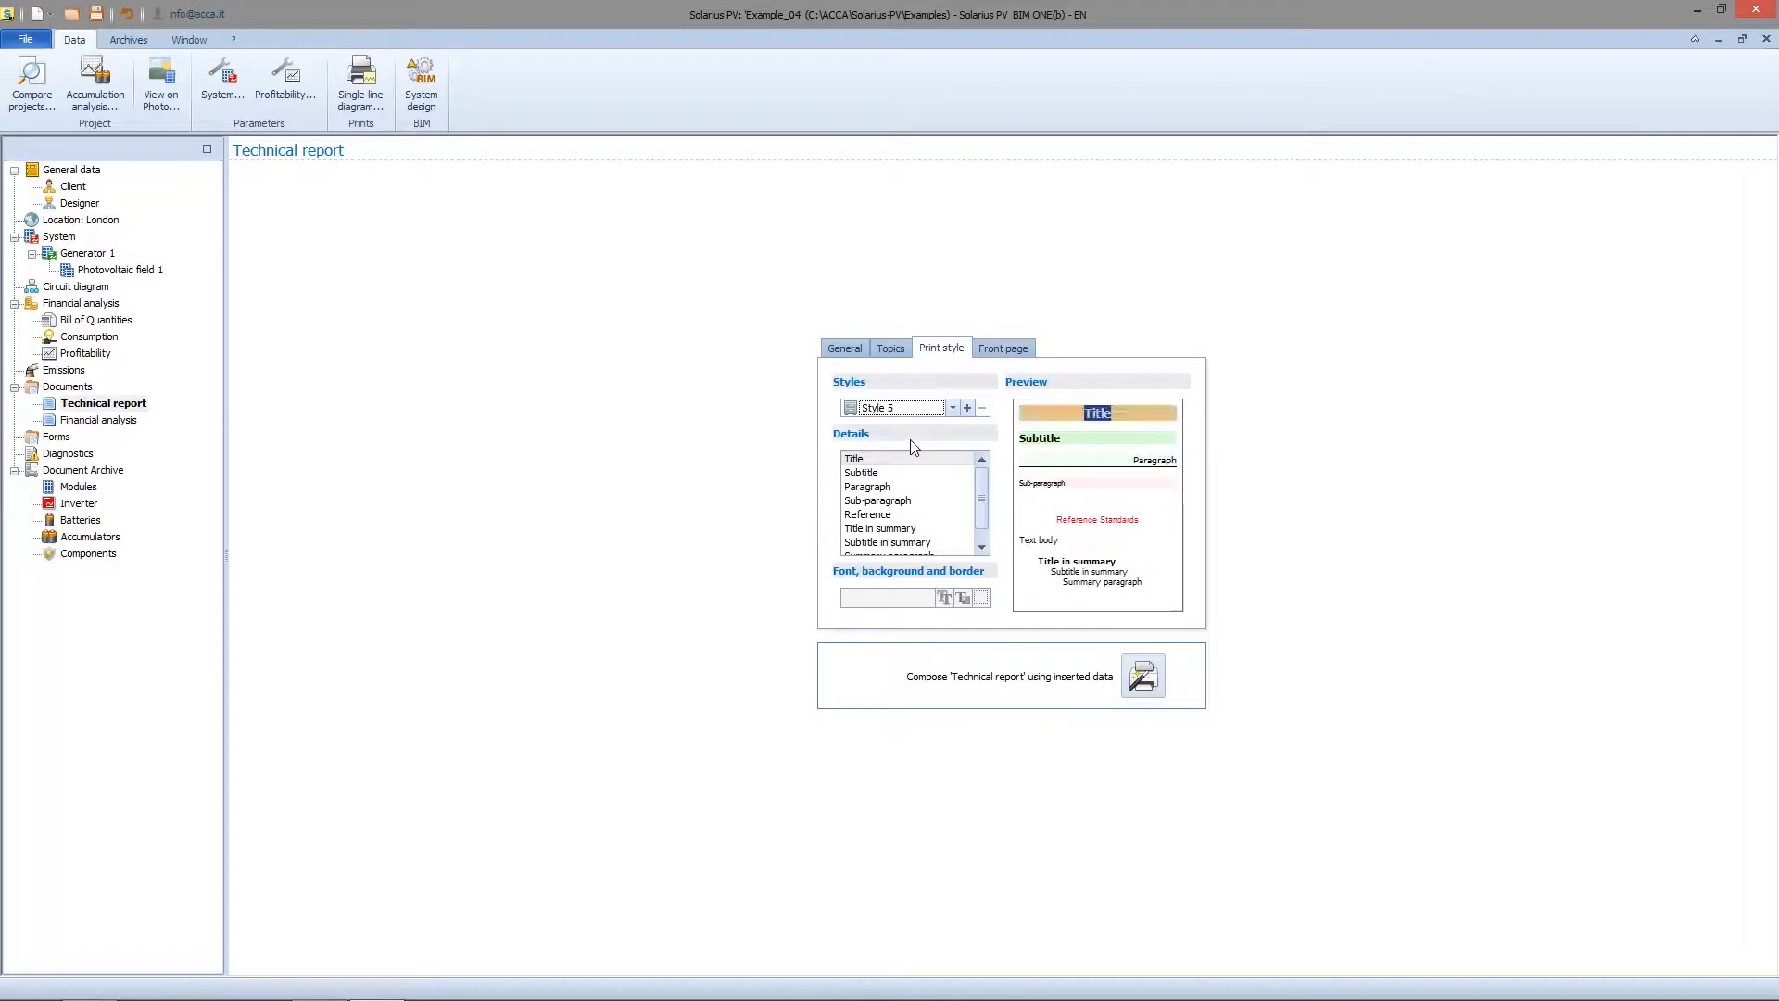
{"action": "key", "text": "Up"}
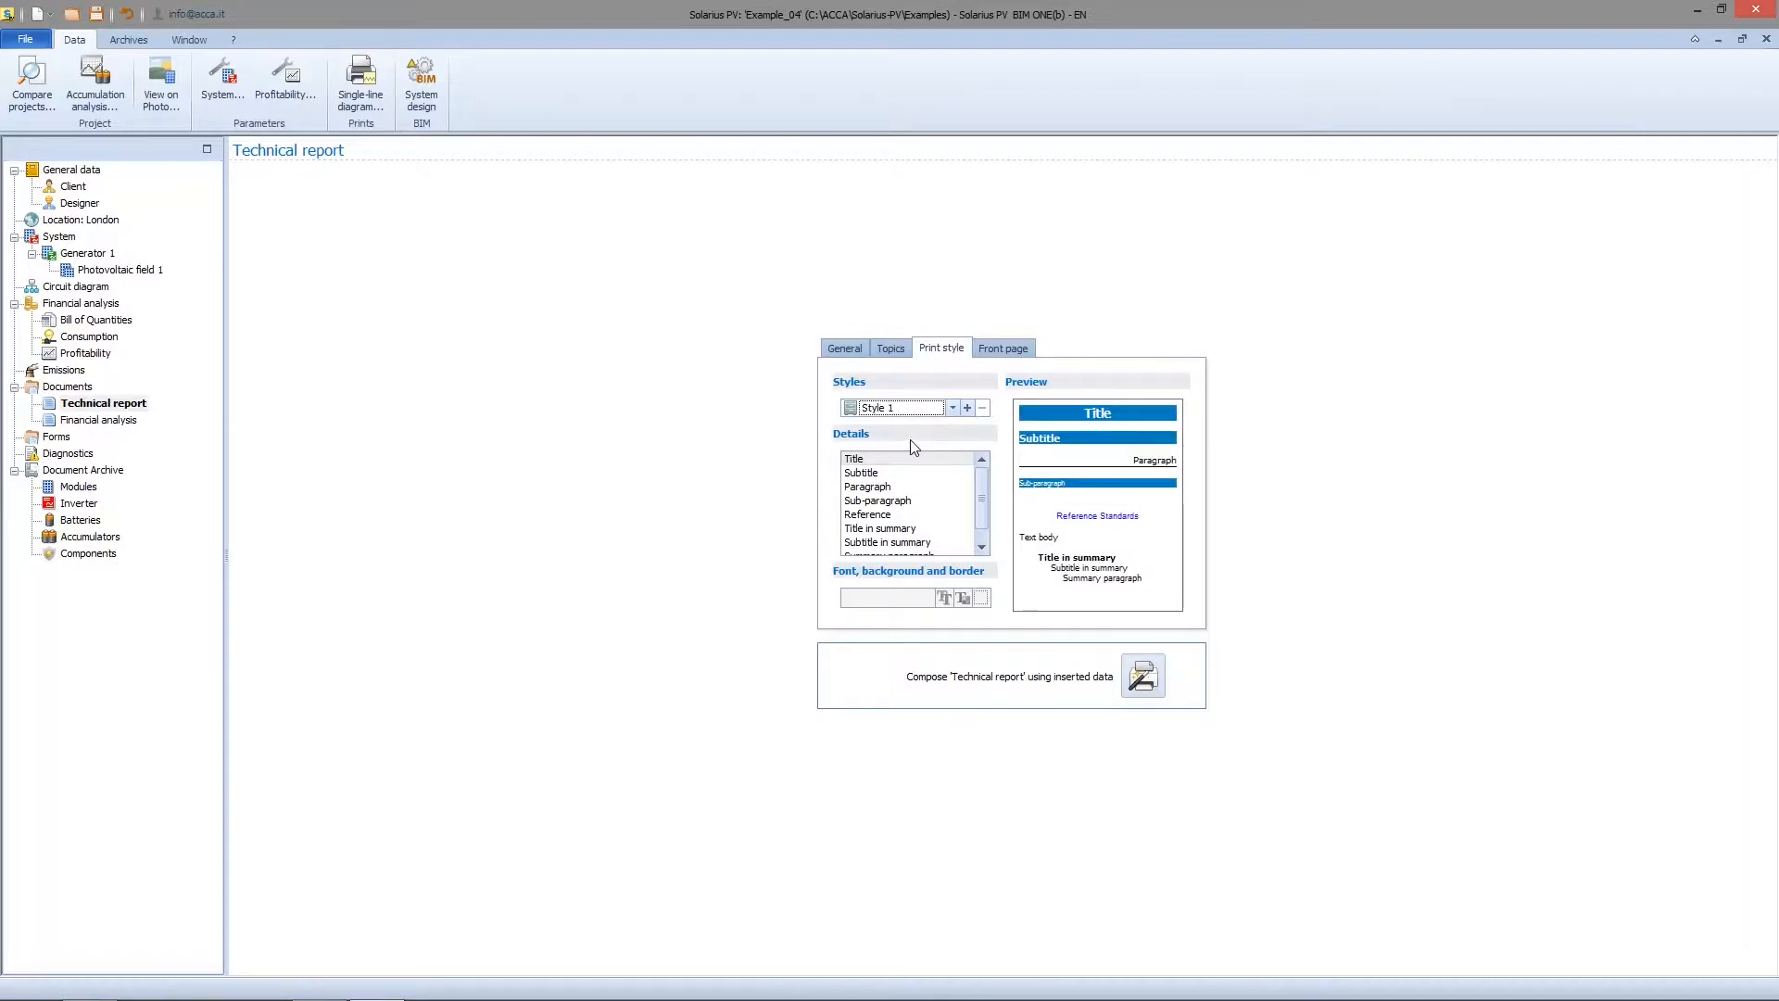
Step: Create a new print style named TEST and give its title an orange background
{"action": "left_click", "coordinate": [967, 408]}
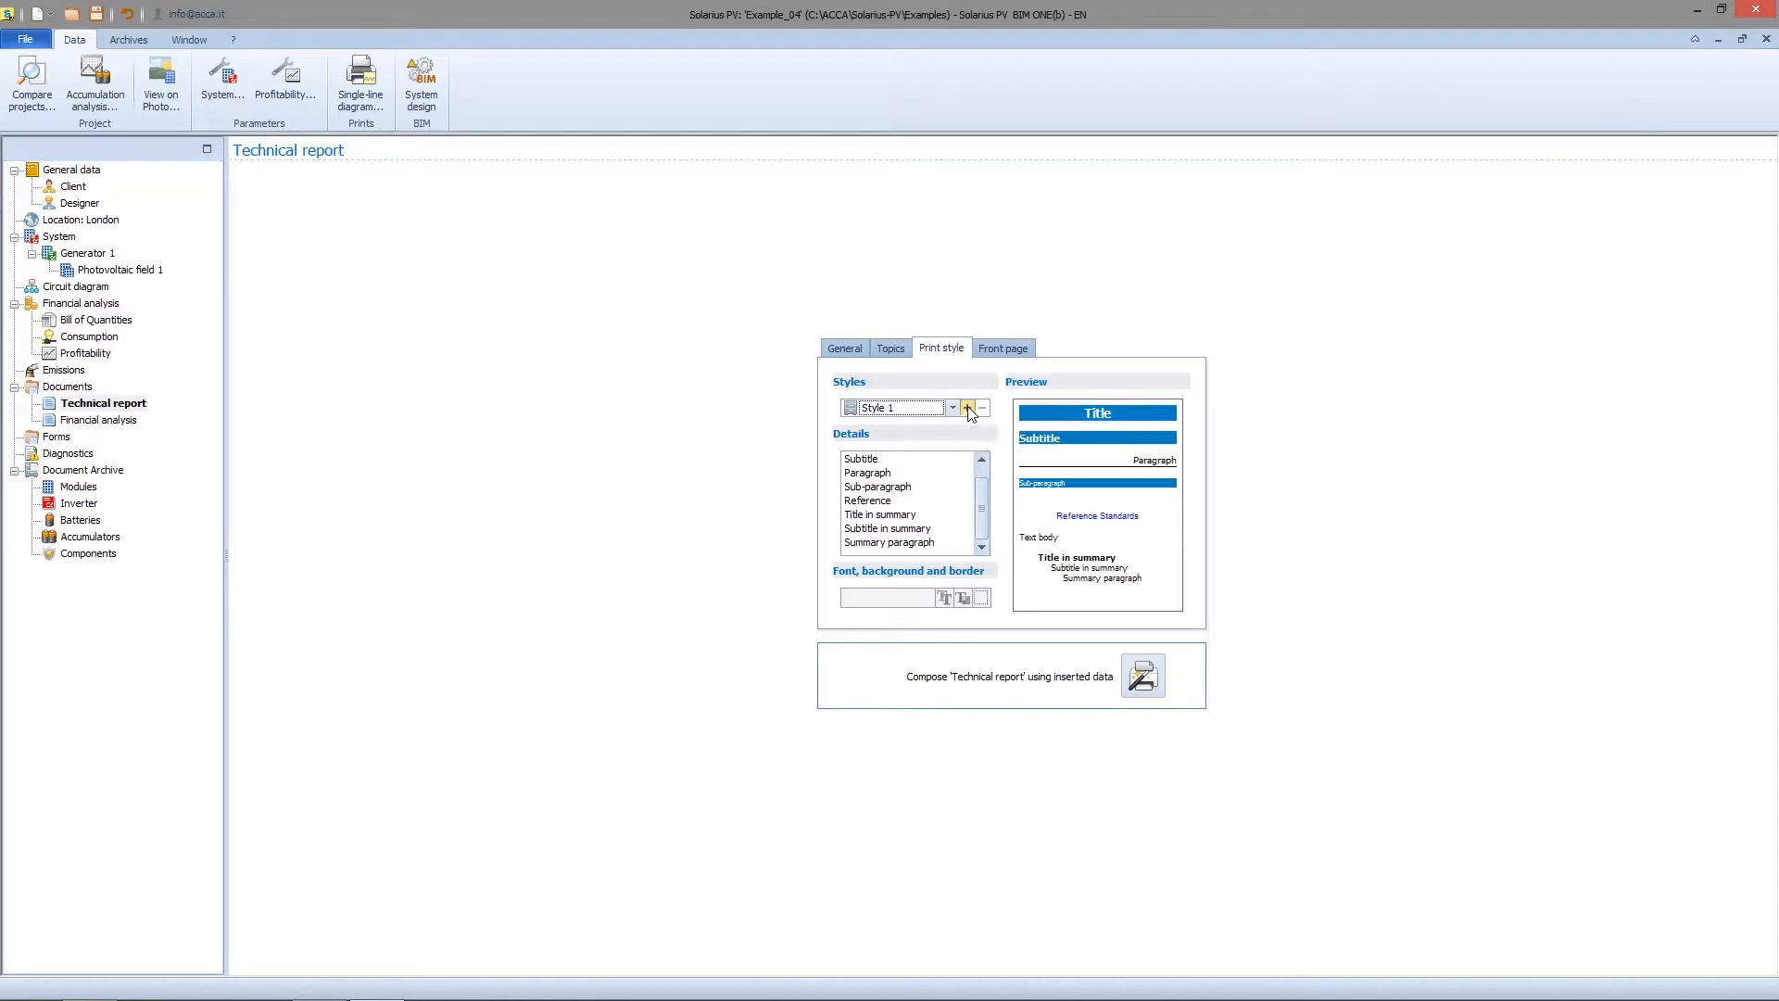
{"action": "type", "text": "TEST"}
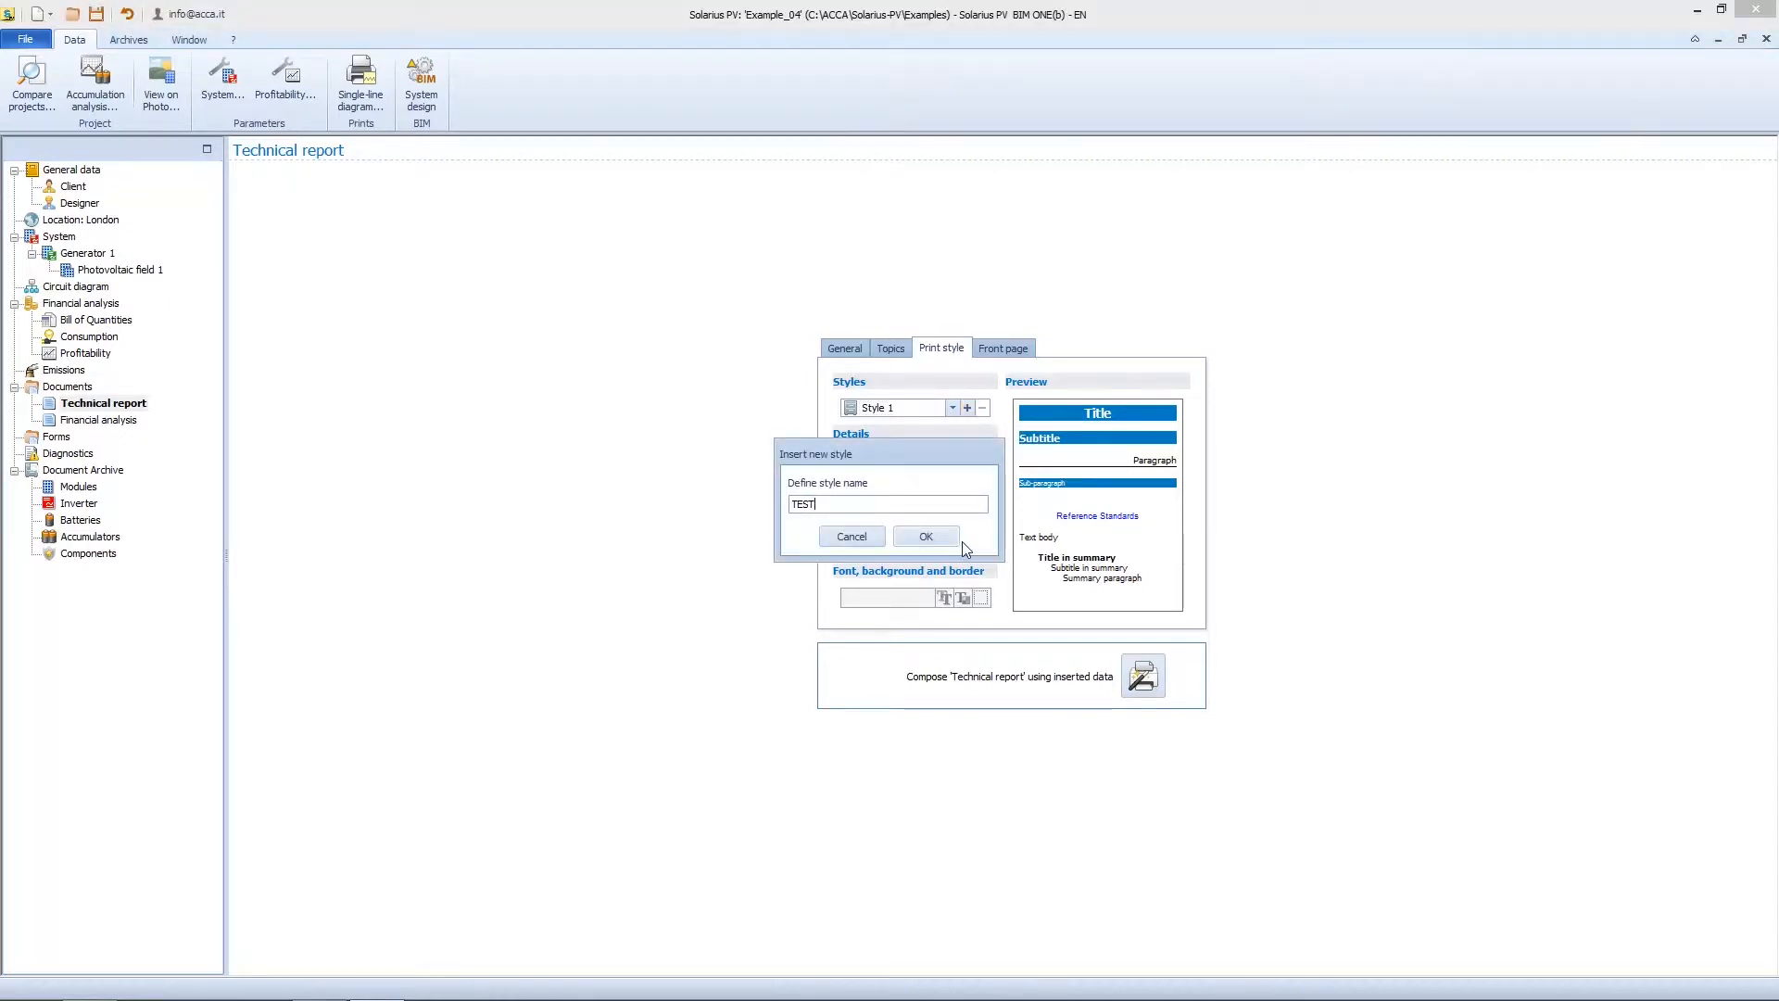
{"action": "left_click", "coordinate": [953, 538]}
{"action": "left_click", "coordinate": [964, 598]}
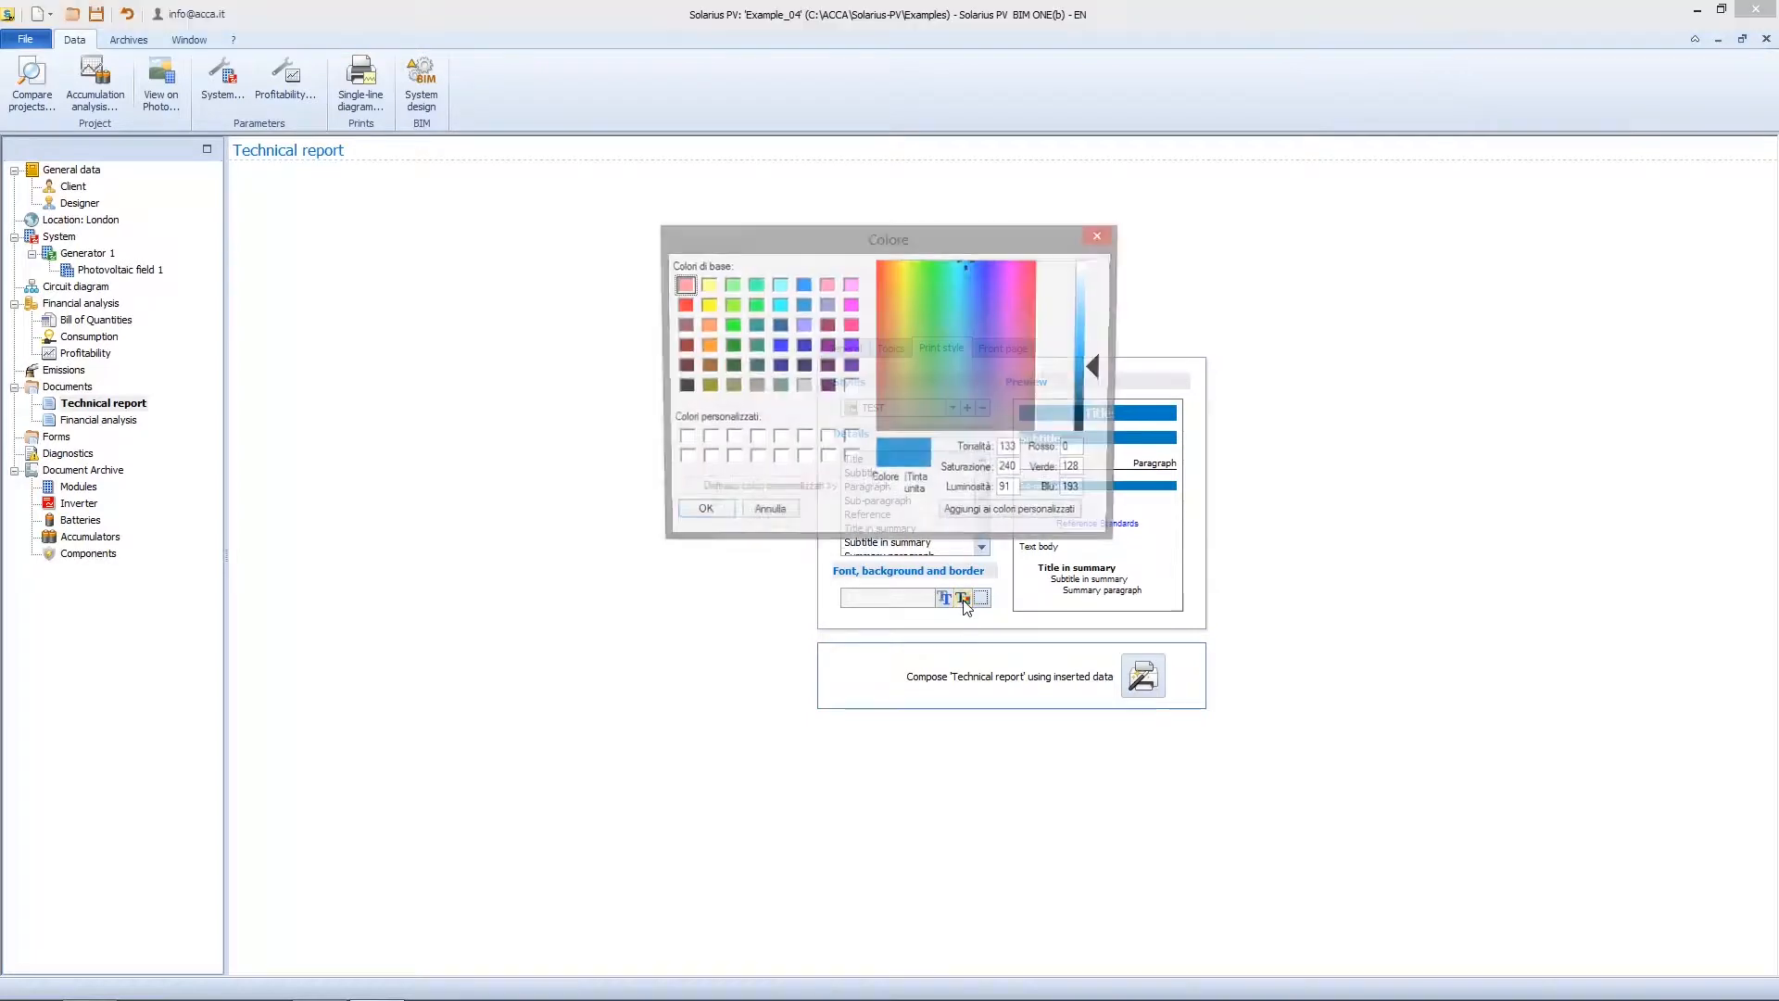
{"action": "left_click", "coordinate": [706, 324]}
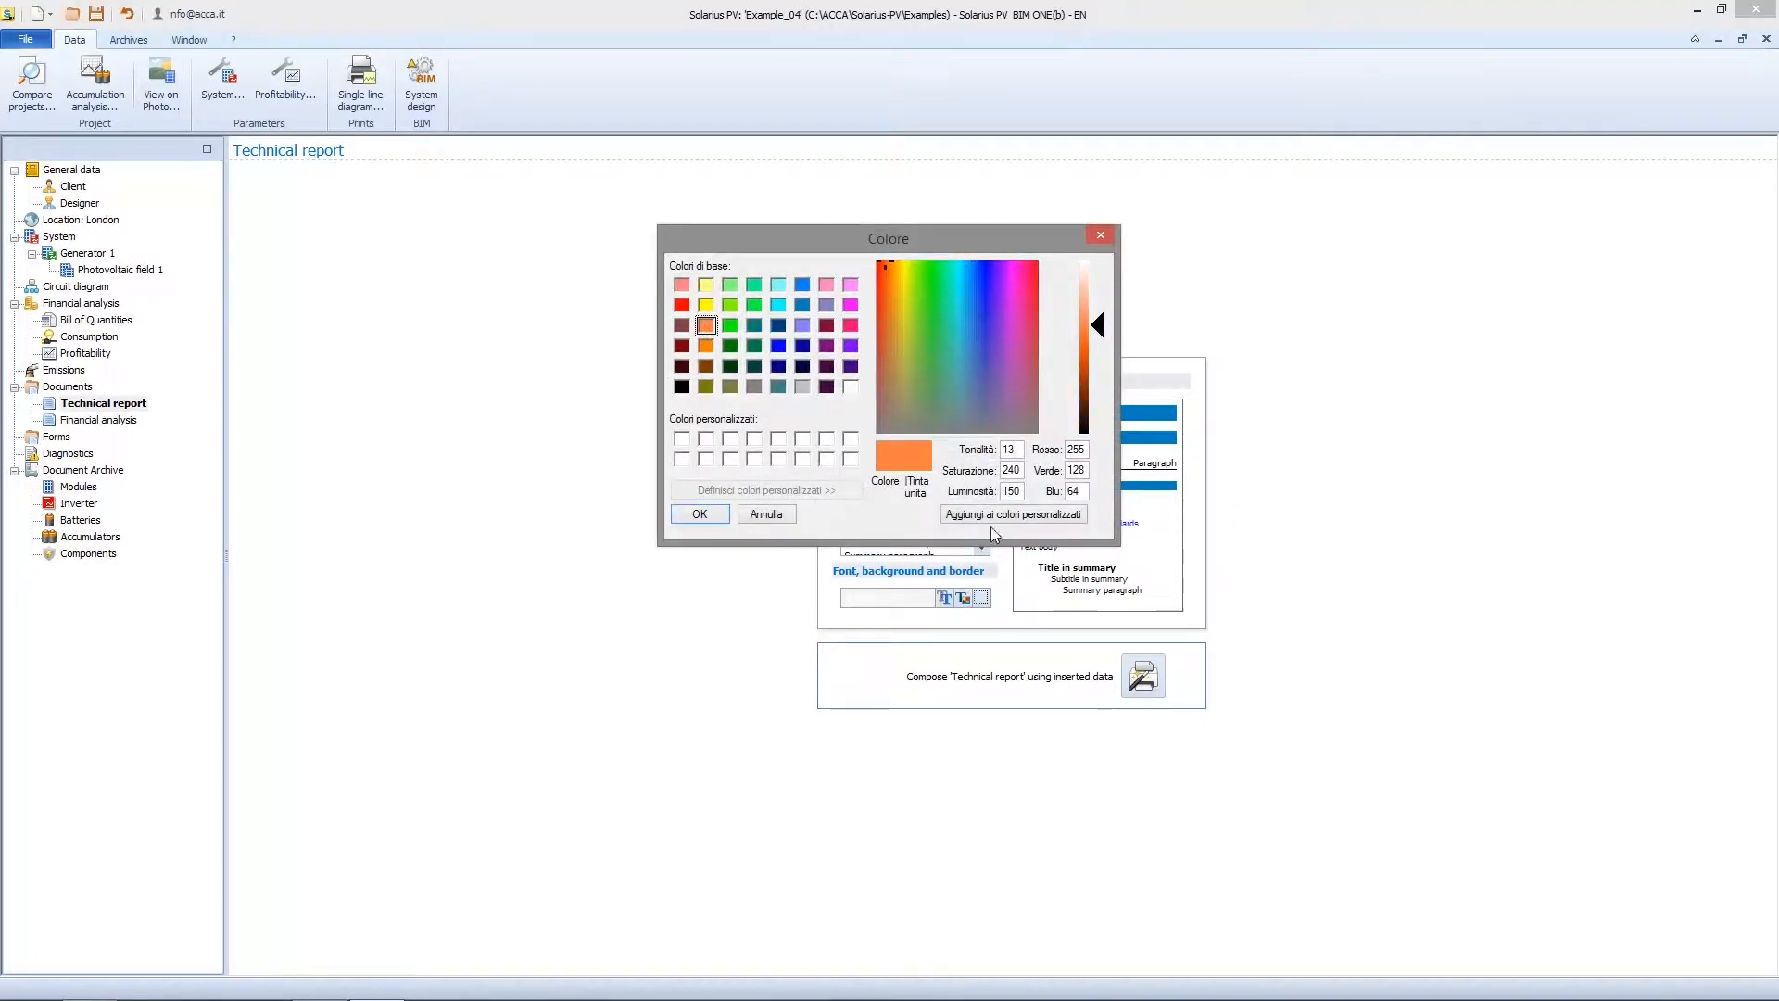
{"action": "left_click", "coordinate": [699, 513]}
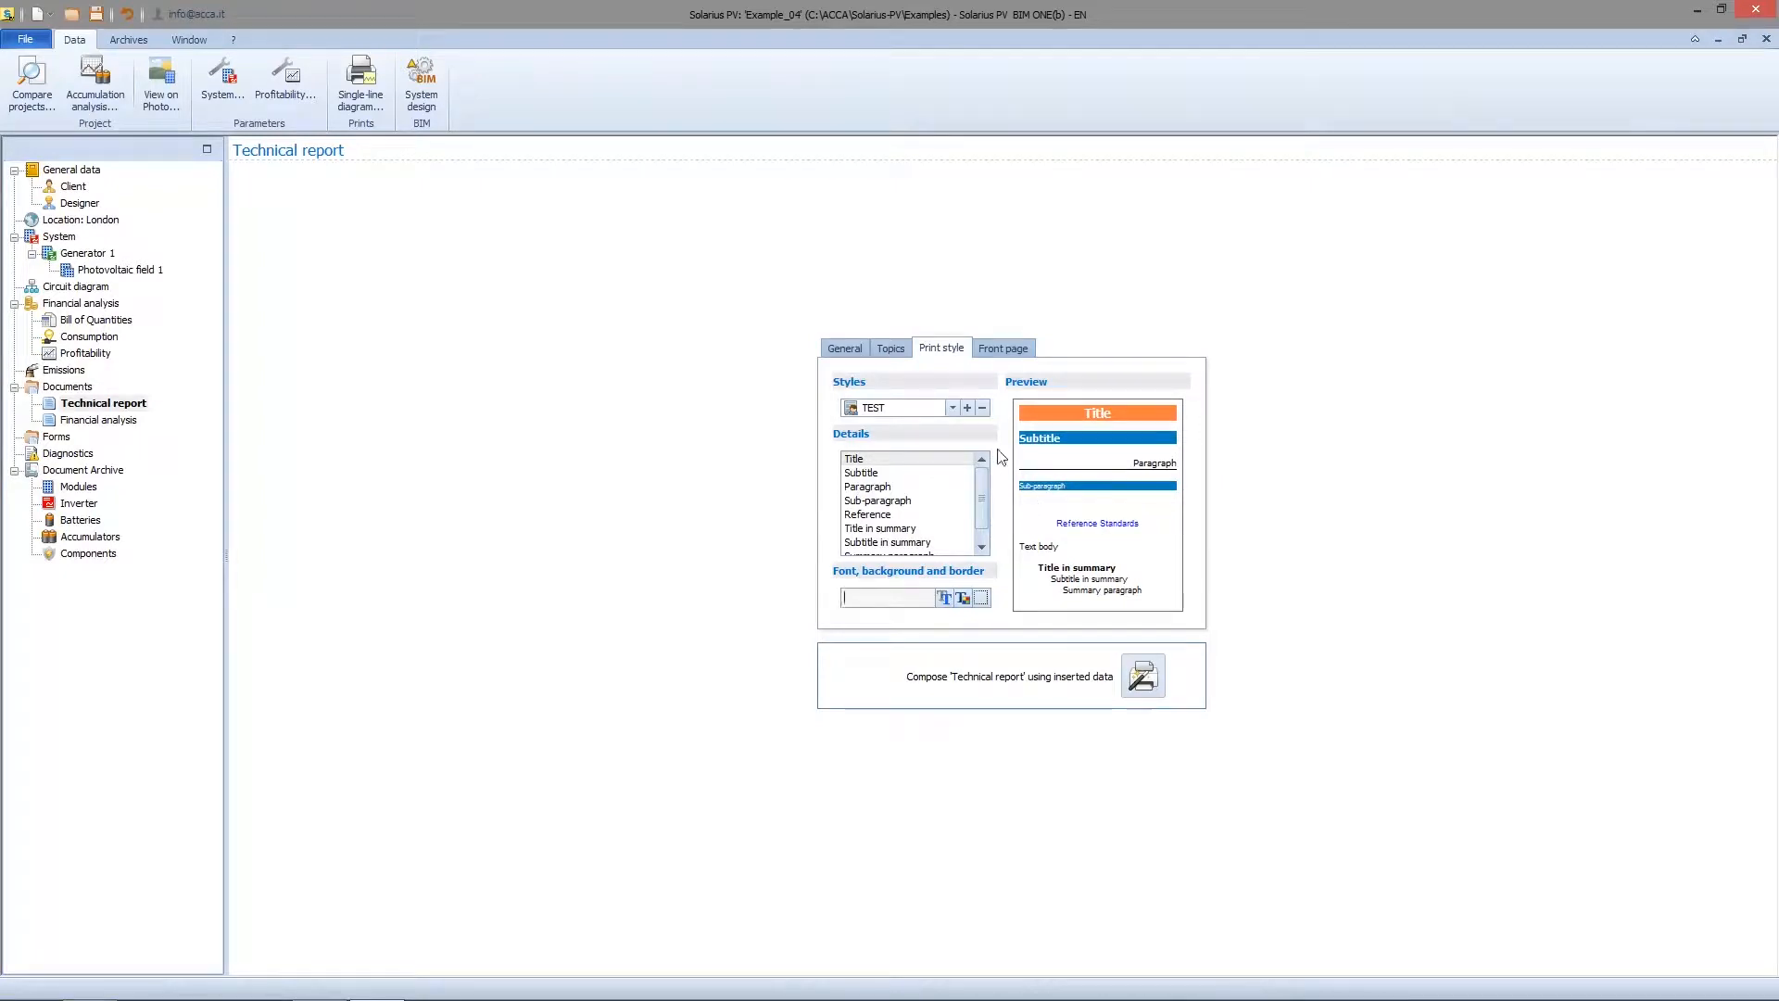
Step: Set the TEST style's title font to oblique at 16 points, and select Style 1 for the report again
{"action": "left_click", "coordinate": [946, 596]}
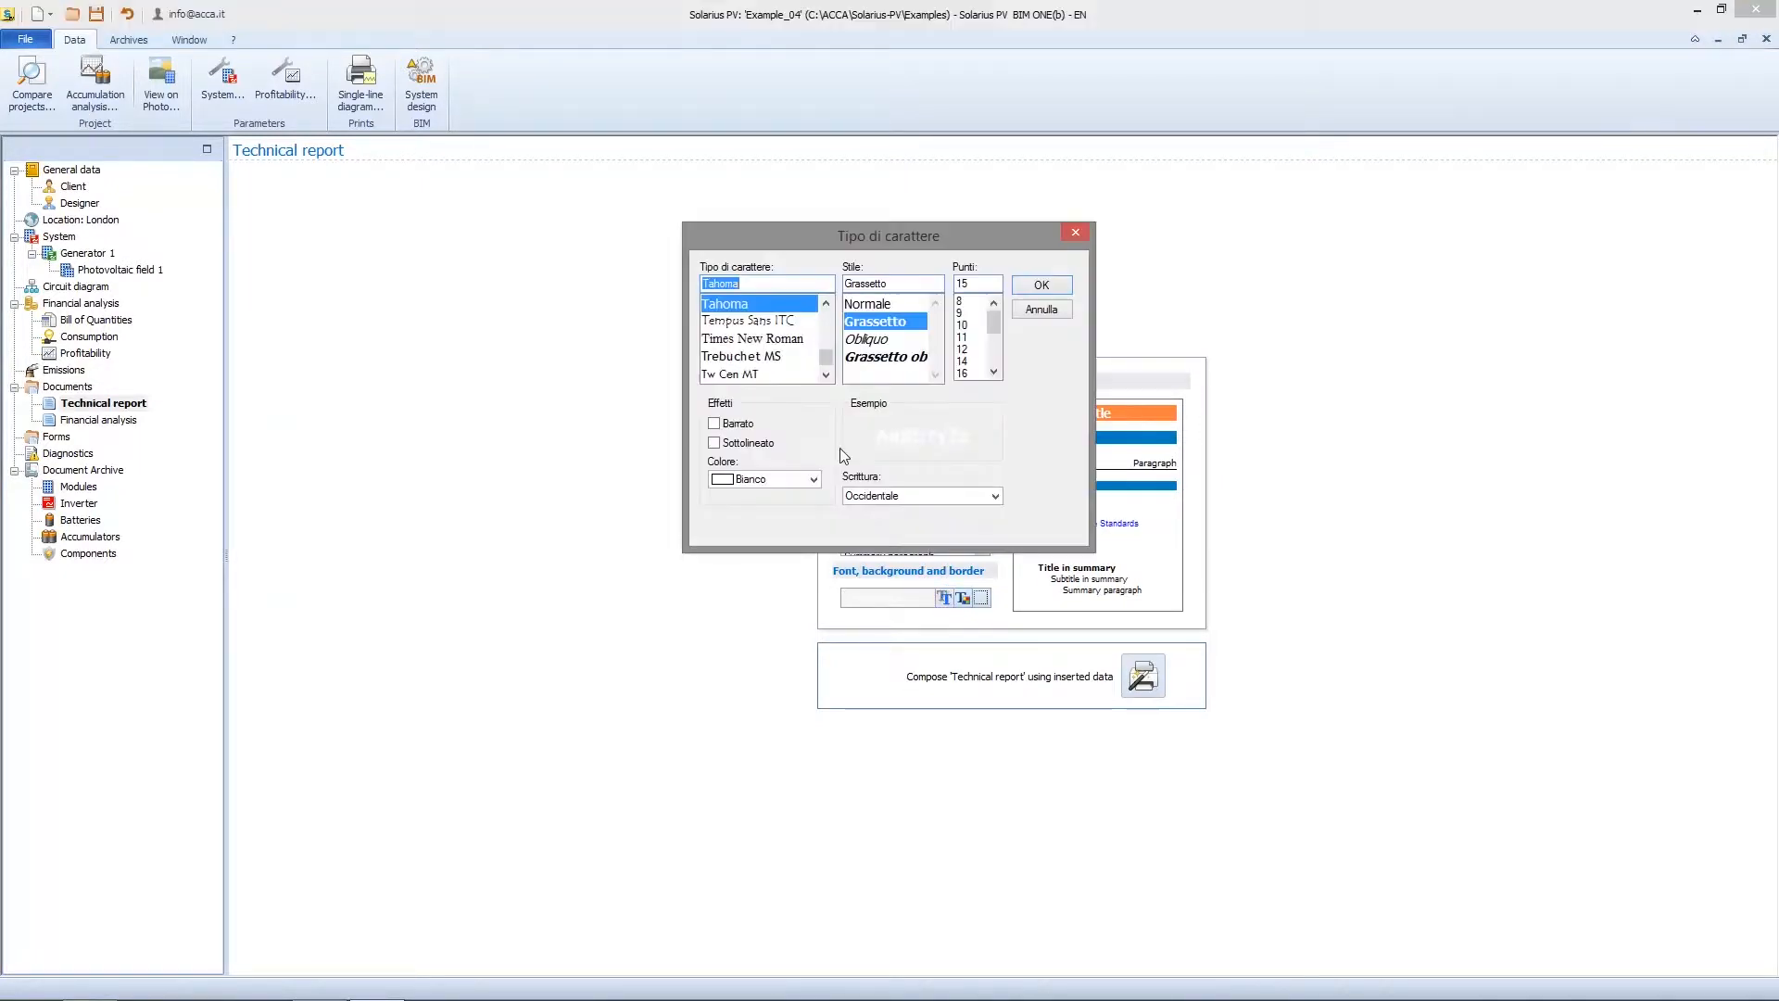
{"action": "left_click", "coordinate": [882, 339]}
{"action": "left_click", "coordinate": [964, 349]}
{"action": "left_click", "coordinate": [963, 372]}
{"action": "left_click", "coordinate": [1042, 285]}
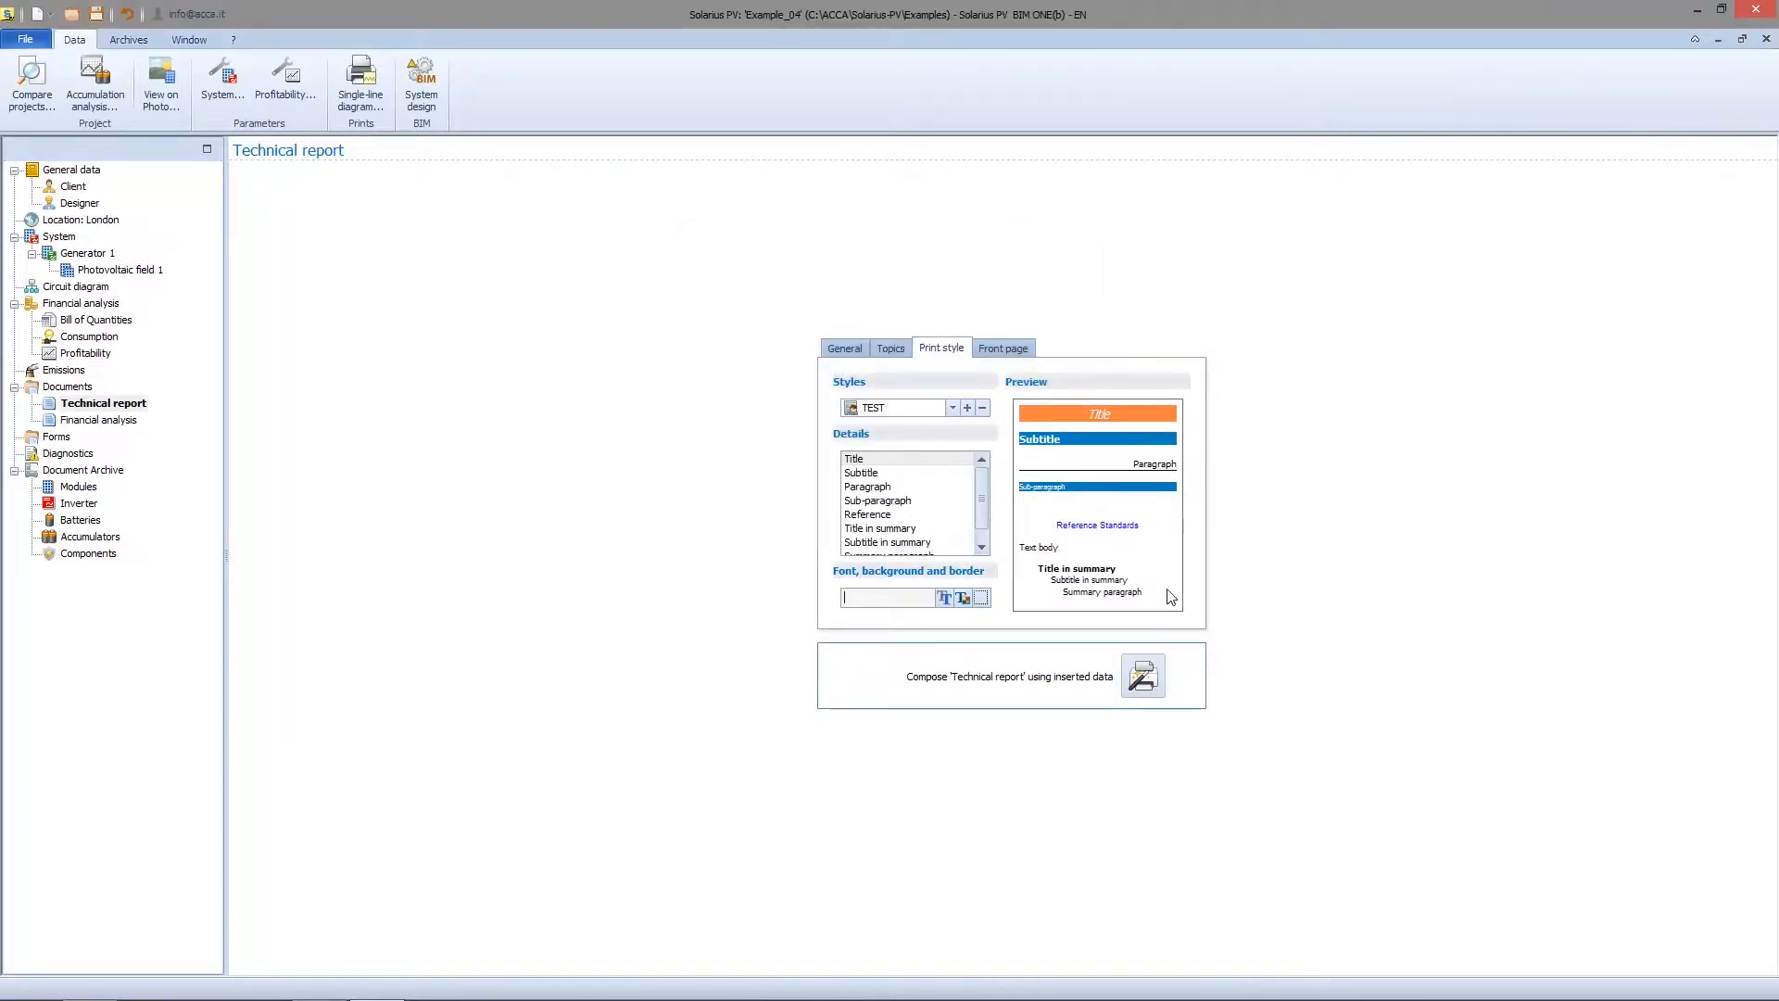
{"action": "left_click", "coordinate": [952, 408]}
{"action": "left_click", "coordinate": [904, 426]}
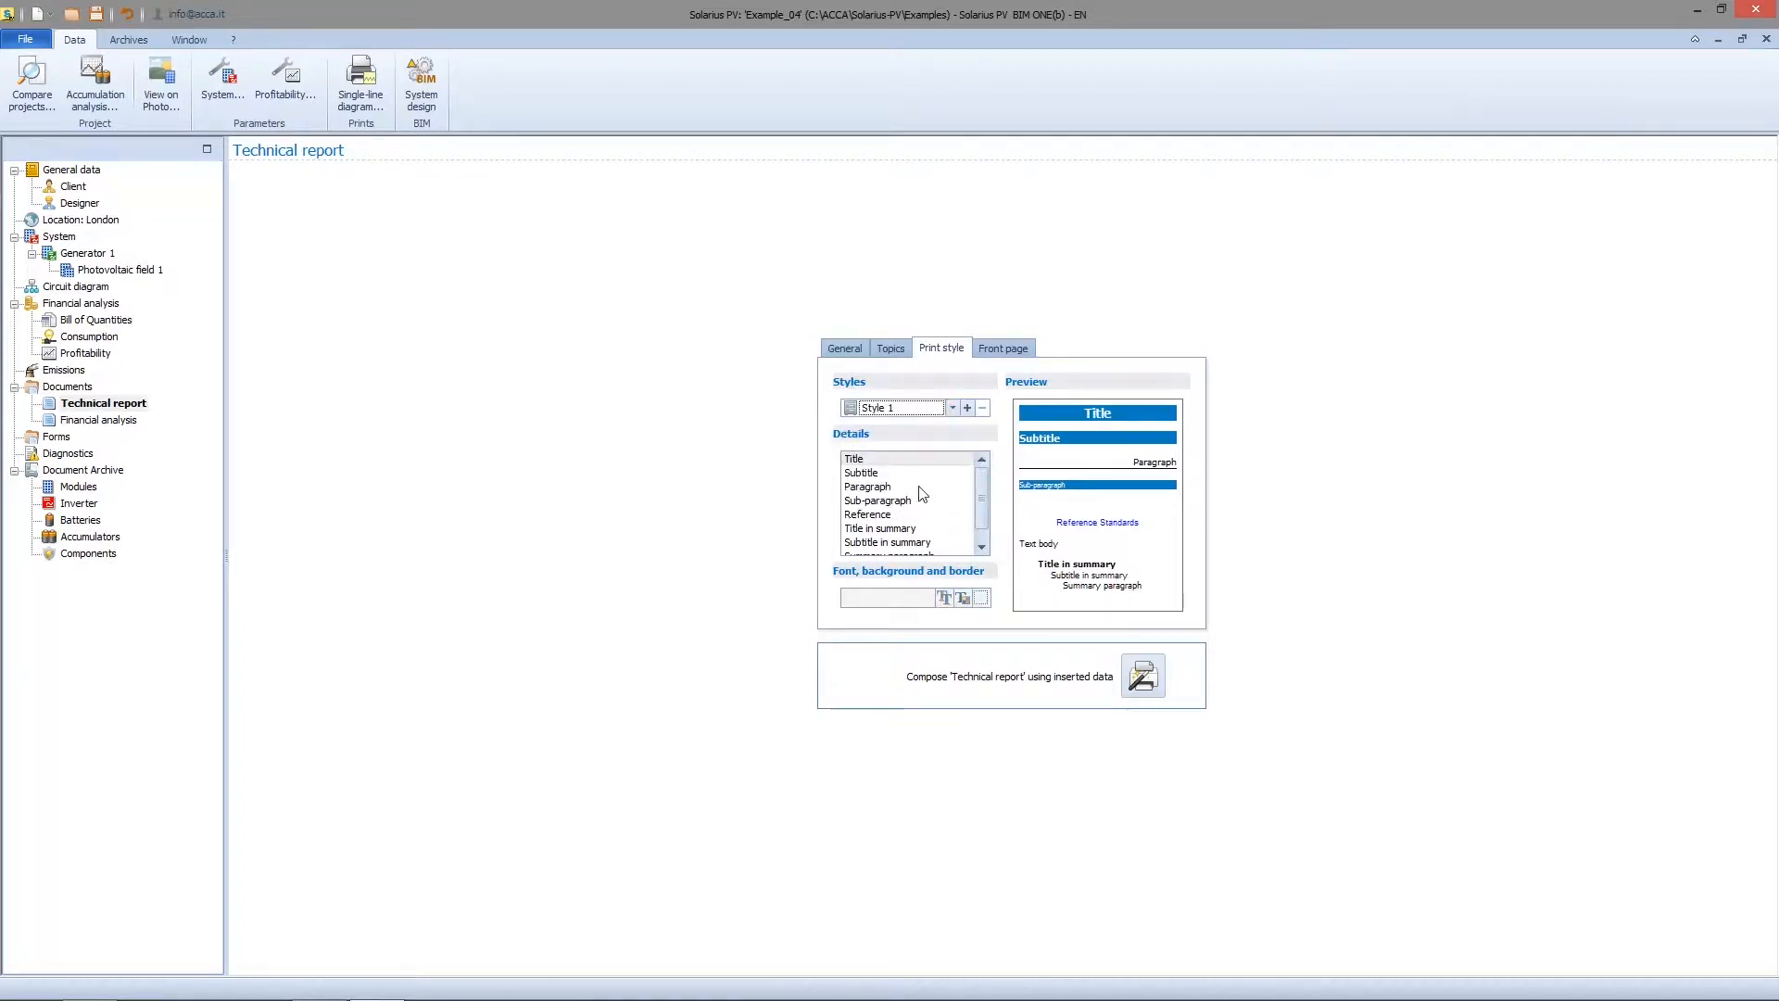
Step: Compare the available front pages and assign Document header 3 to the technical report
{"action": "left_click", "coordinate": [1018, 349]}
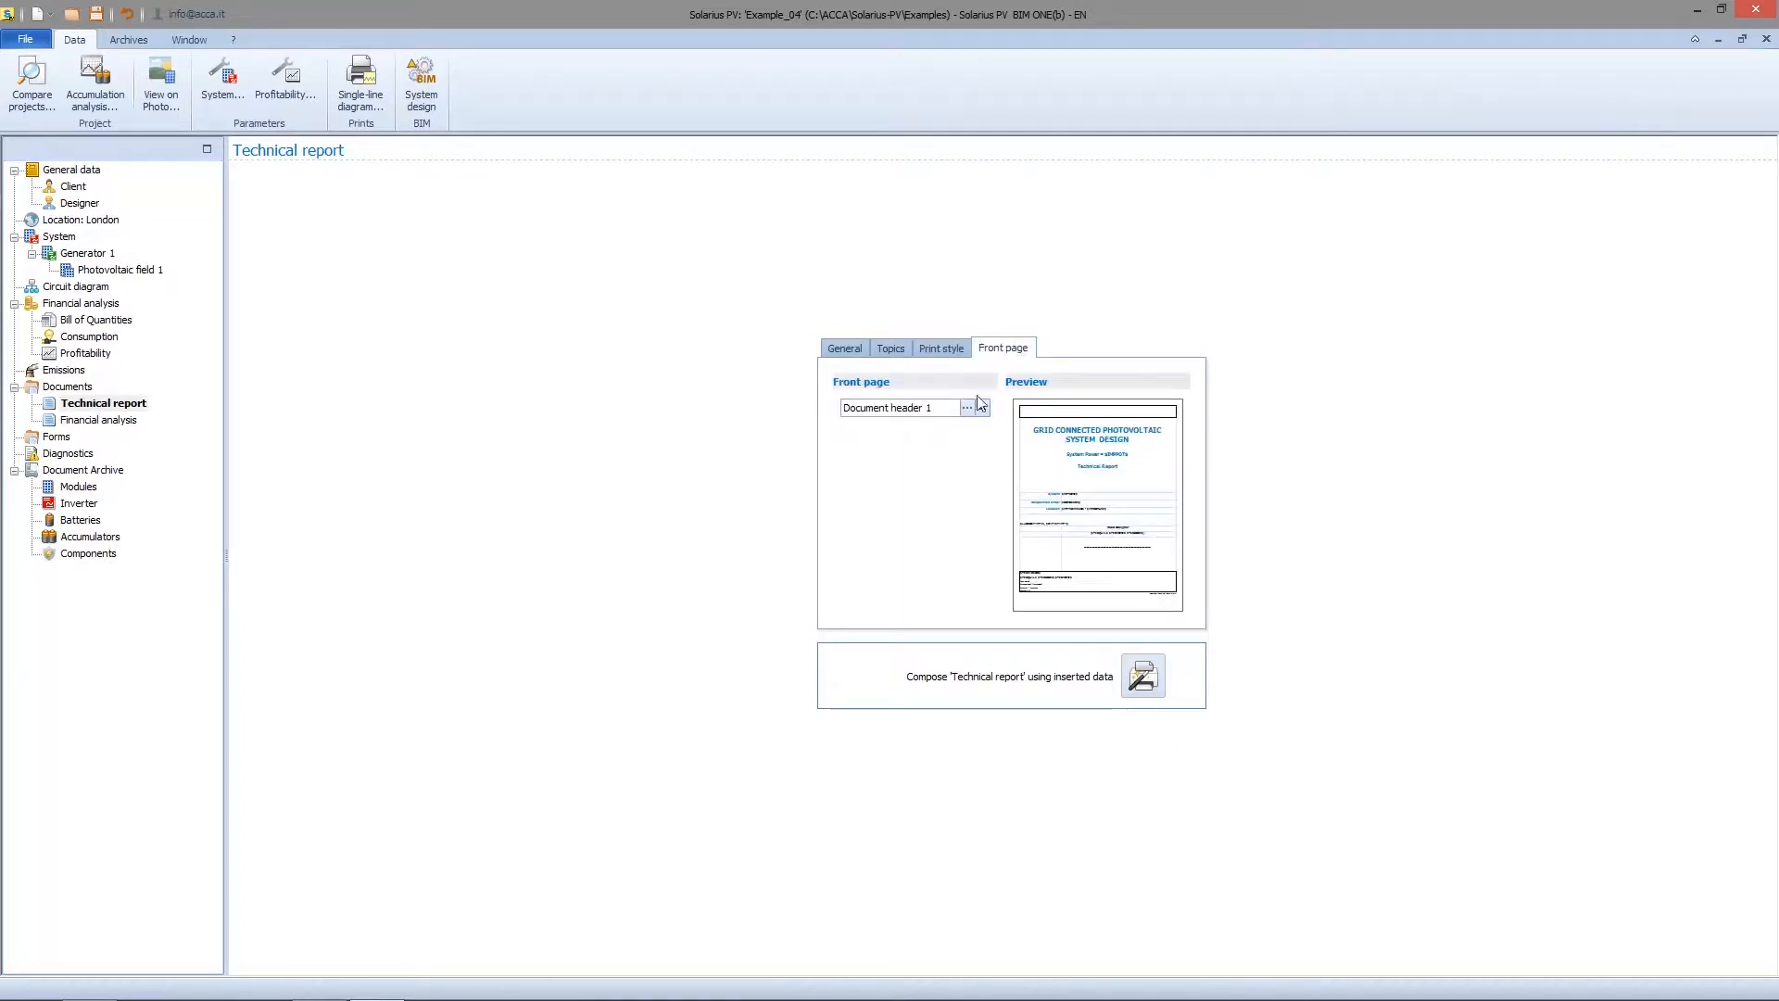
{"action": "left_click", "coordinate": [968, 409]}
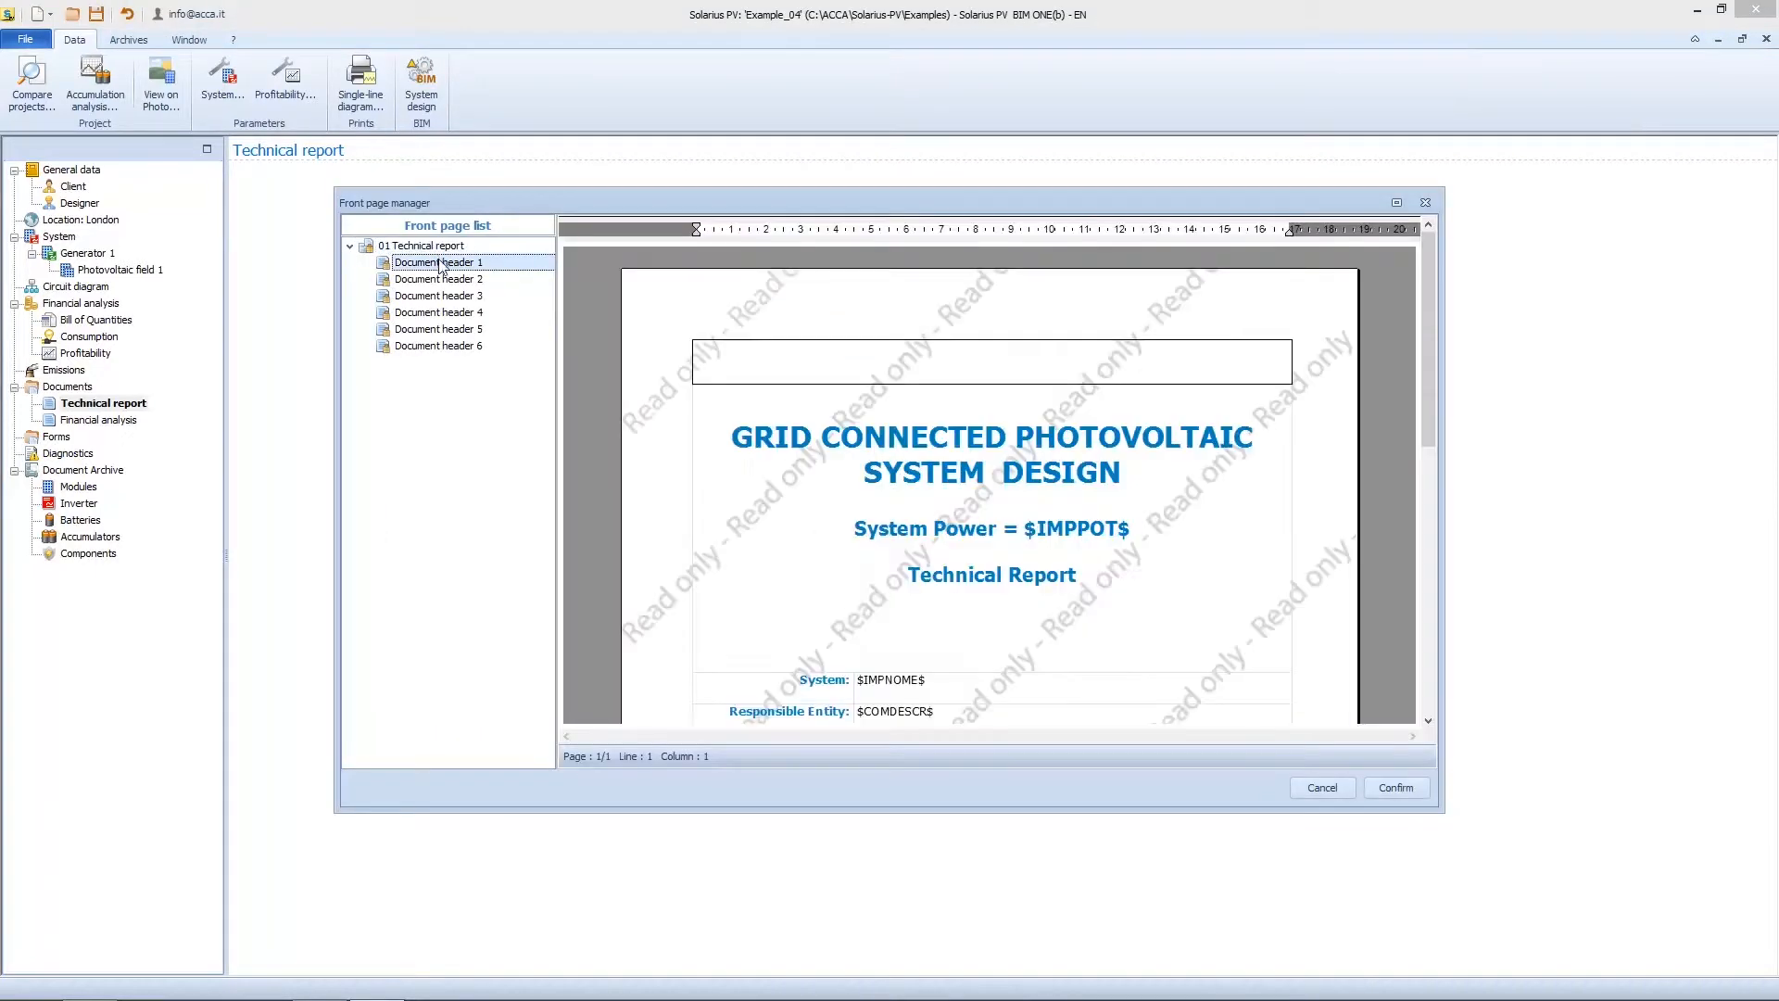
{"action": "left_click", "coordinate": [439, 280]}
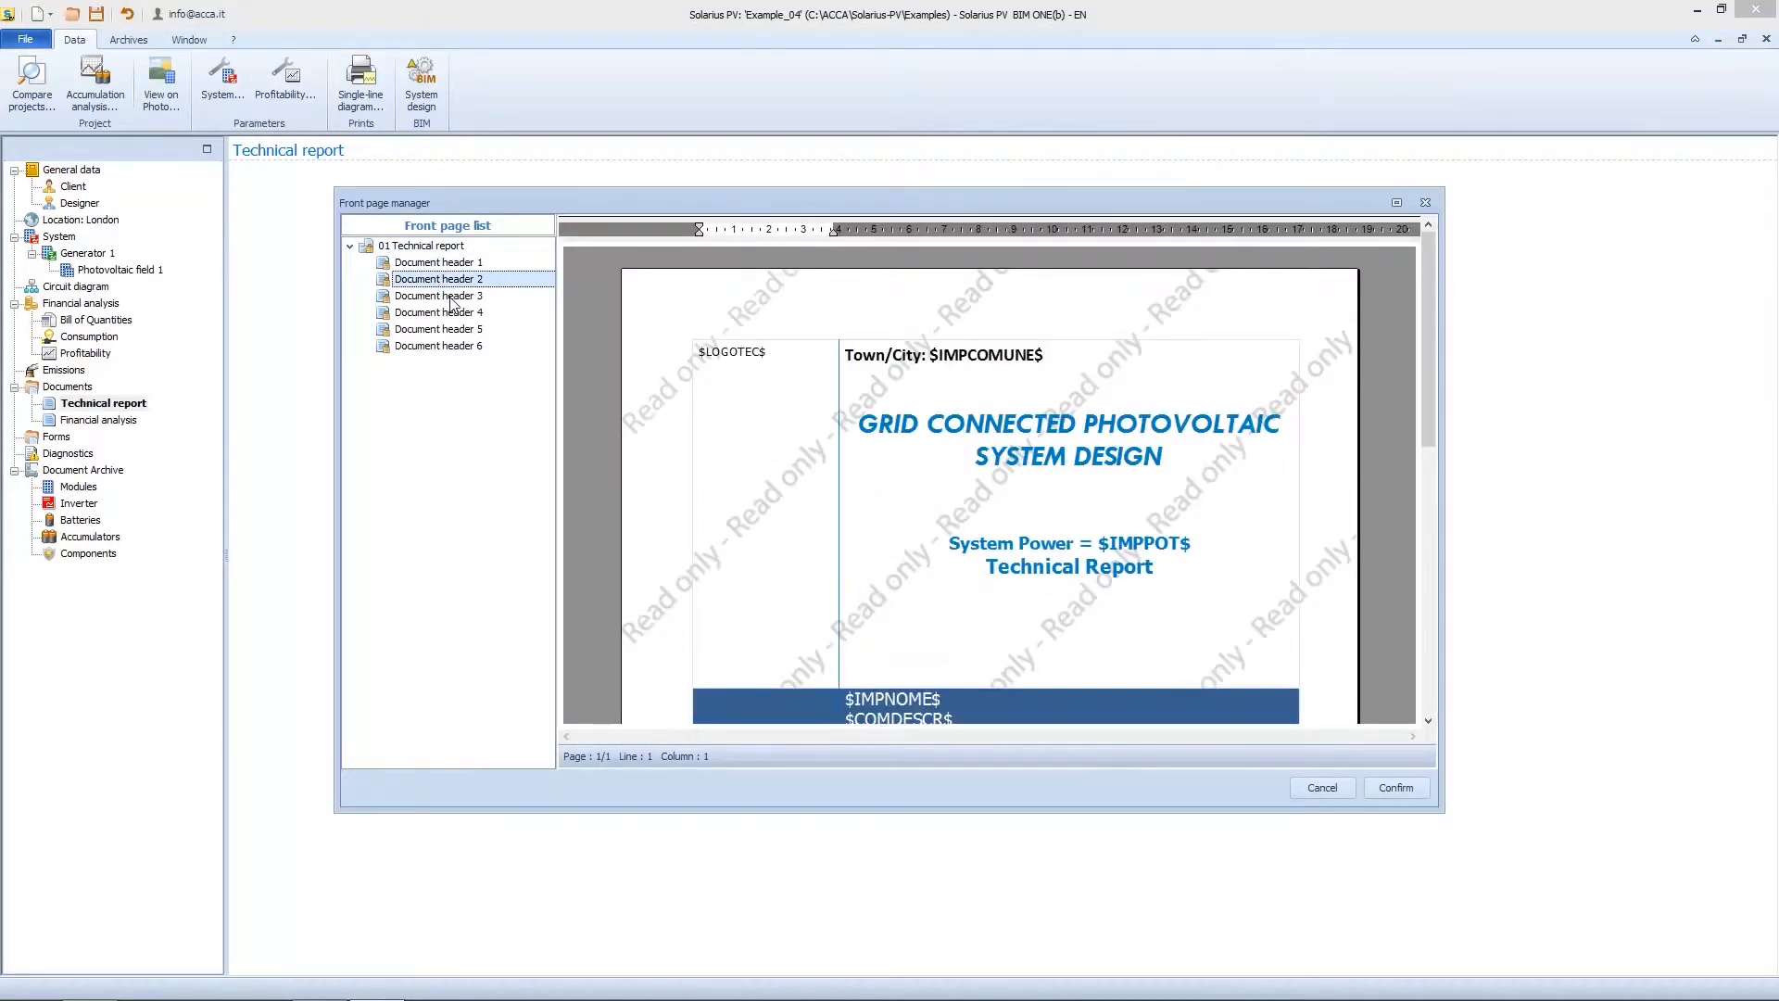
{"action": "left_click", "coordinate": [453, 298]}
{"action": "left_click_drag", "start_coordinate": [1427, 346], "coordinate": [1431, 524]}
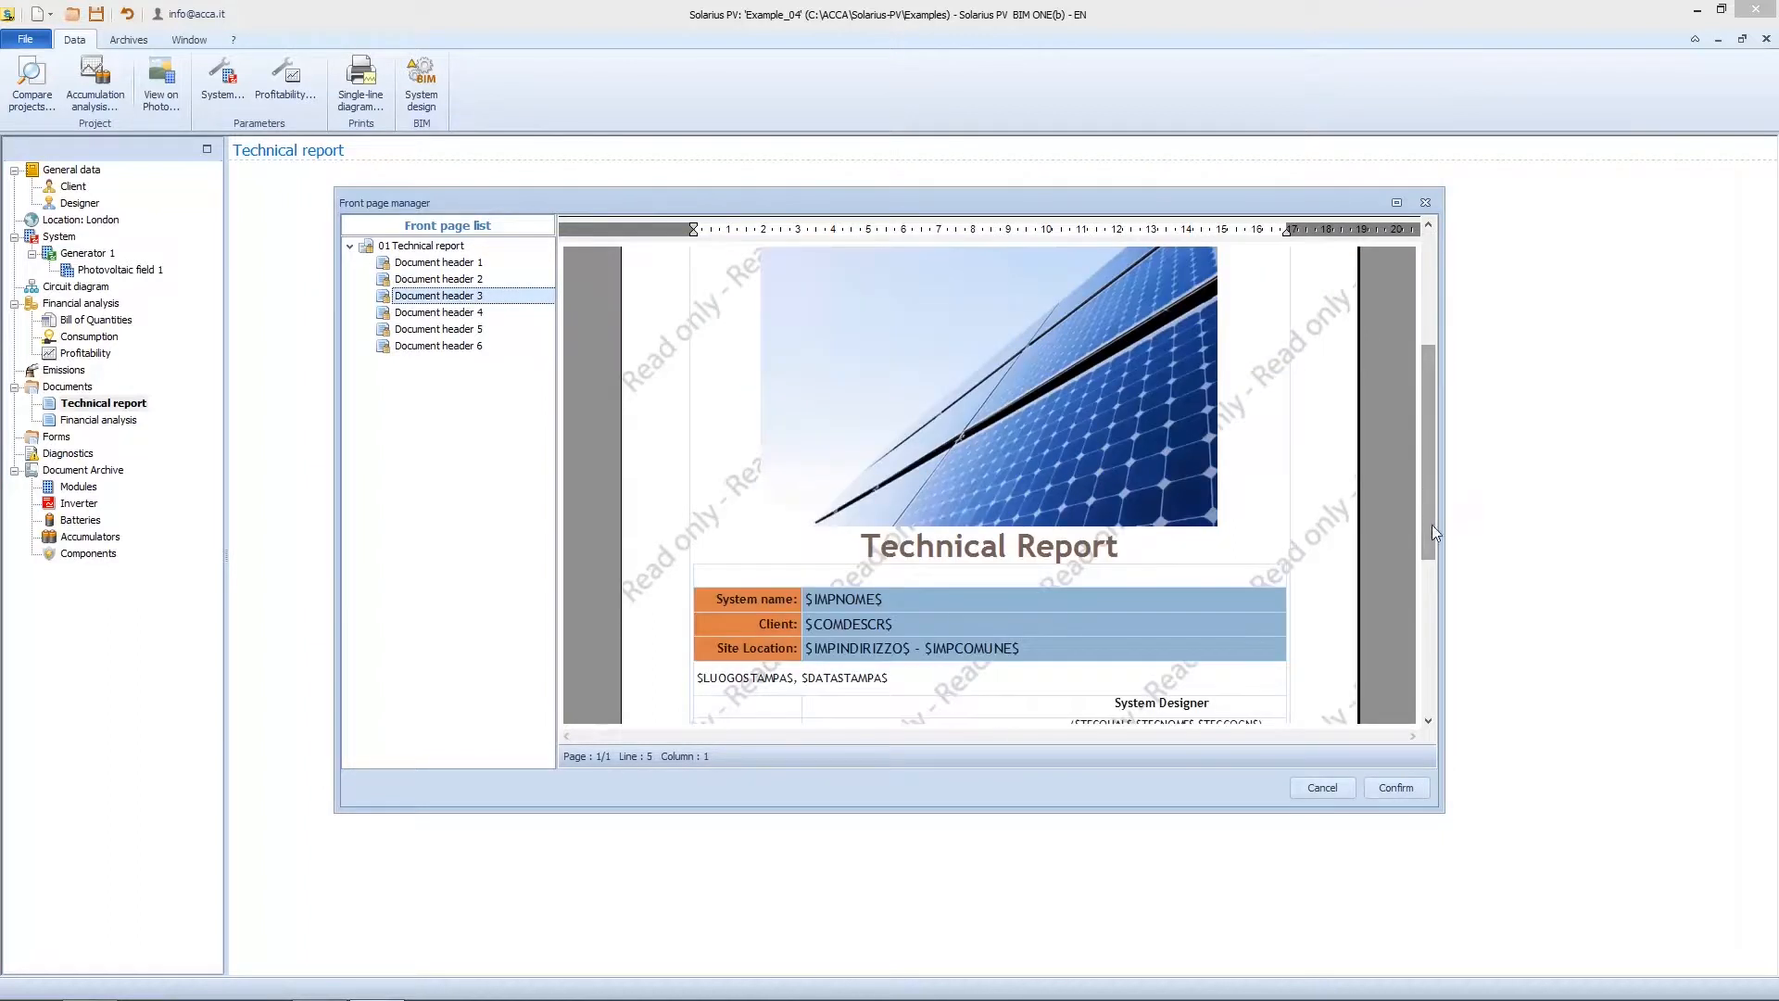
{"action": "left_click", "coordinate": [1422, 792]}
Step: Return to the report's general settings and compose the technical report, acknowledging the information message
{"action": "left_click", "coordinate": [856, 347]}
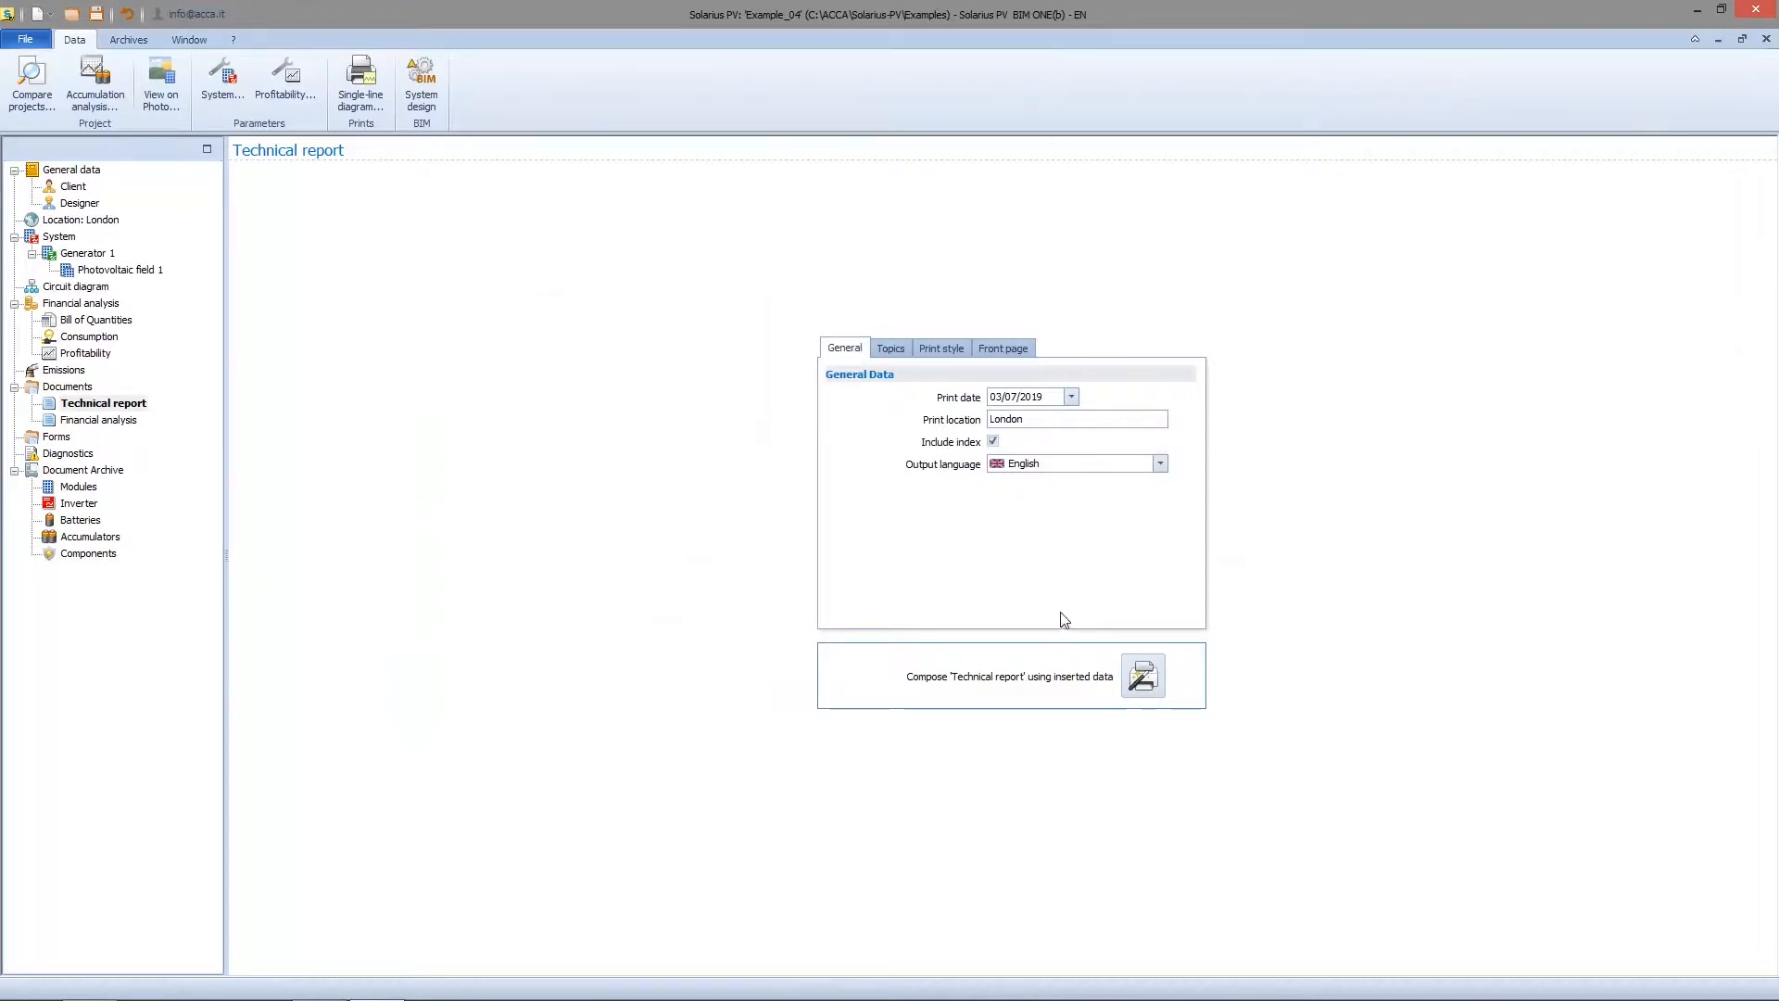
{"action": "left_click", "coordinate": [1145, 678]}
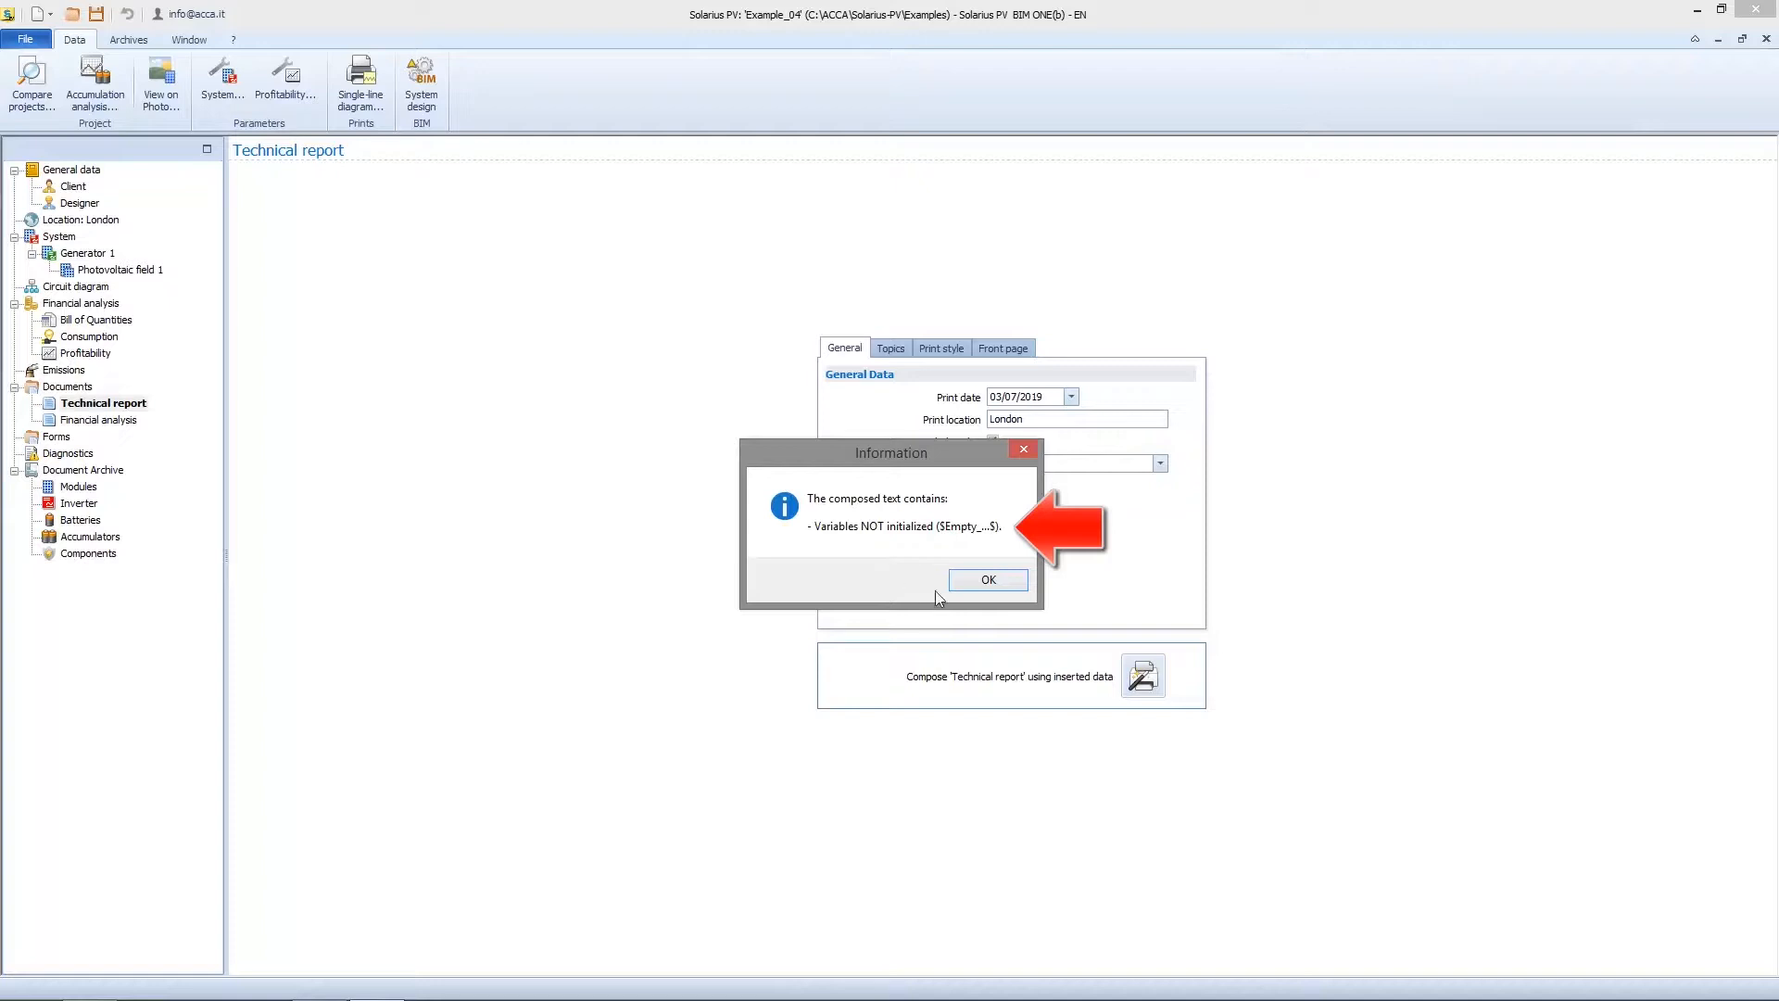
{"action": "left_click", "coordinate": [1014, 584]}
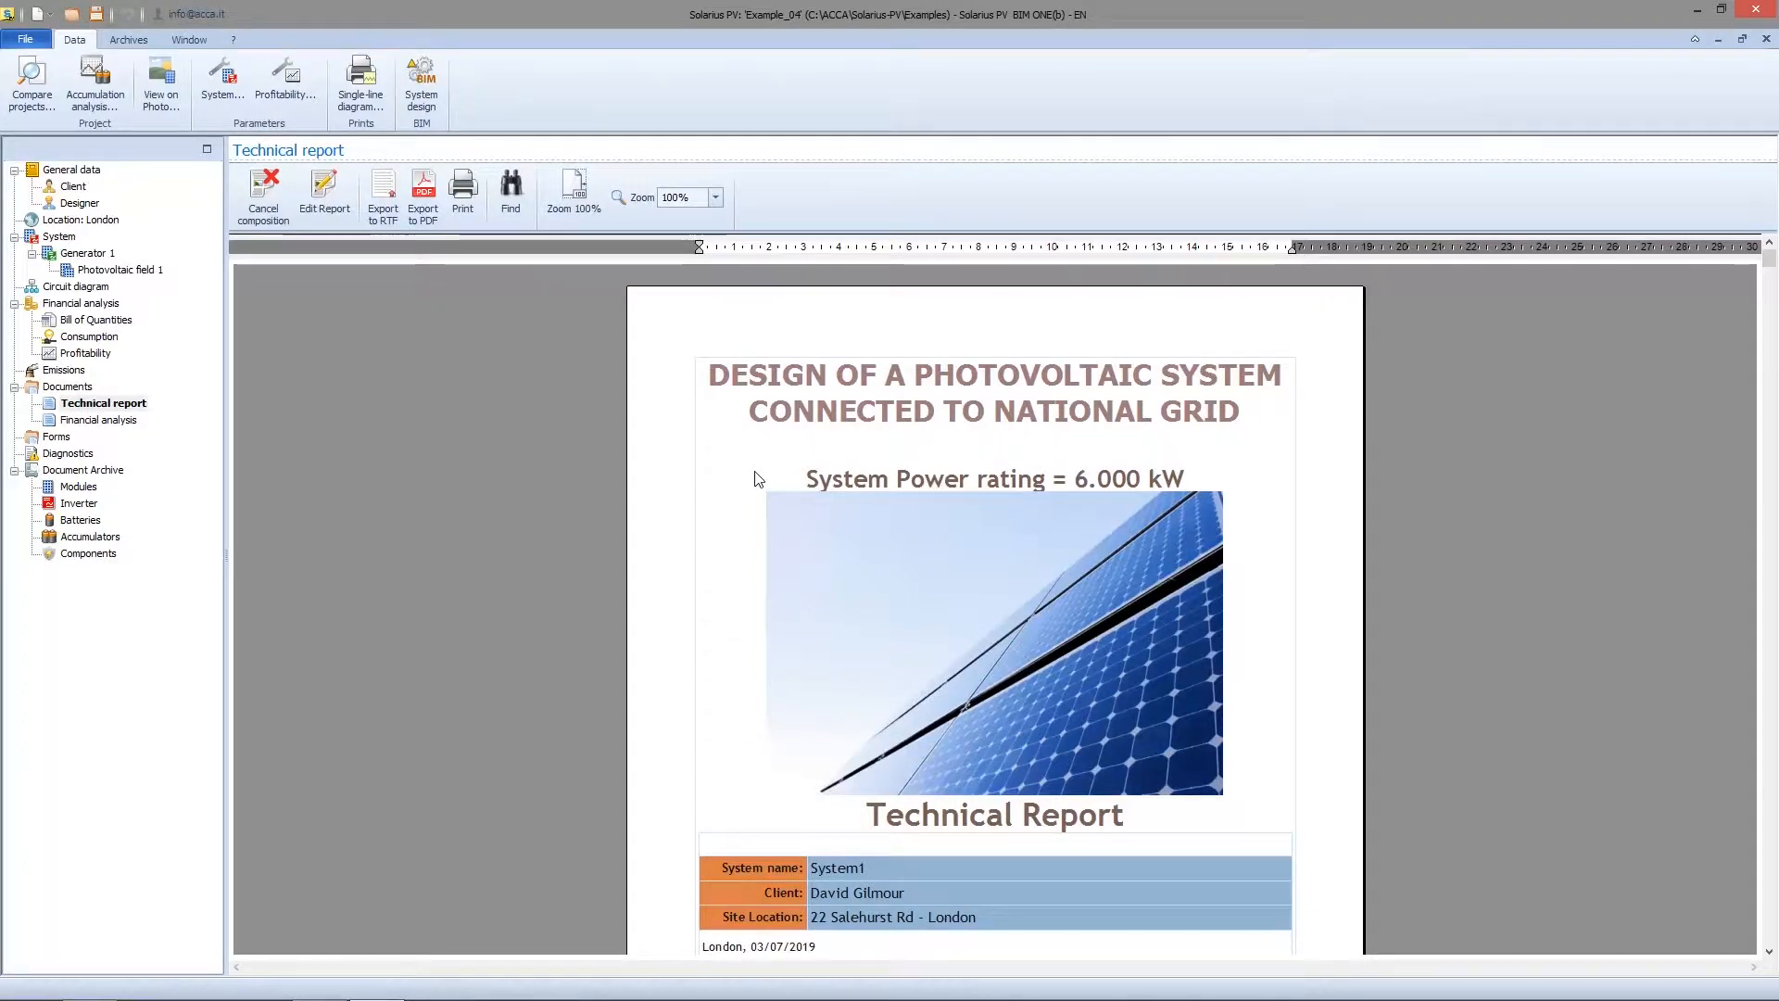
Step: Read through the composed report and search it for "$" to locate the uninitialized variable and its section
{"action": "scroll", "coordinate": [757, 479], "scroll_direction": "down", "scroll_amount": 3}
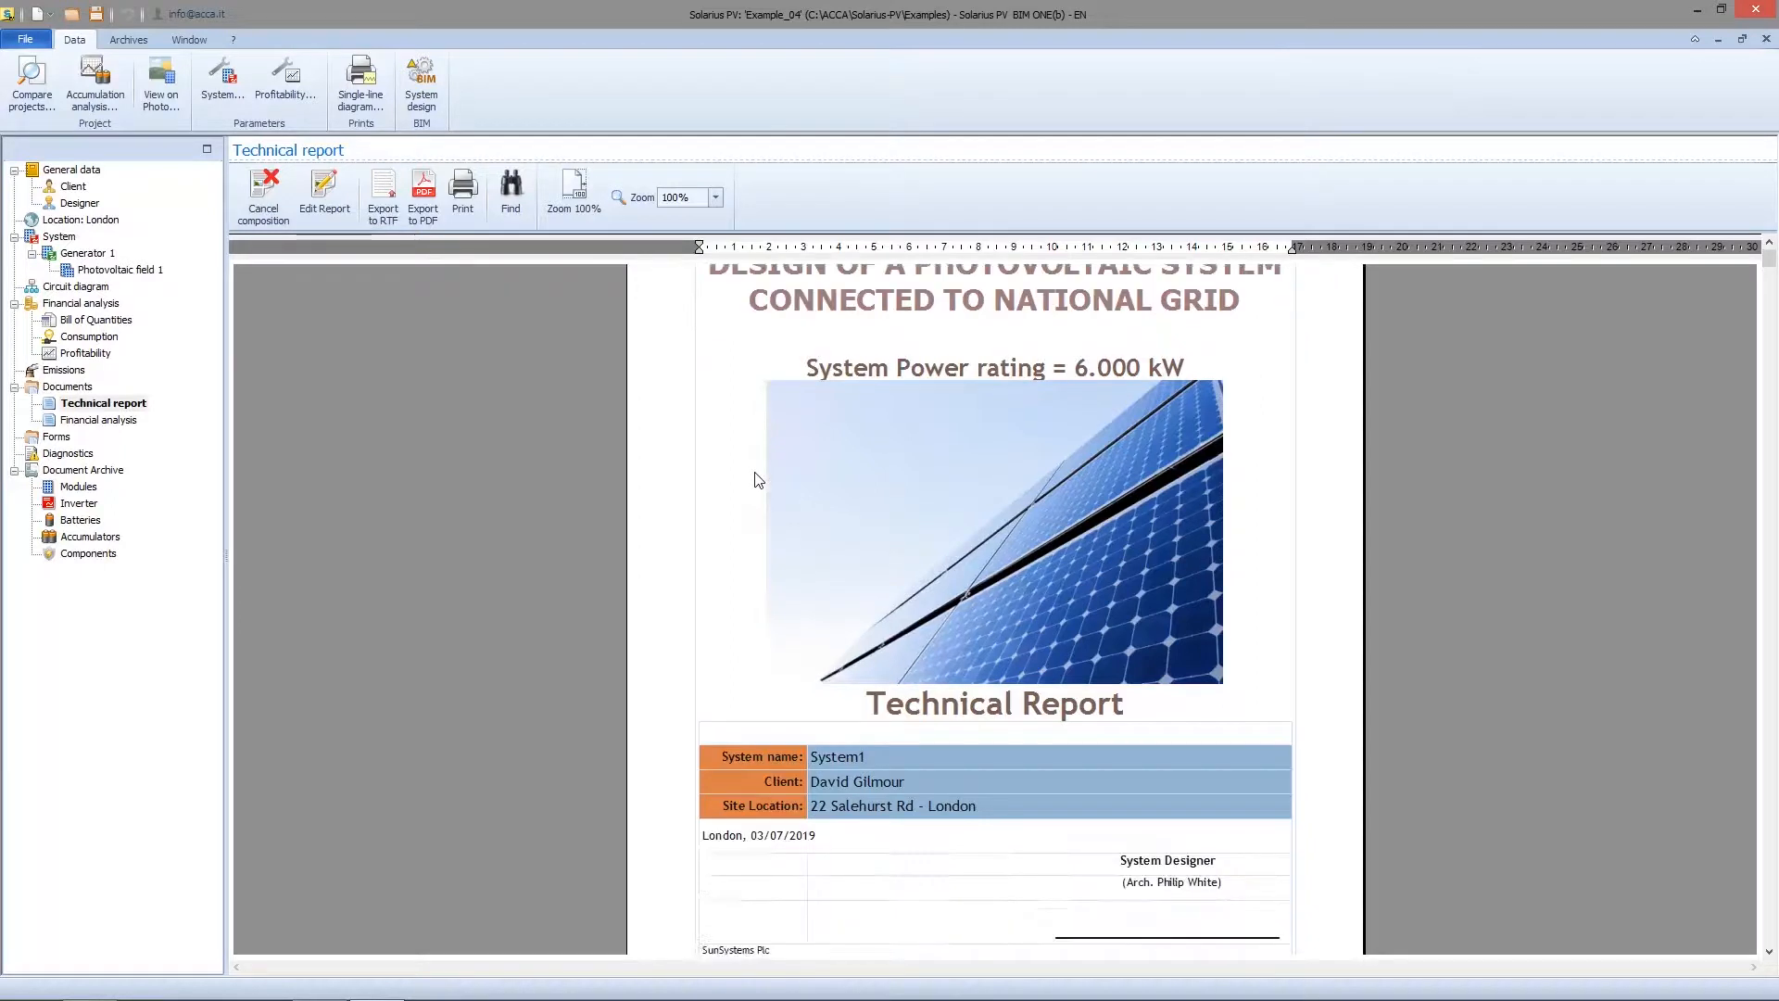
{"action": "scroll", "coordinate": [758, 479], "scroll_direction": "down", "scroll_amount": 10}
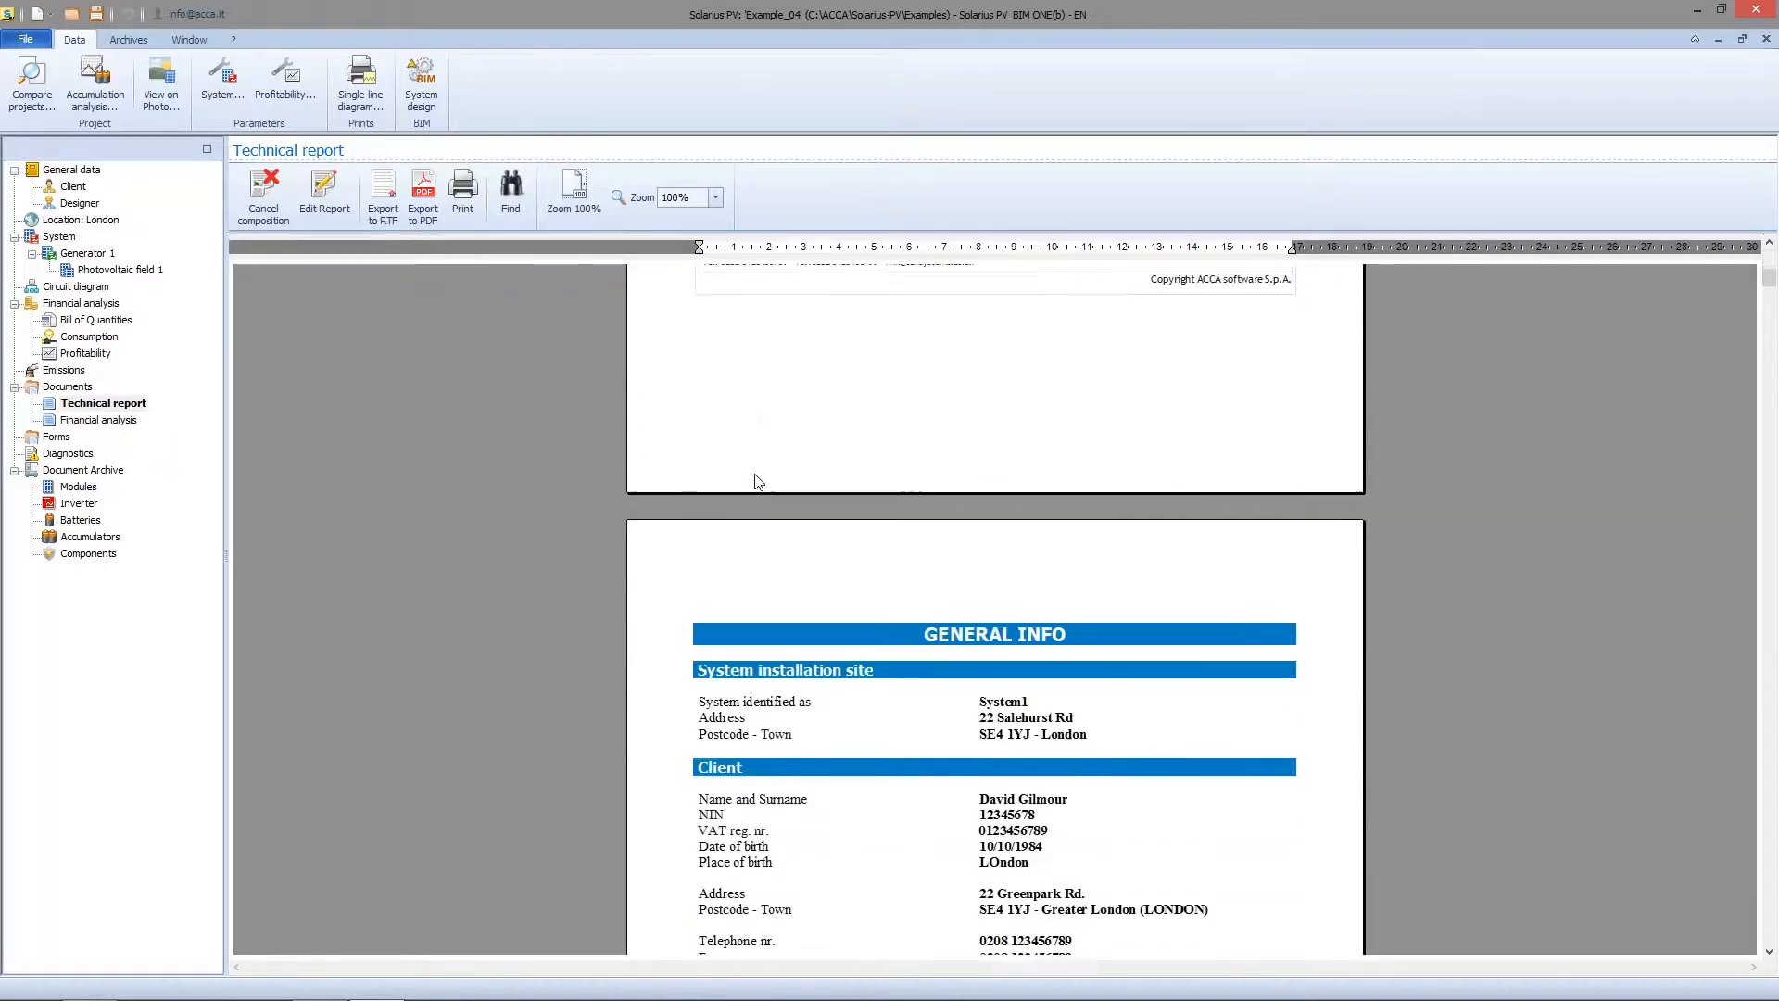
{"action": "scroll", "coordinate": [758, 479], "scroll_direction": "down", "scroll_amount": 10}
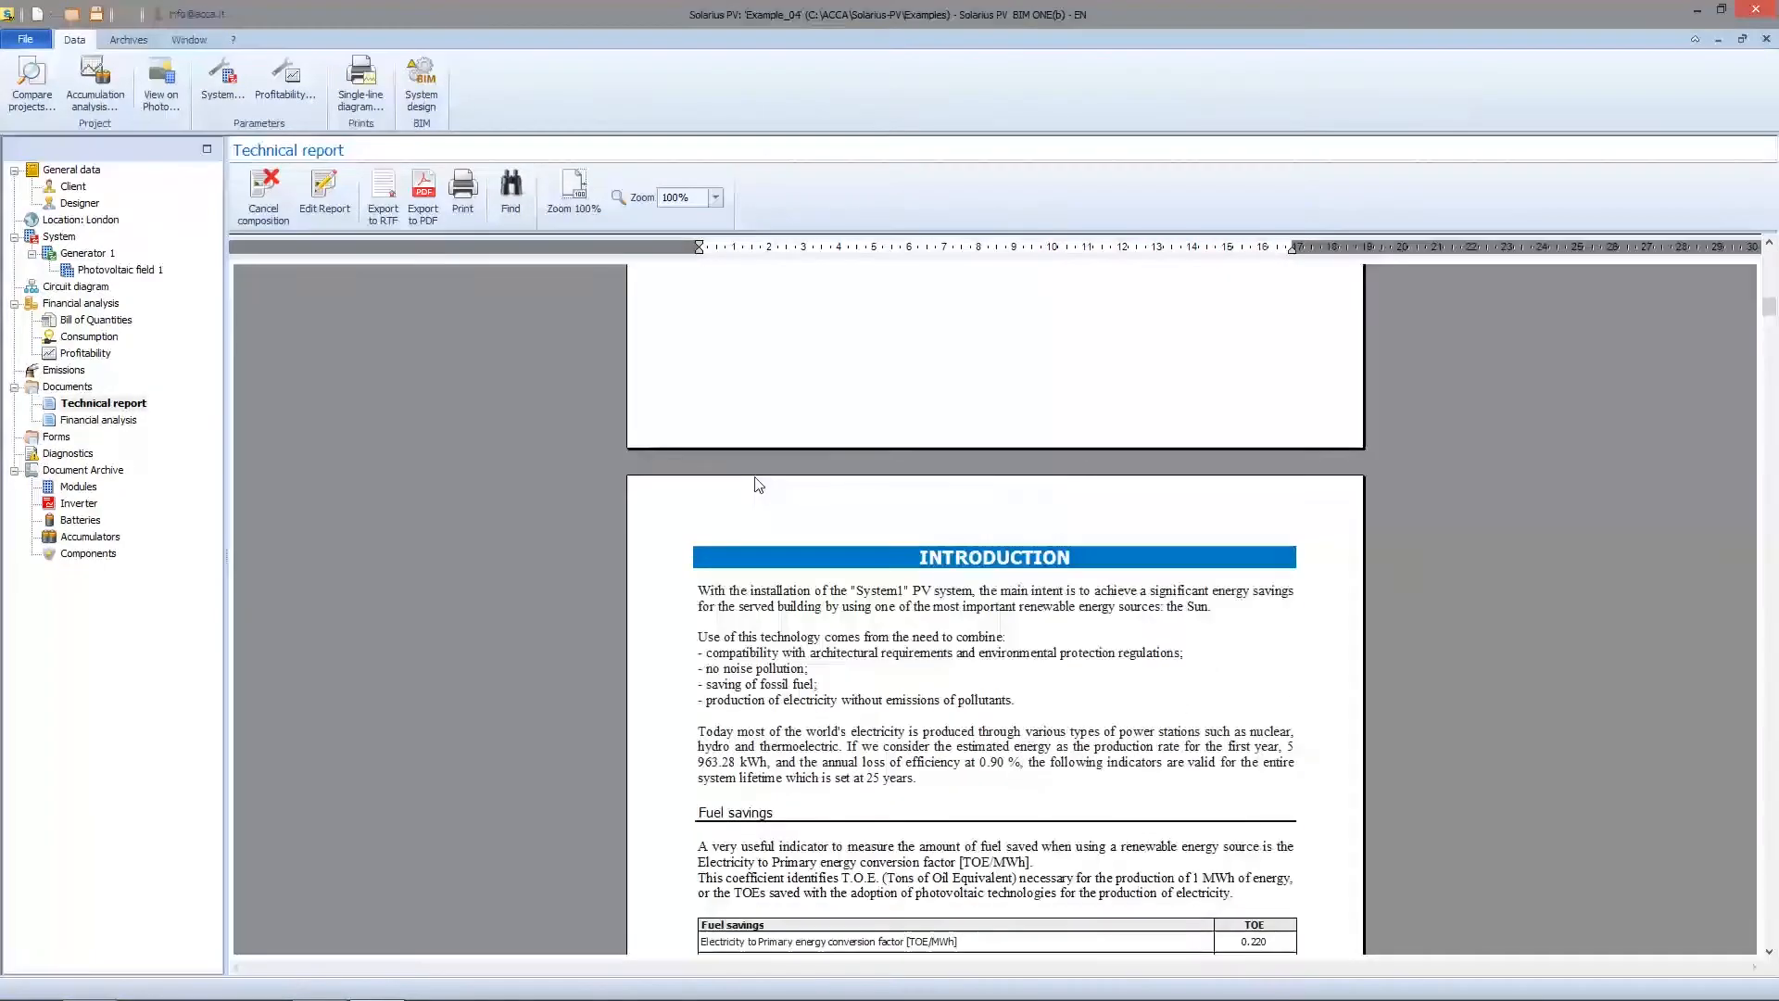
{"action": "left_click", "coordinate": [511, 189]}
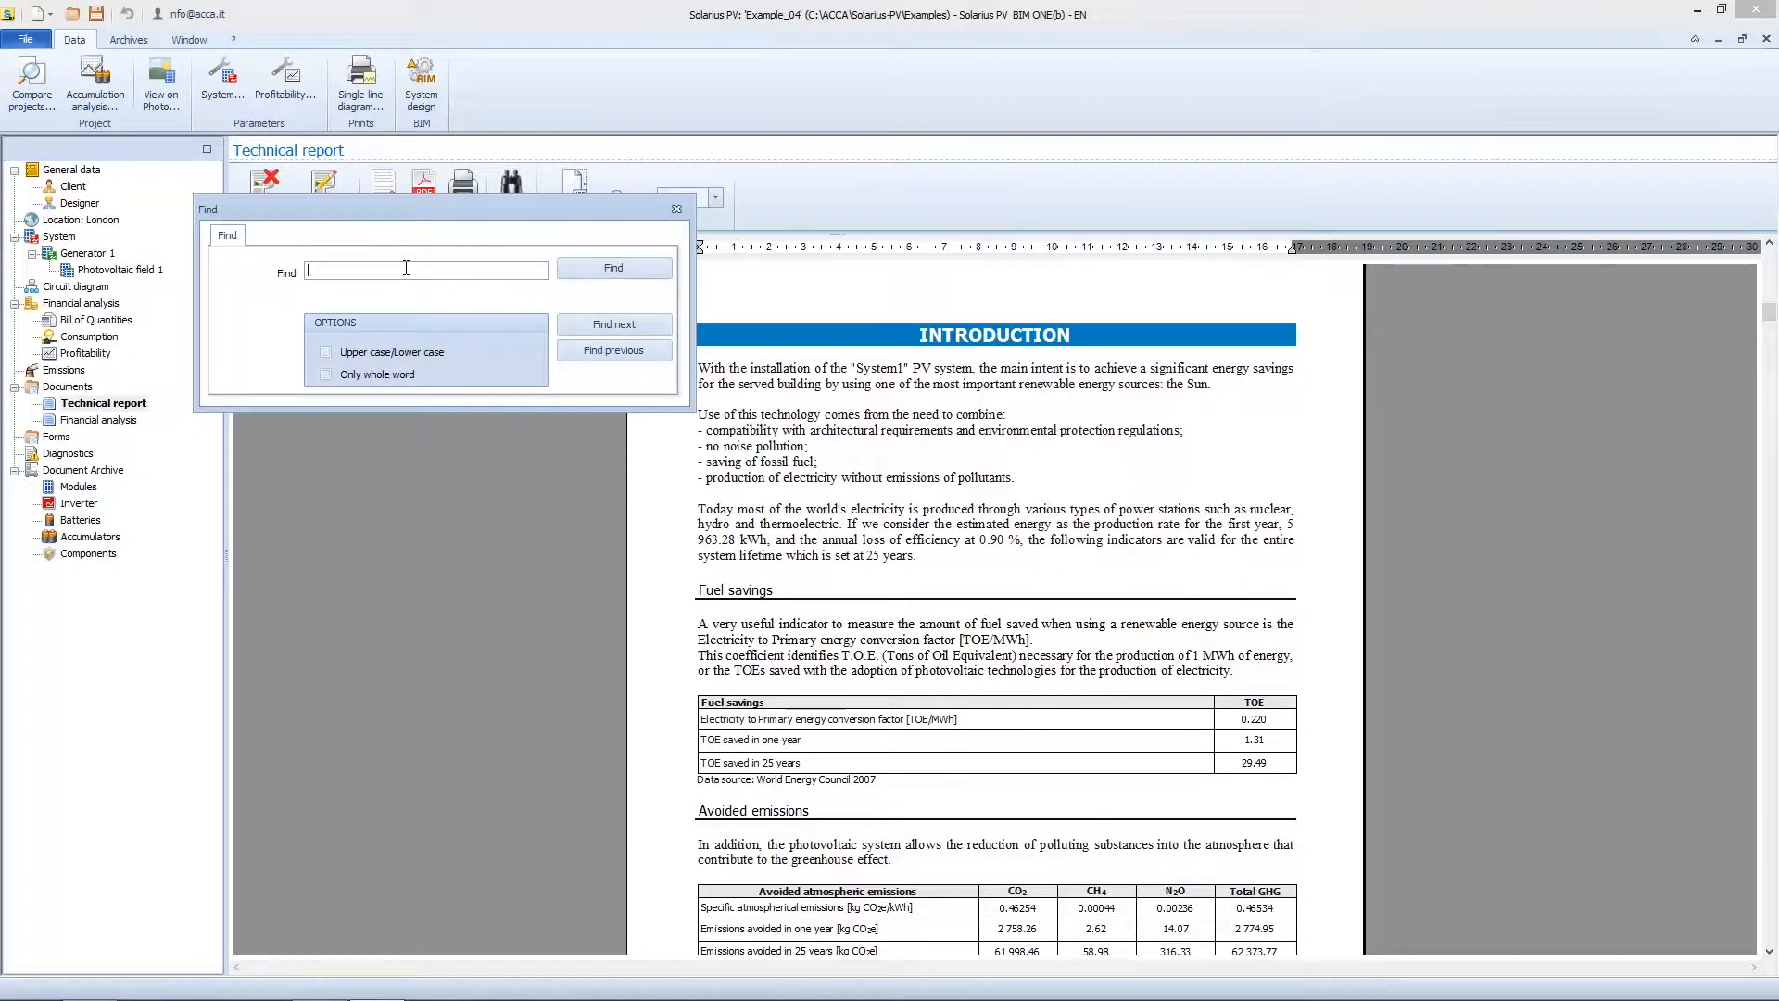
{"action": "type", "text": "$"}
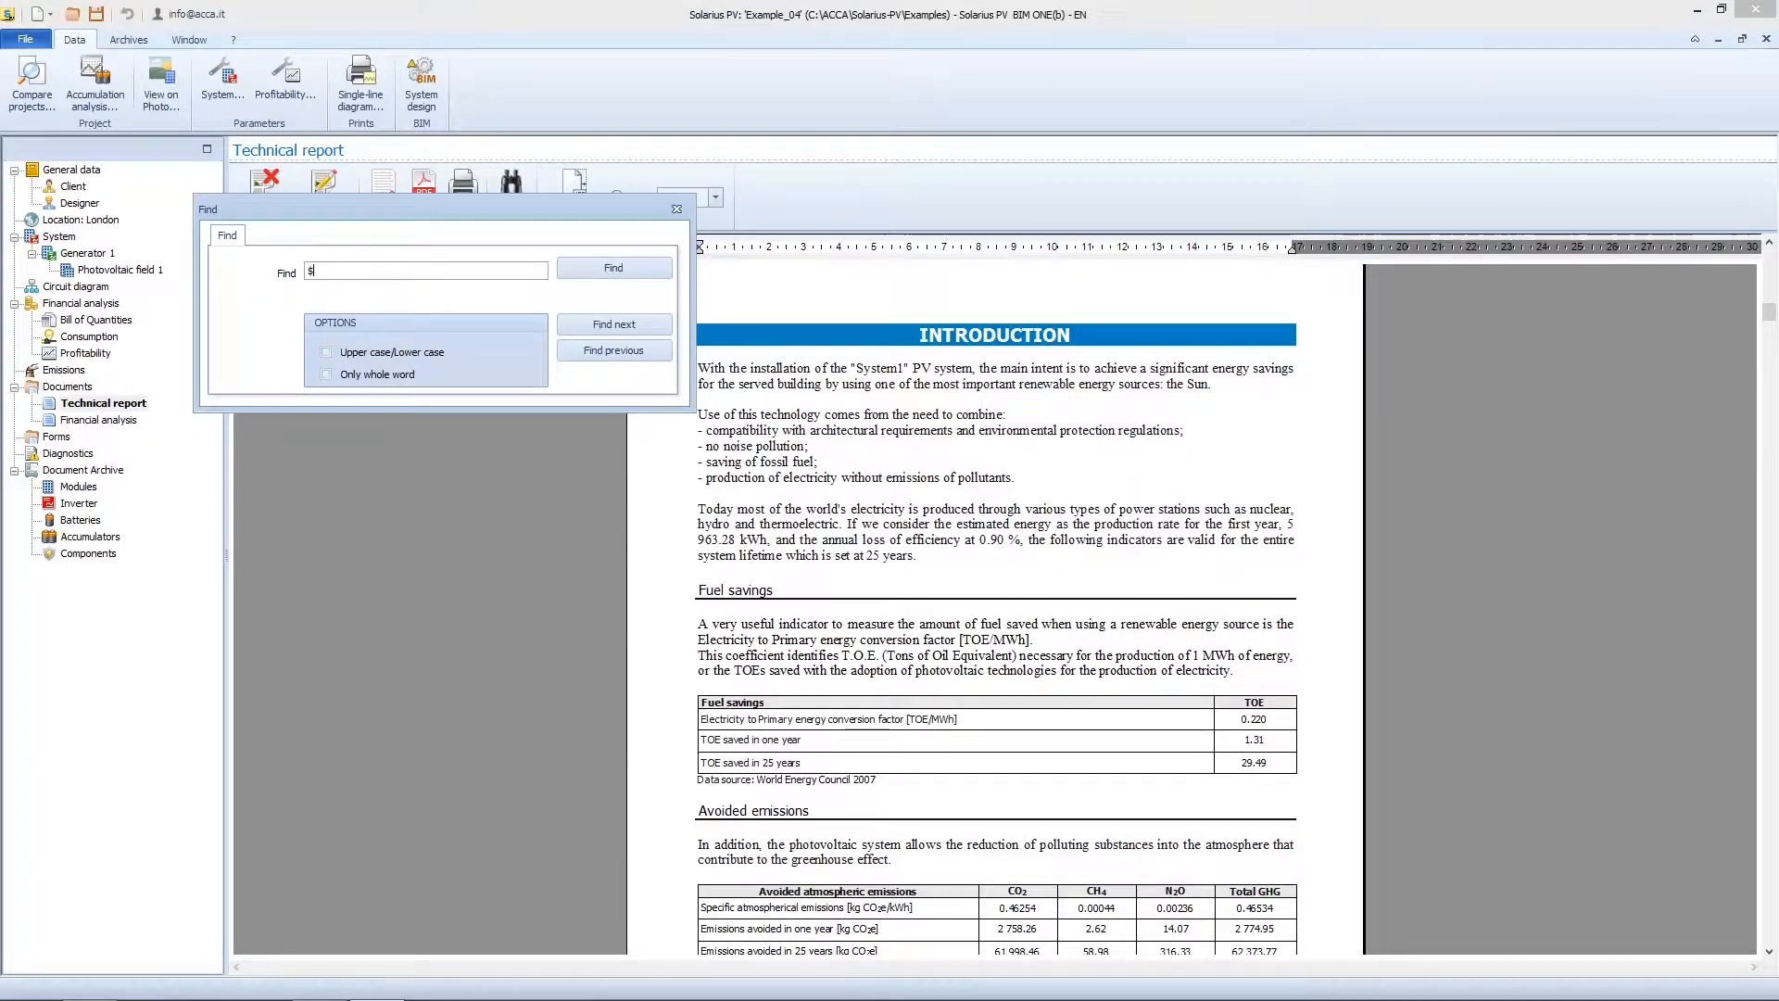
{"action": "left_click", "coordinate": [607, 268]}
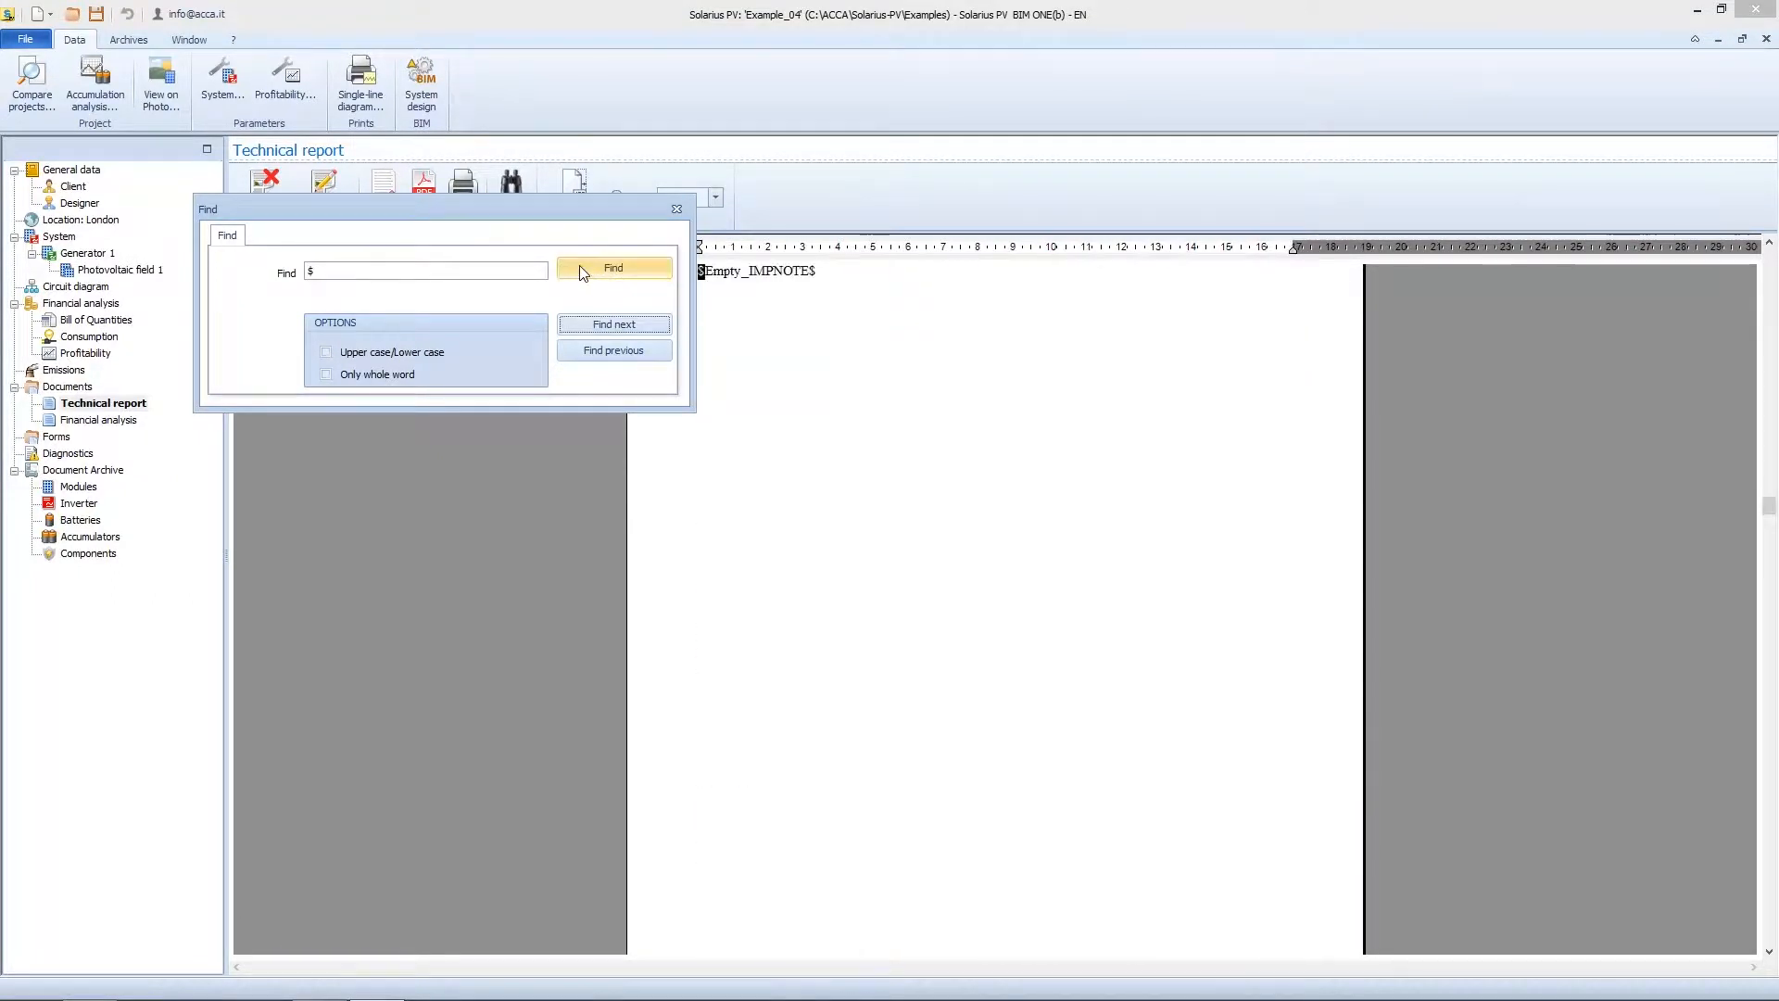
{"action": "left_click", "coordinate": [677, 210]}
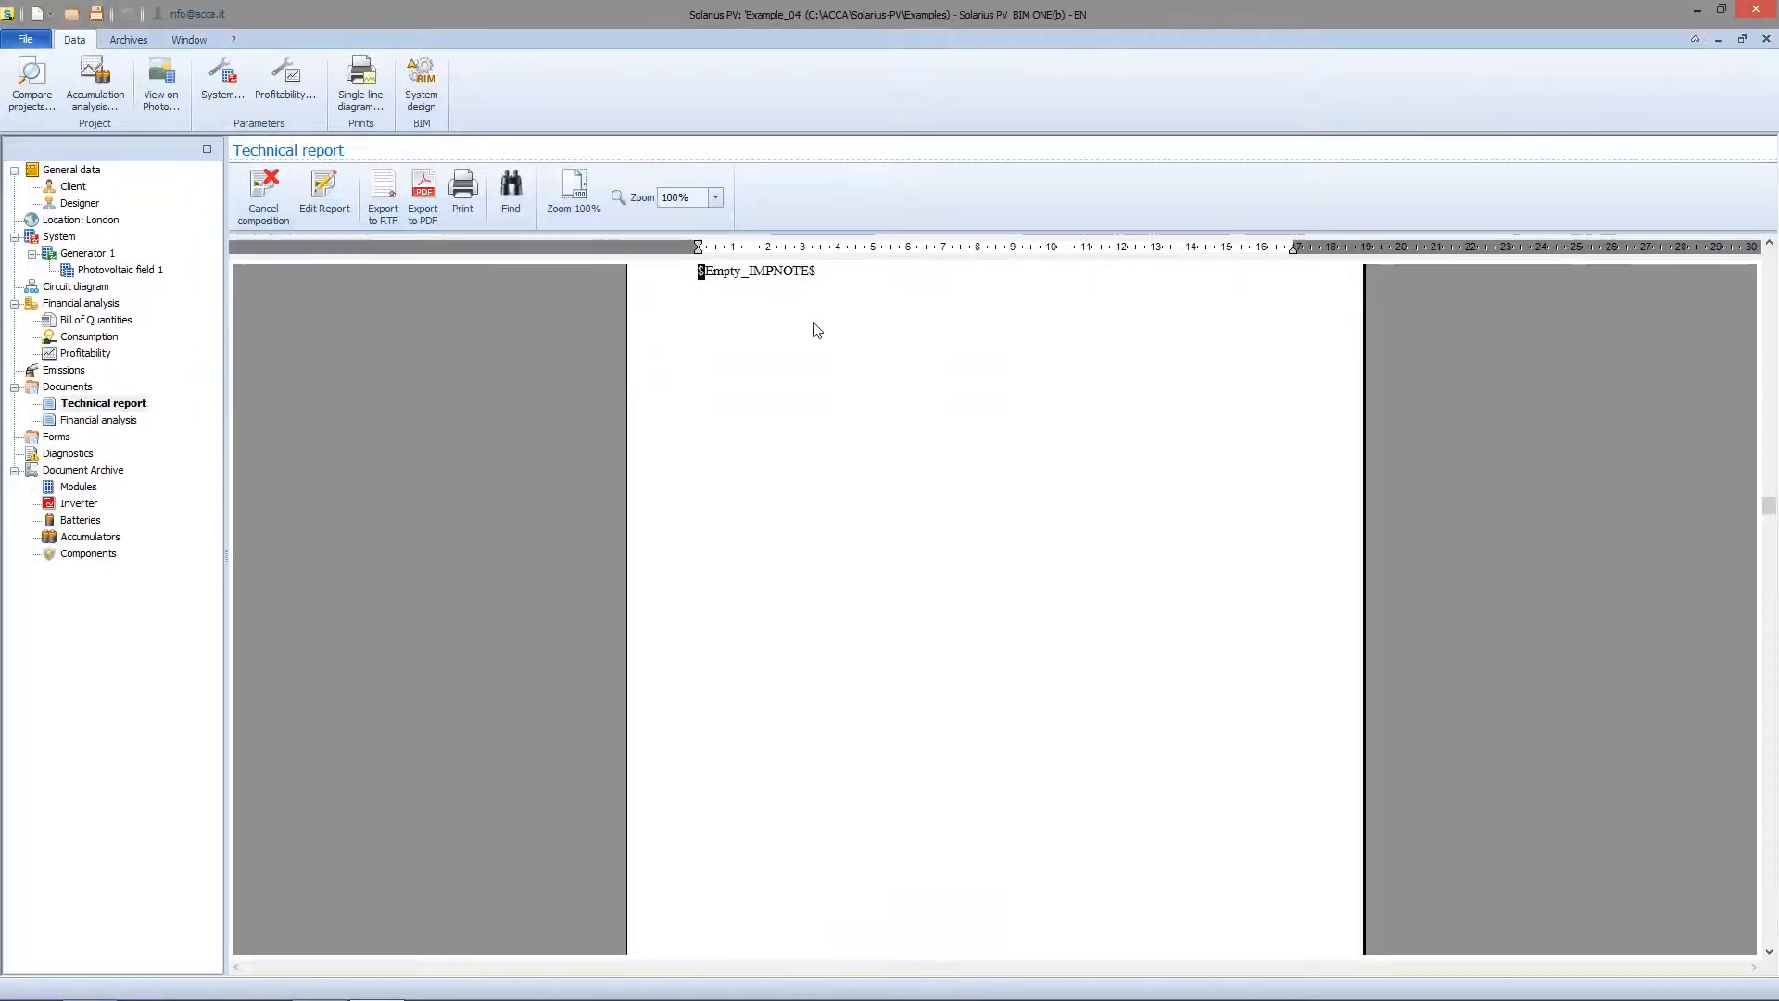
{"action": "scroll", "coordinate": [814, 325], "scroll_direction": "up", "scroll_amount": 3}
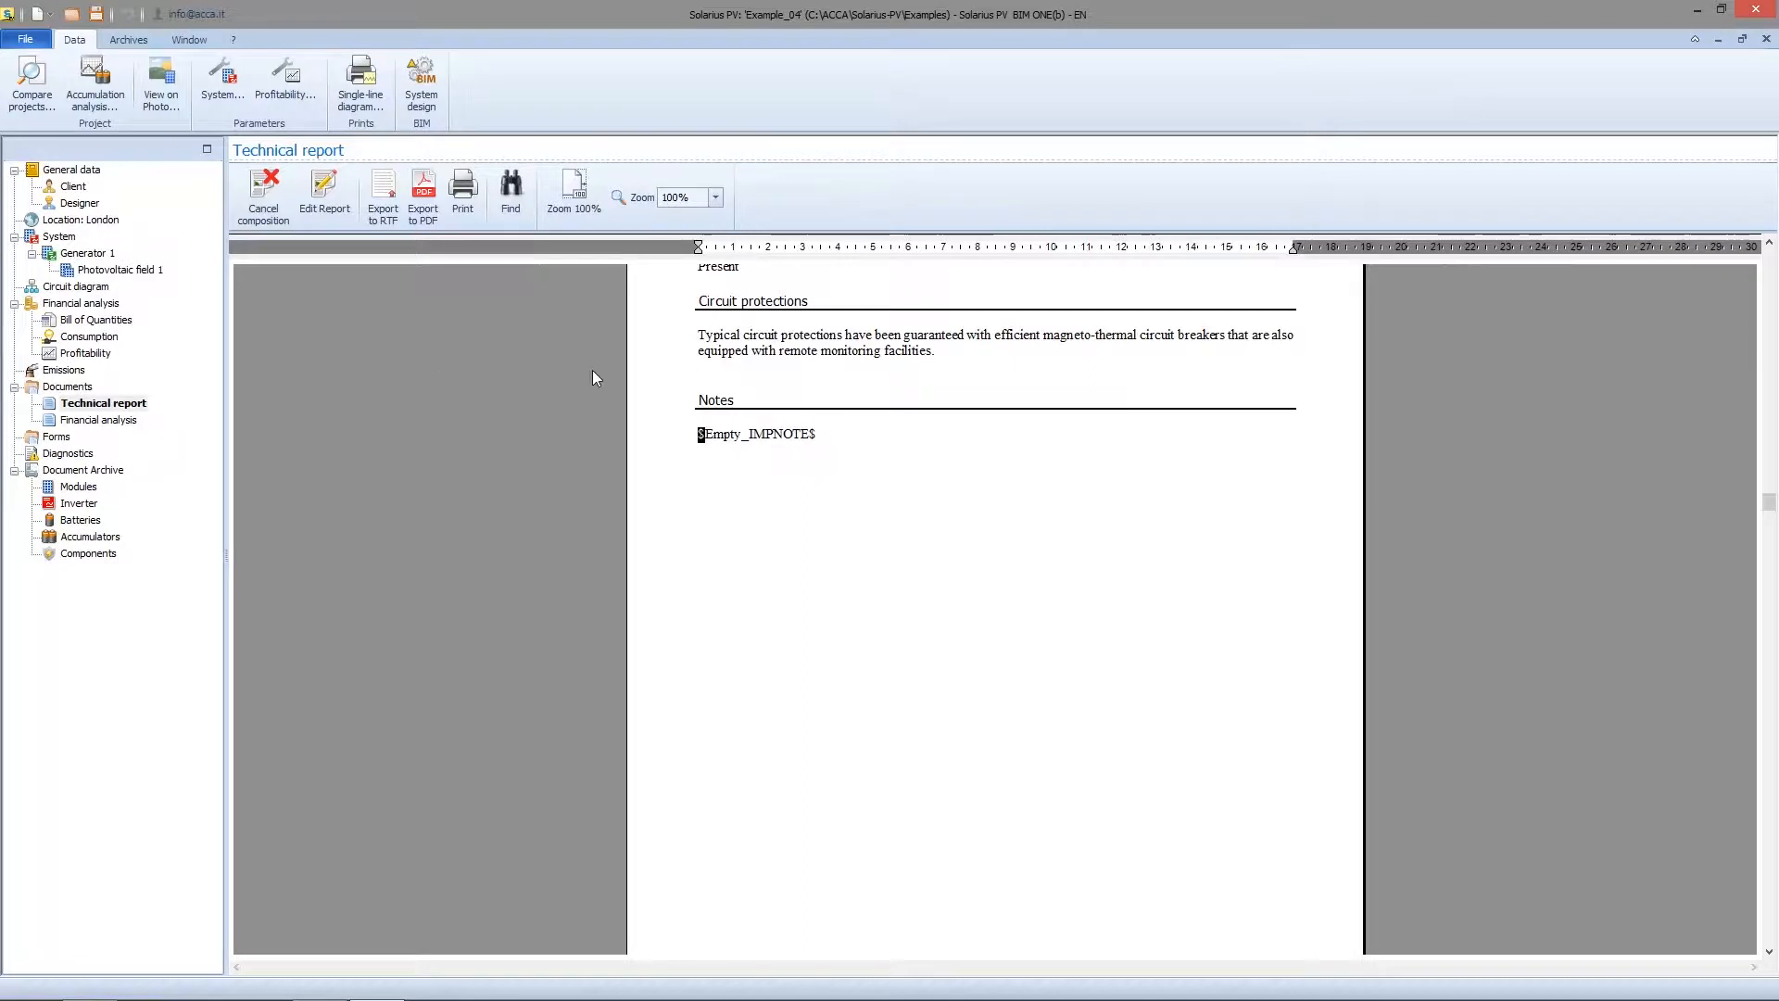
Step: Enter "Notes" as the notes text in the system's specifications
{"action": "left_click", "coordinate": [57, 238]}
{"action": "left_click", "coordinate": [408, 961]}
{"action": "left_click", "coordinate": [319, 792]}
{"action": "type", "text": "Notes"}
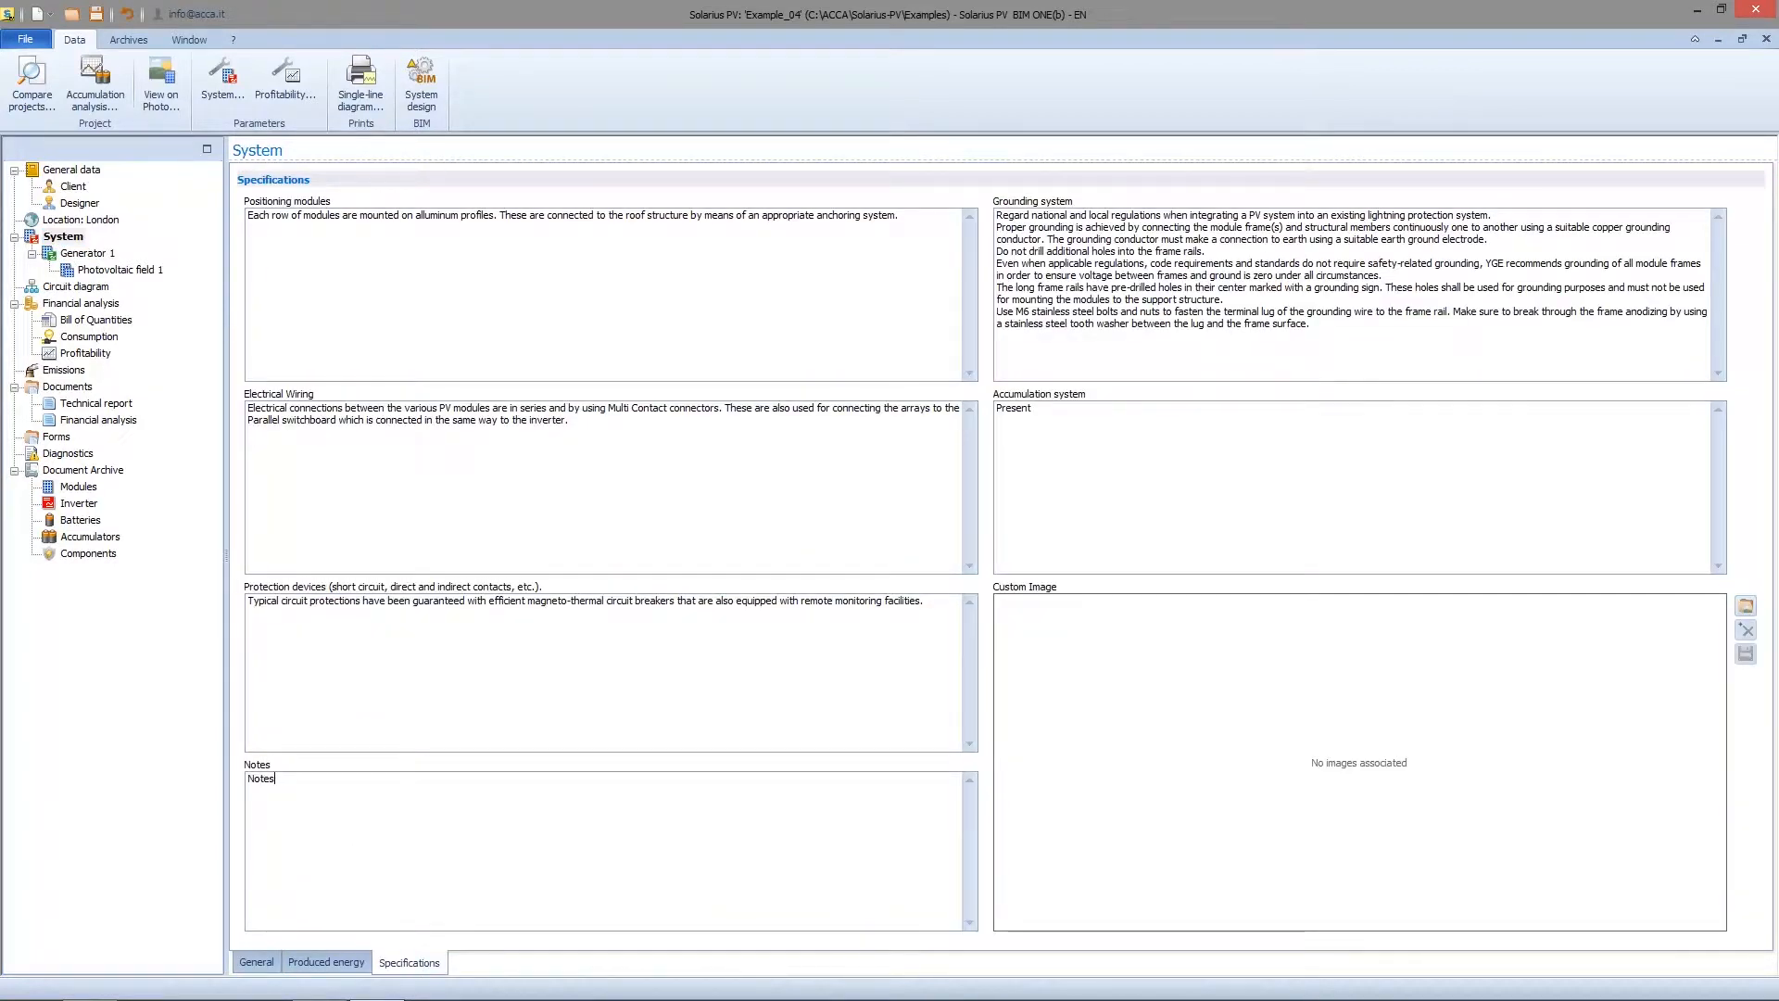
Step: Complete the specifications notes as "Notes TEST" and assign the gallery image of the gabled building with roof modules as custom image
{"action": "type", "text": " TR"}
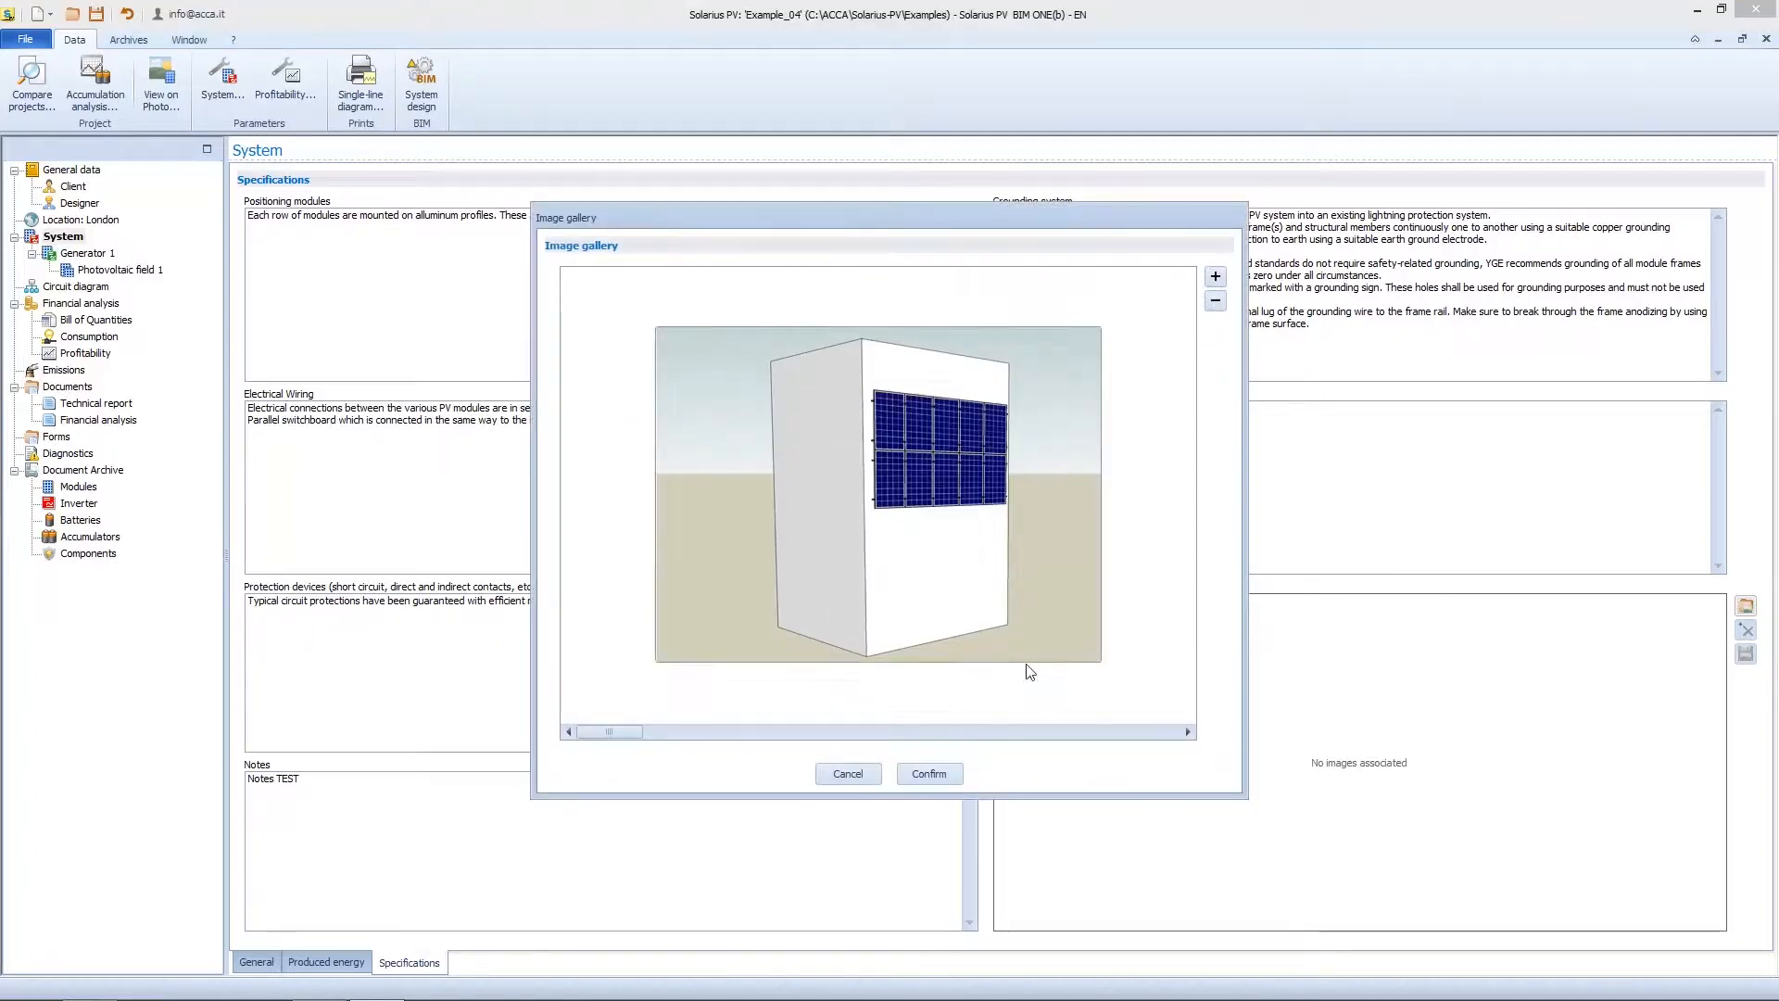
{"action": "left_click", "coordinate": [1186, 732]}
{"action": "left_click", "coordinate": [1187, 732]}
{"action": "left_click", "coordinate": [1187, 732]}
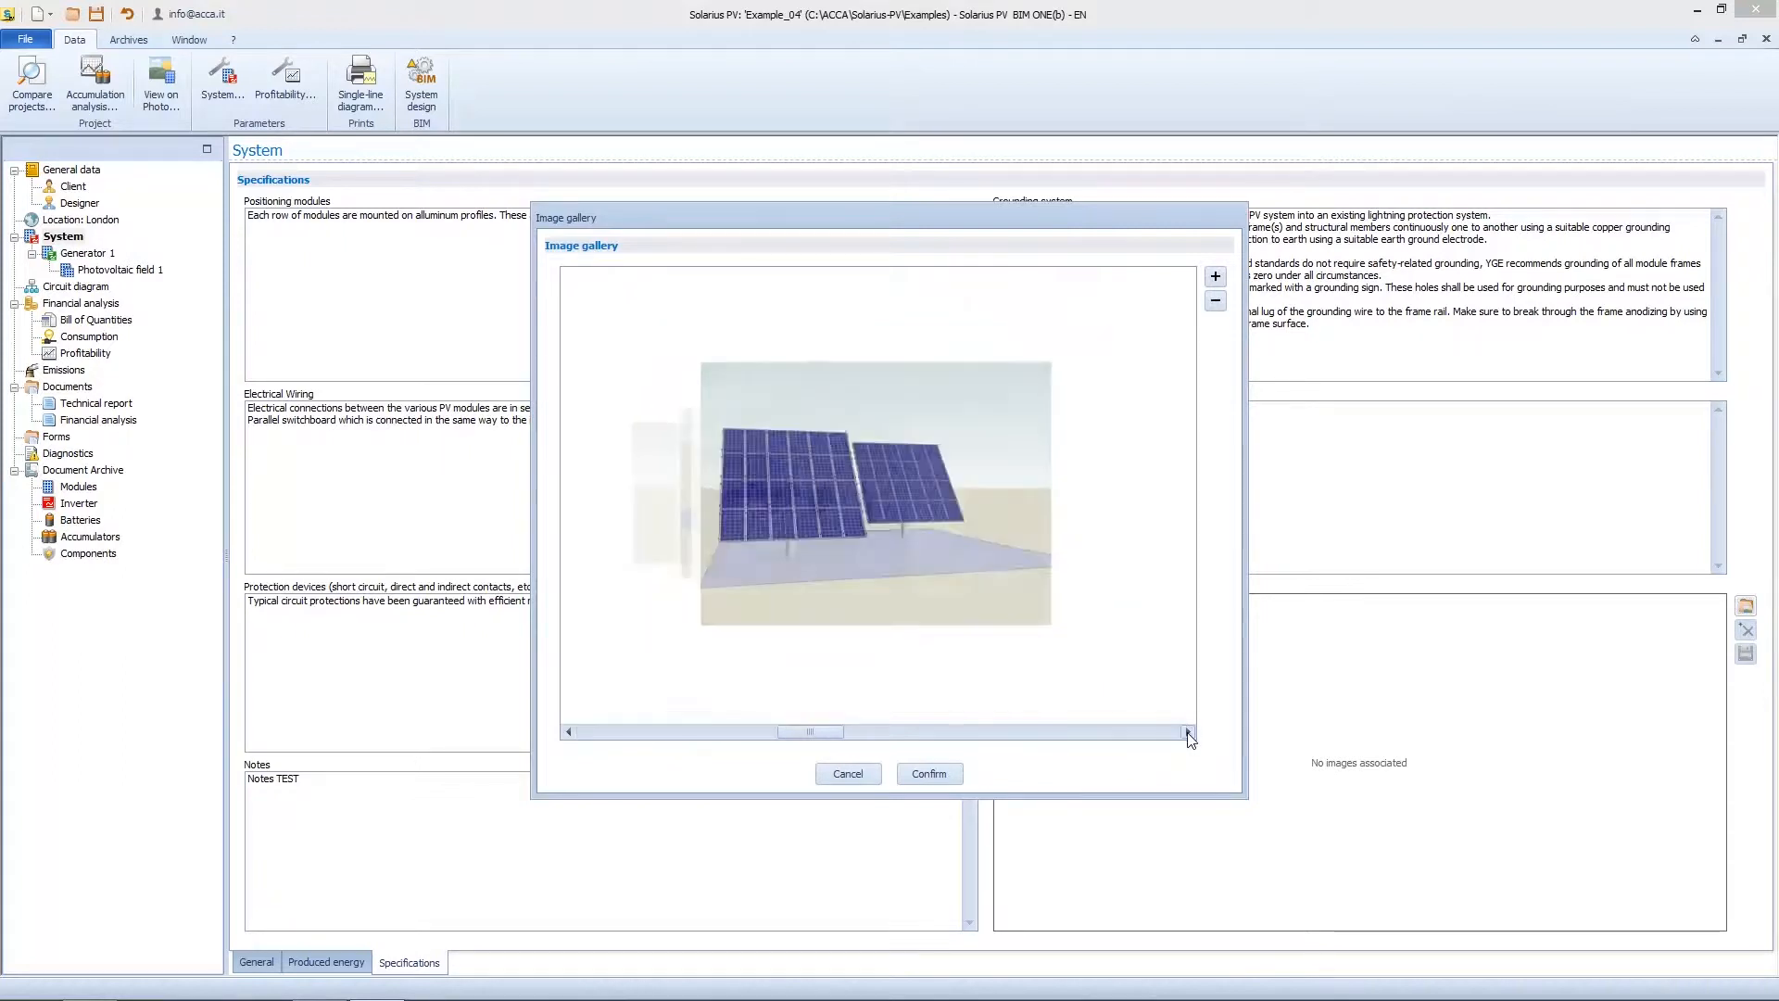
{"action": "left_click", "coordinate": [930, 773]}
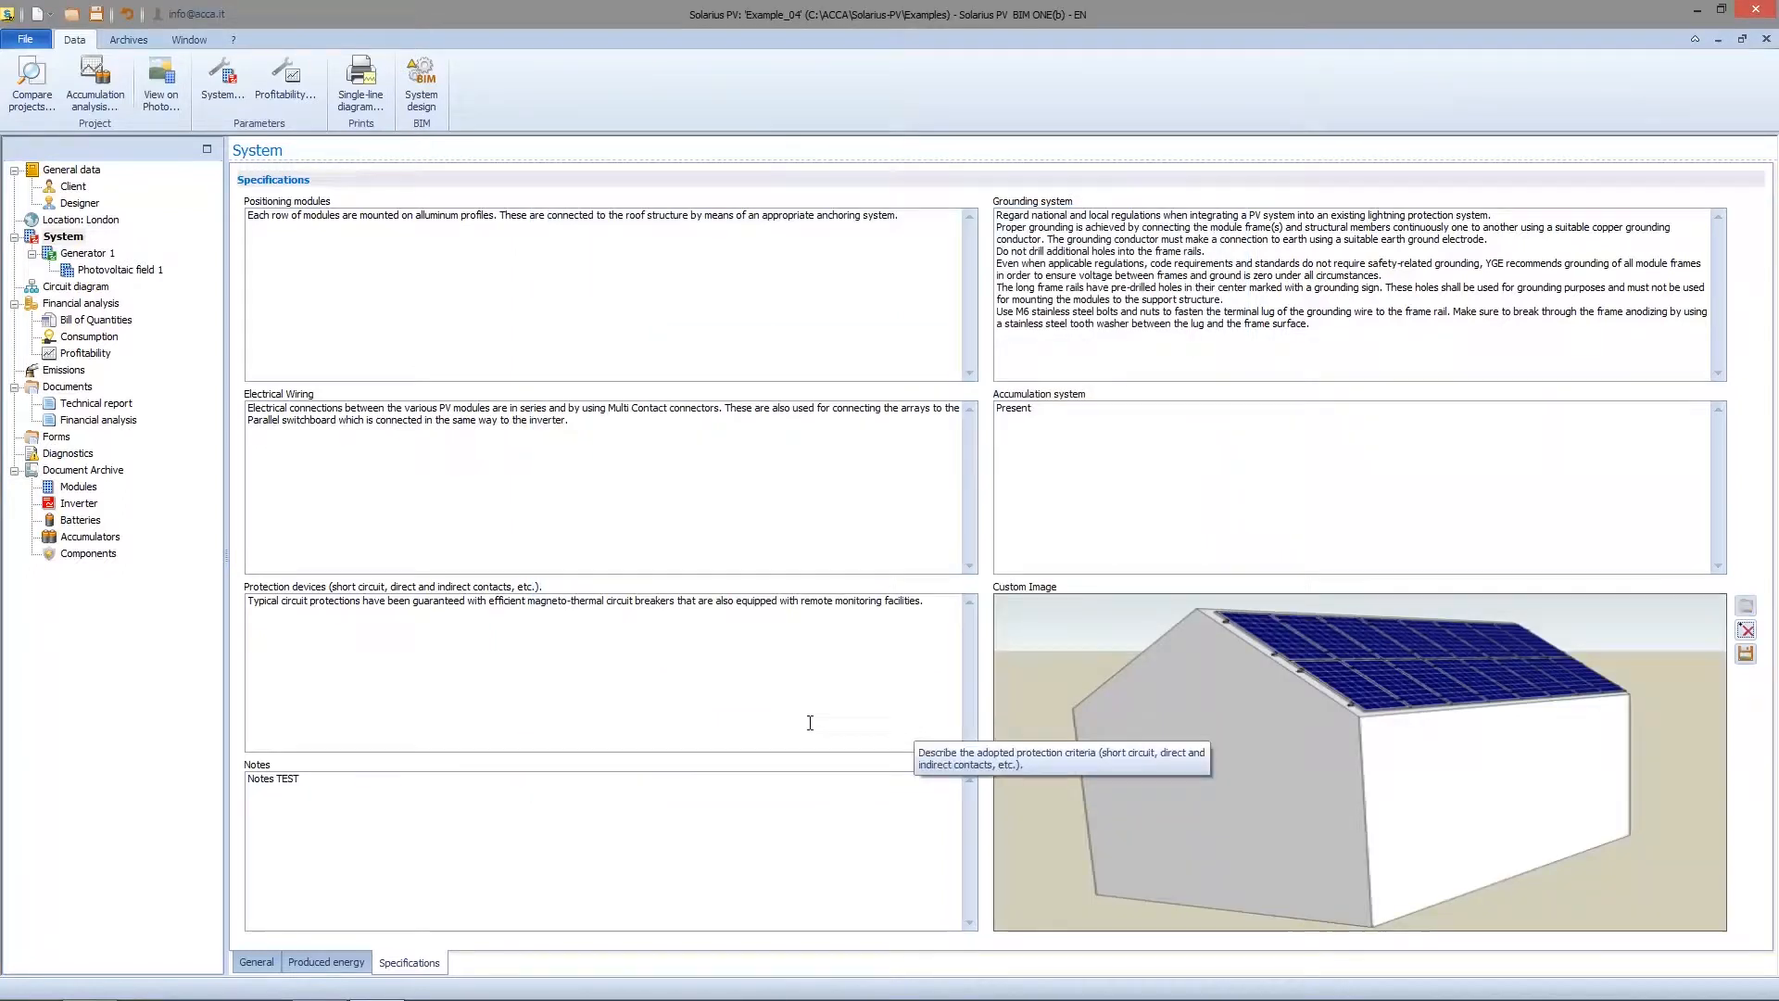
Step: Cancel the technical report's existing composition, confirming the reset, and compose it again with the updated project data
{"action": "left_click", "coordinate": [74, 408]}
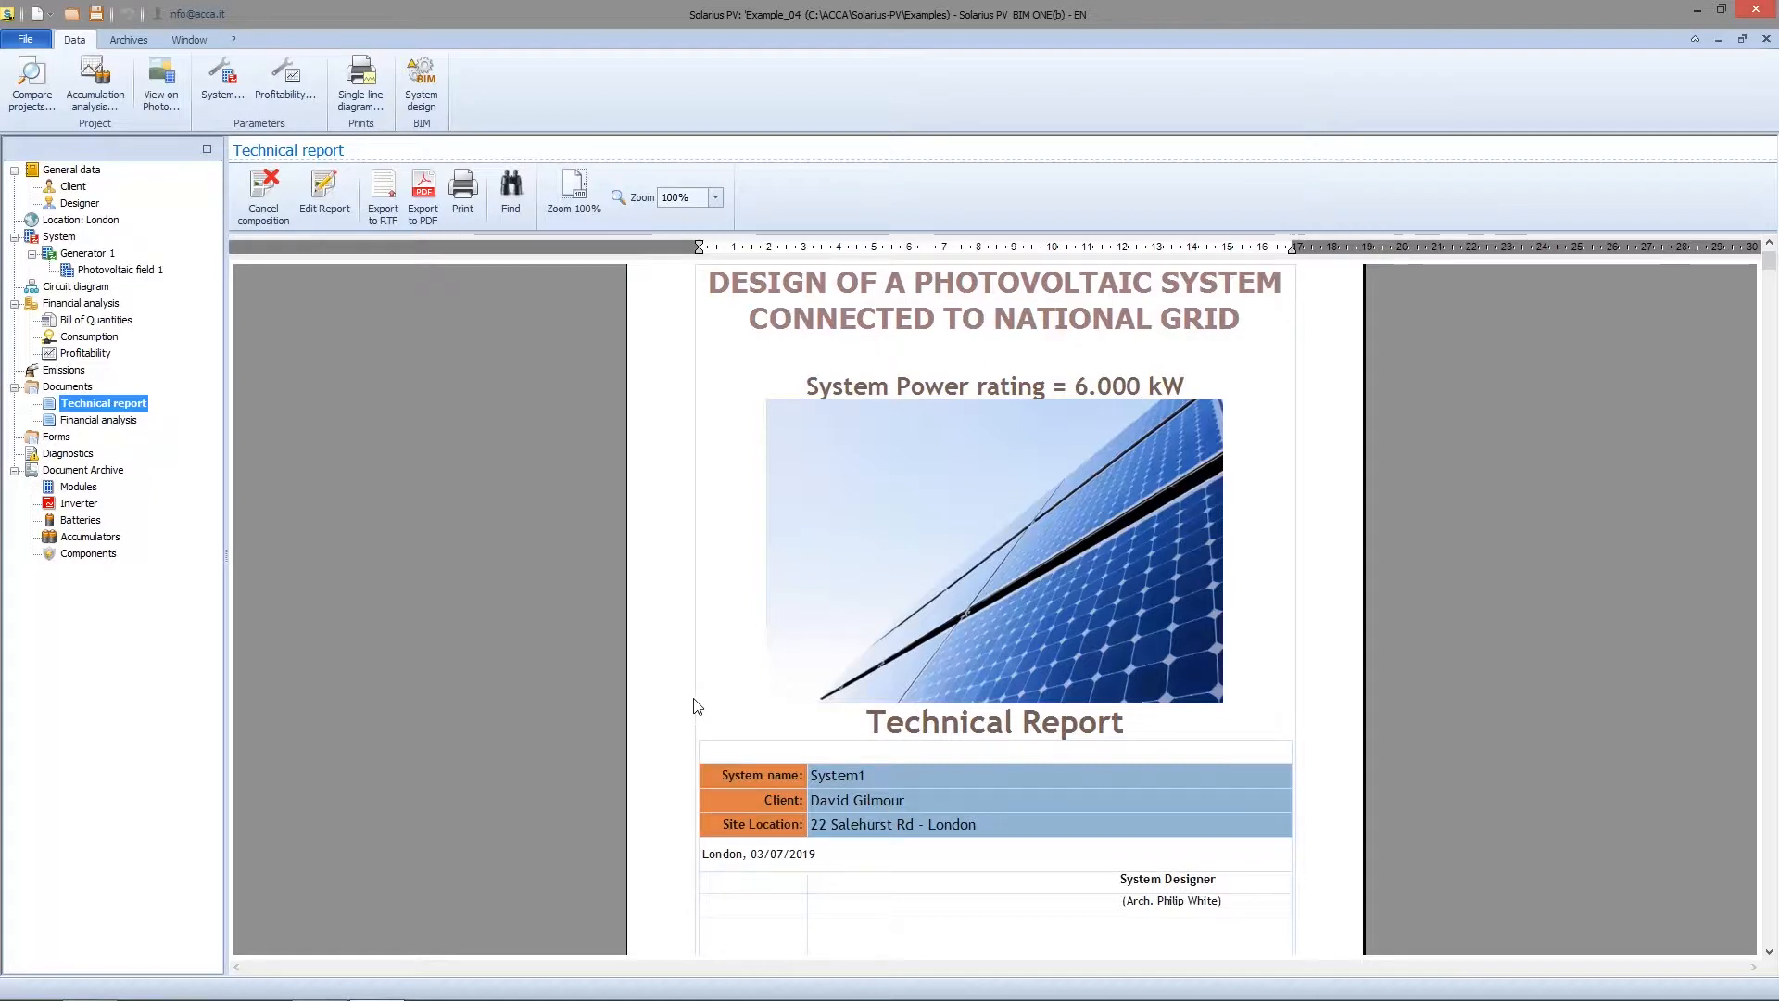
{"action": "left_click", "coordinate": [263, 193]}
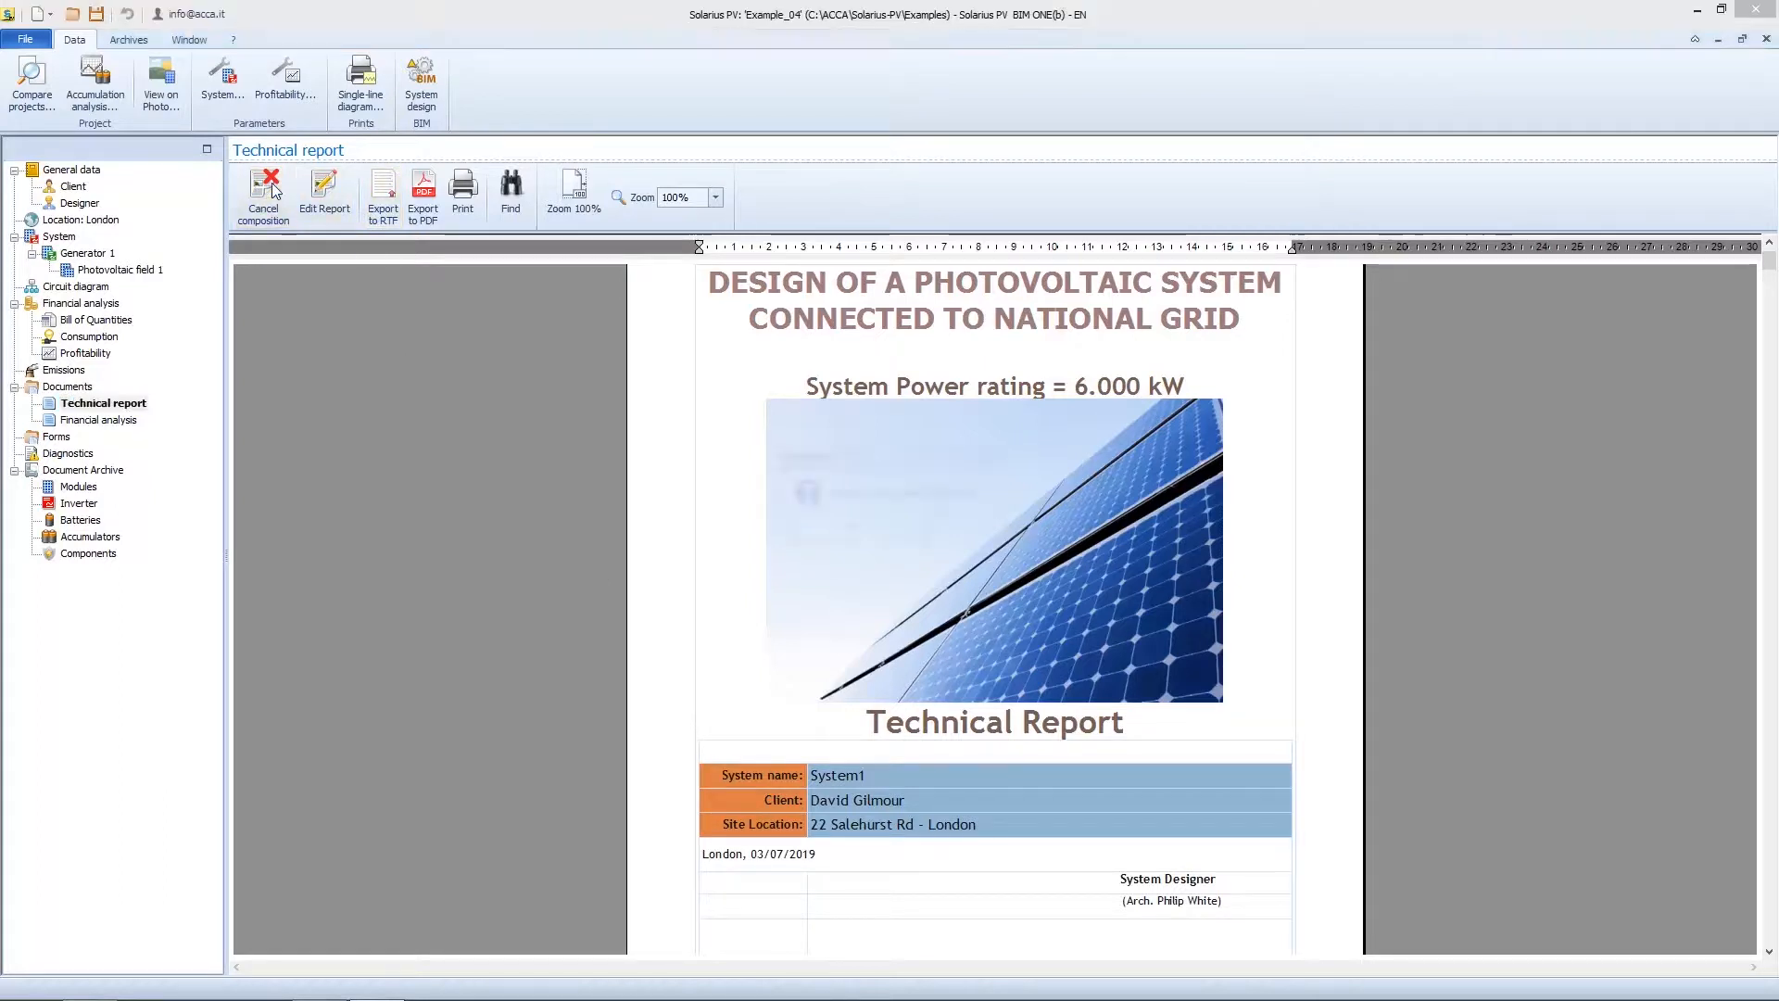
{"action": "left_click", "coordinate": [859, 528]}
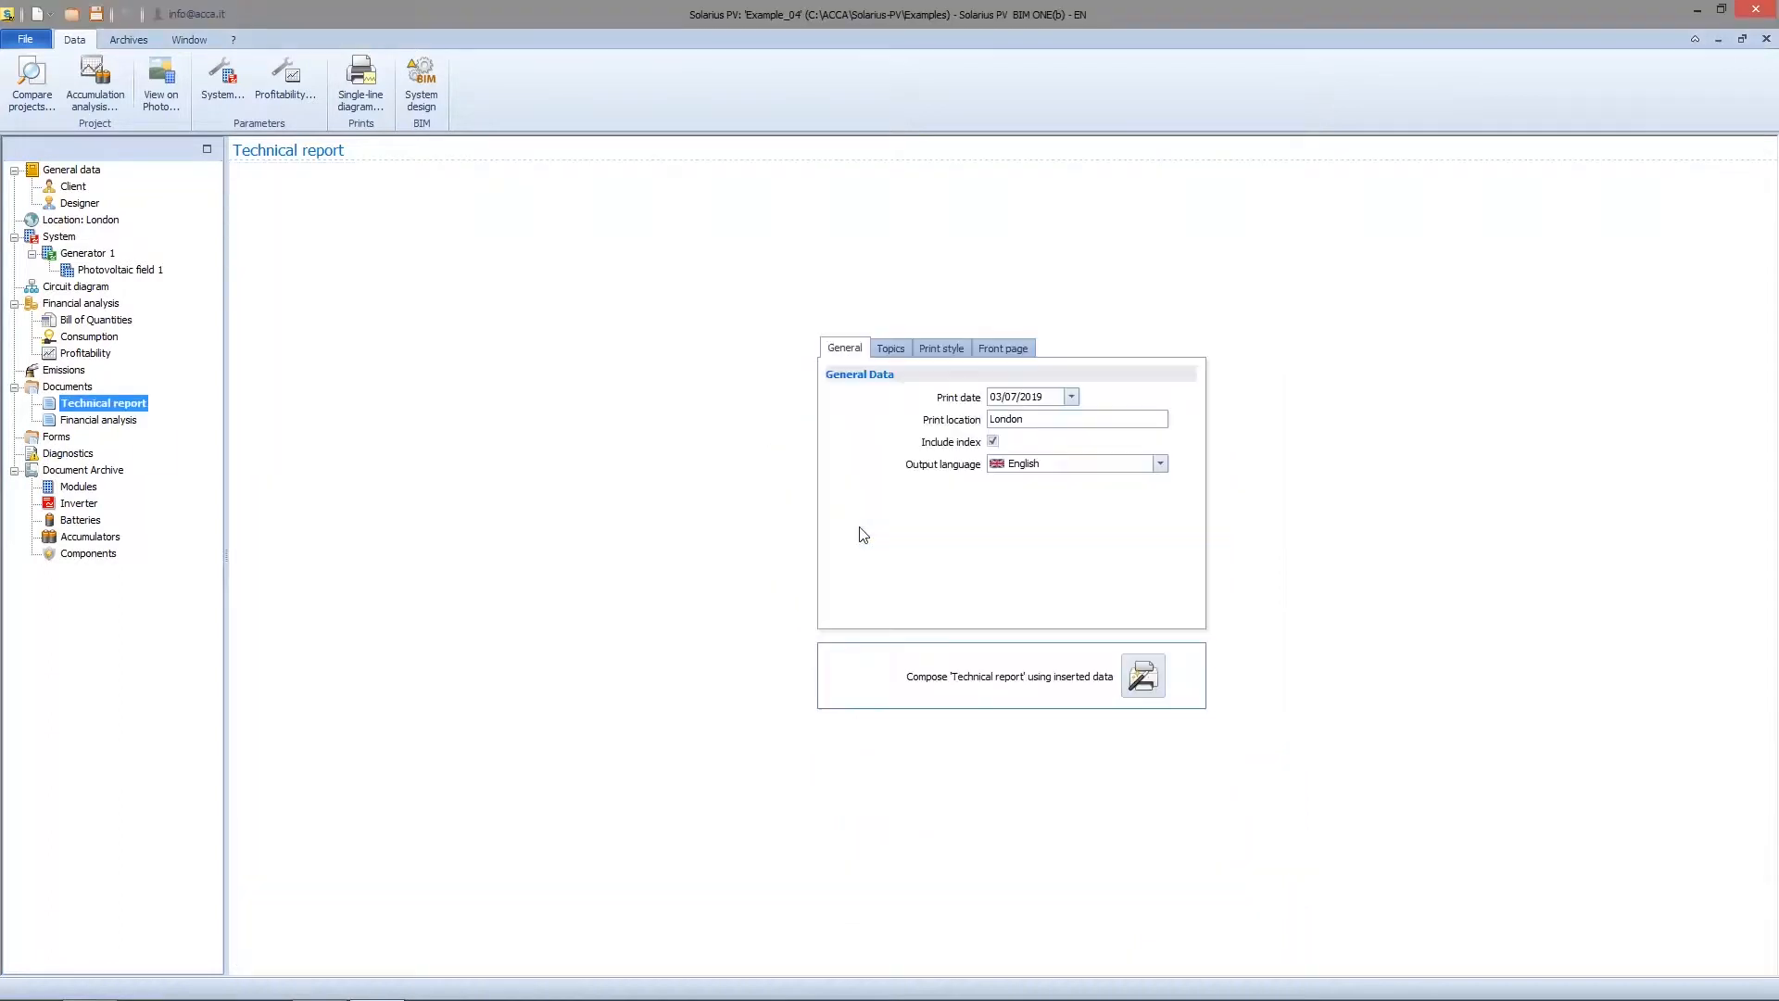
{"action": "left_click", "coordinate": [1142, 676]}
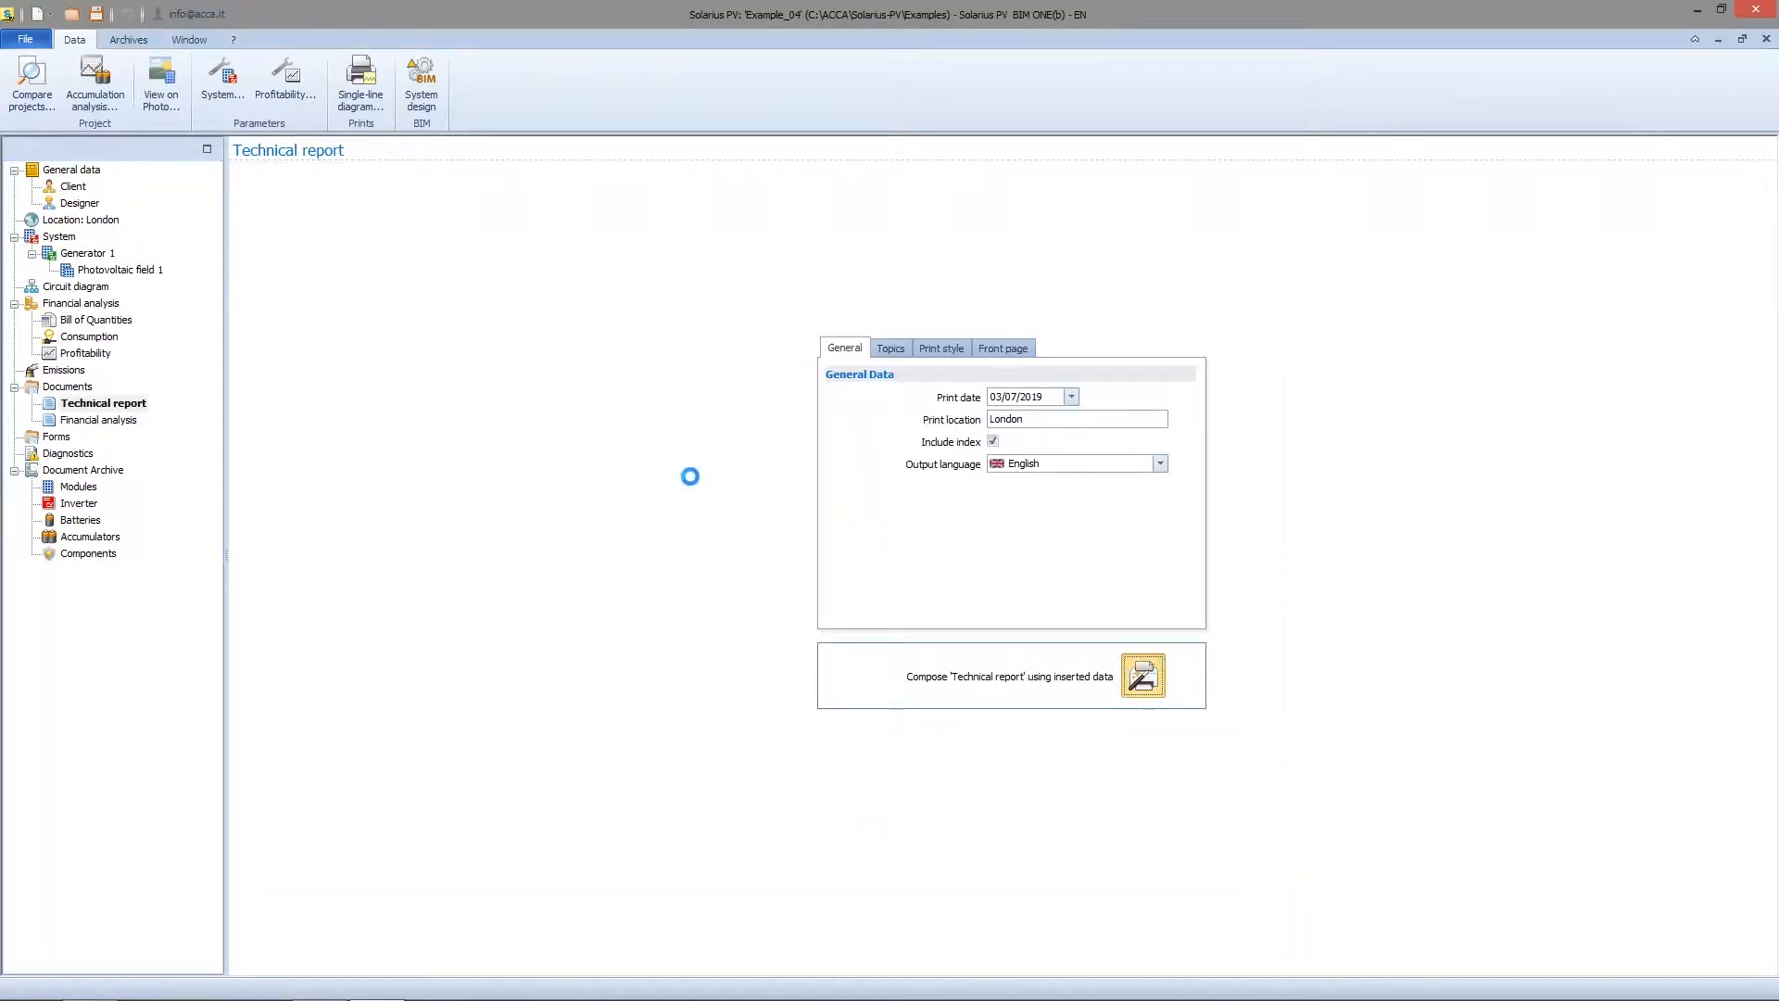
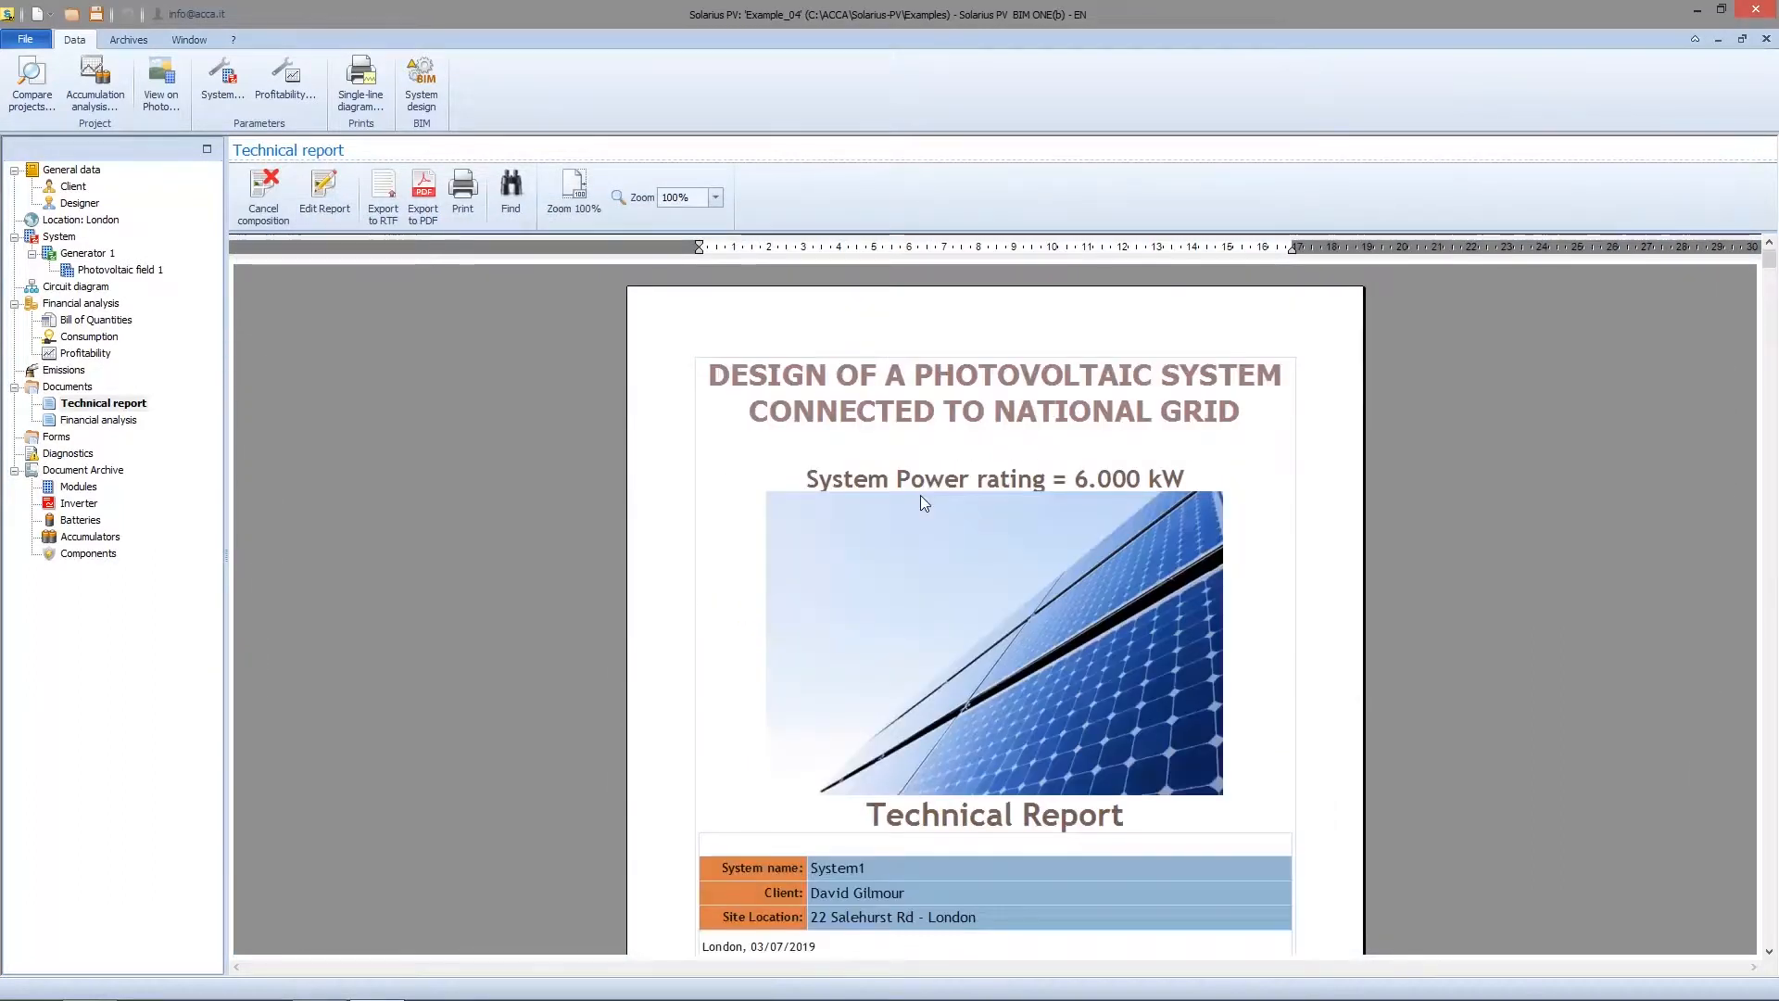
Step: Review the general data, topics, print style and front page settings of the Financial analysis report
{"action": "left_click", "coordinate": [98, 422]}
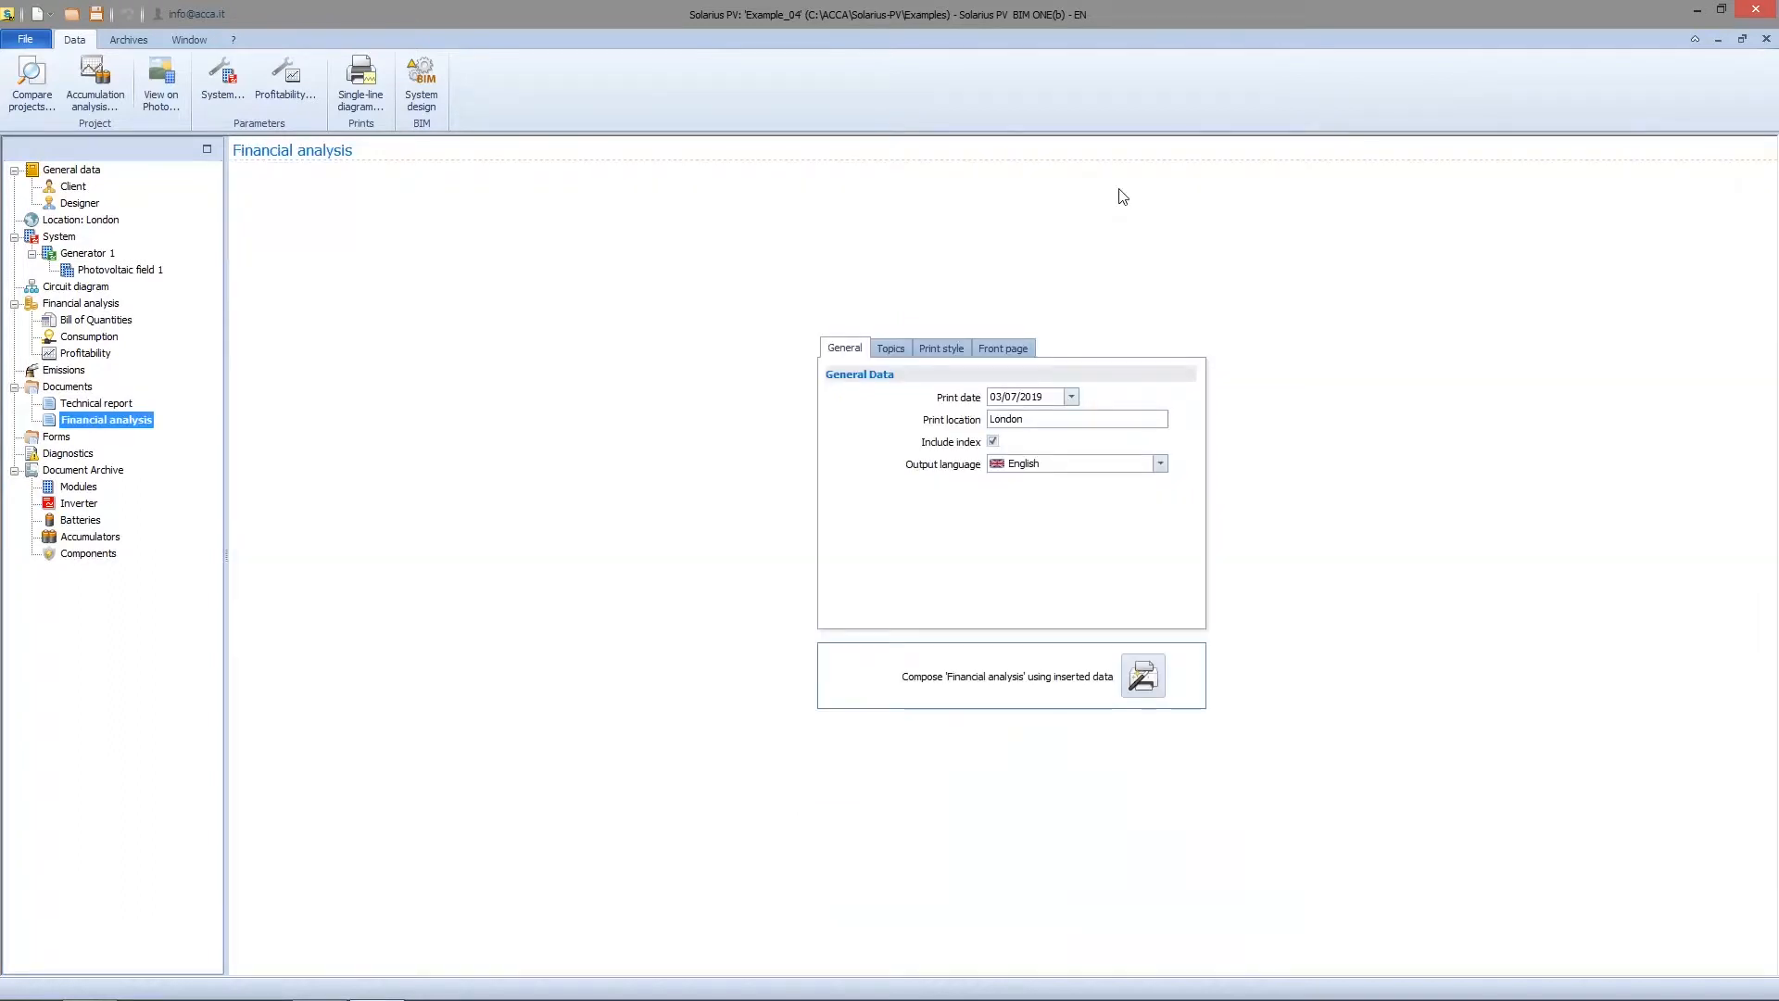
{"action": "left_click", "coordinate": [892, 350]}
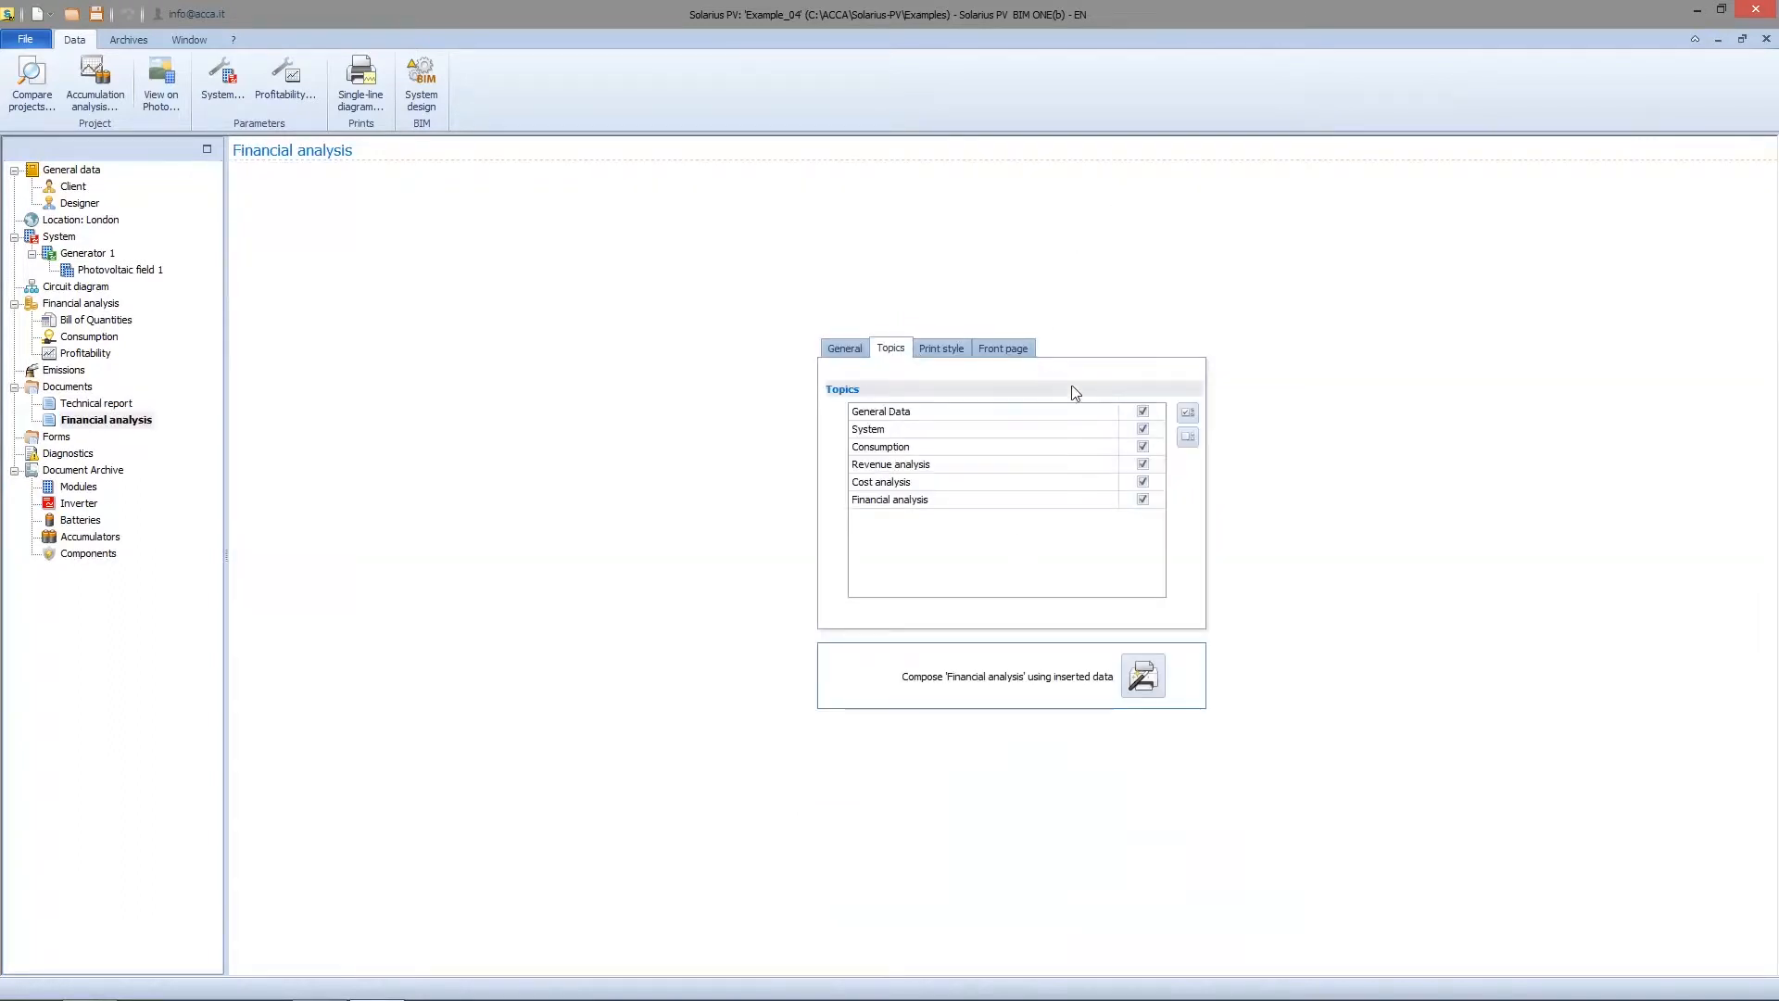
{"action": "left_click", "coordinate": [964, 356]}
{"action": "left_click", "coordinate": [1010, 353]}
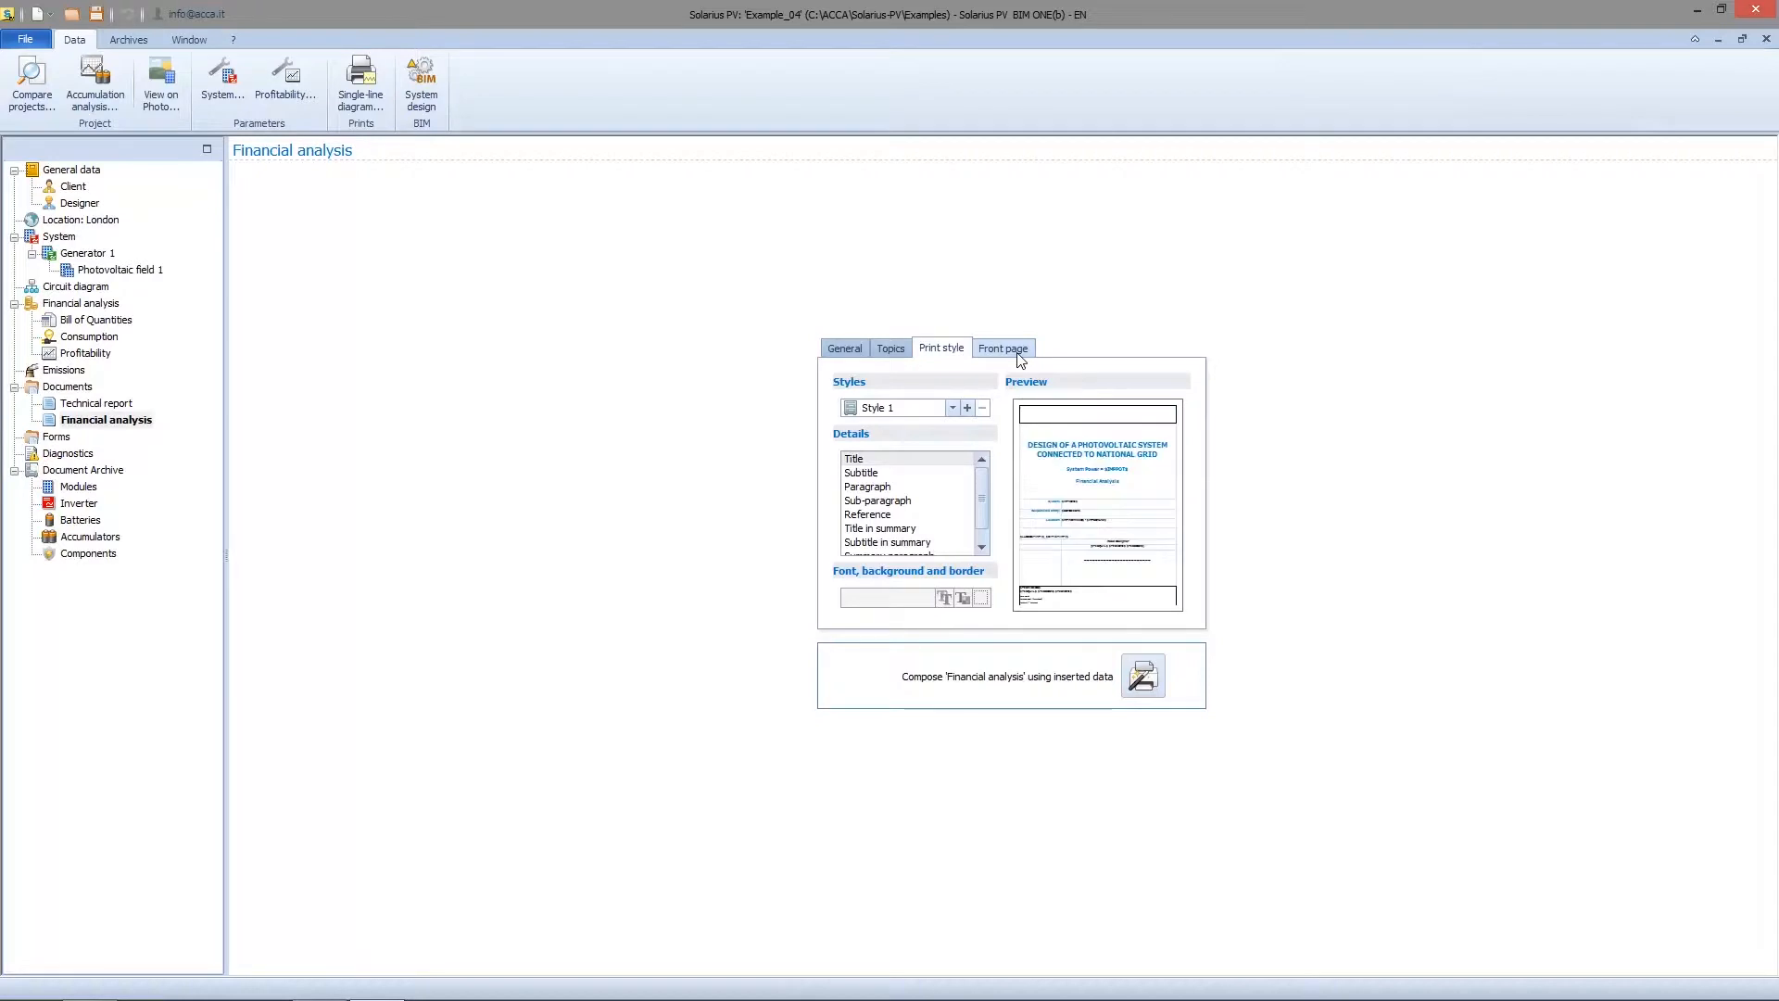
{"action": "left_click", "coordinate": [839, 350]}
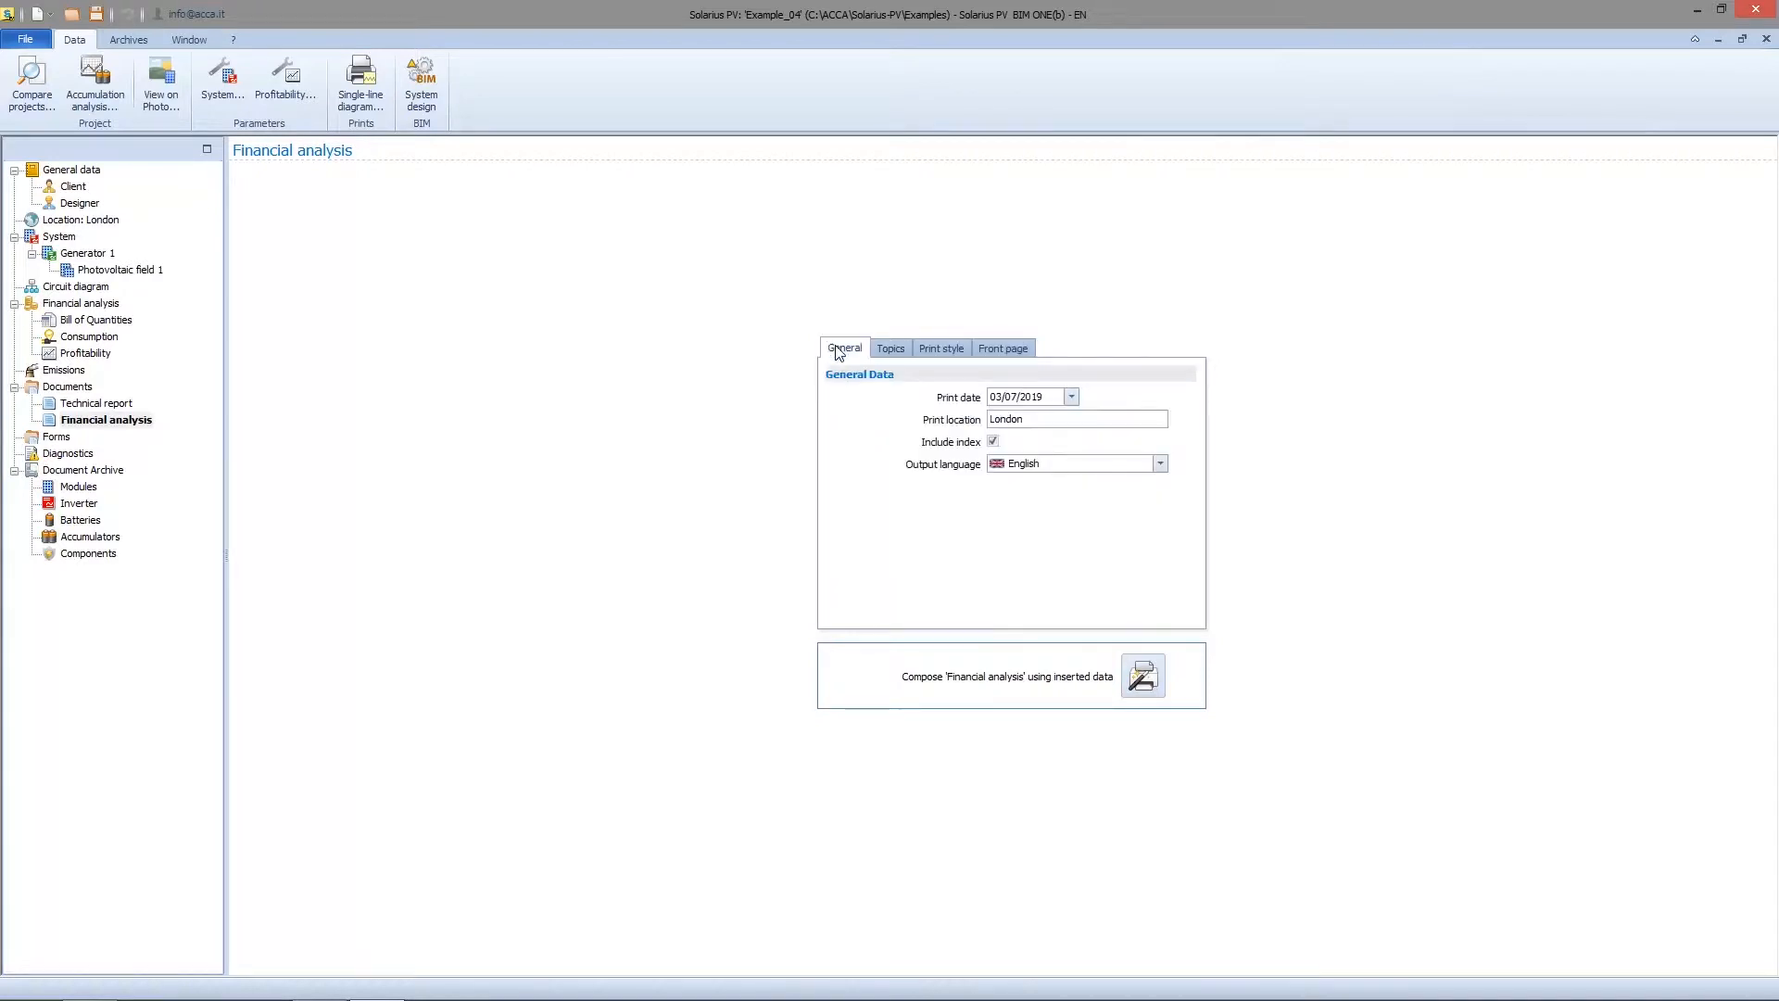
Step: Compose the Financial analysis report in English and read through its pages up to the monthly energy chart
{"action": "left_click", "coordinate": [1149, 672]}
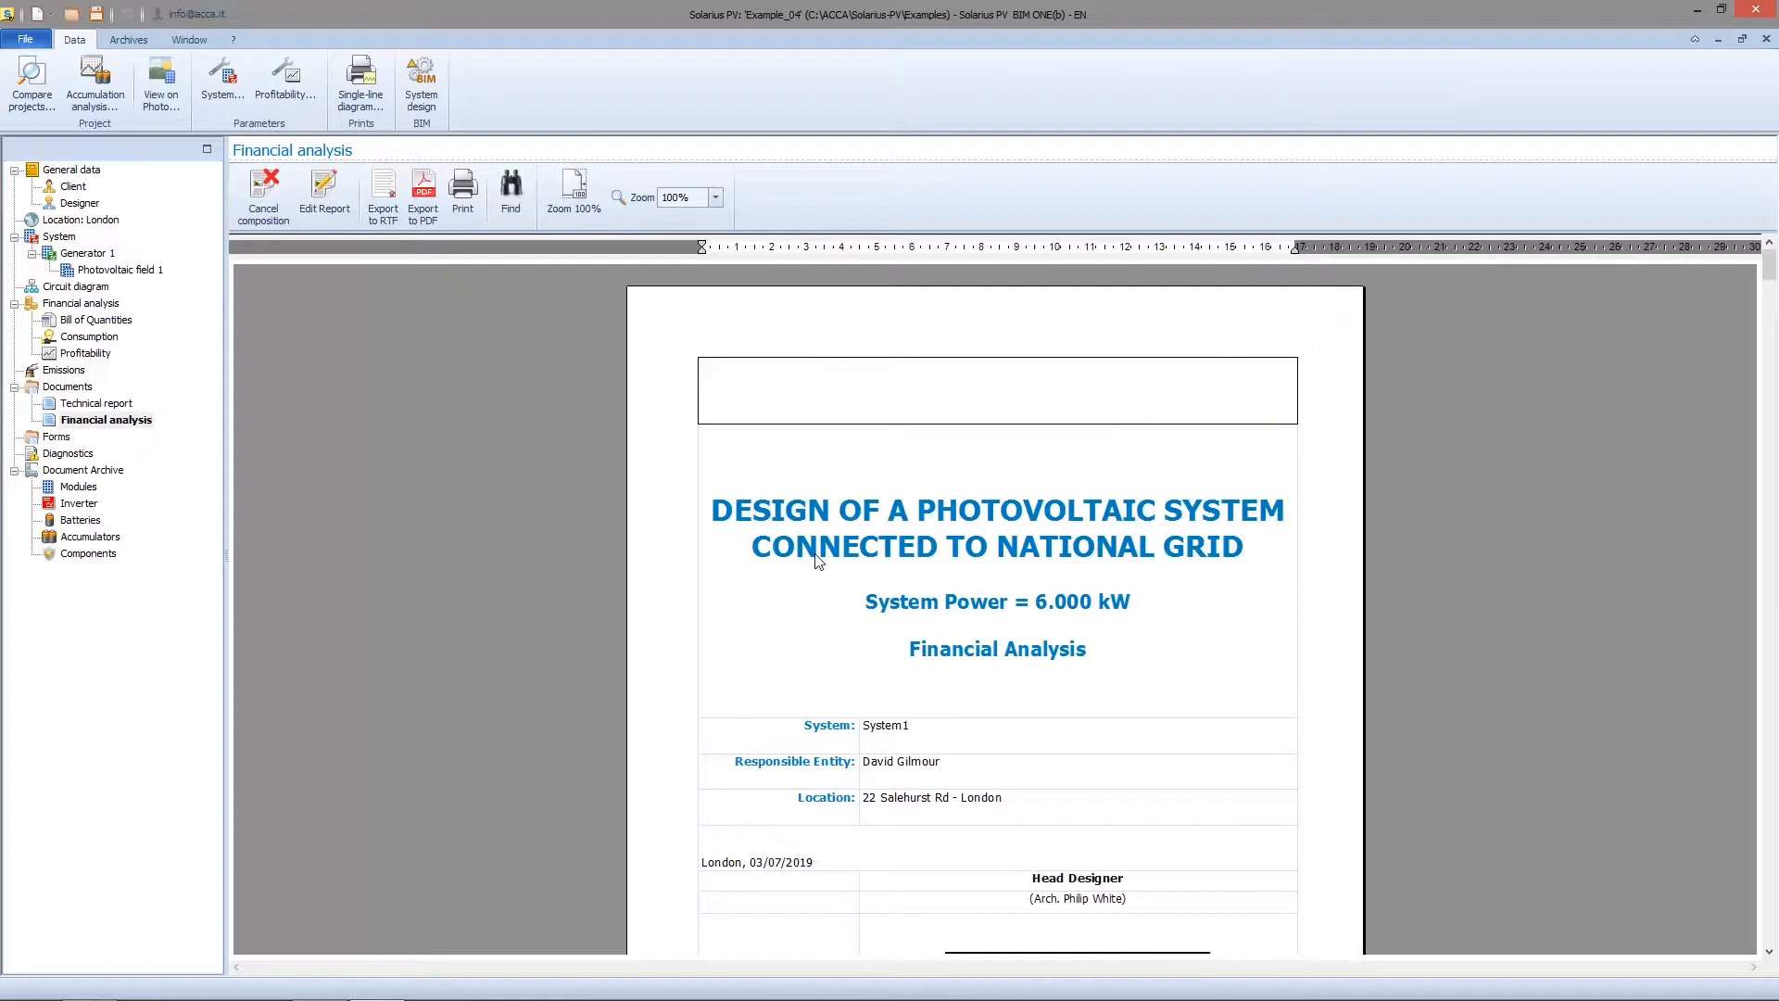
{"action": "scroll", "coordinate": [823, 570], "scroll_direction": "down", "scroll_amount": 15}
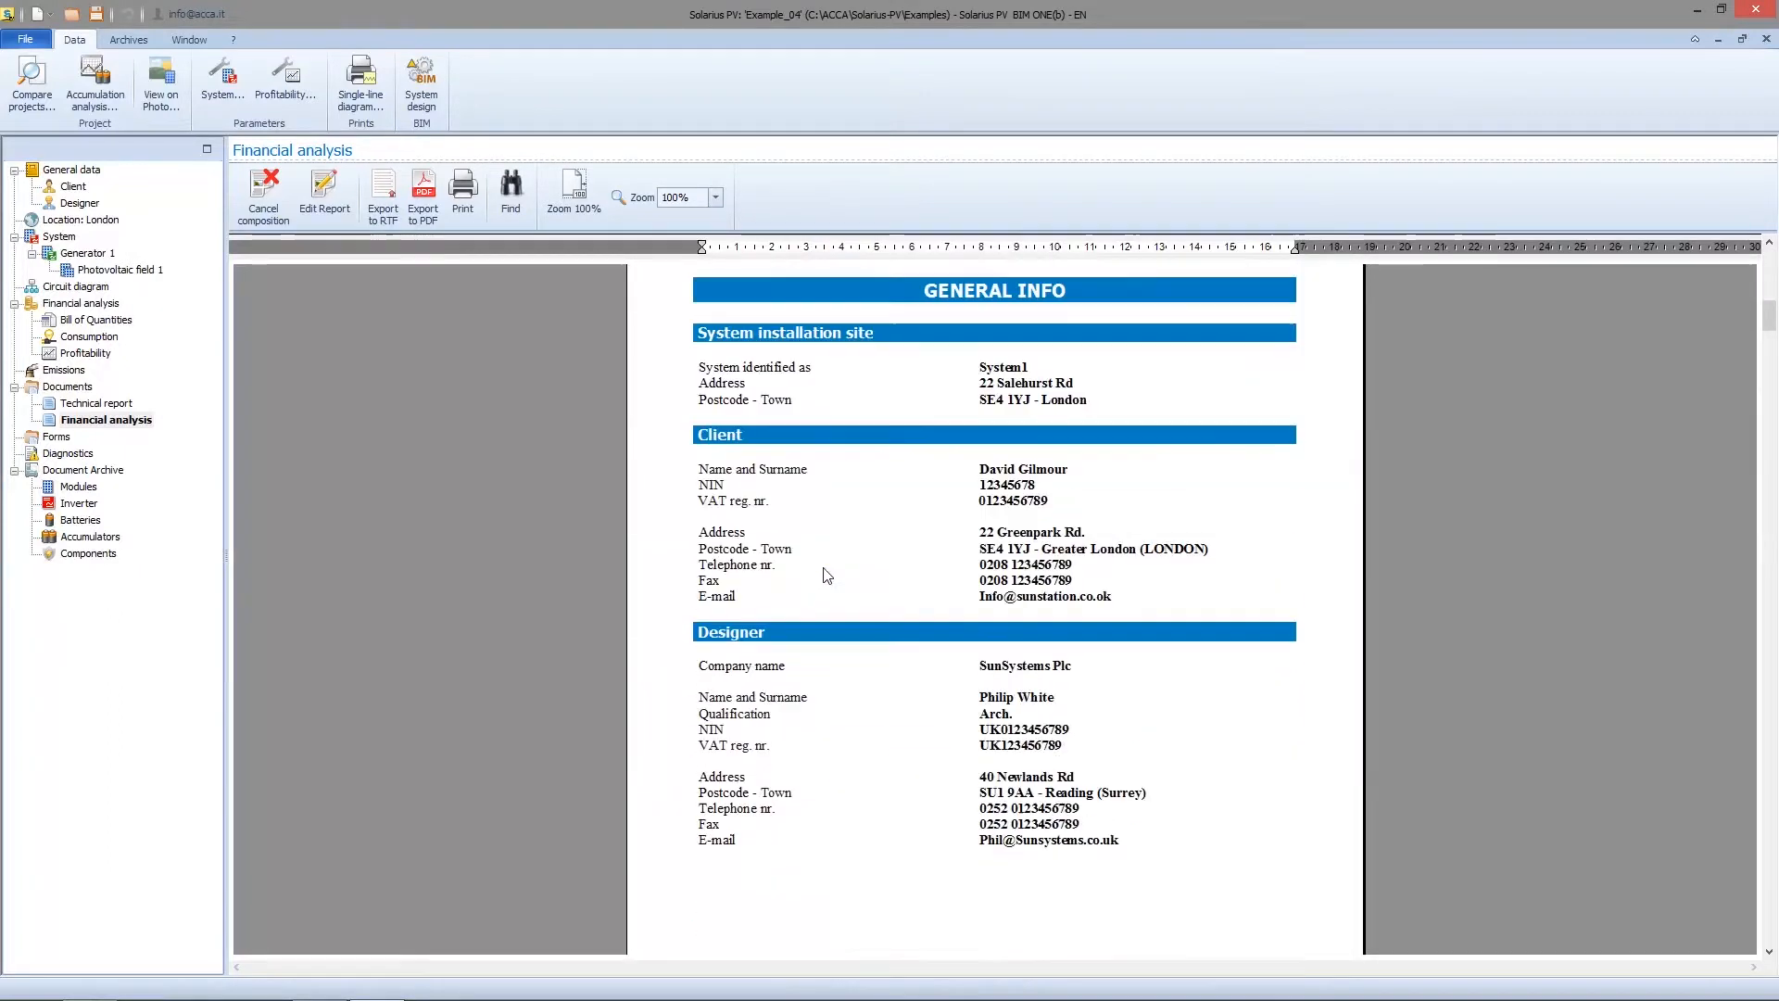
{"action": "scroll", "coordinate": [827, 575], "scroll_direction": "down", "scroll_amount": 8}
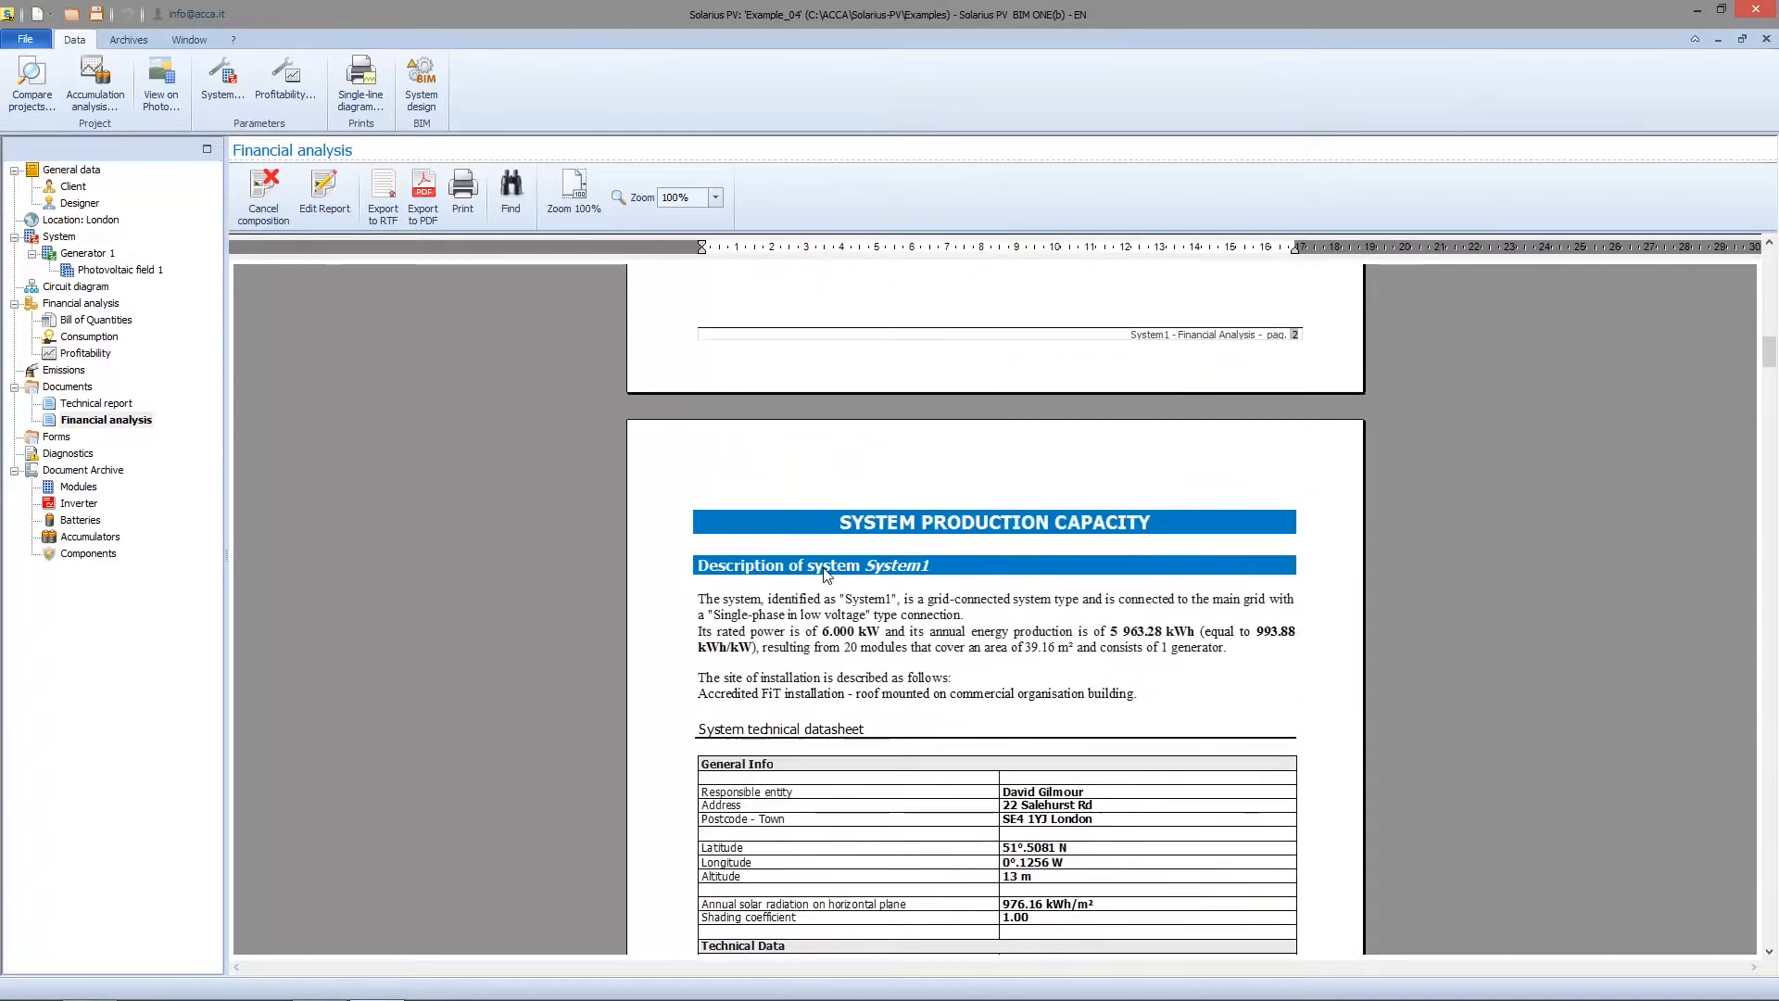
{"action": "scroll", "coordinate": [827, 575], "scroll_direction": "down", "scroll_amount": 8}
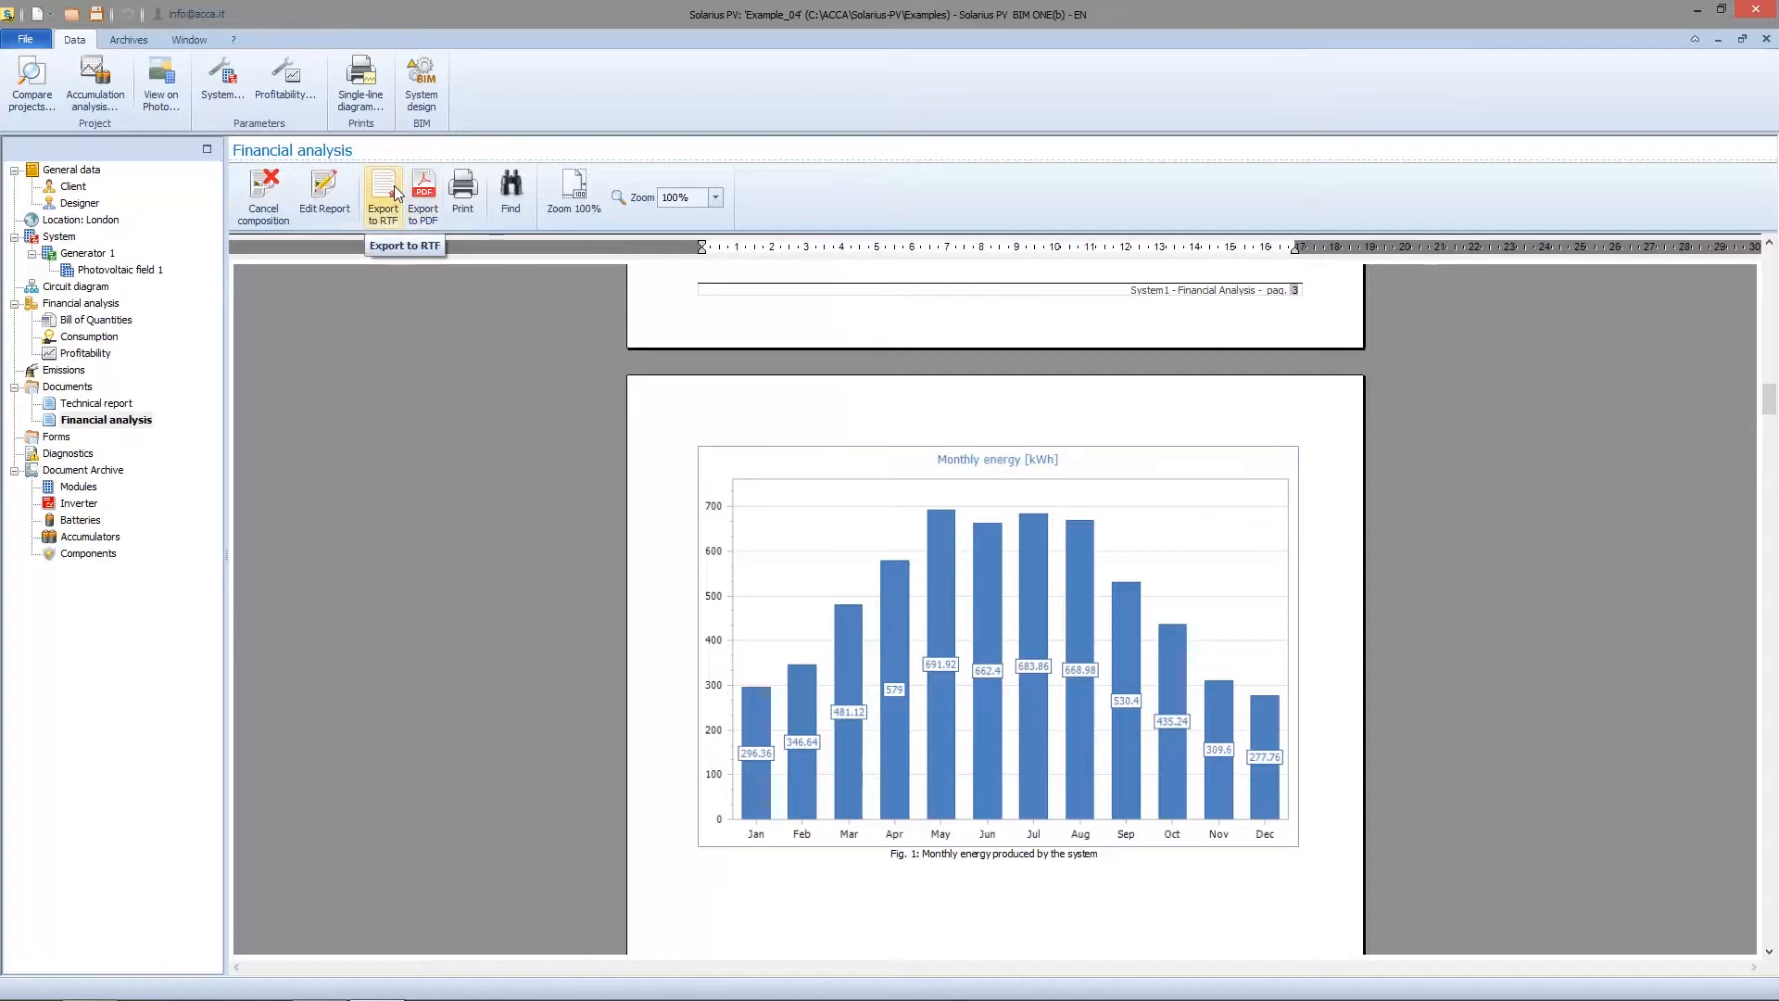
Step: Reset the Financial analysis report and recompose it with Spanish as the output language, checking the translated pages
{"action": "left_click", "coordinate": [263, 195]}
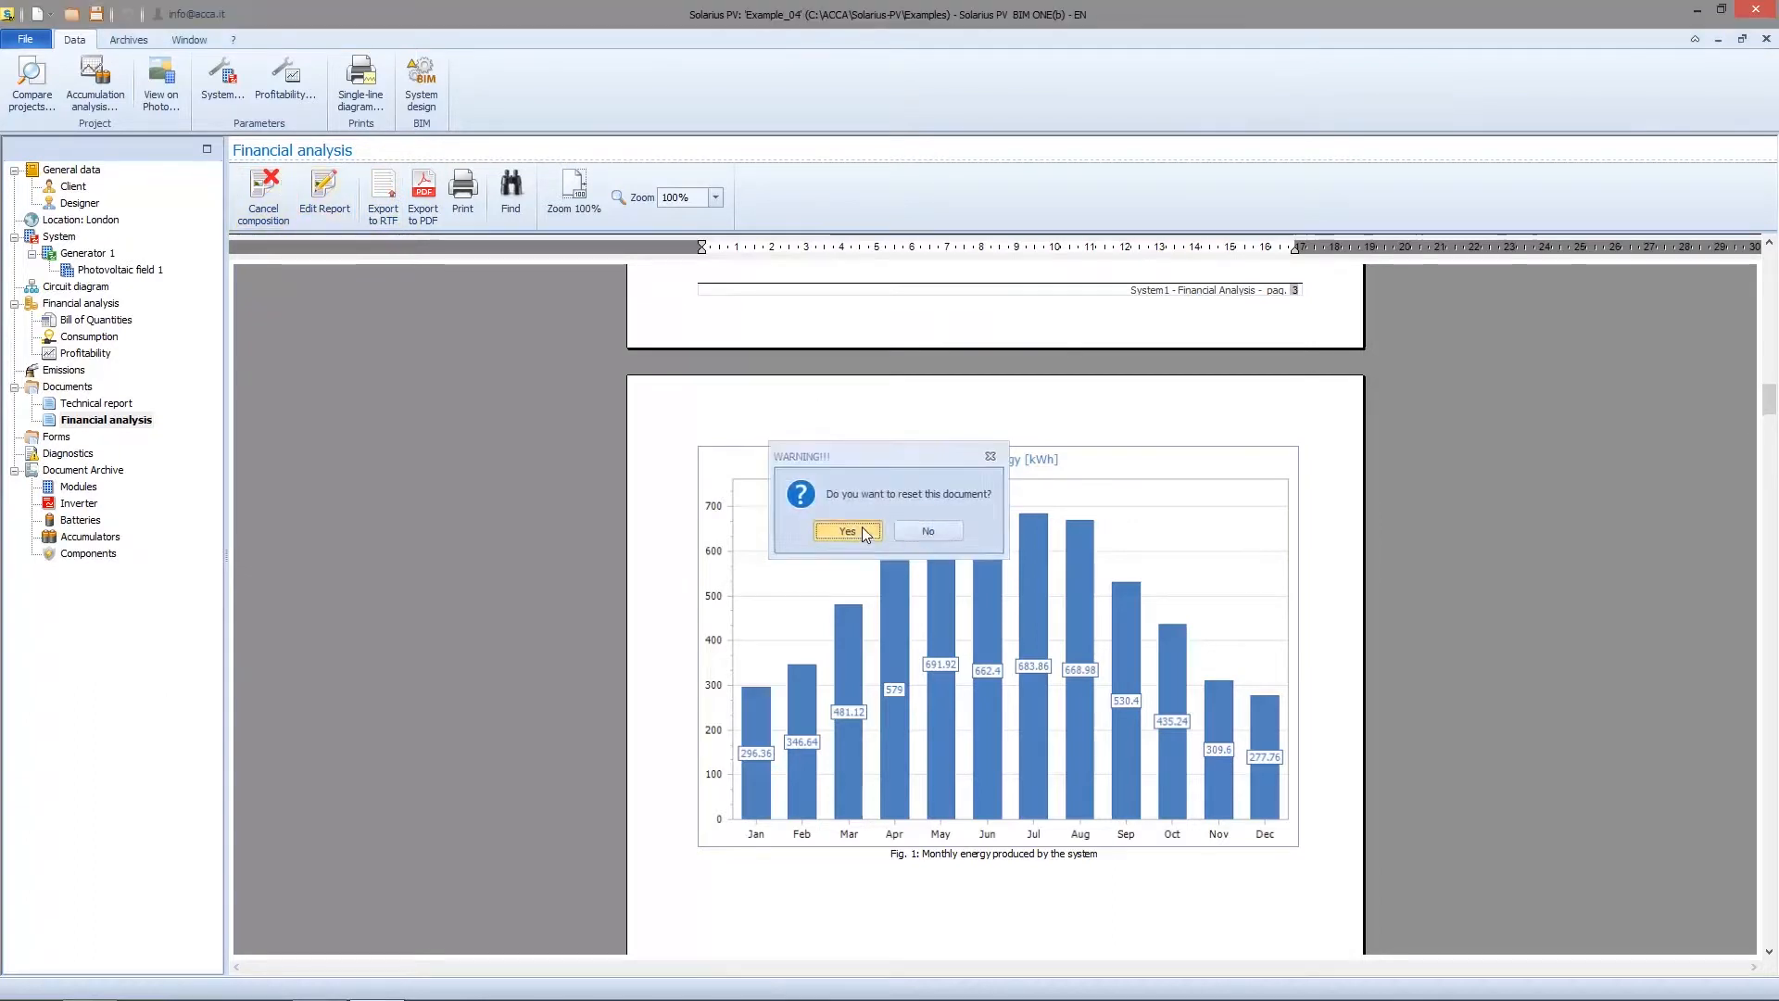
{"action": "left_click", "coordinate": [847, 531]}
{"action": "left_click", "coordinate": [1042, 462]}
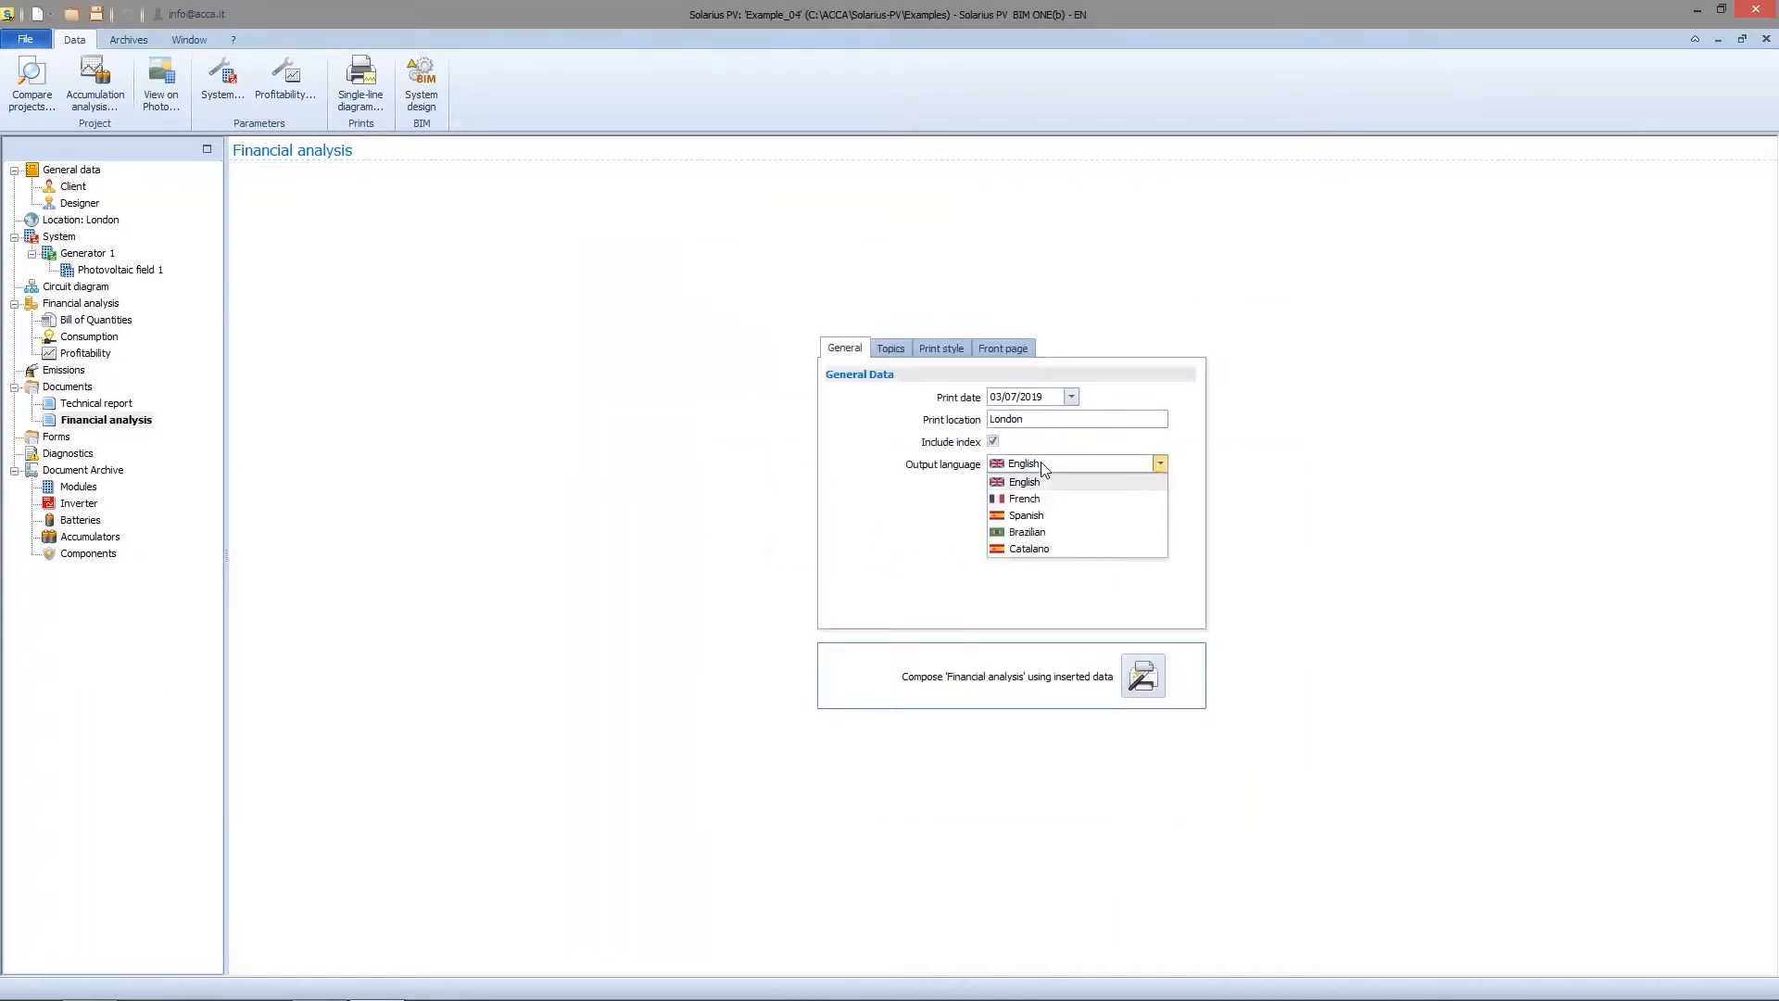
{"action": "left_click", "coordinate": [1026, 516]}
{"action": "left_click", "coordinate": [1142, 677]}
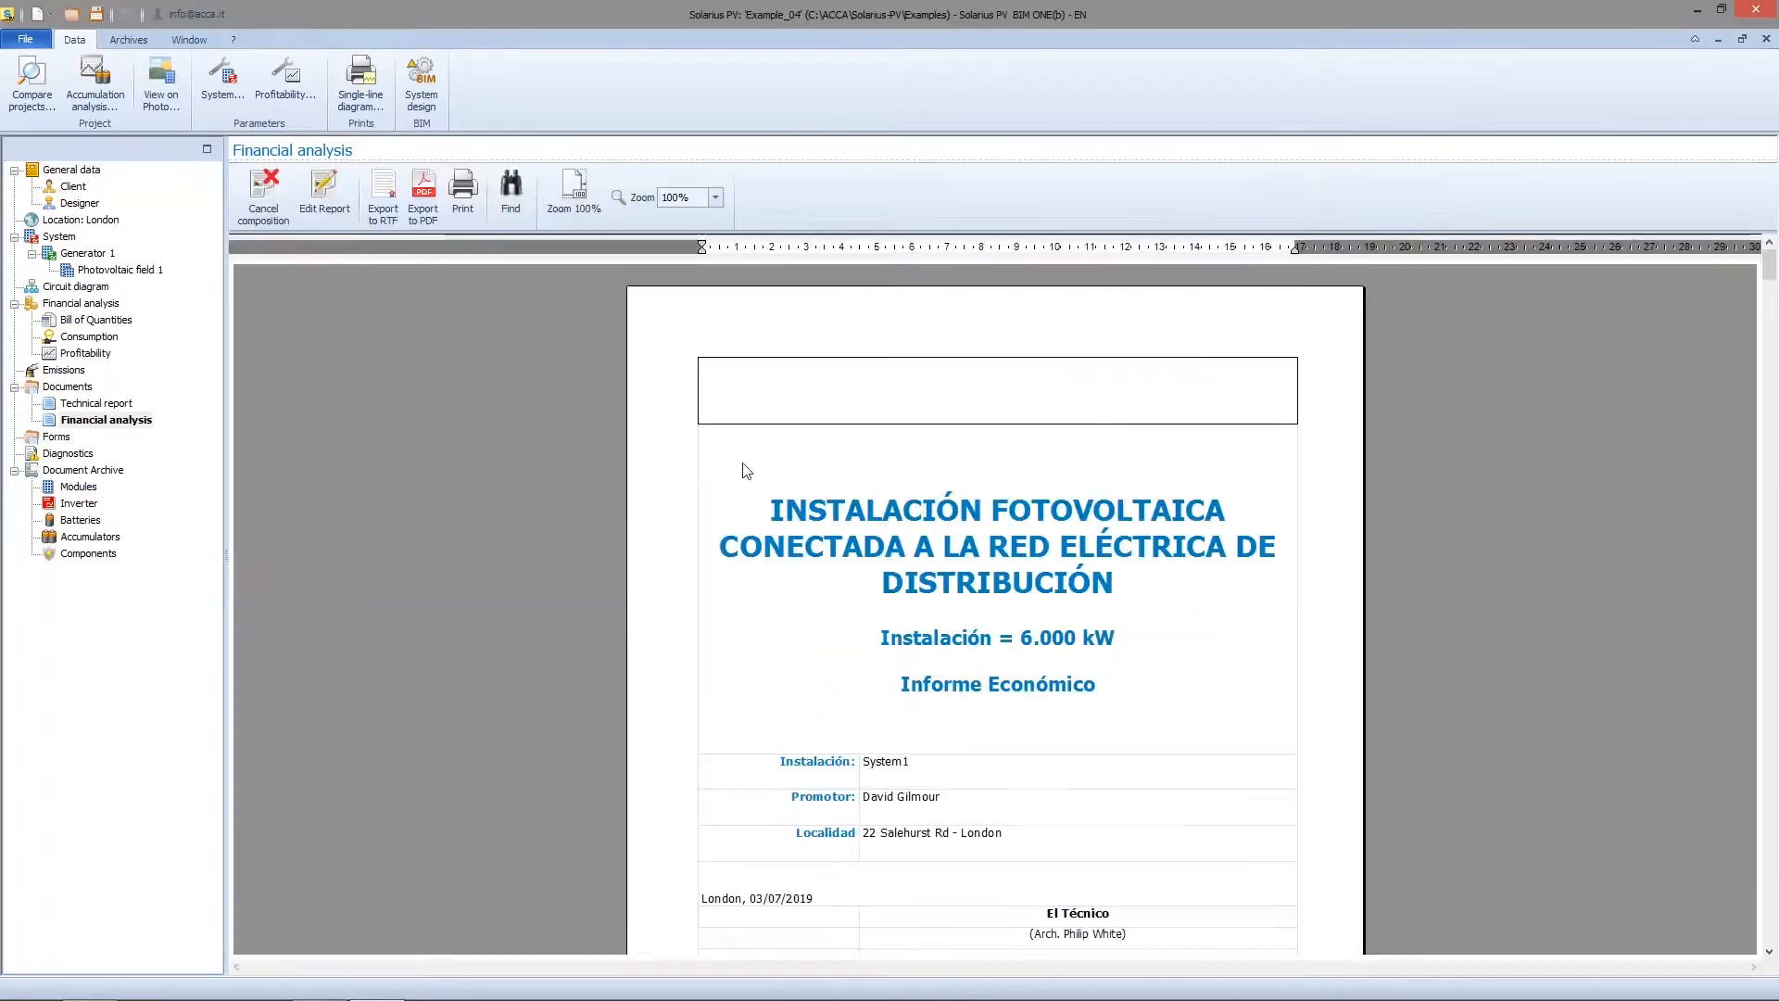
{"action": "scroll", "coordinate": [962, 593], "scroll_direction": "down", "scroll_amount": 10}
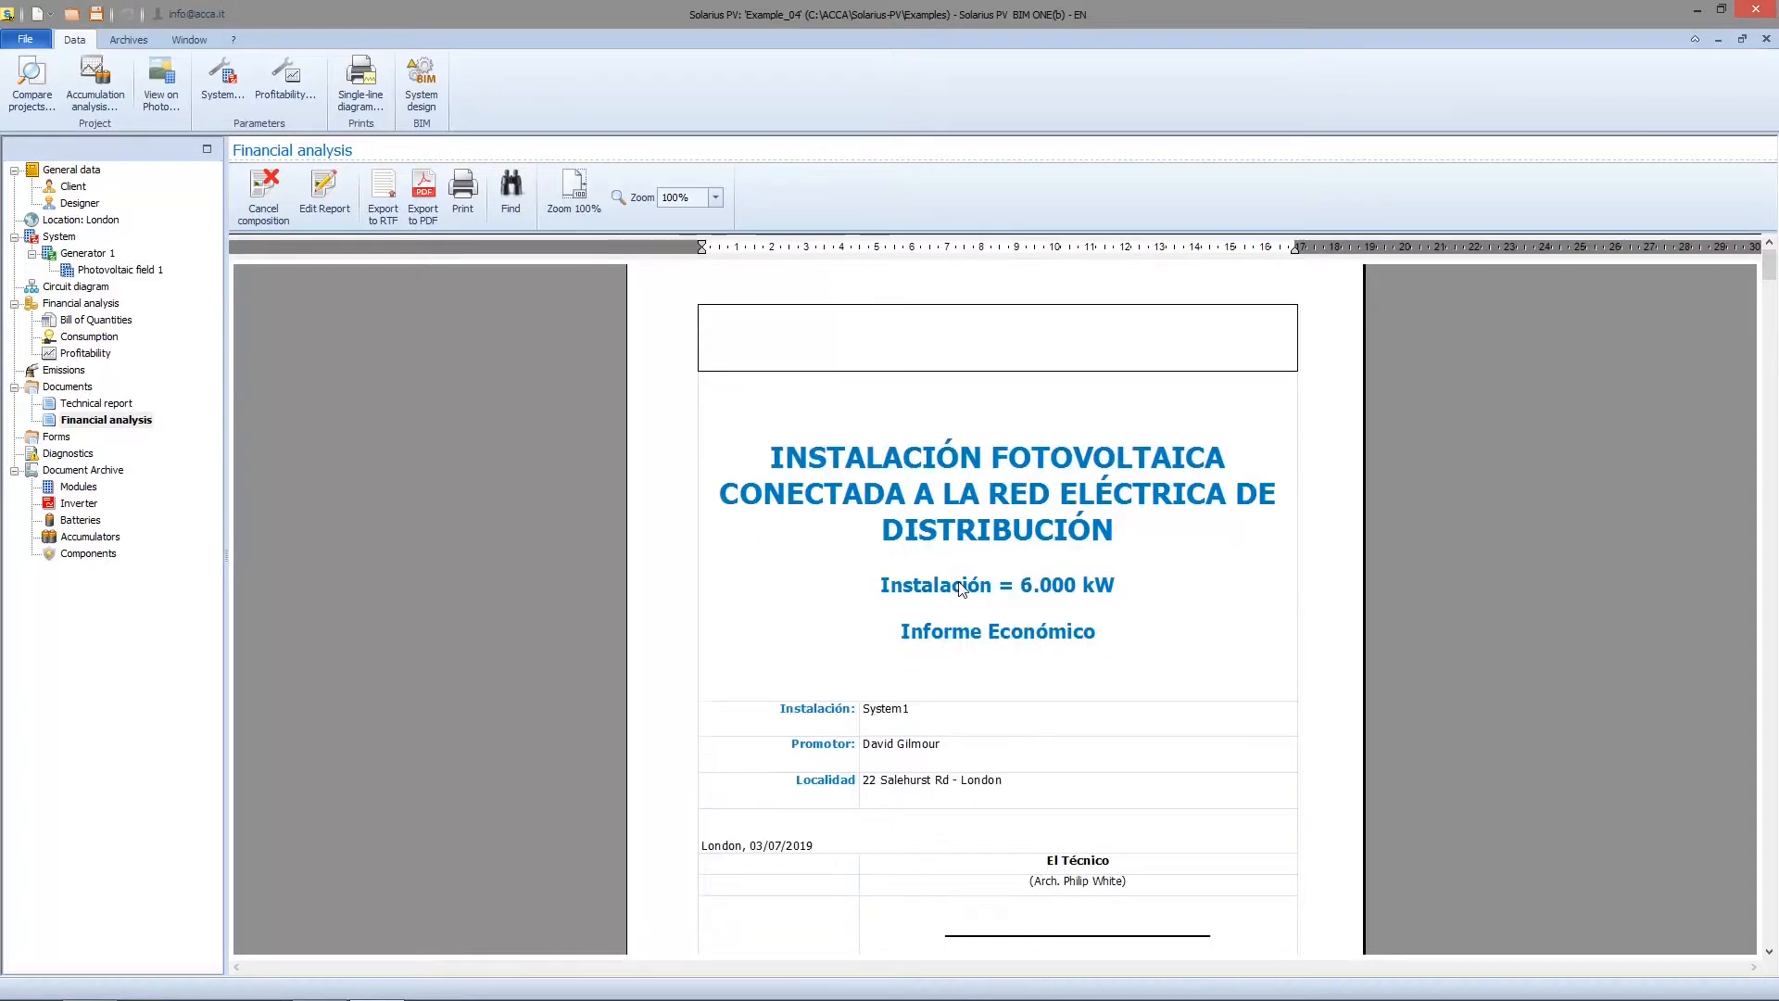
{"action": "scroll", "coordinate": [961, 603], "scroll_direction": "down", "scroll_amount": 12}
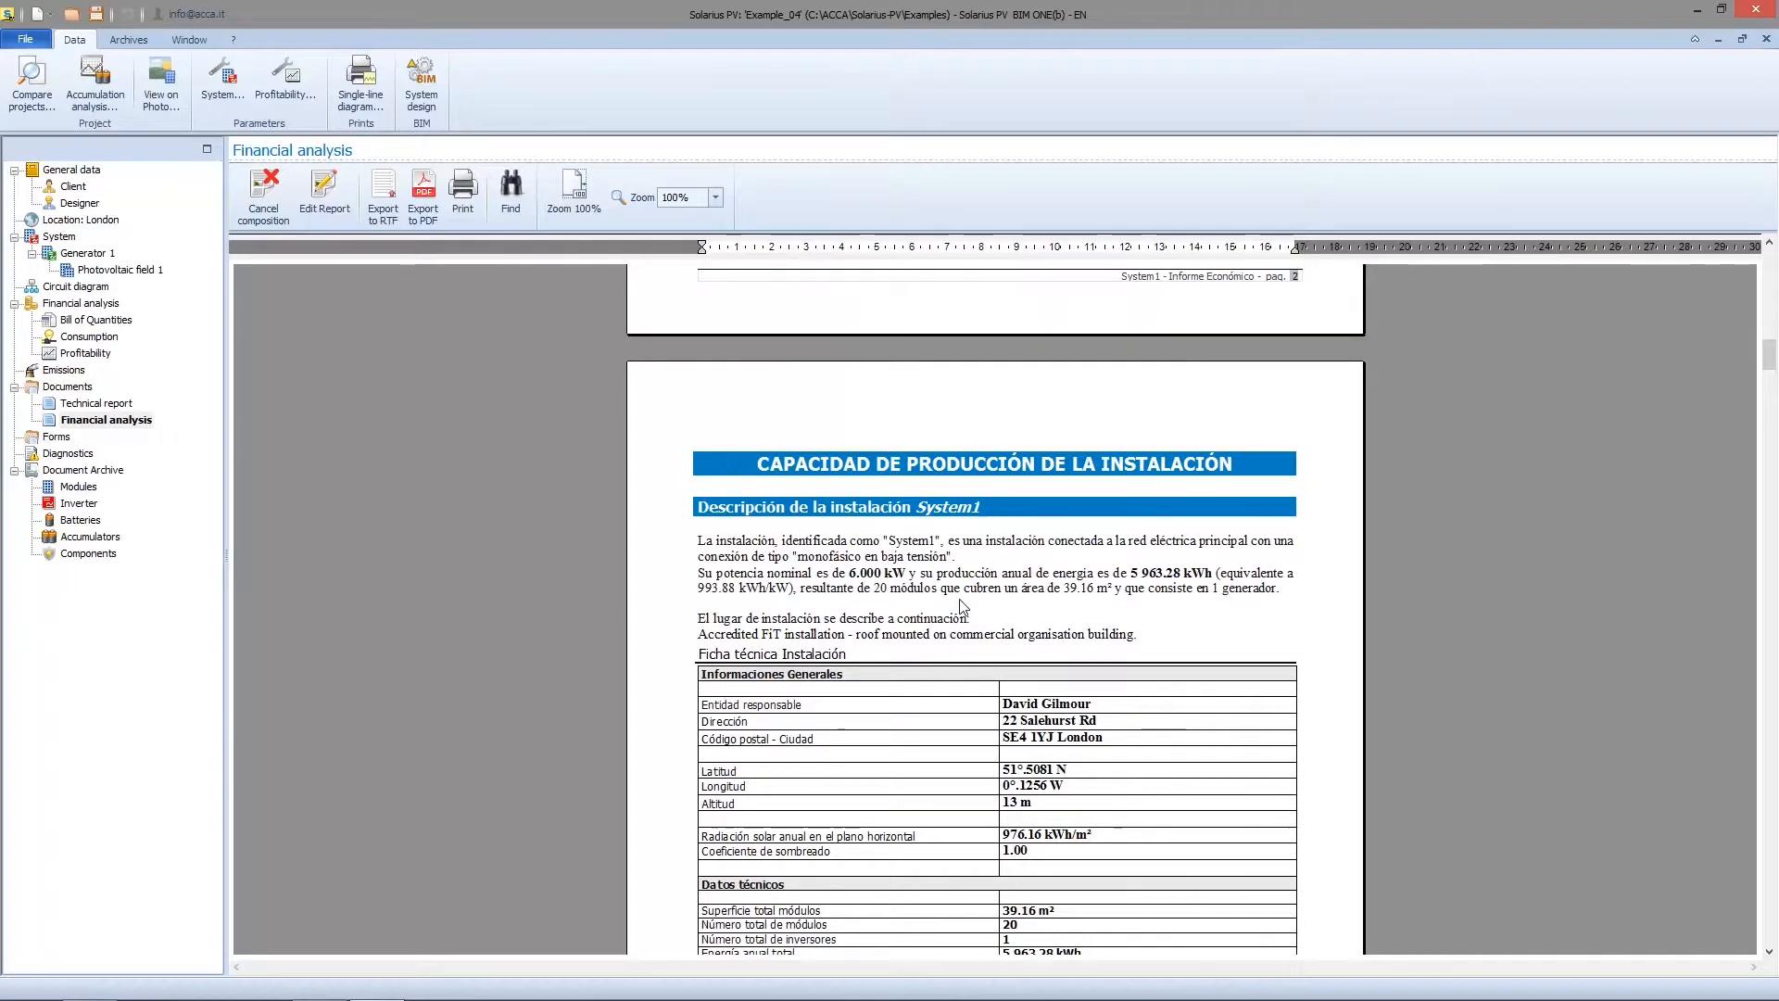
Step: Start adding a form to the project and expand the reserved and customized template groups, including the reserved EN - Models
{"action": "left_click", "coordinate": [51, 437]}
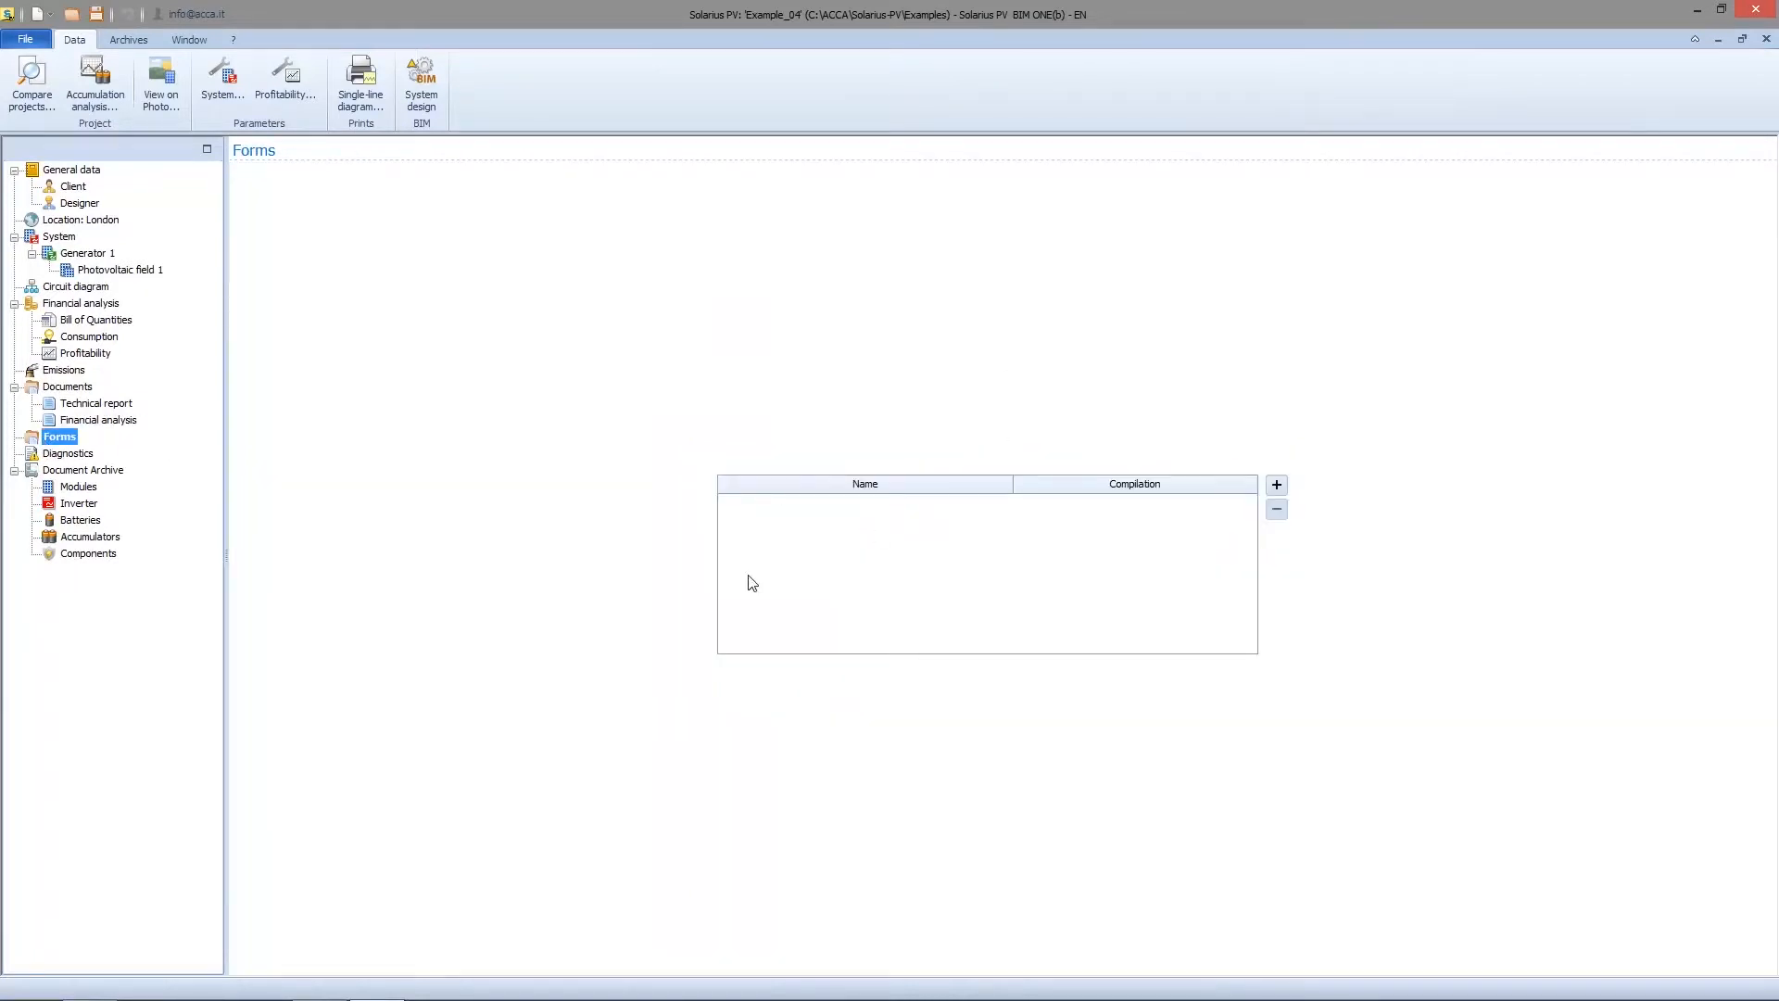
{"action": "left_click", "coordinate": [1276, 484]}
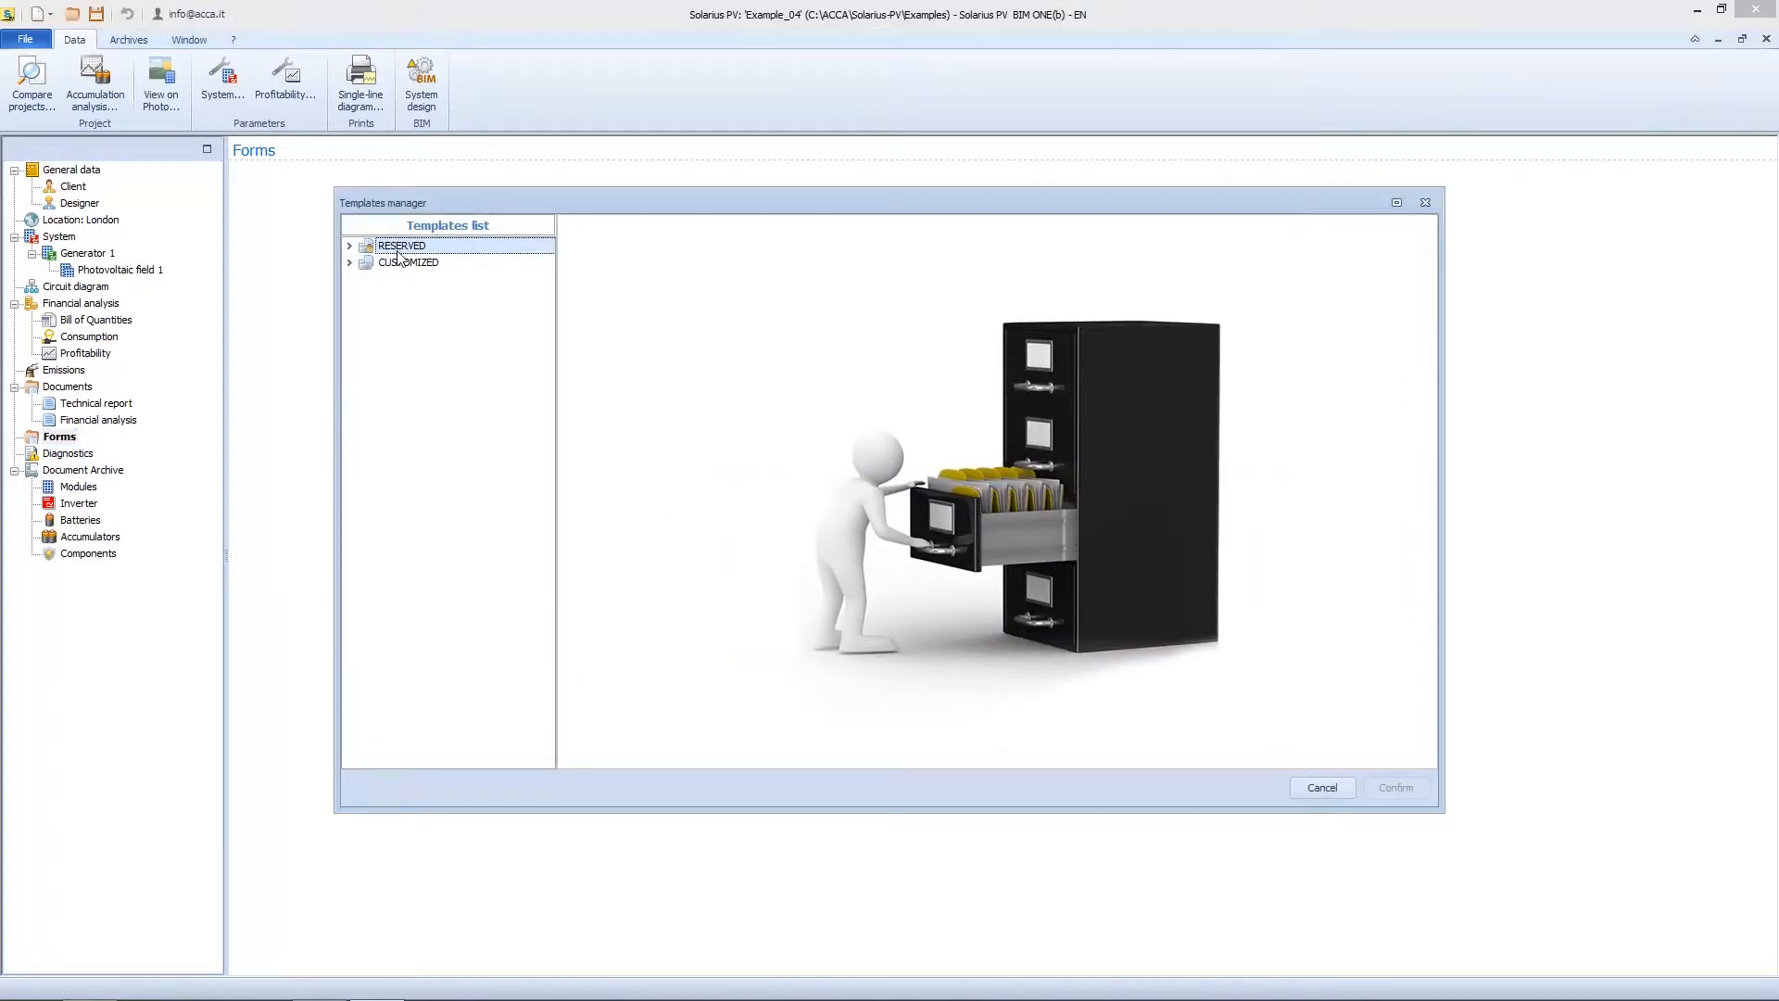
{"action": "left_click", "coordinate": [350, 247]}
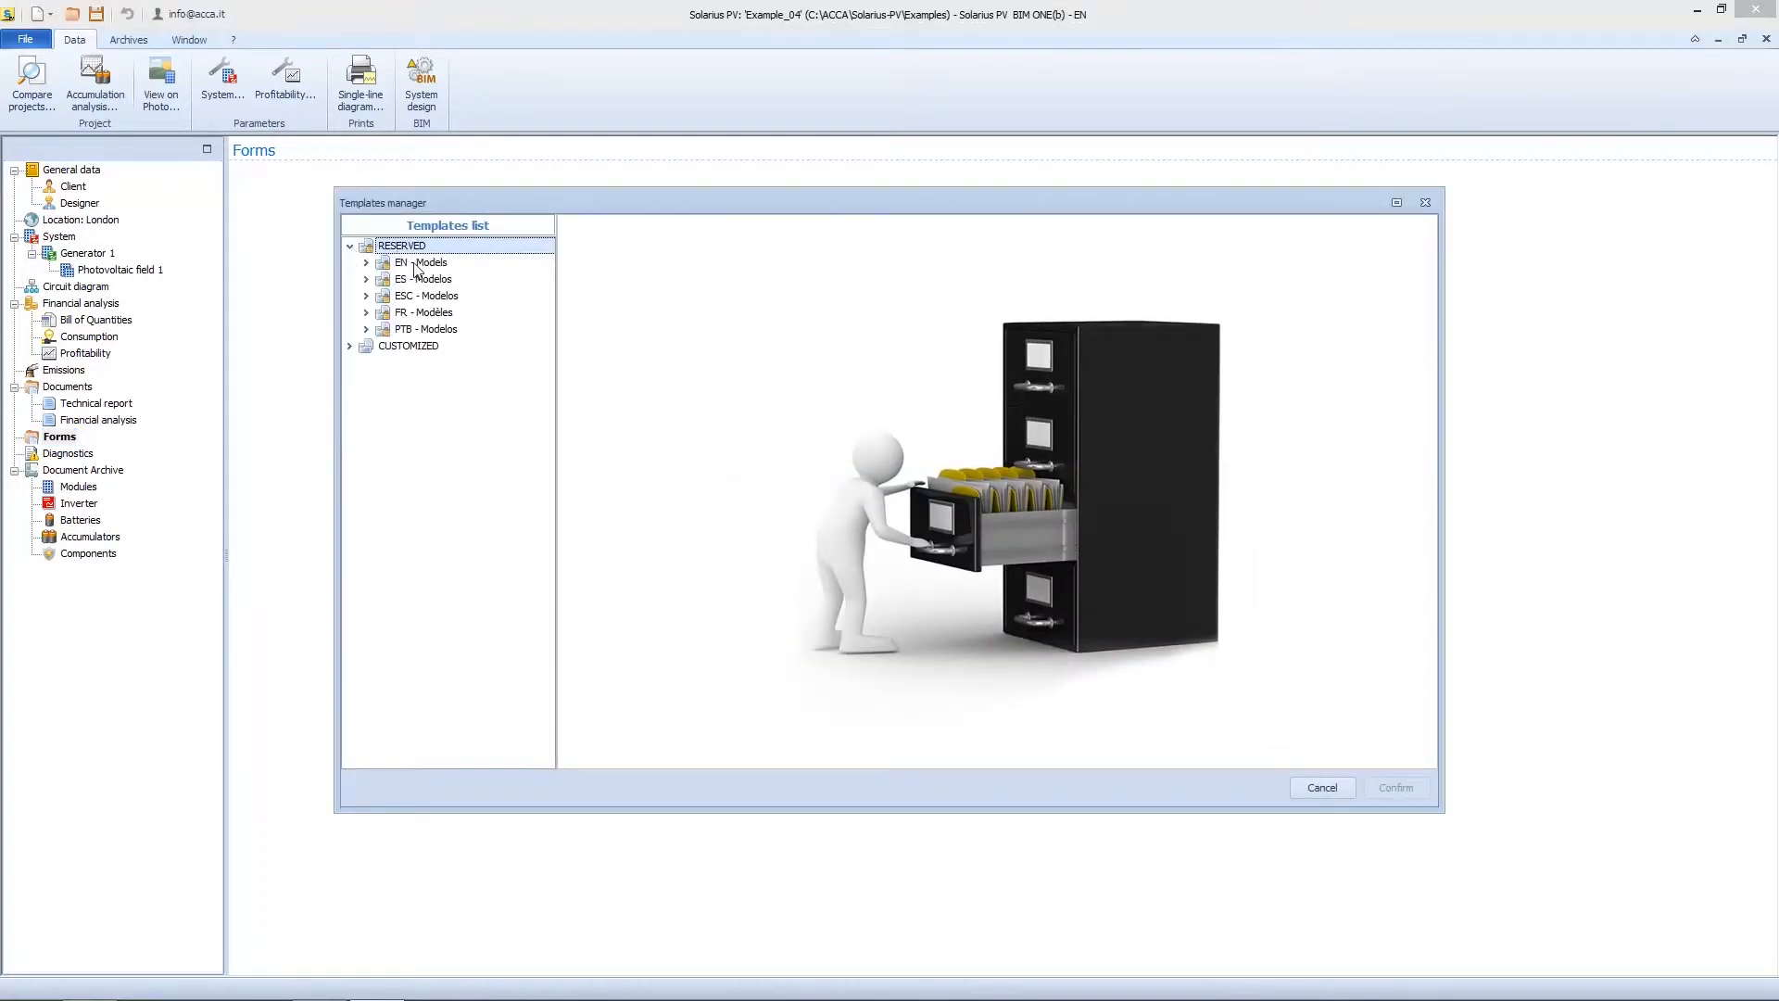
{"action": "left_click", "coordinate": [351, 347]}
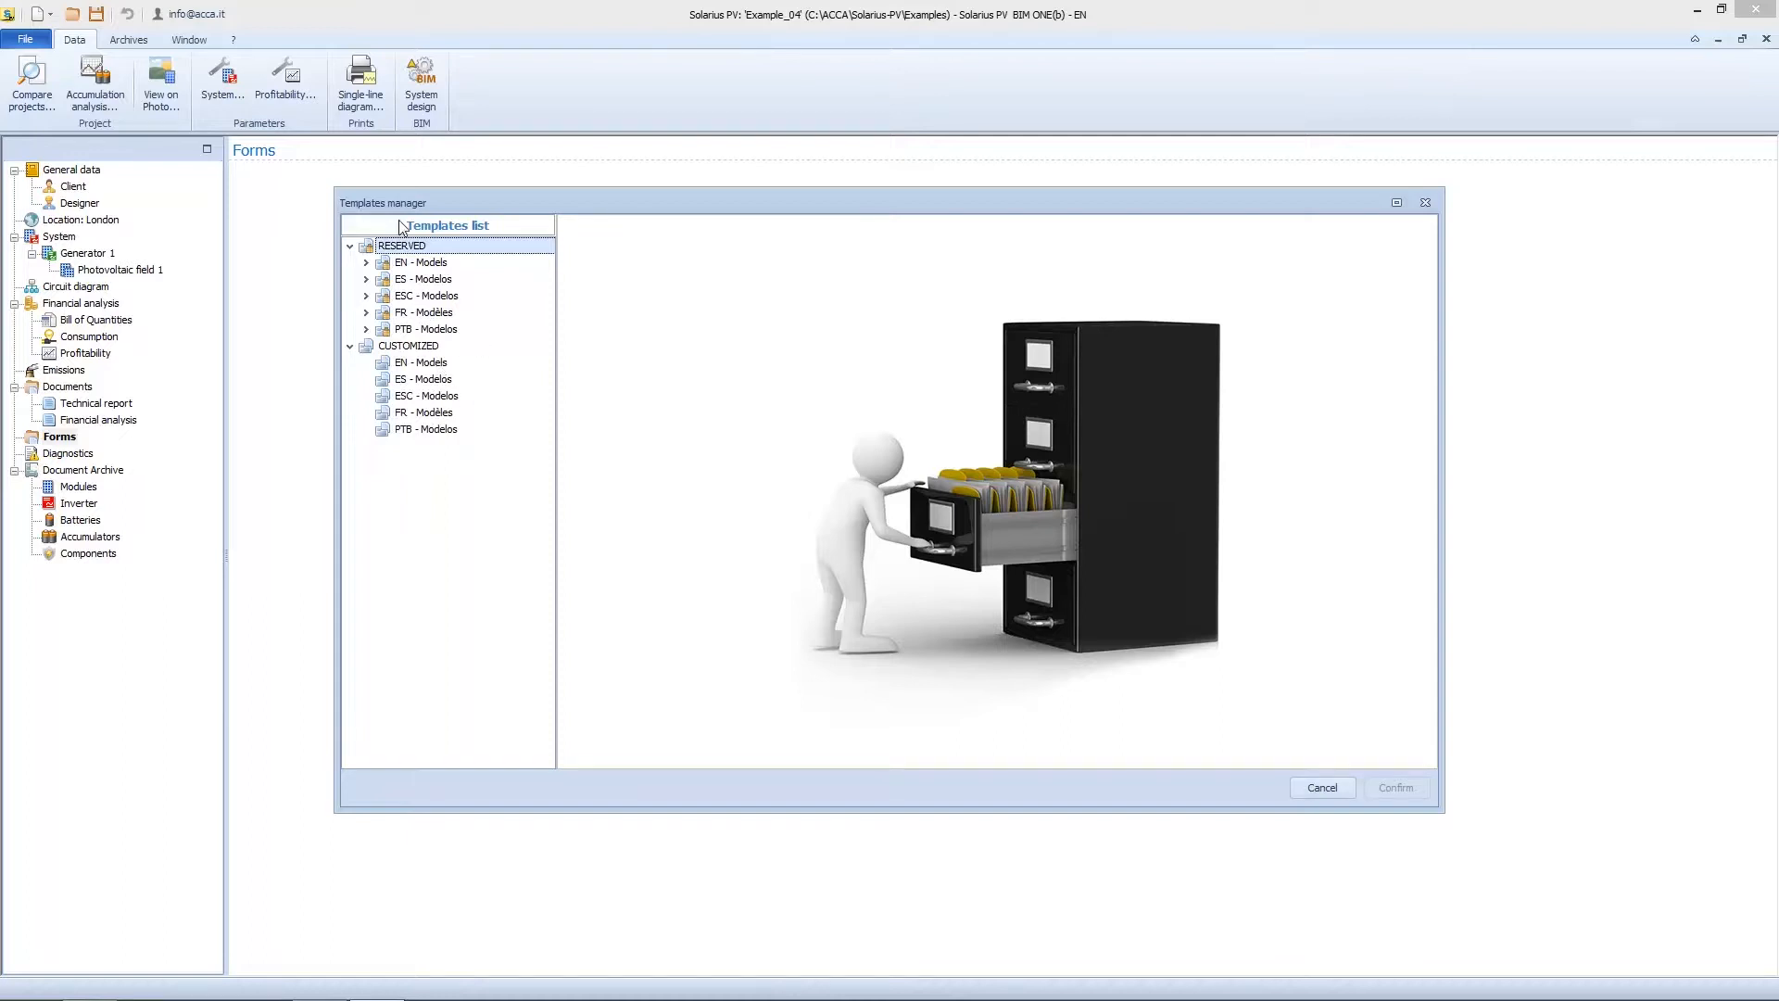
{"action": "left_click", "coordinate": [420, 265]}
{"action": "left_click", "coordinate": [366, 264]}
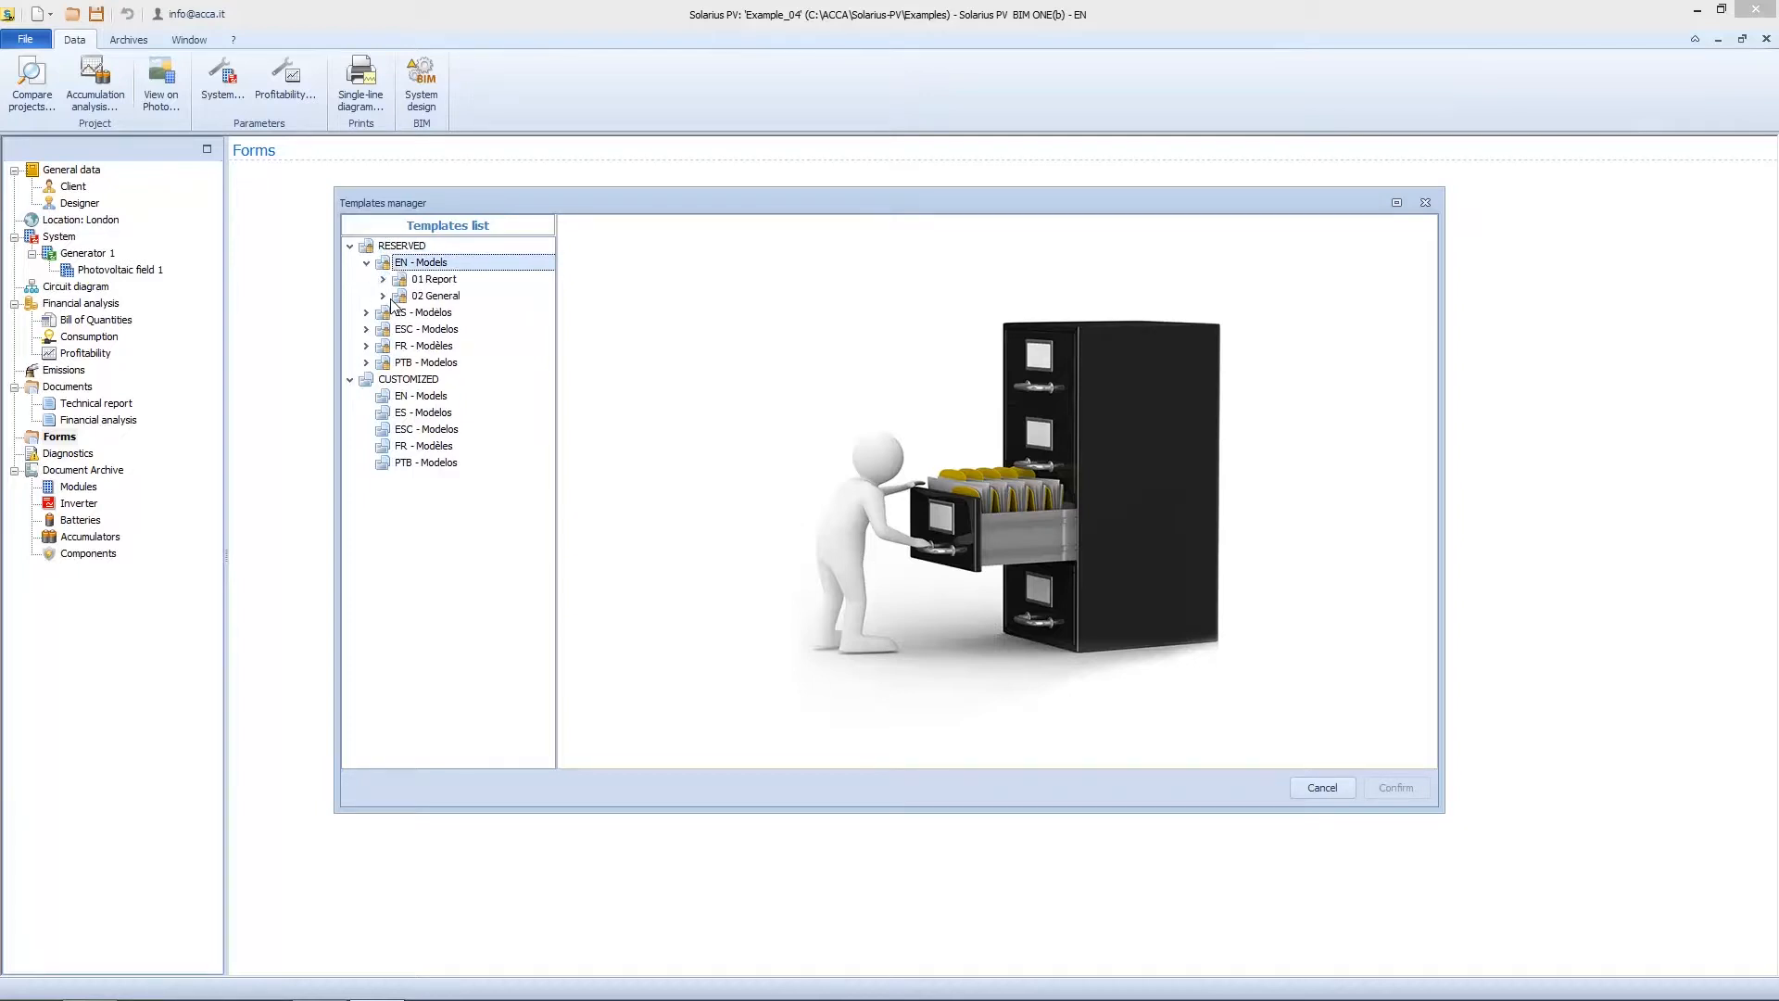
Step: Preview the Financial analysis and Technical report templates in the reserved 01 Report group of EN - Models
{"action": "left_click", "coordinate": [382, 280]}
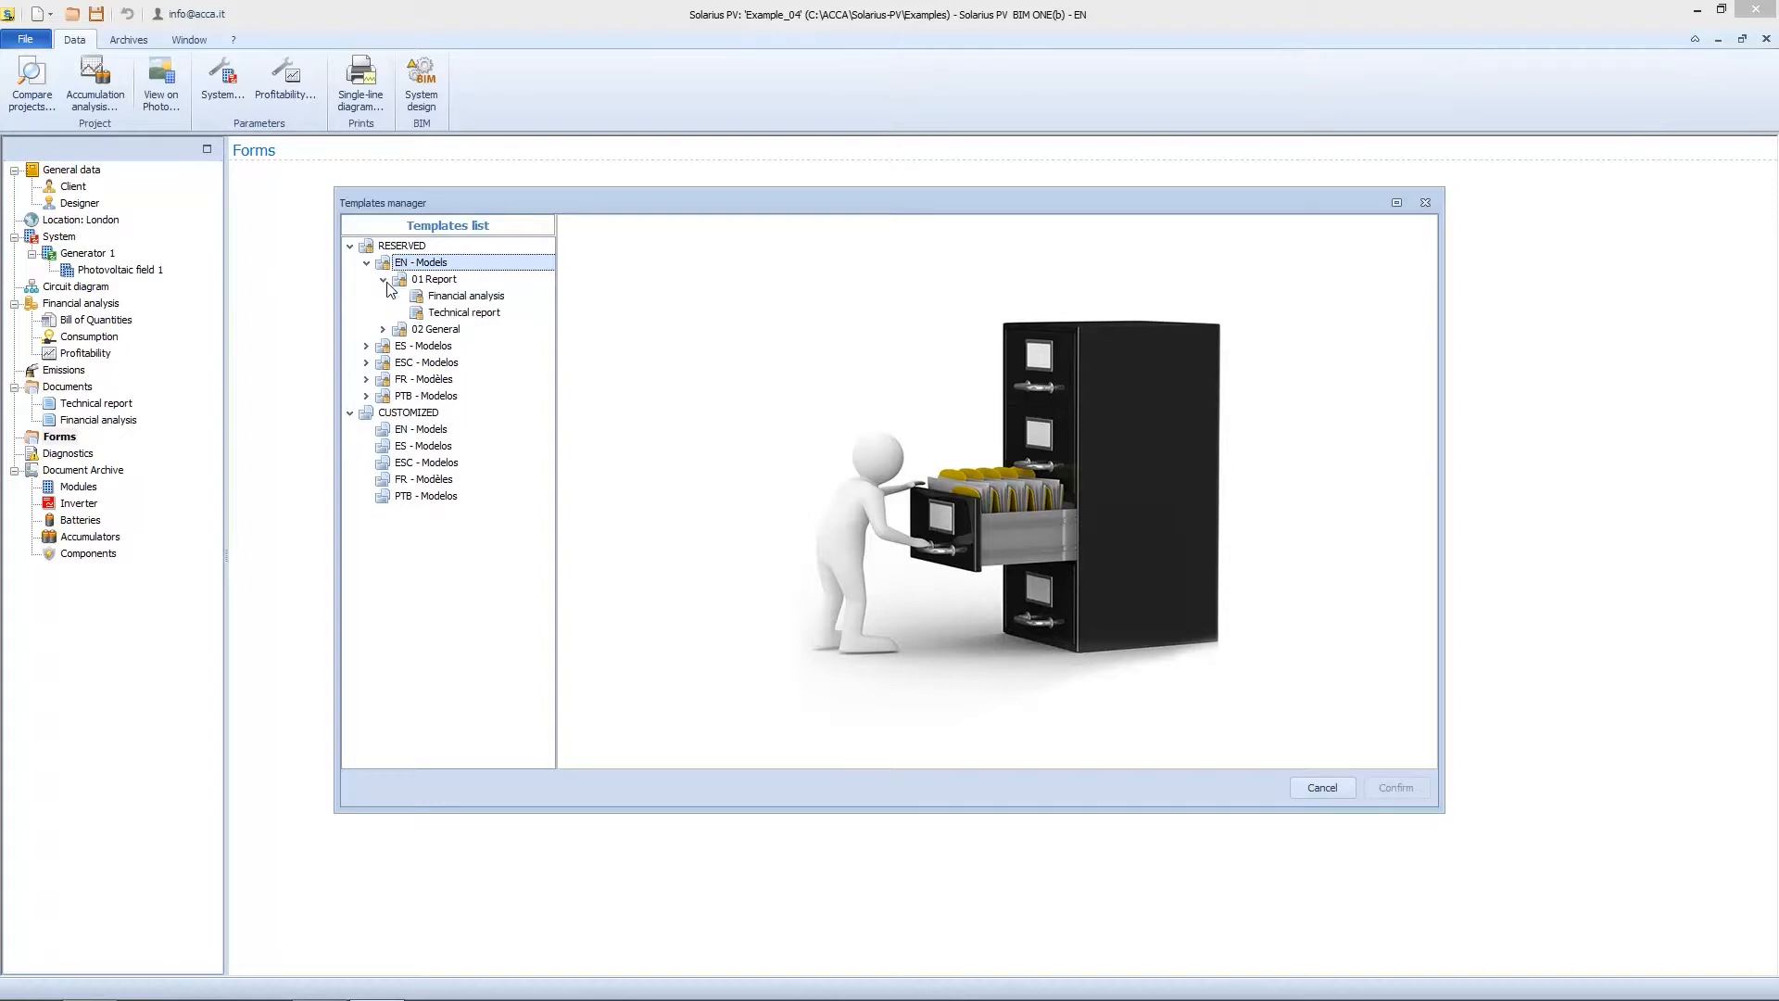
{"action": "left_click", "coordinate": [466, 297]}
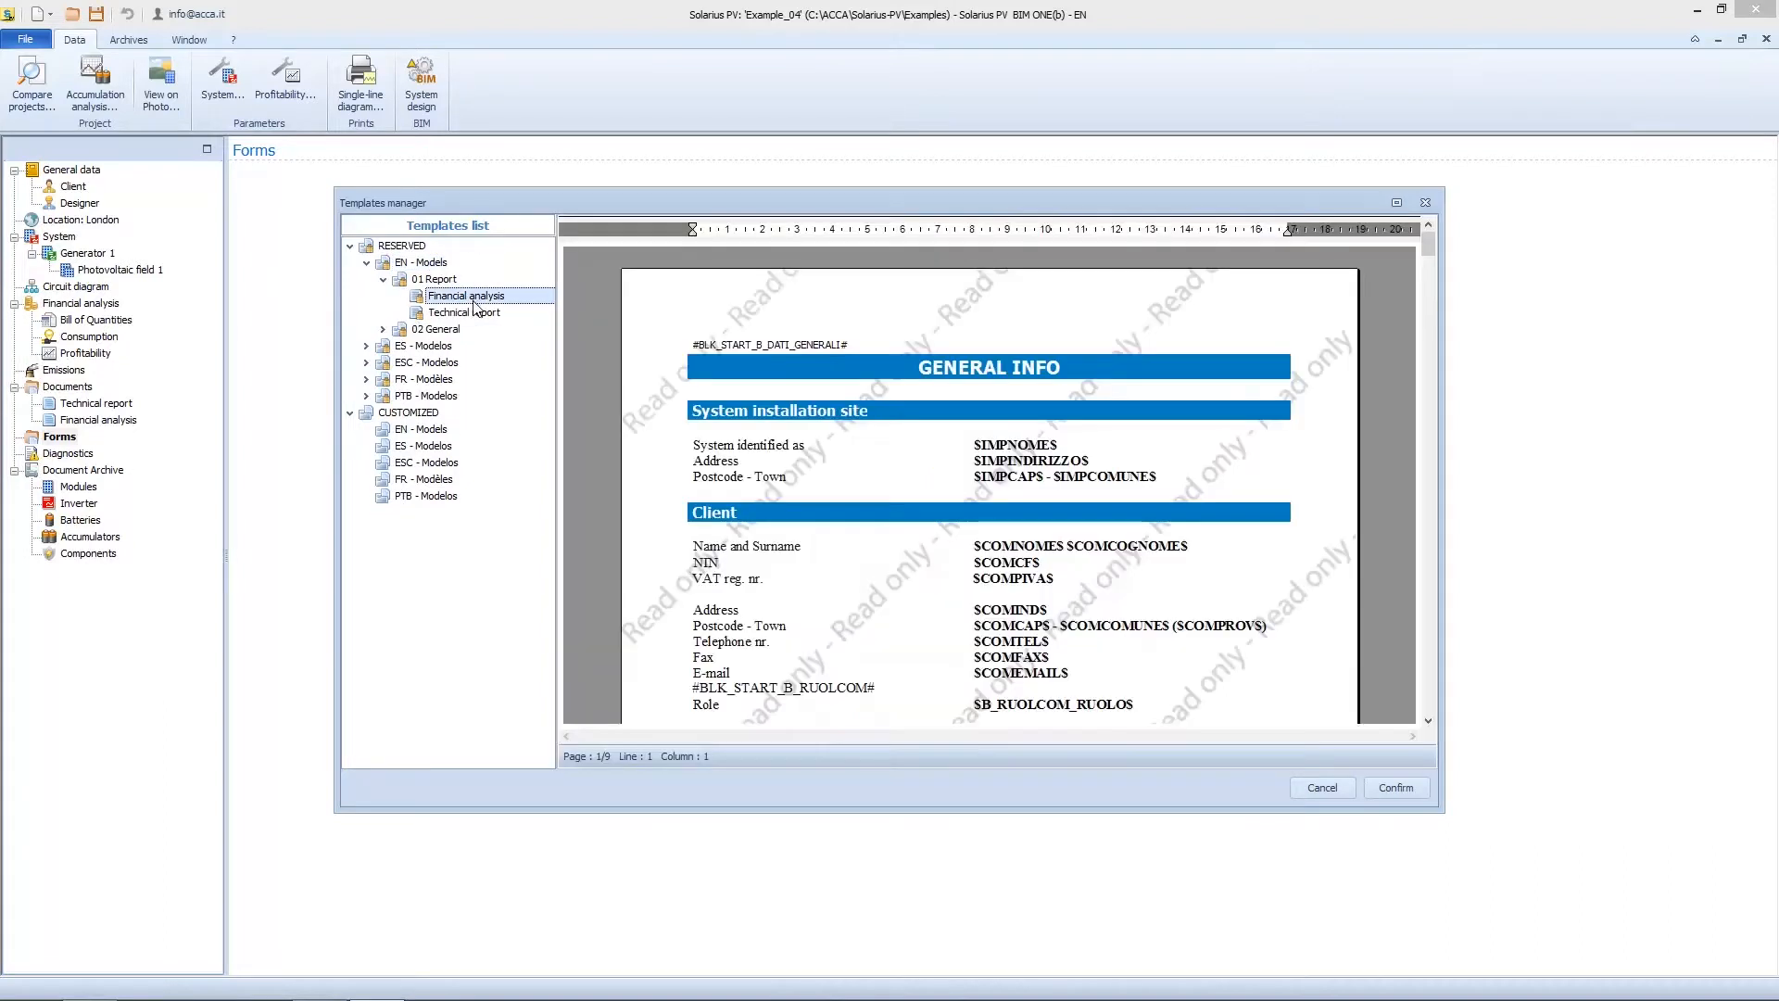
{"action": "left_click", "coordinate": [477, 314]}
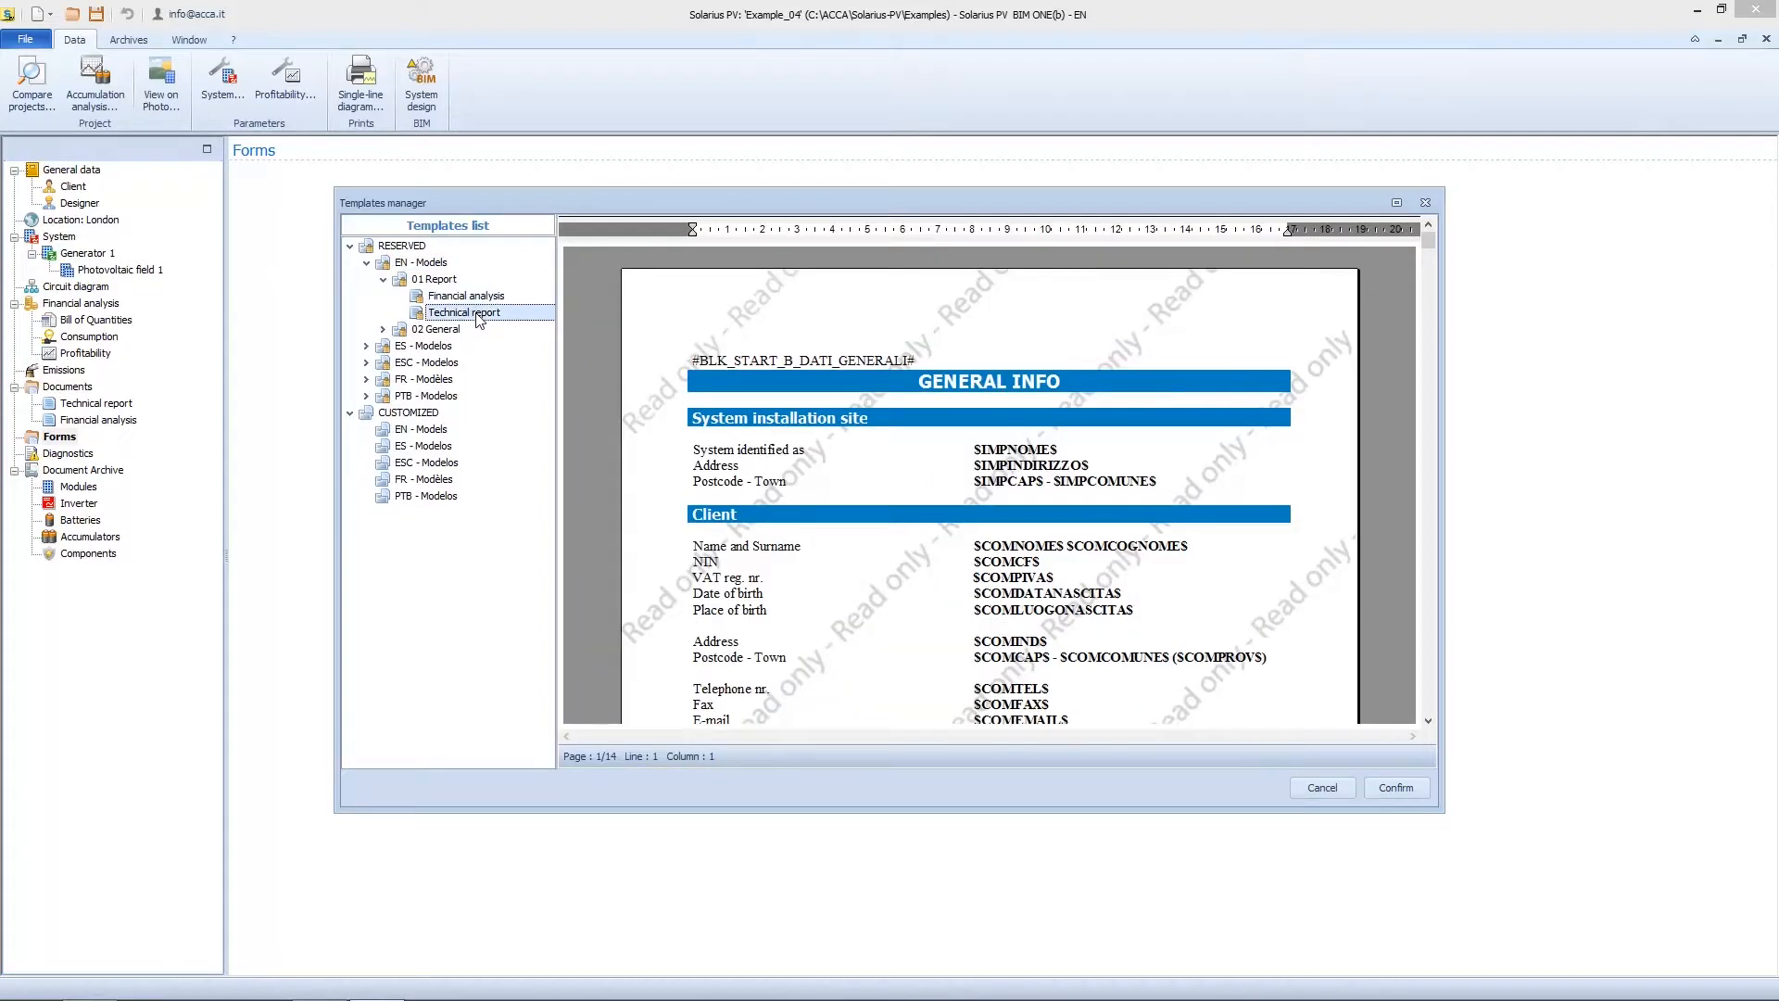
{"action": "left_click", "coordinate": [950, 459]}
{"action": "scroll", "coordinate": [949, 458], "scroll_direction": "down", "scroll_amount": 15}
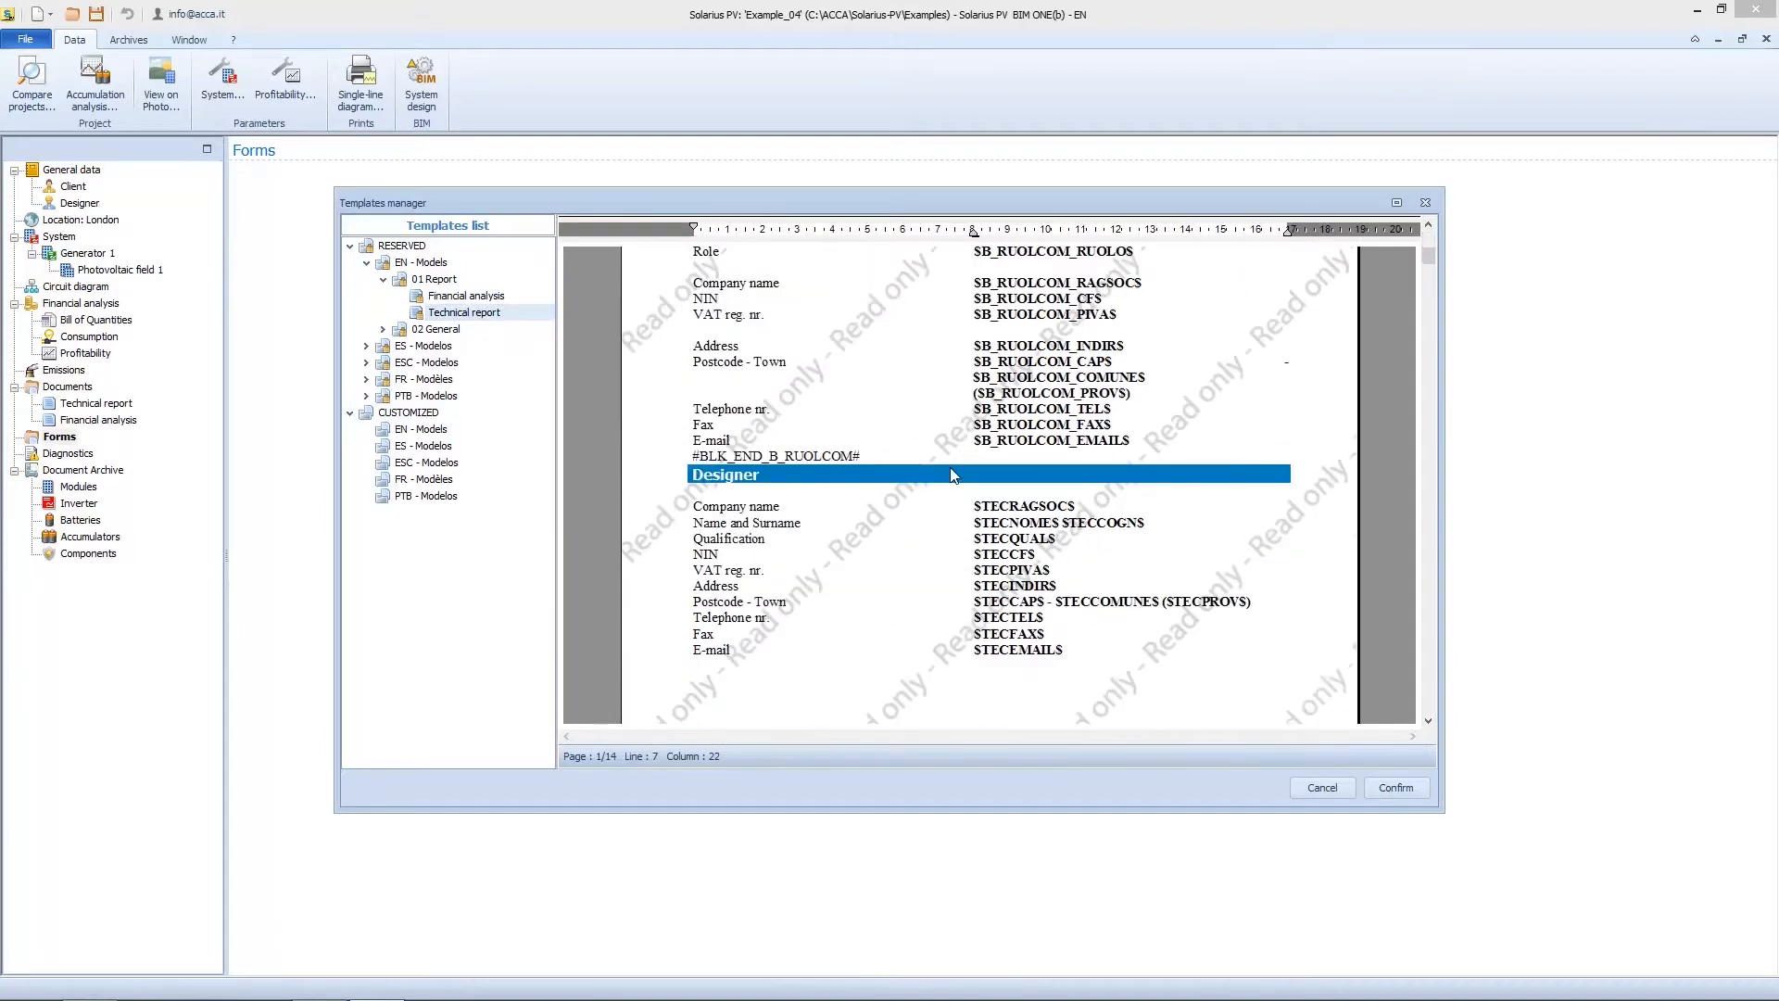
Step: Add the 01.Avoided emissions certificate template from the reserved 02 General group to the project's forms
{"action": "left_click", "coordinate": [383, 330]}
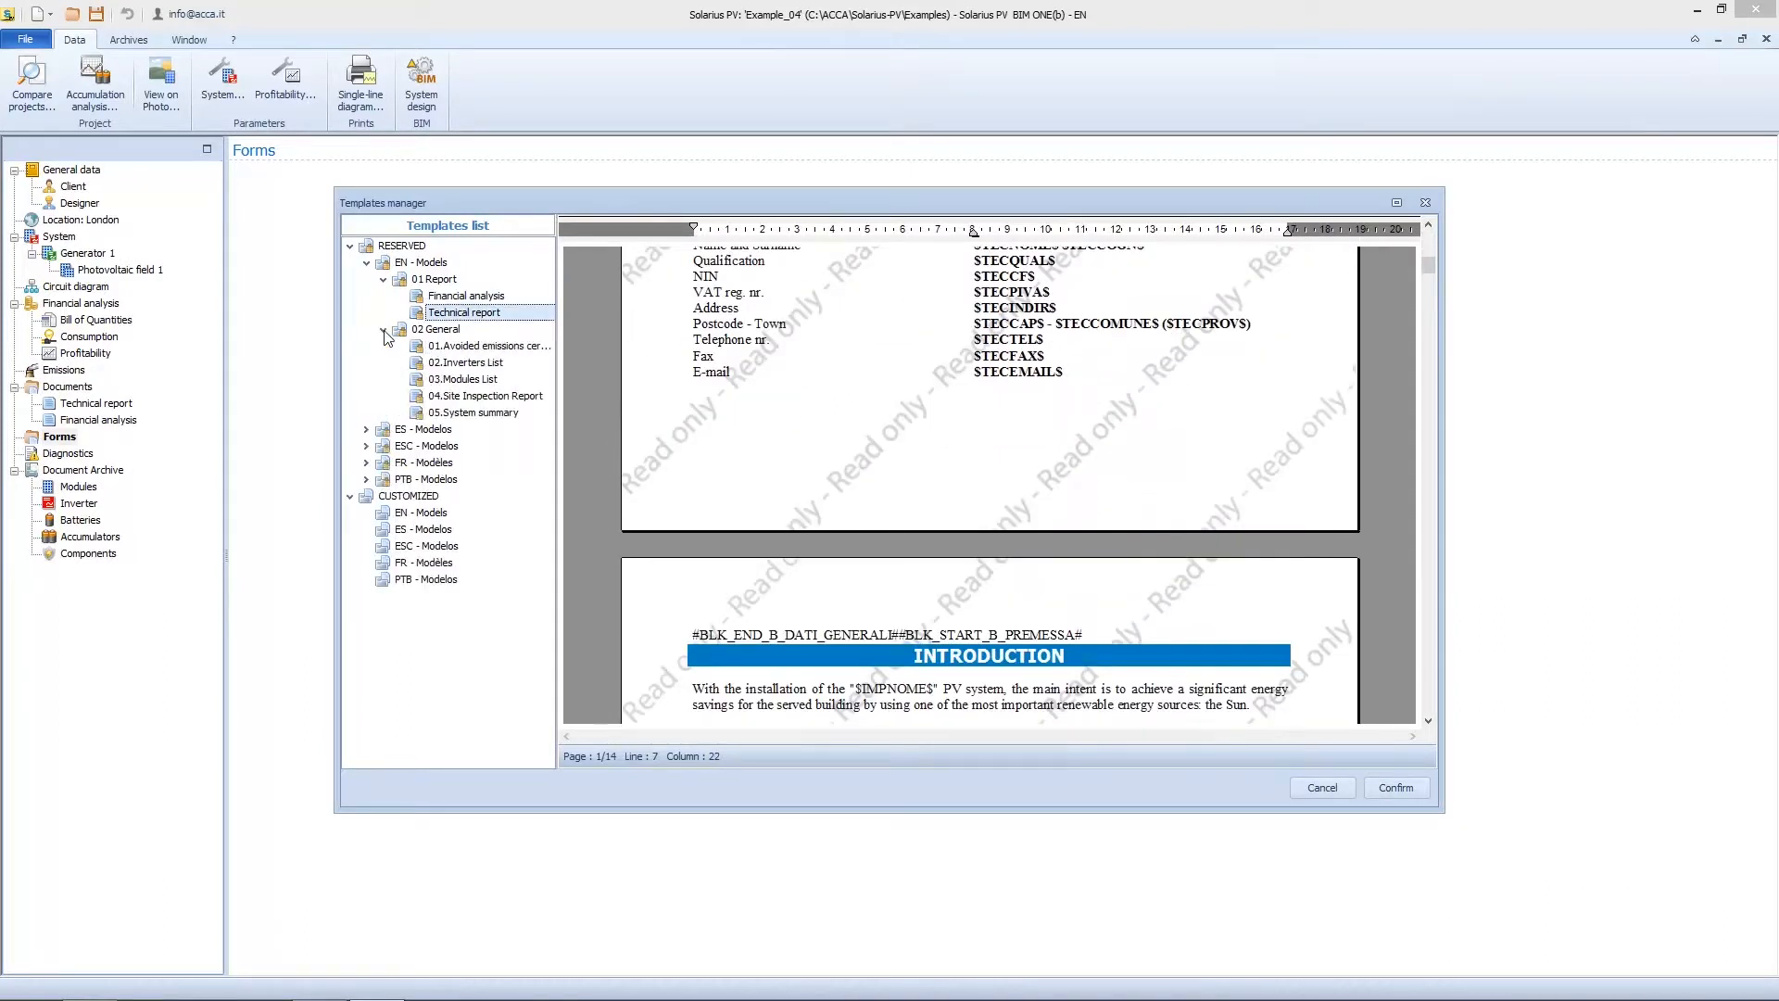
{"action": "left_click", "coordinate": [498, 346]}
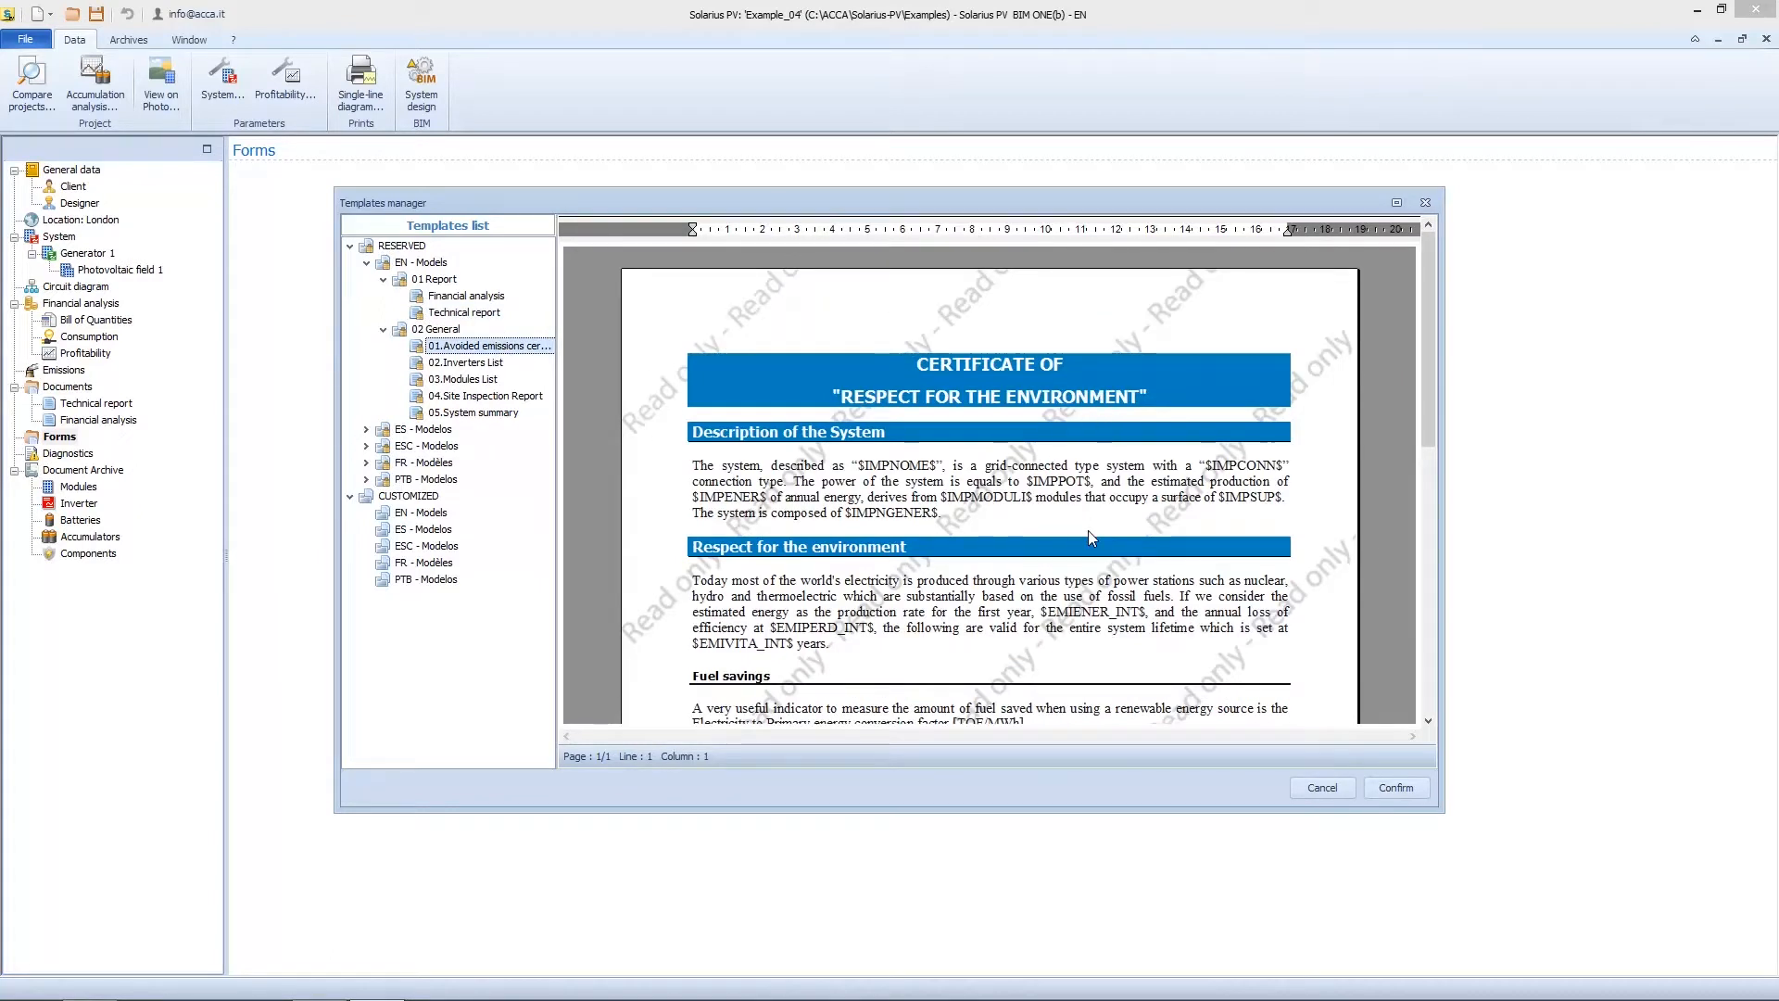
{"action": "left_click", "coordinate": [1398, 784]}
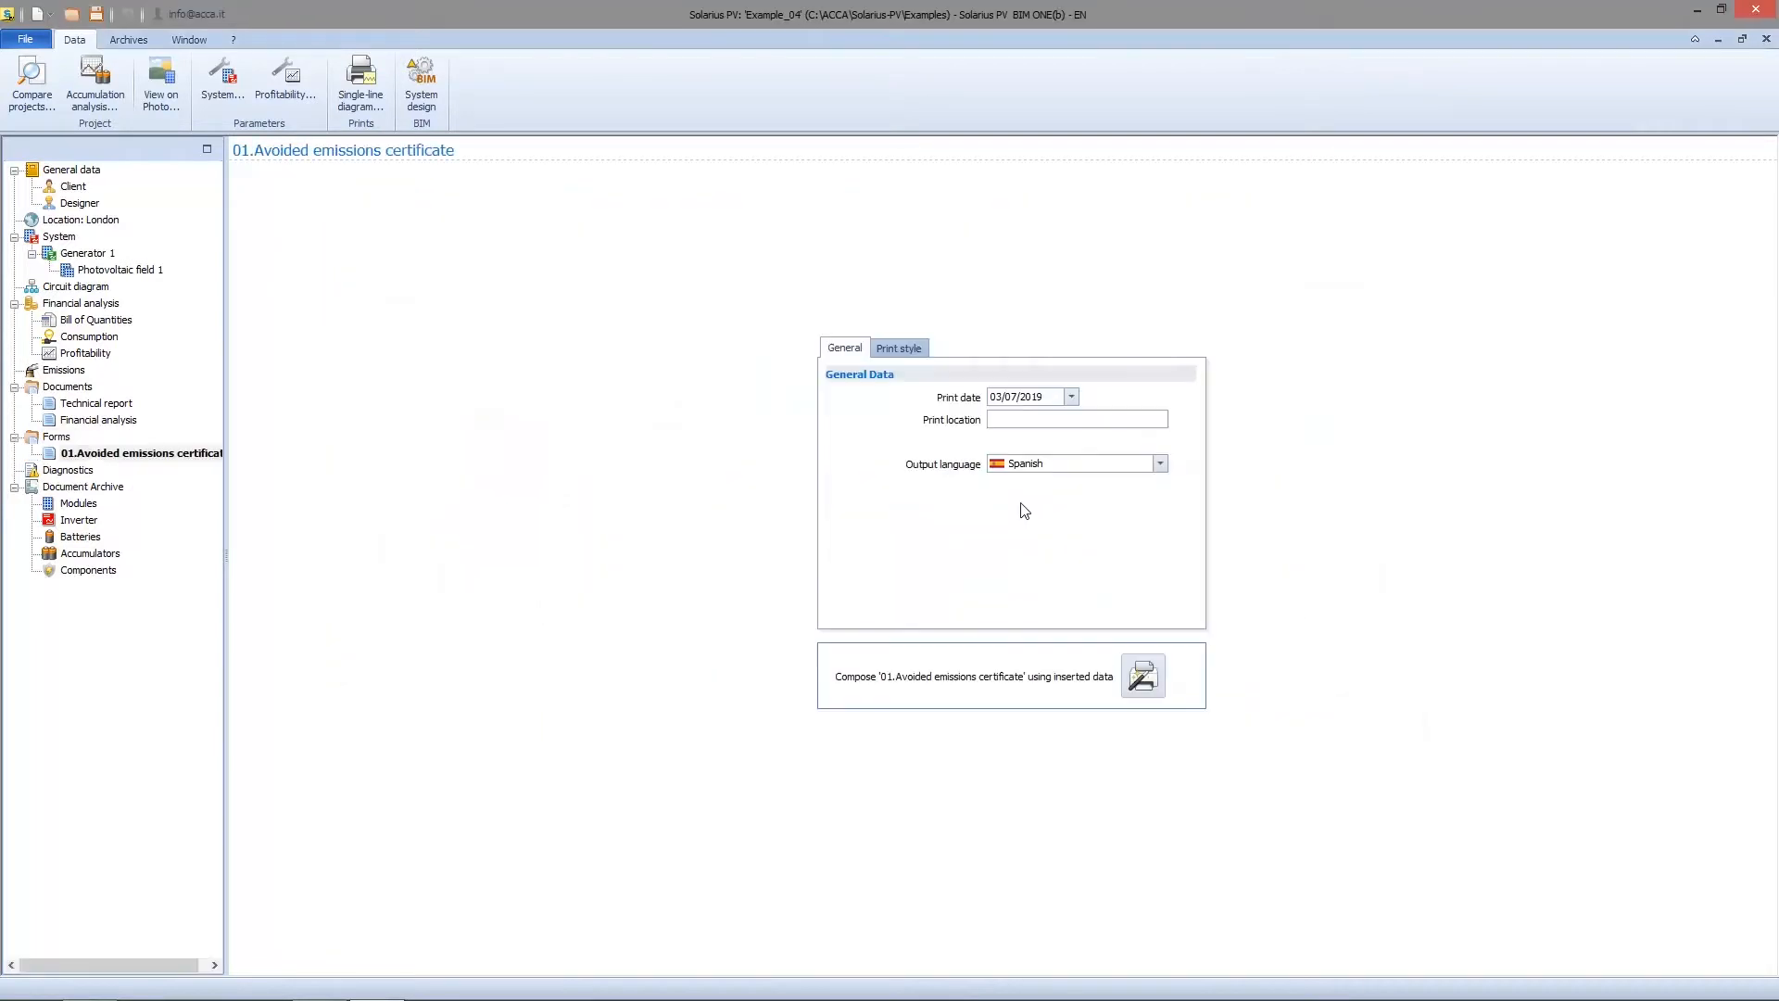
Step: Compose the avoided emissions certificate with English as its output language and return to the list of forms
{"action": "left_click", "coordinate": [1047, 466]}
{"action": "left_click", "coordinate": [1041, 482]}
{"action": "left_click", "coordinate": [1047, 419]}
{"action": "left_click", "coordinate": [1139, 675]}
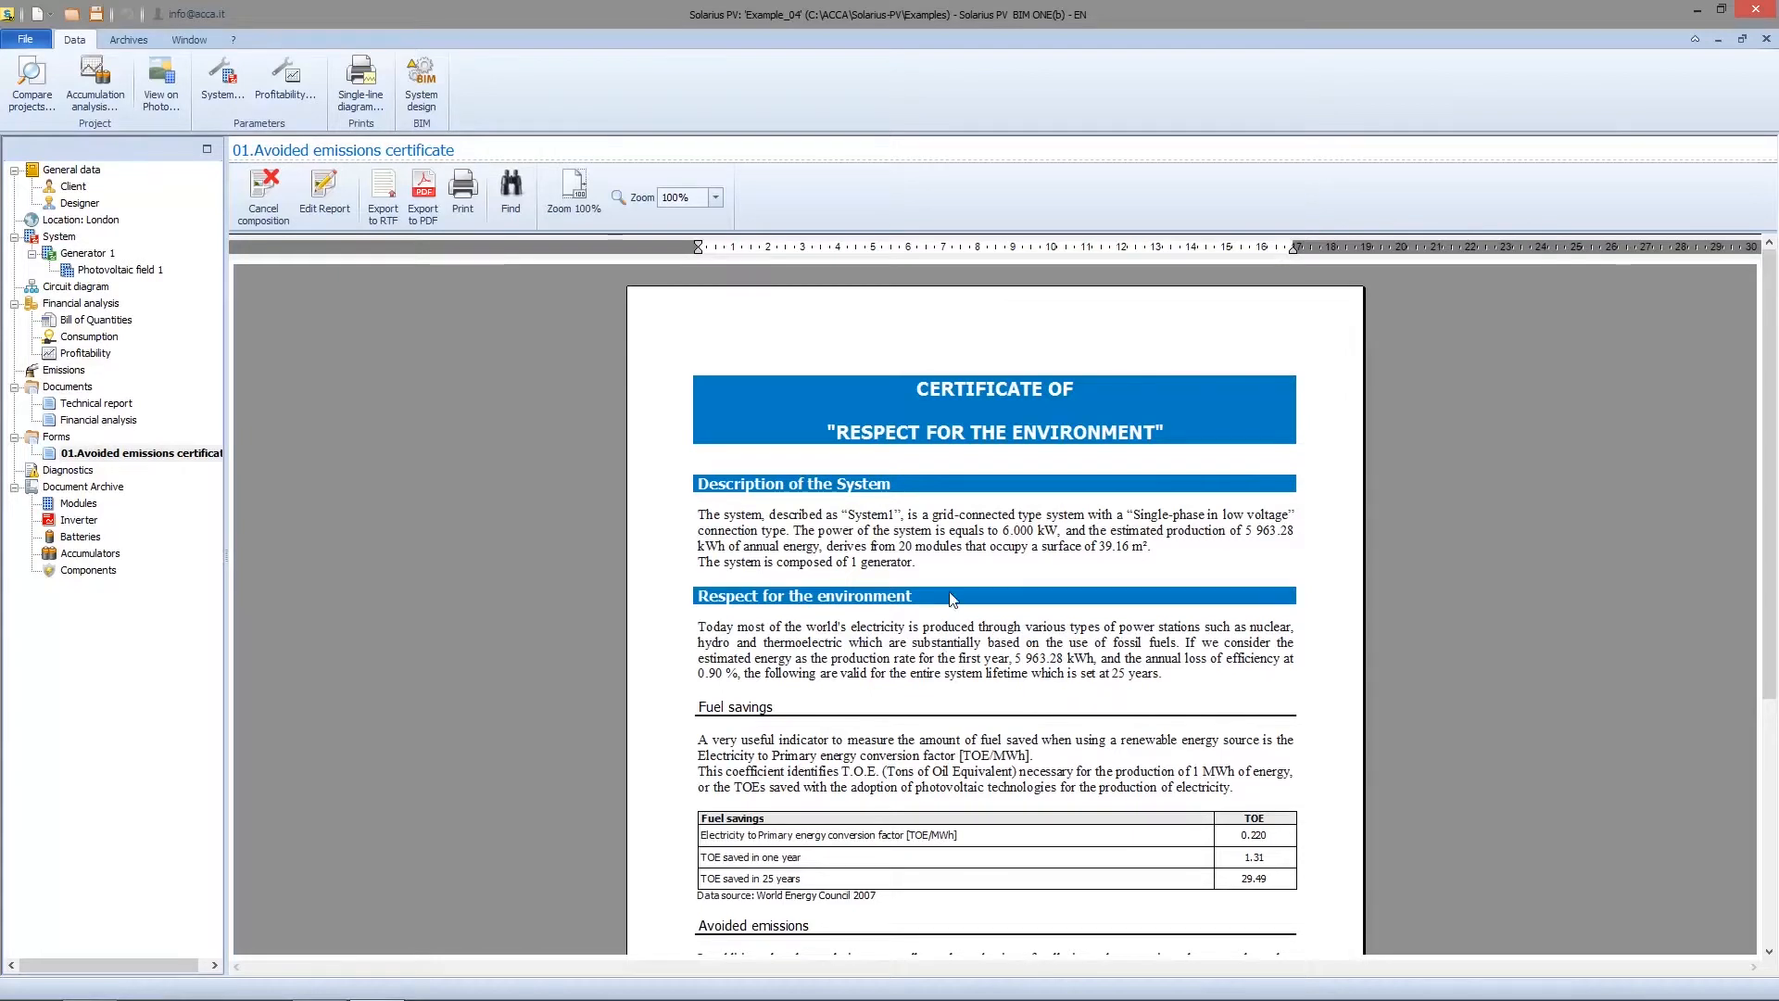
{"action": "left_click", "coordinate": [58, 437]}
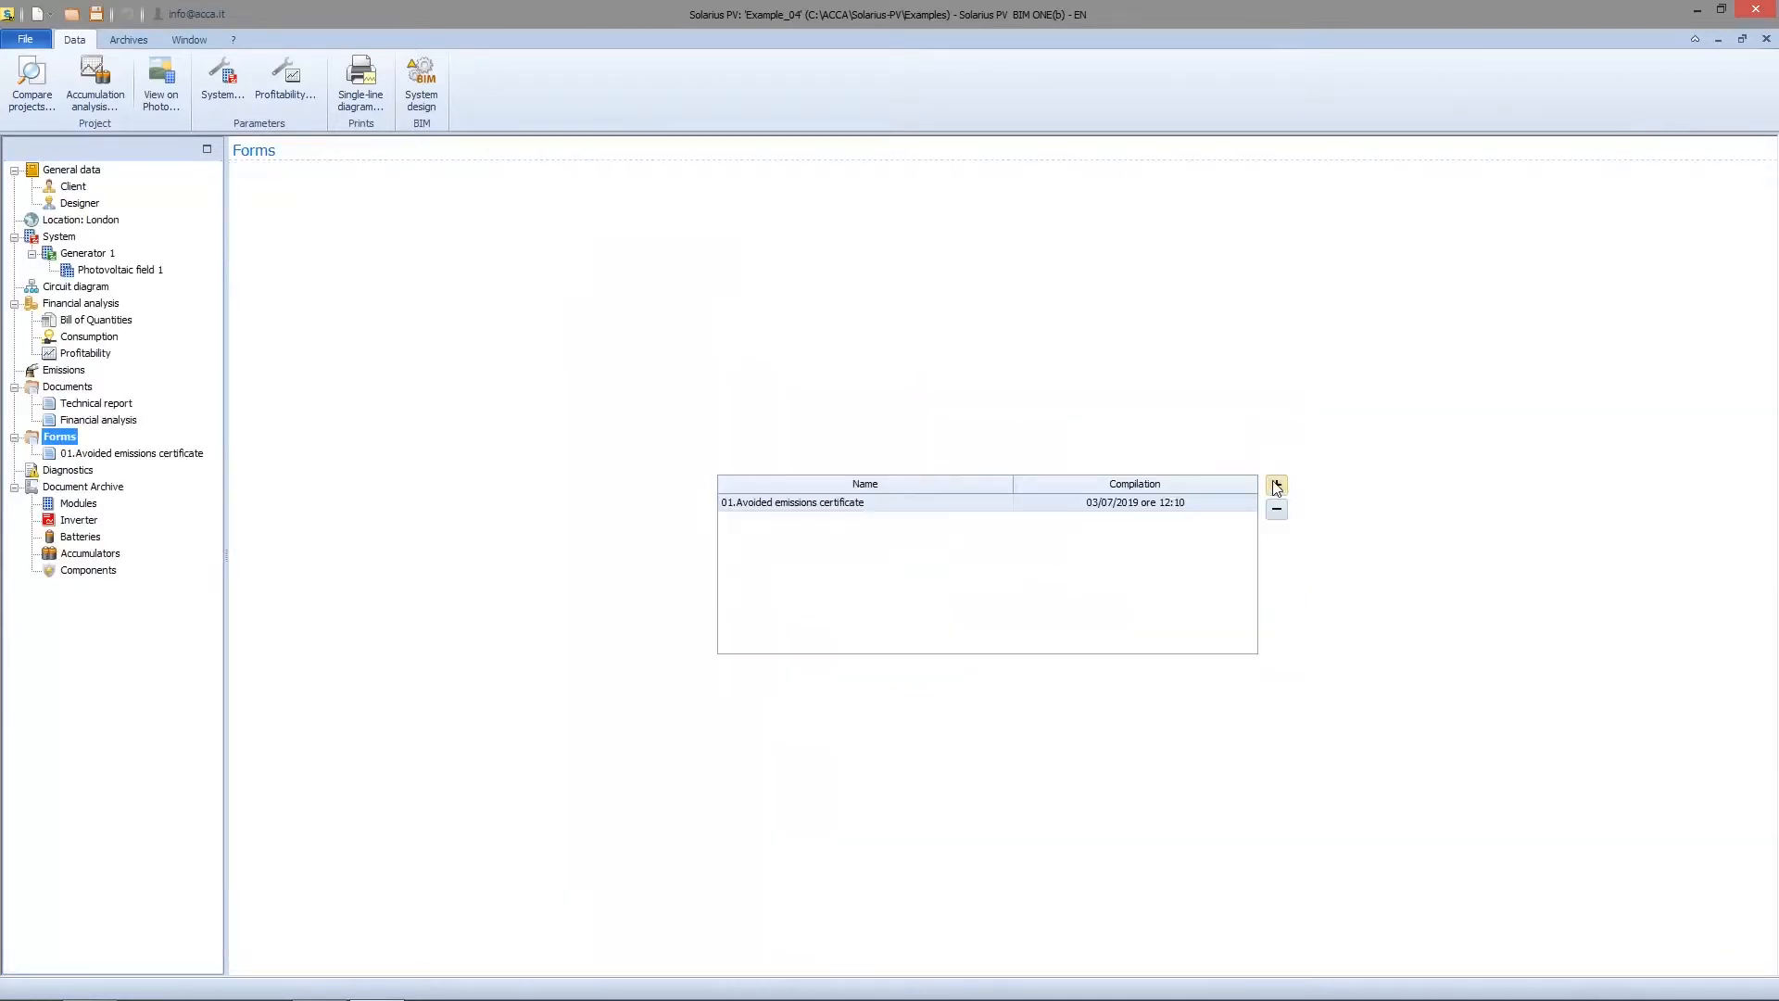
Step: Add the 05.System summary template from the reserved EN - Models, 02 General group, to the project's forms
{"action": "left_click", "coordinate": [1275, 484]}
{"action": "left_click", "coordinate": [351, 247]}
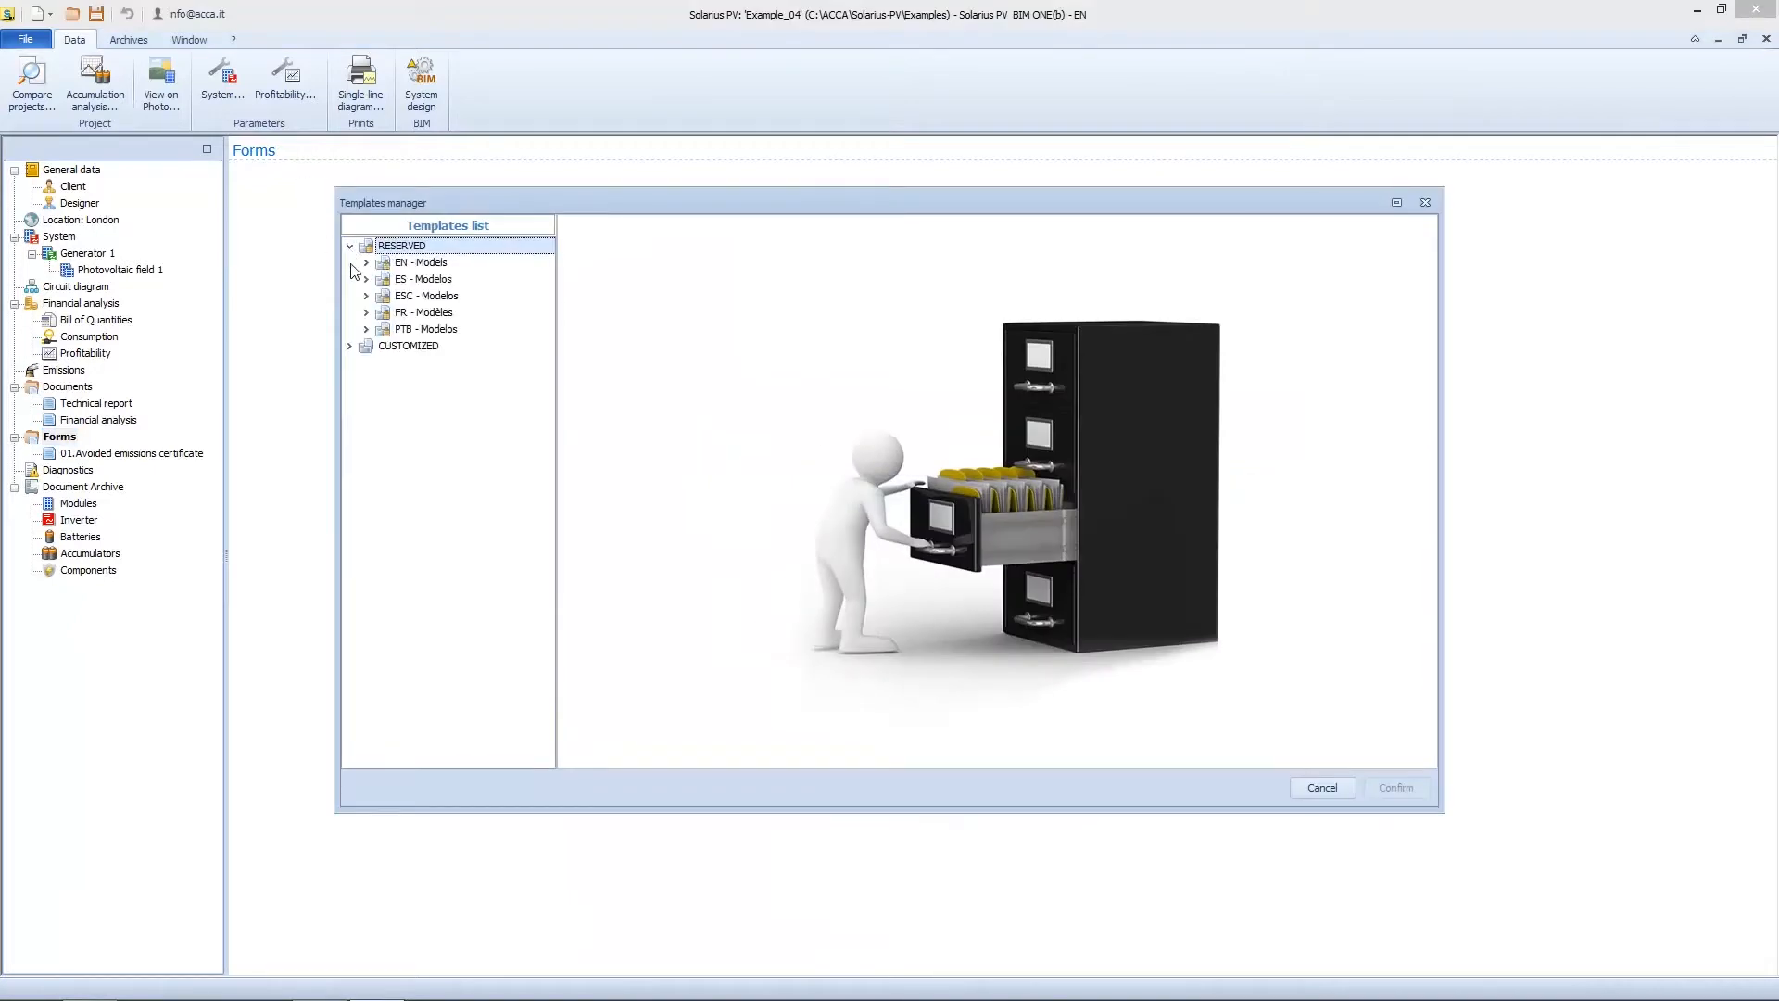
{"action": "left_click", "coordinate": [366, 265]}
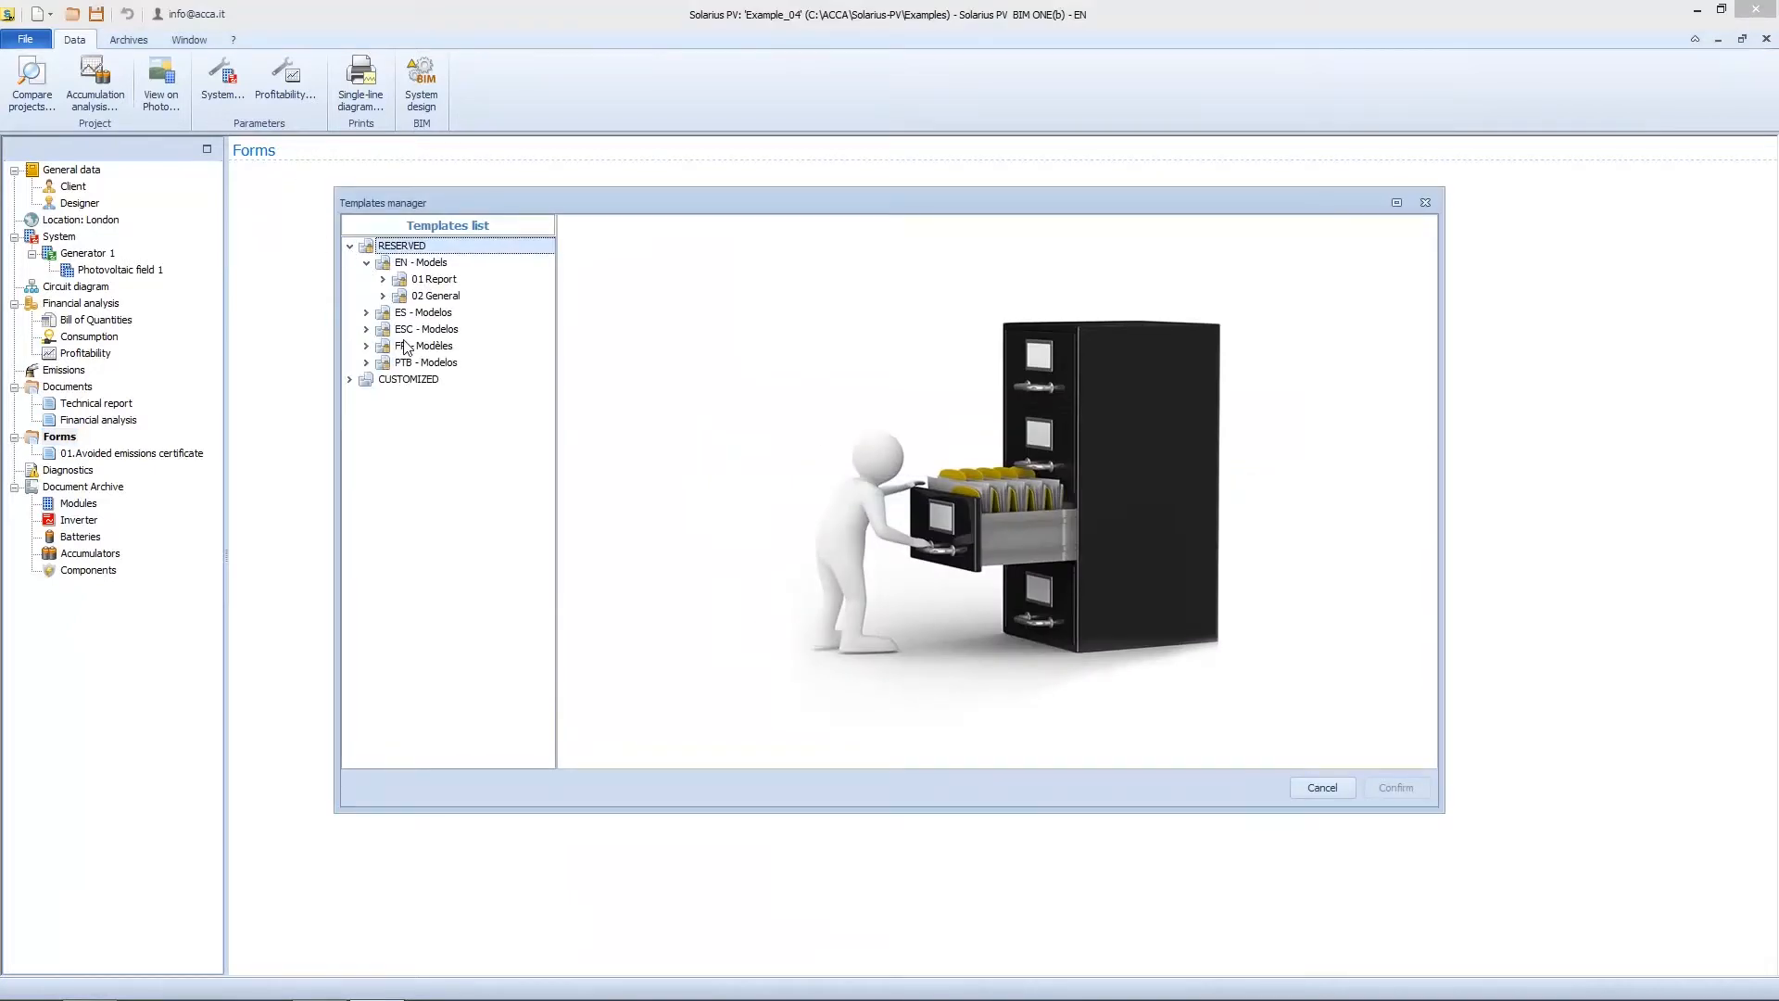
{"action": "left_click", "coordinate": [384, 297]}
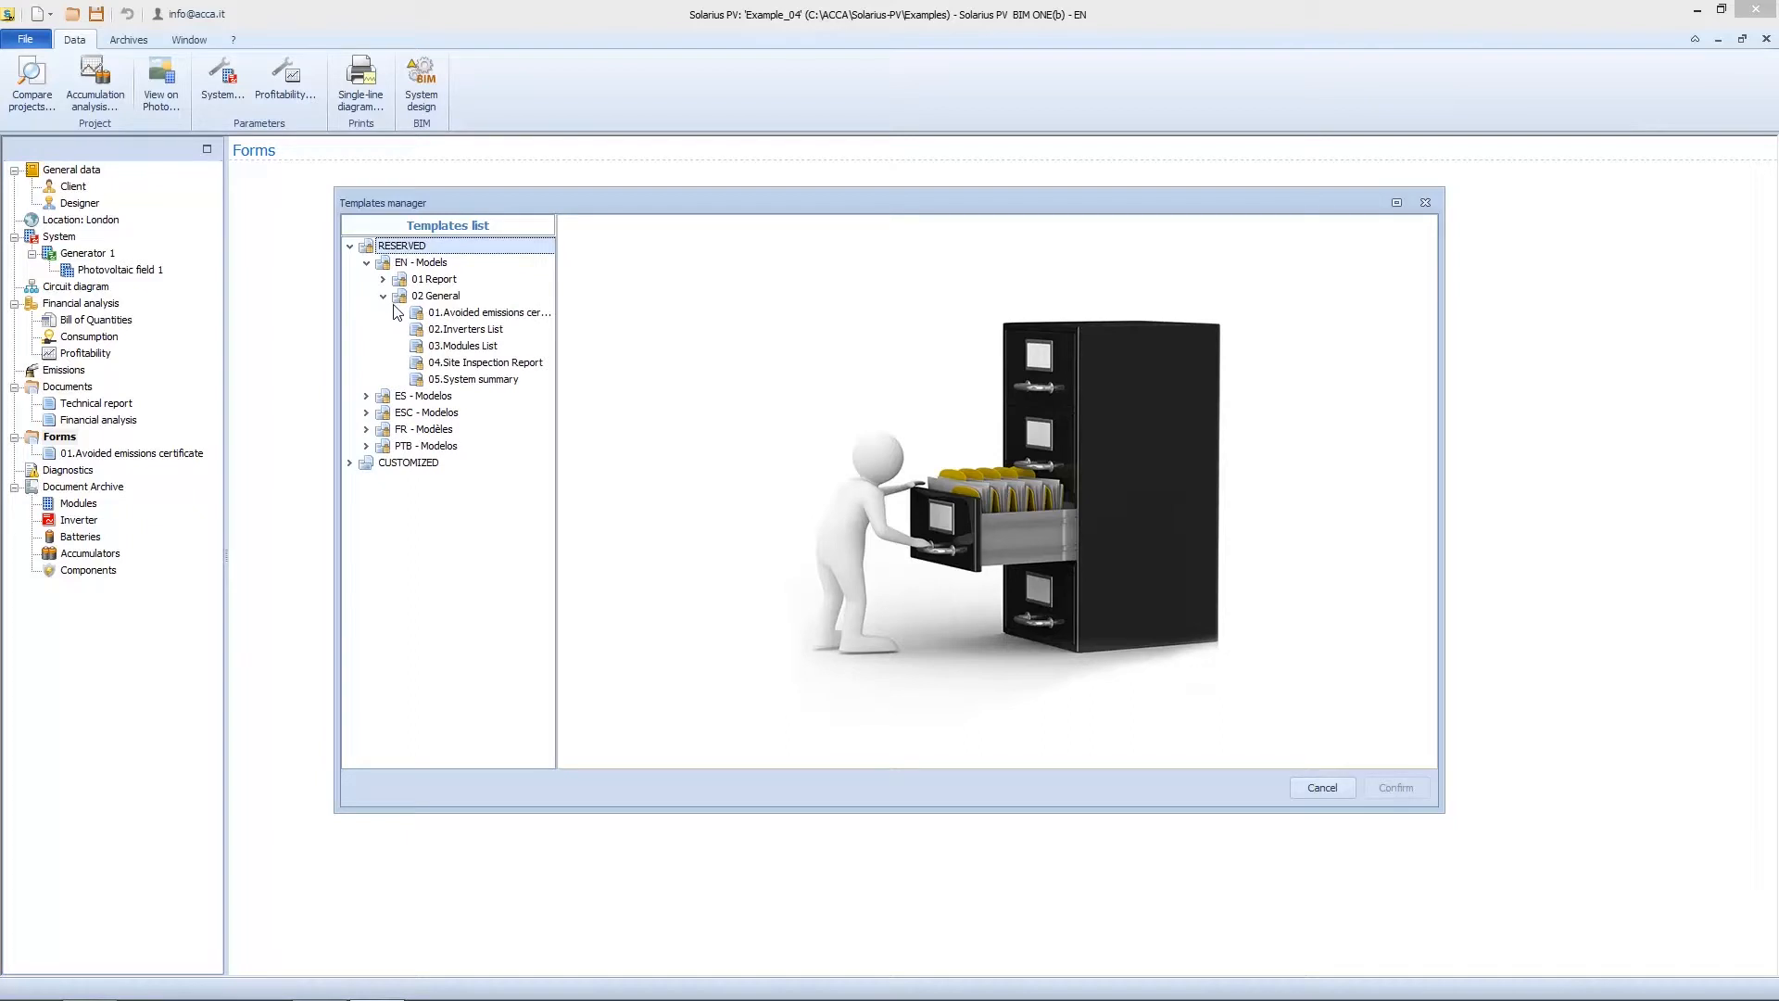
{"action": "left_click", "coordinate": [508, 381]}
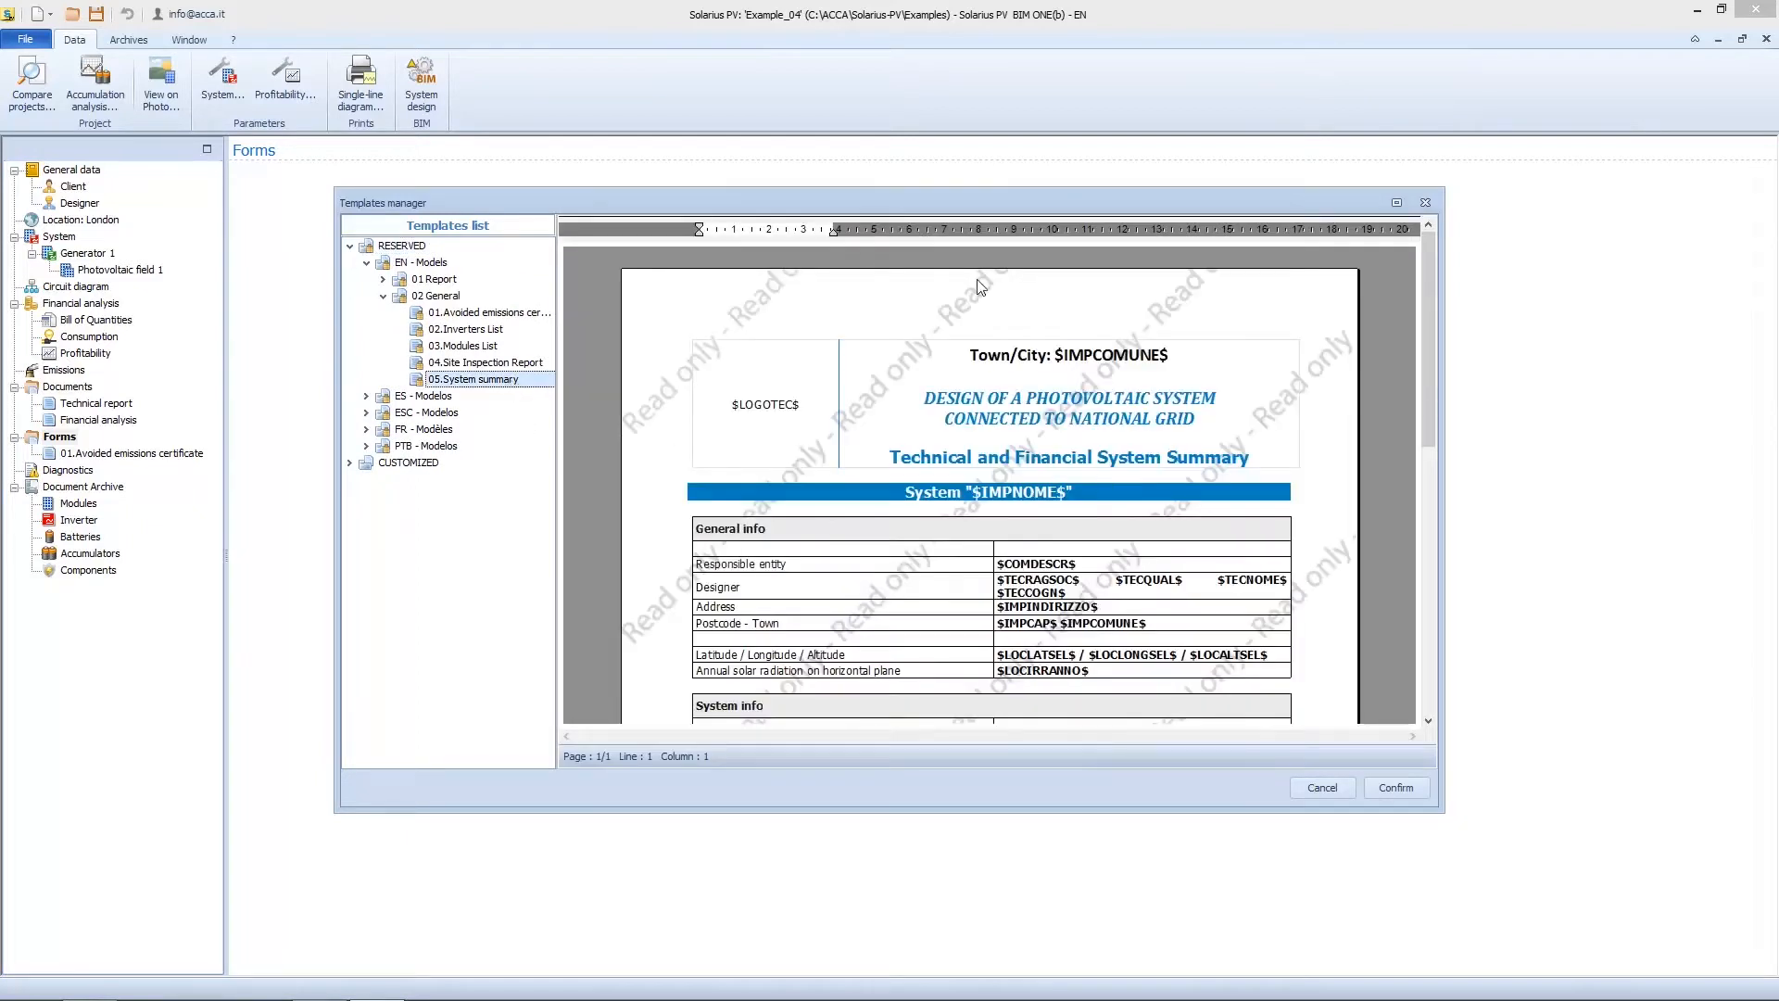
{"action": "left_click", "coordinate": [1414, 789]}
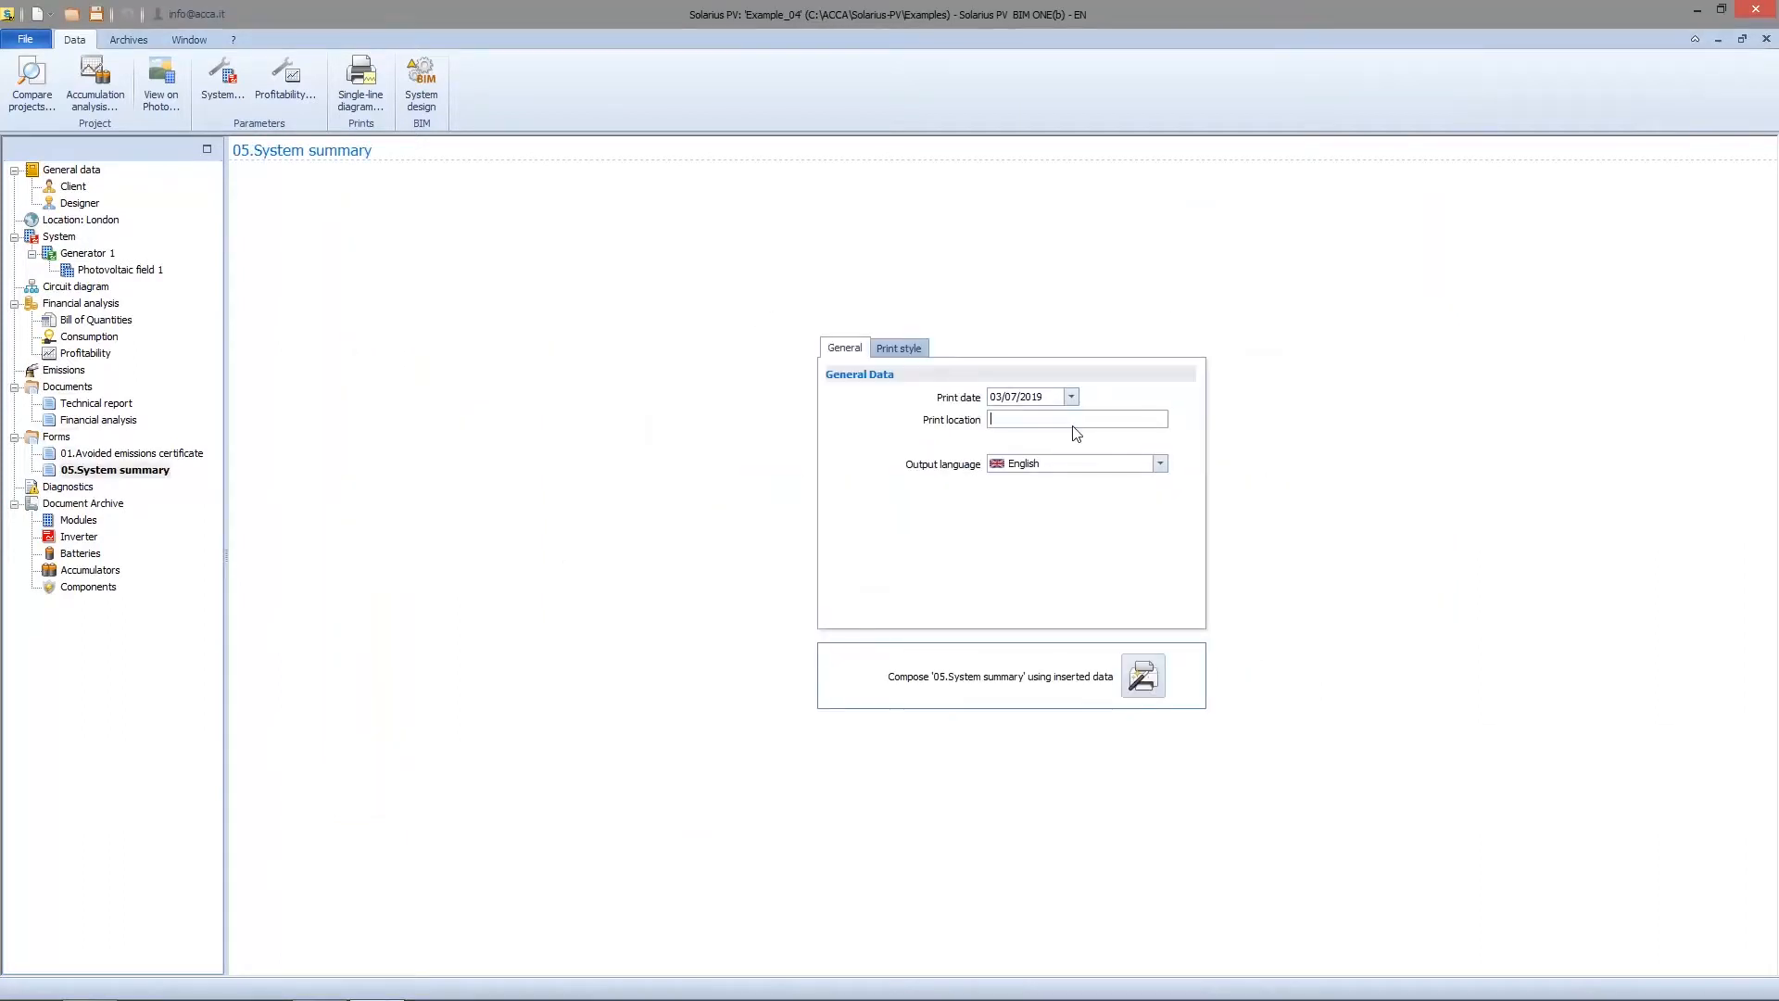
Step: Set the system summary's print location to London, compose the form and look through the composed page
{"action": "type", "text": "London"}
{"action": "left_click", "coordinate": [1142, 676]}
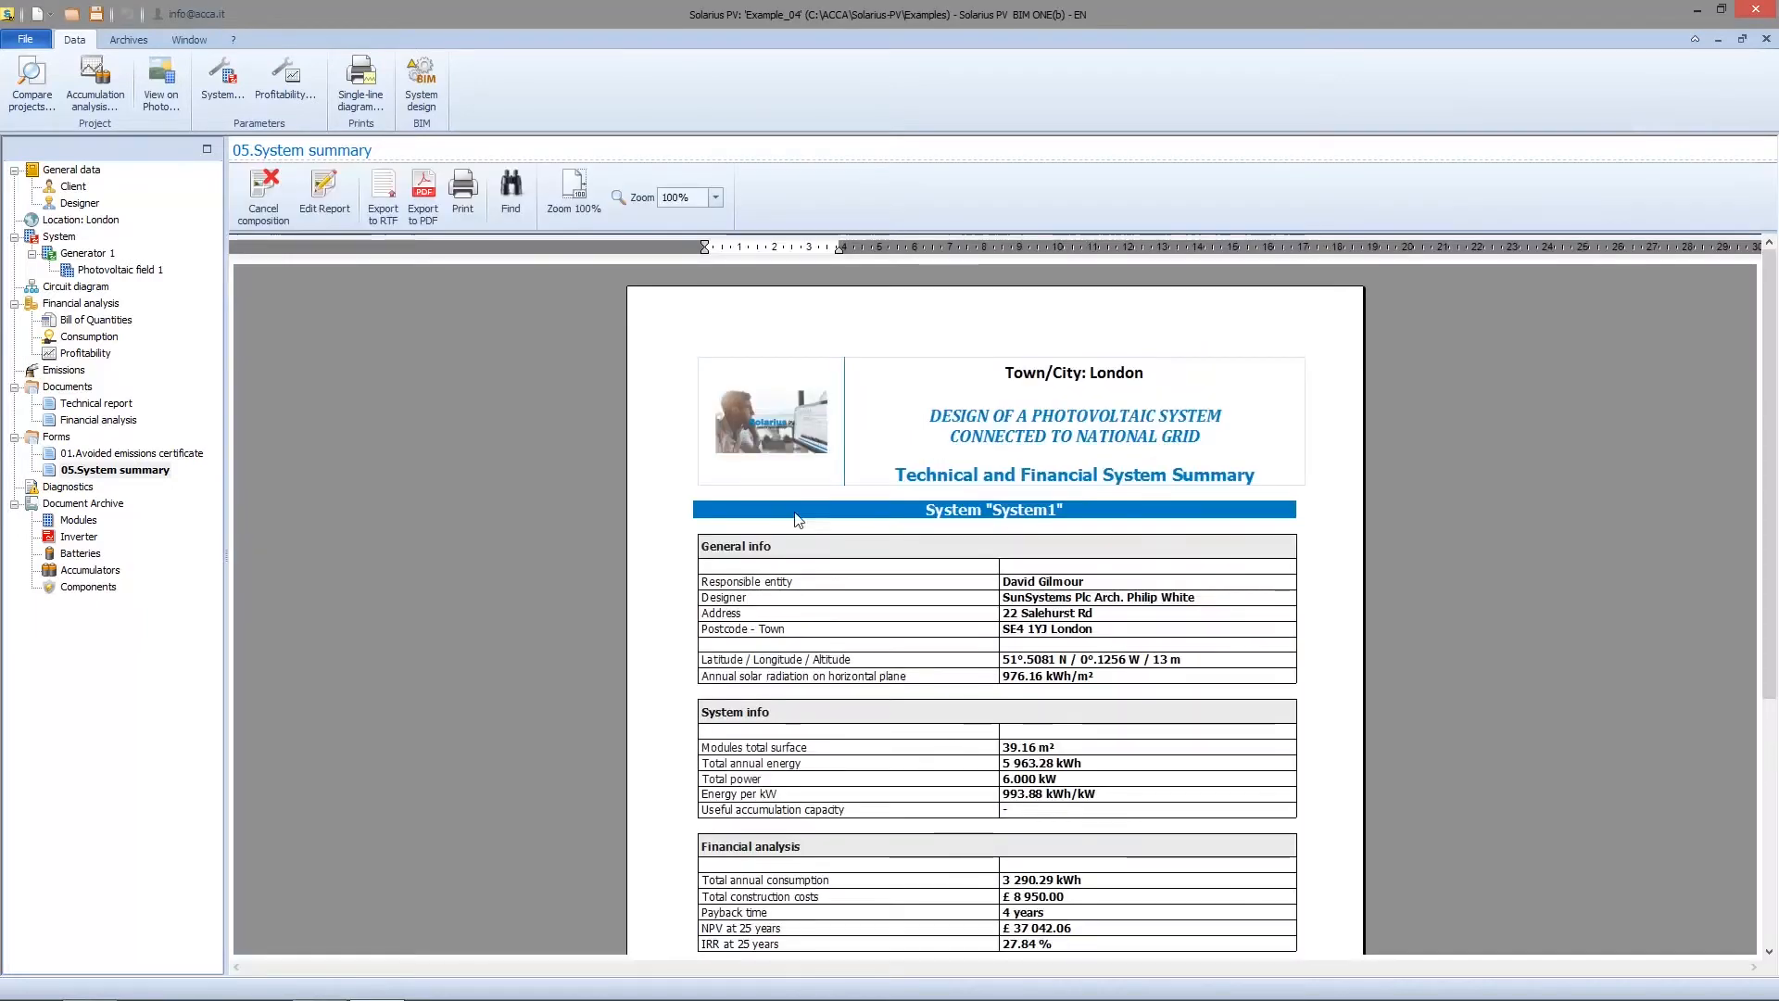
{"action": "scroll", "coordinate": [923, 652], "scroll_direction": "down", "scroll_amount": 1}
{"action": "scroll", "coordinate": [922, 651], "scroll_direction": "down", "scroll_amount": 3}
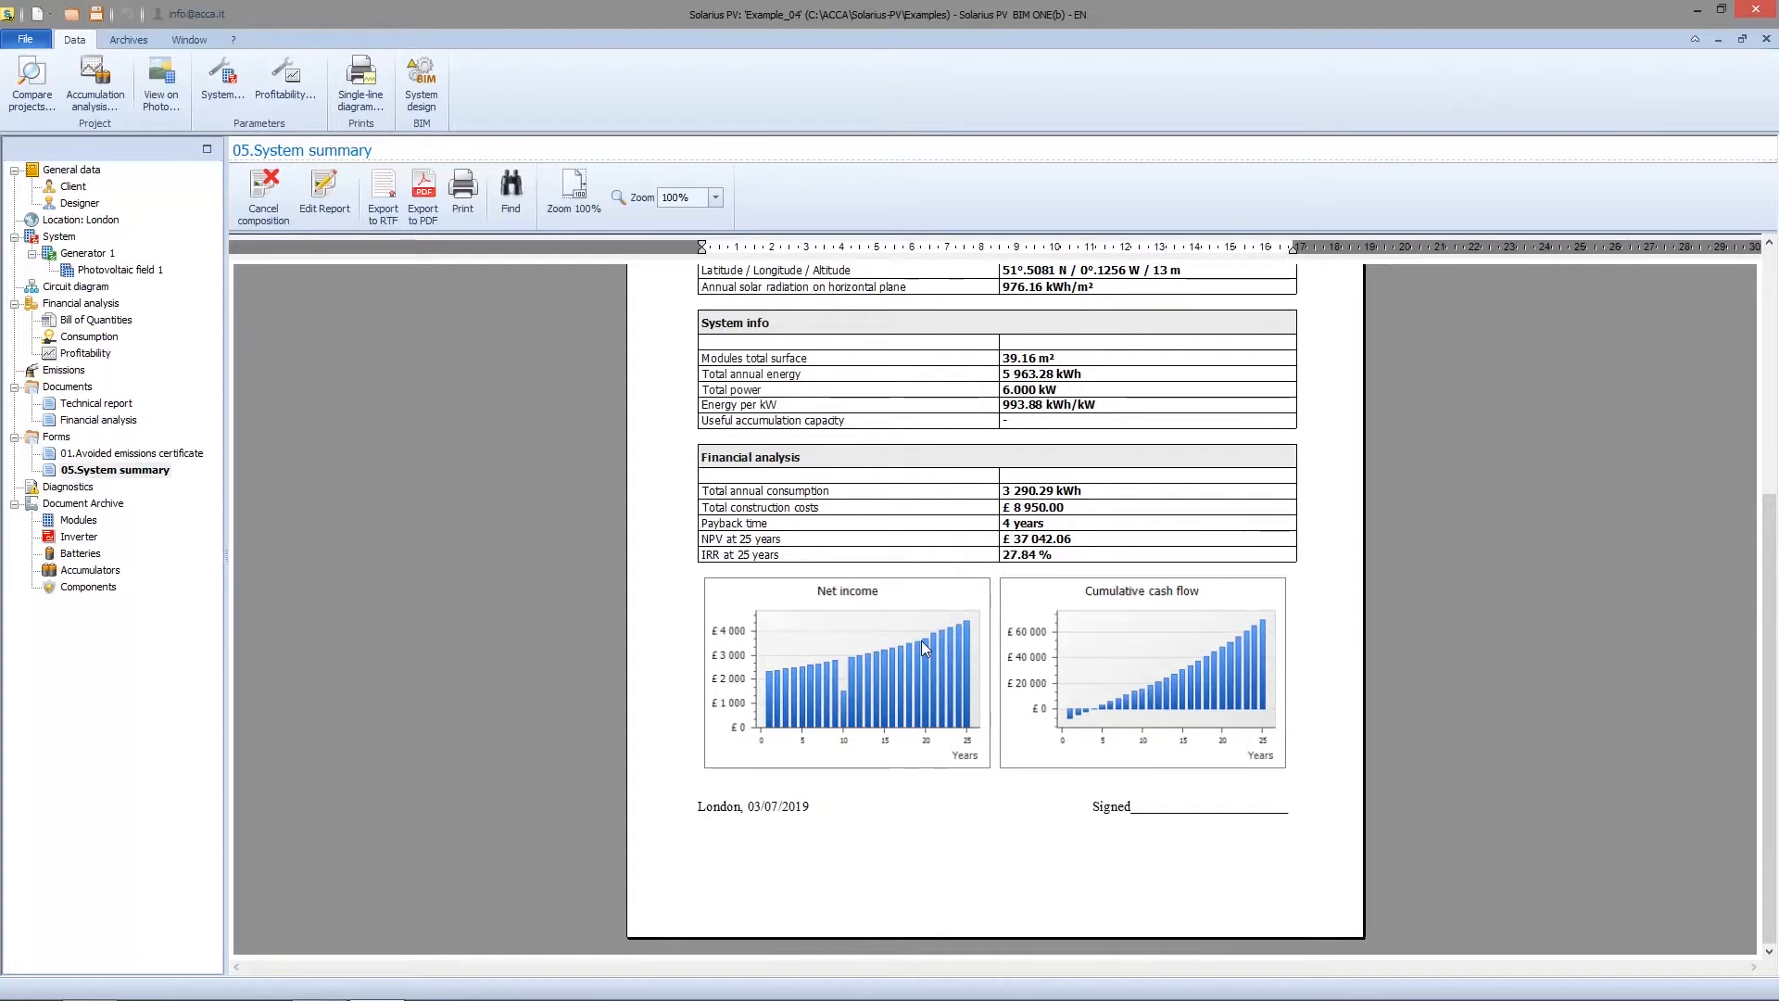
{"action": "scroll", "coordinate": [921, 641], "scroll_direction": "up", "scroll_amount": 4}
{"action": "scroll", "coordinate": [923, 640], "scroll_direction": "down", "scroll_amount": 2}
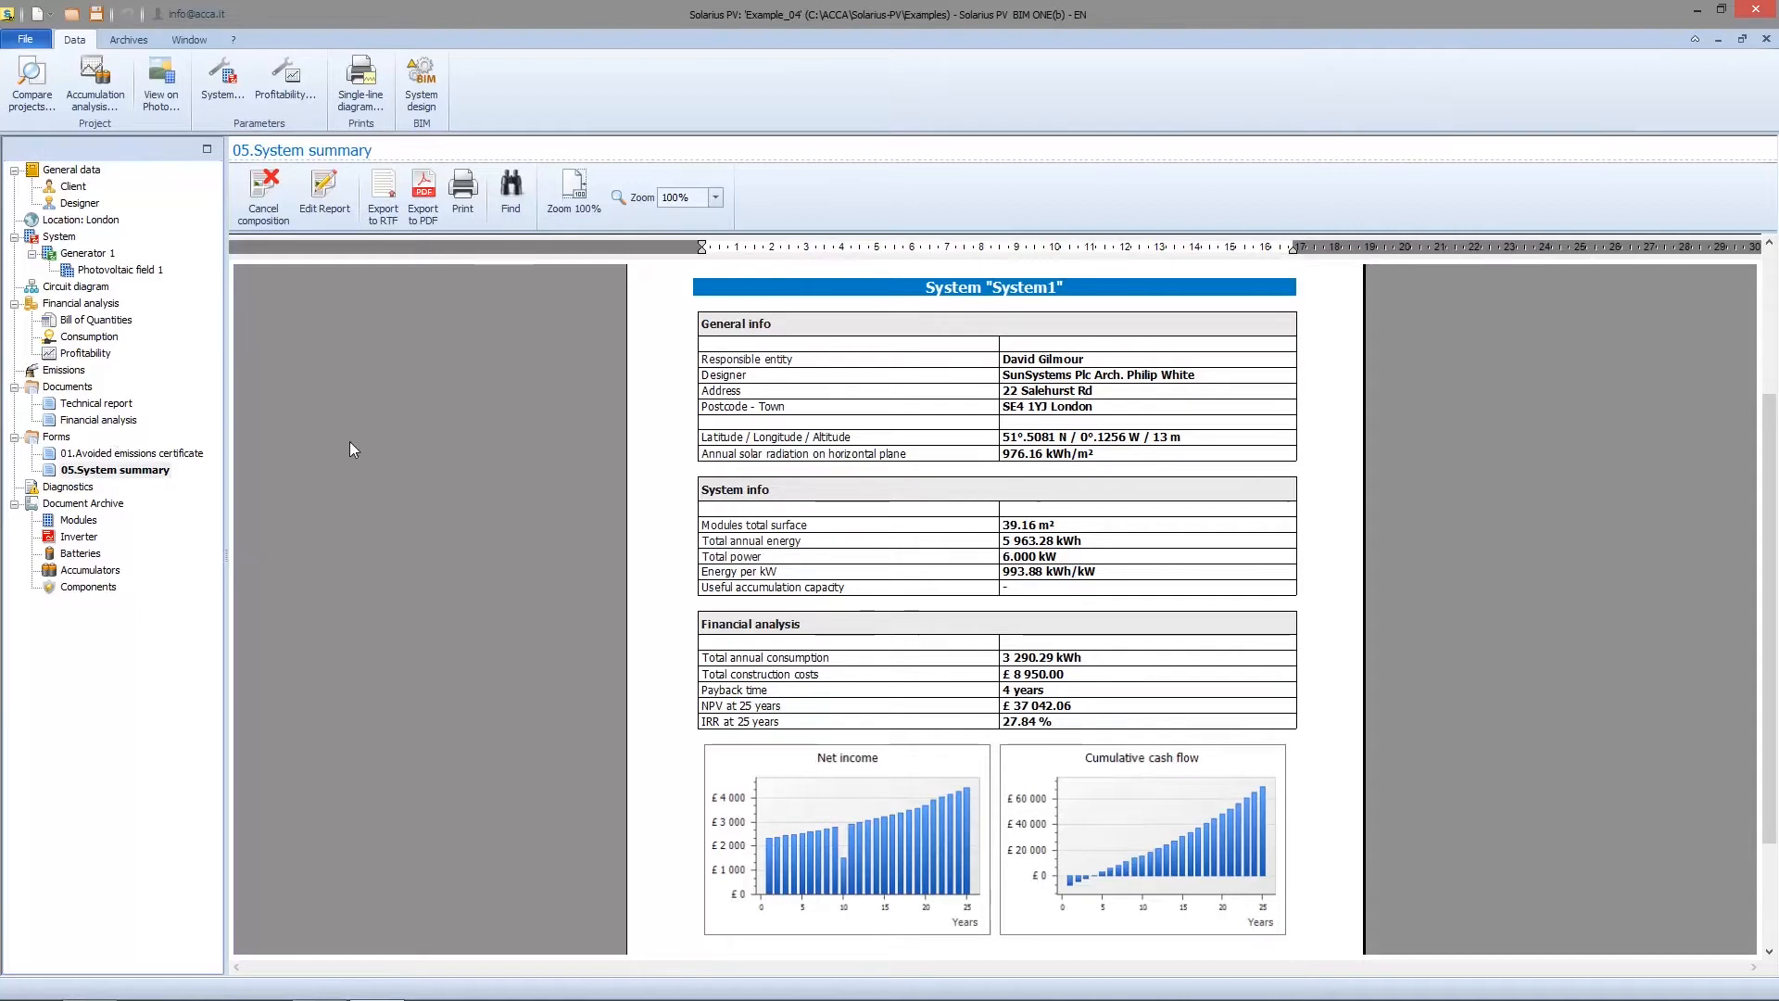
Step: Review the cover page, general info and introduction of the composed technical report
{"action": "left_click", "coordinate": [101, 404]}
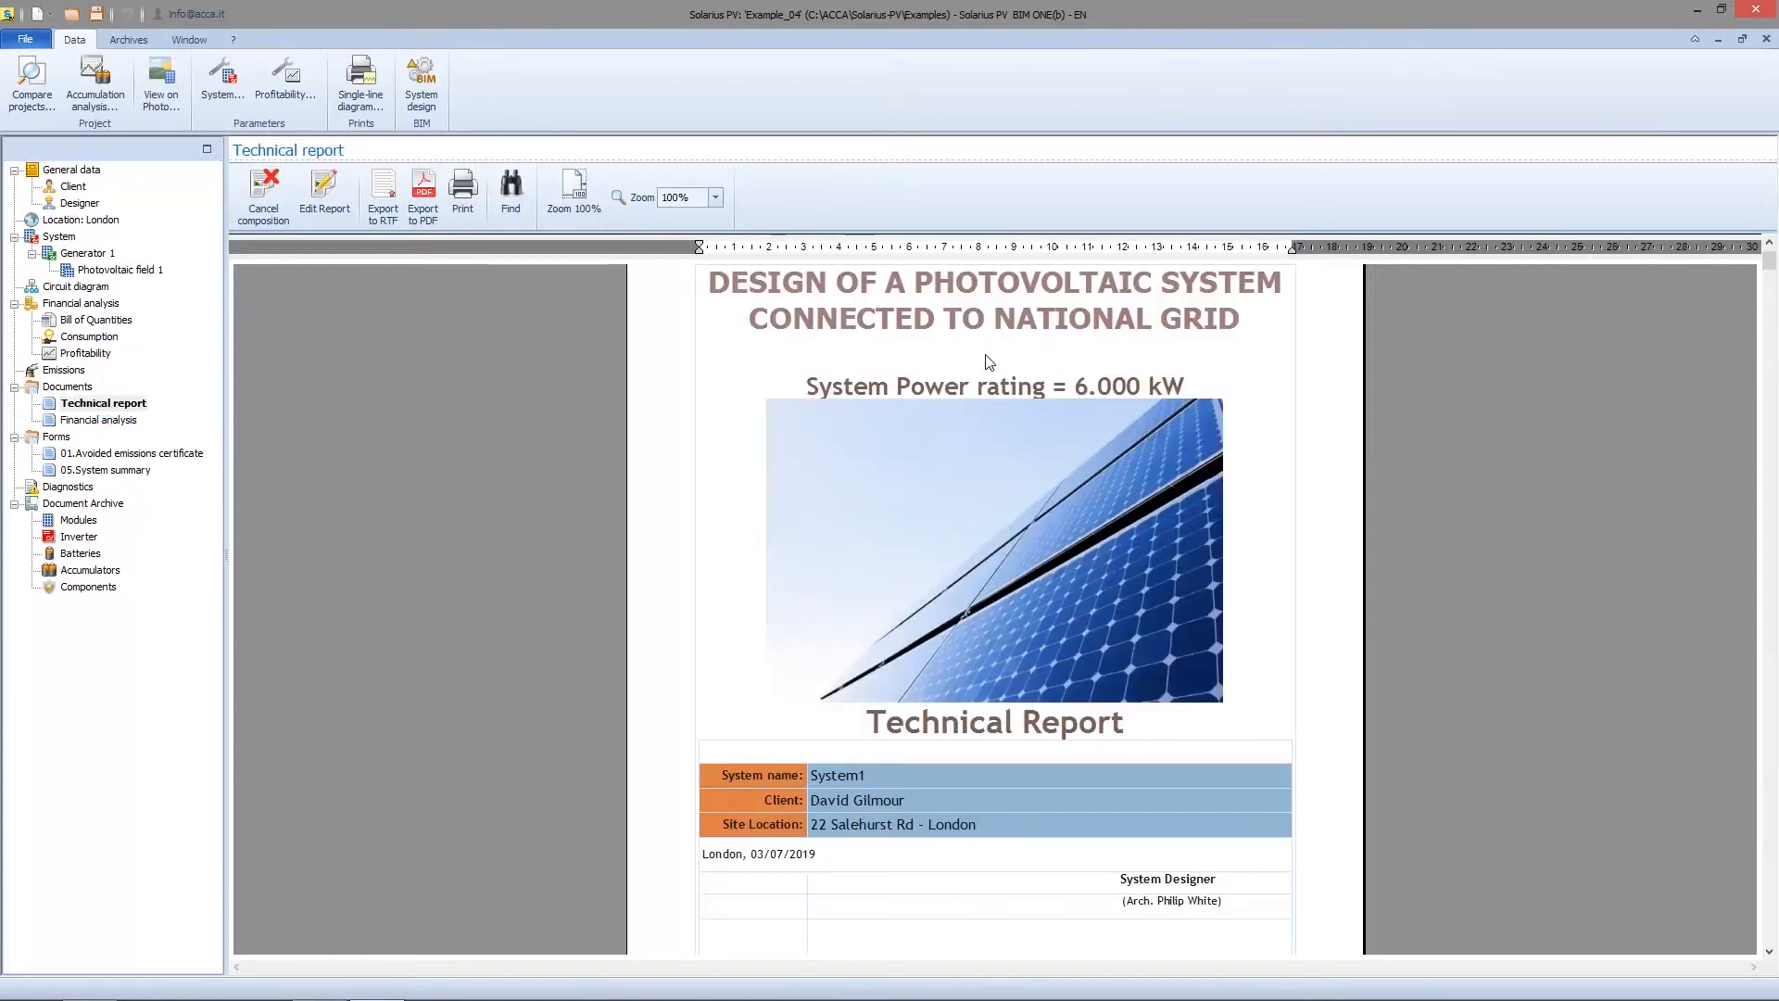
{"action": "scroll", "coordinate": [986, 361], "scroll_direction": "down", "scroll_amount": 15}
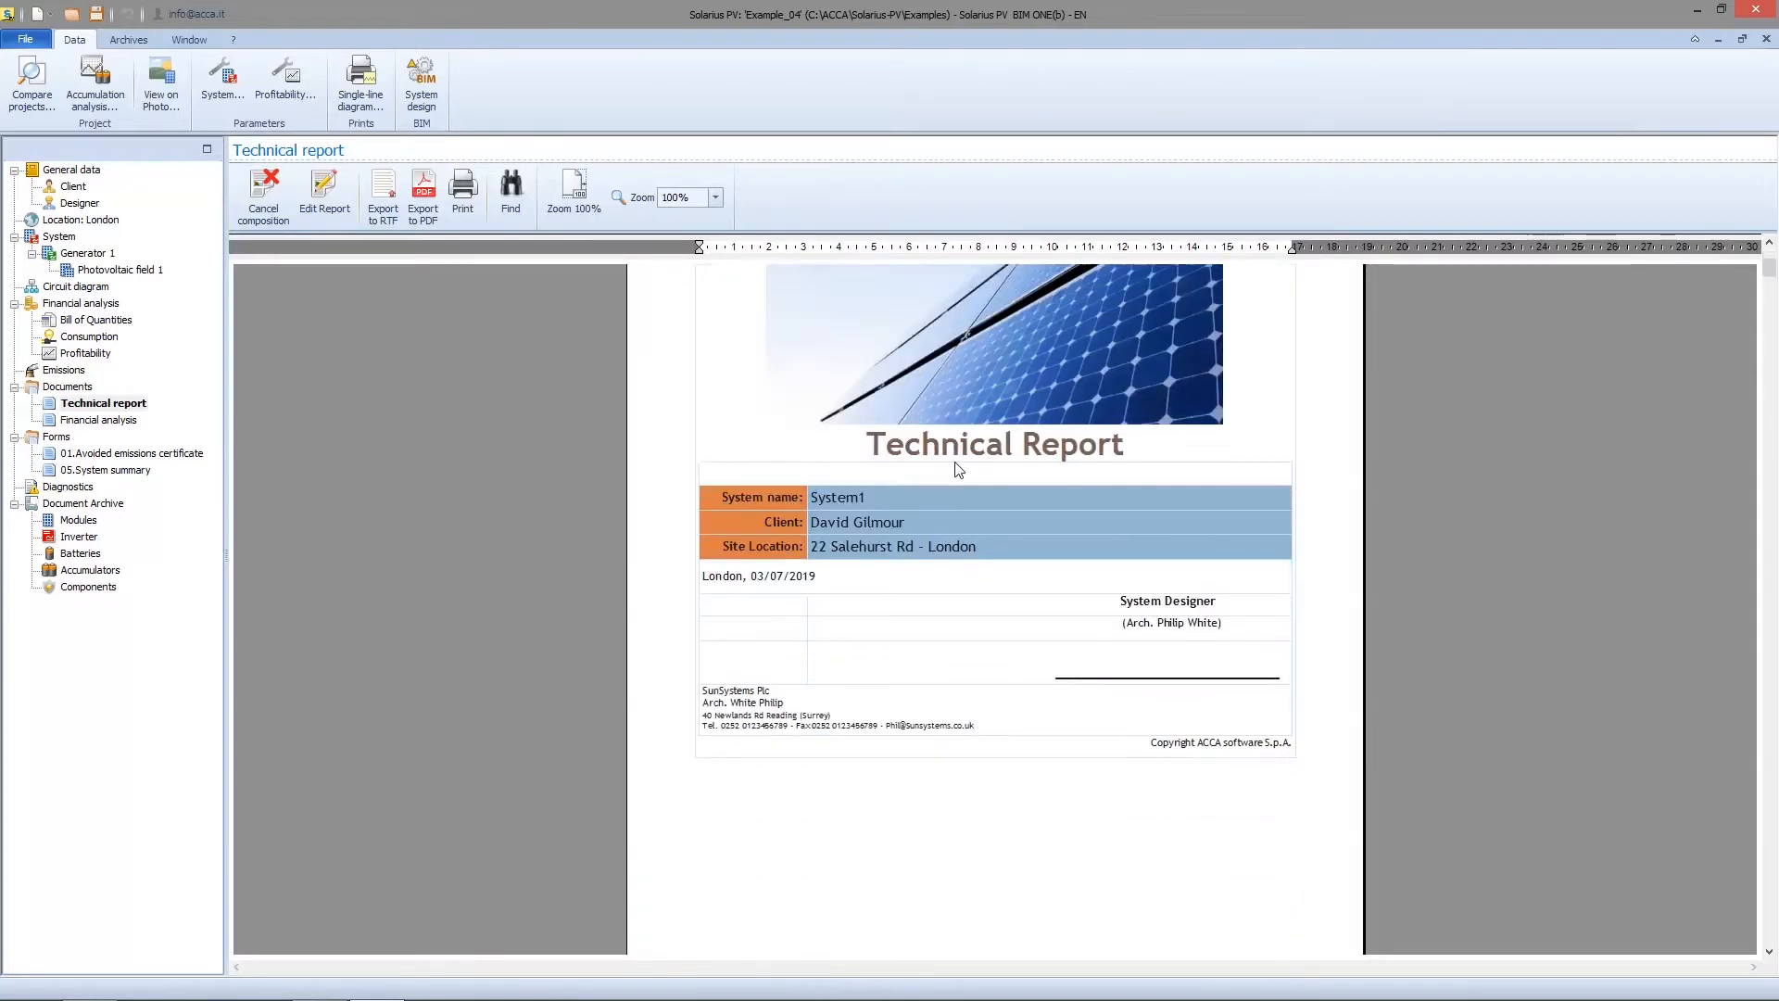
{"action": "scroll", "coordinate": [967, 460], "scroll_direction": "down", "scroll_amount": 2}
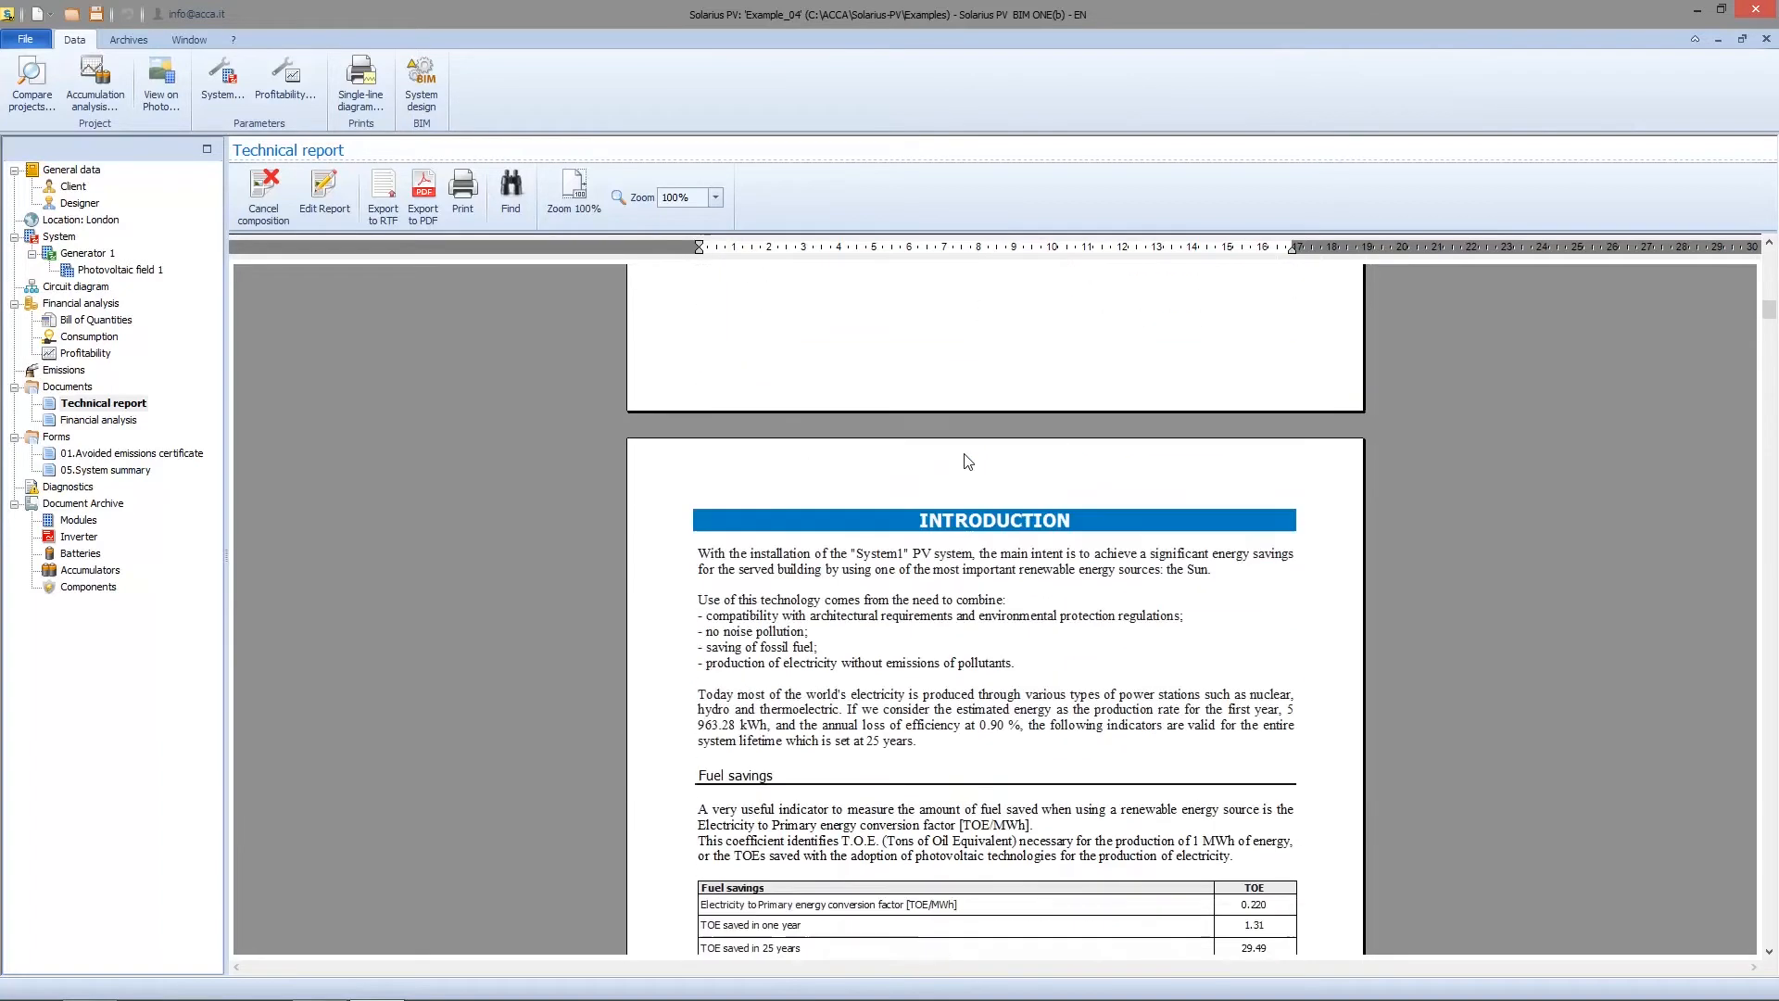
{"action": "scroll", "coordinate": [1027, 445], "scroll_direction": "up", "scroll_amount": 3}
{"action": "scroll", "coordinate": [1027, 445], "scroll_direction": "up", "scroll_amount": 10}
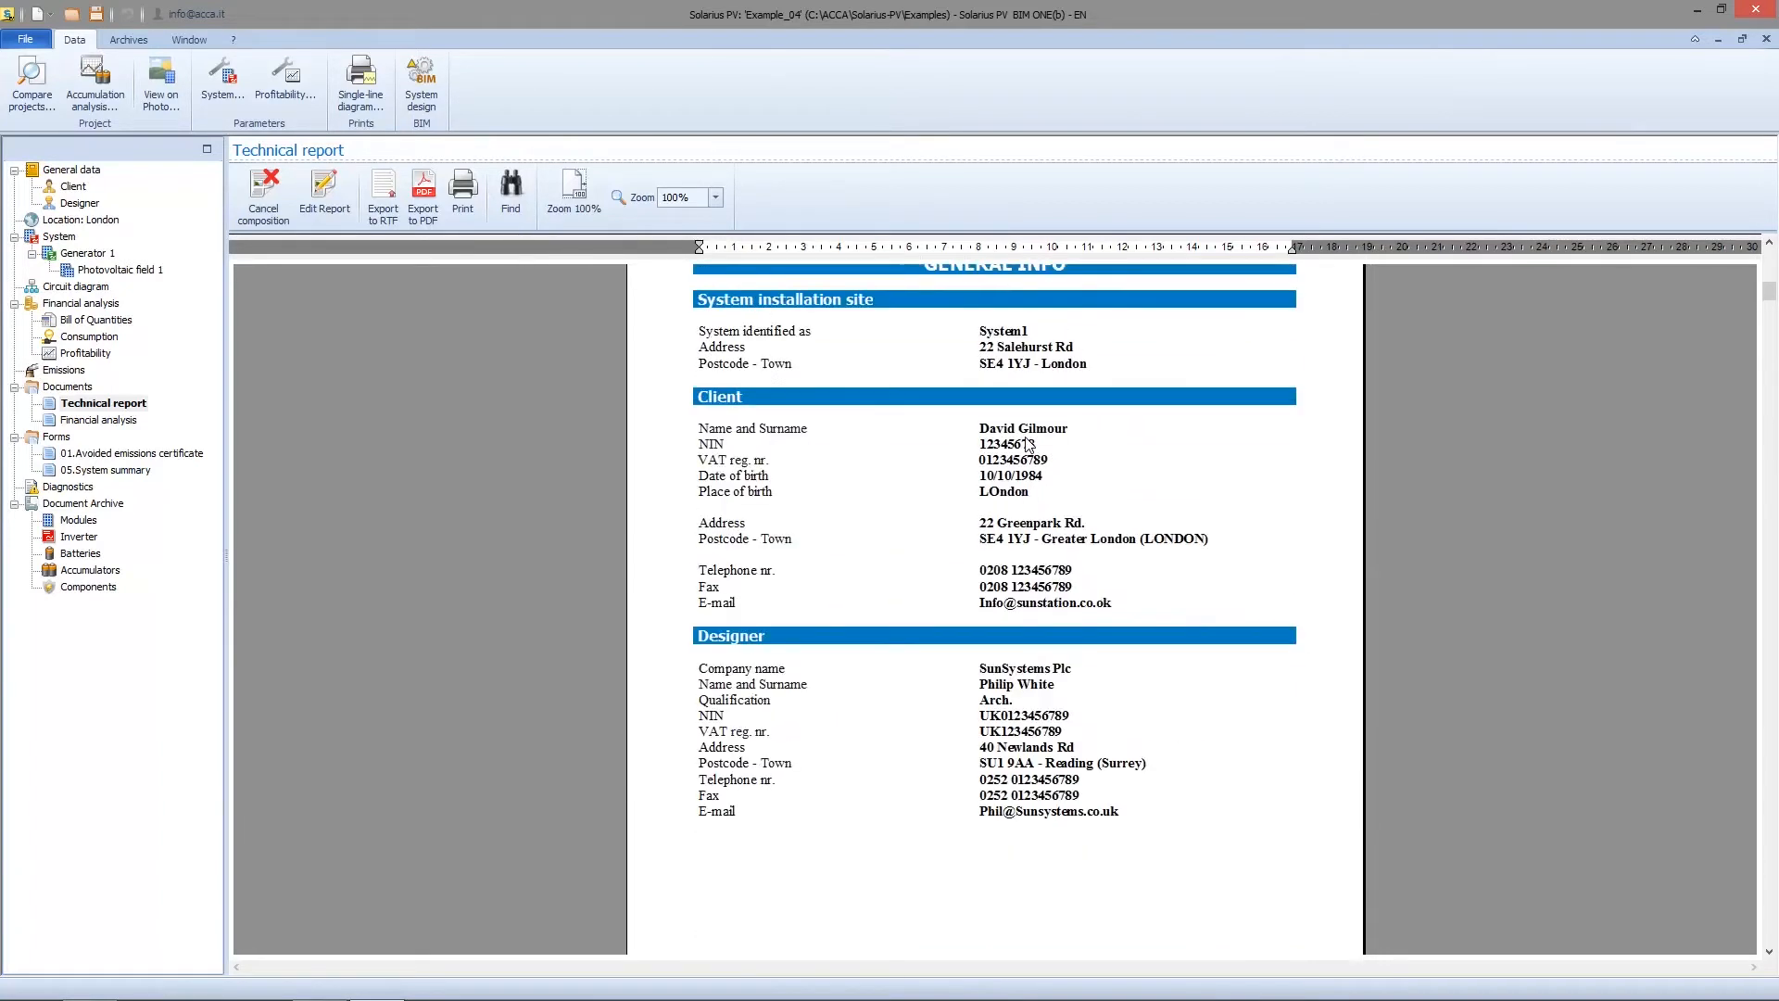
Step: Look through the reserved English front pages for the technical report in the Front page manager, and close it
{"action": "left_click", "coordinate": [137, 41]}
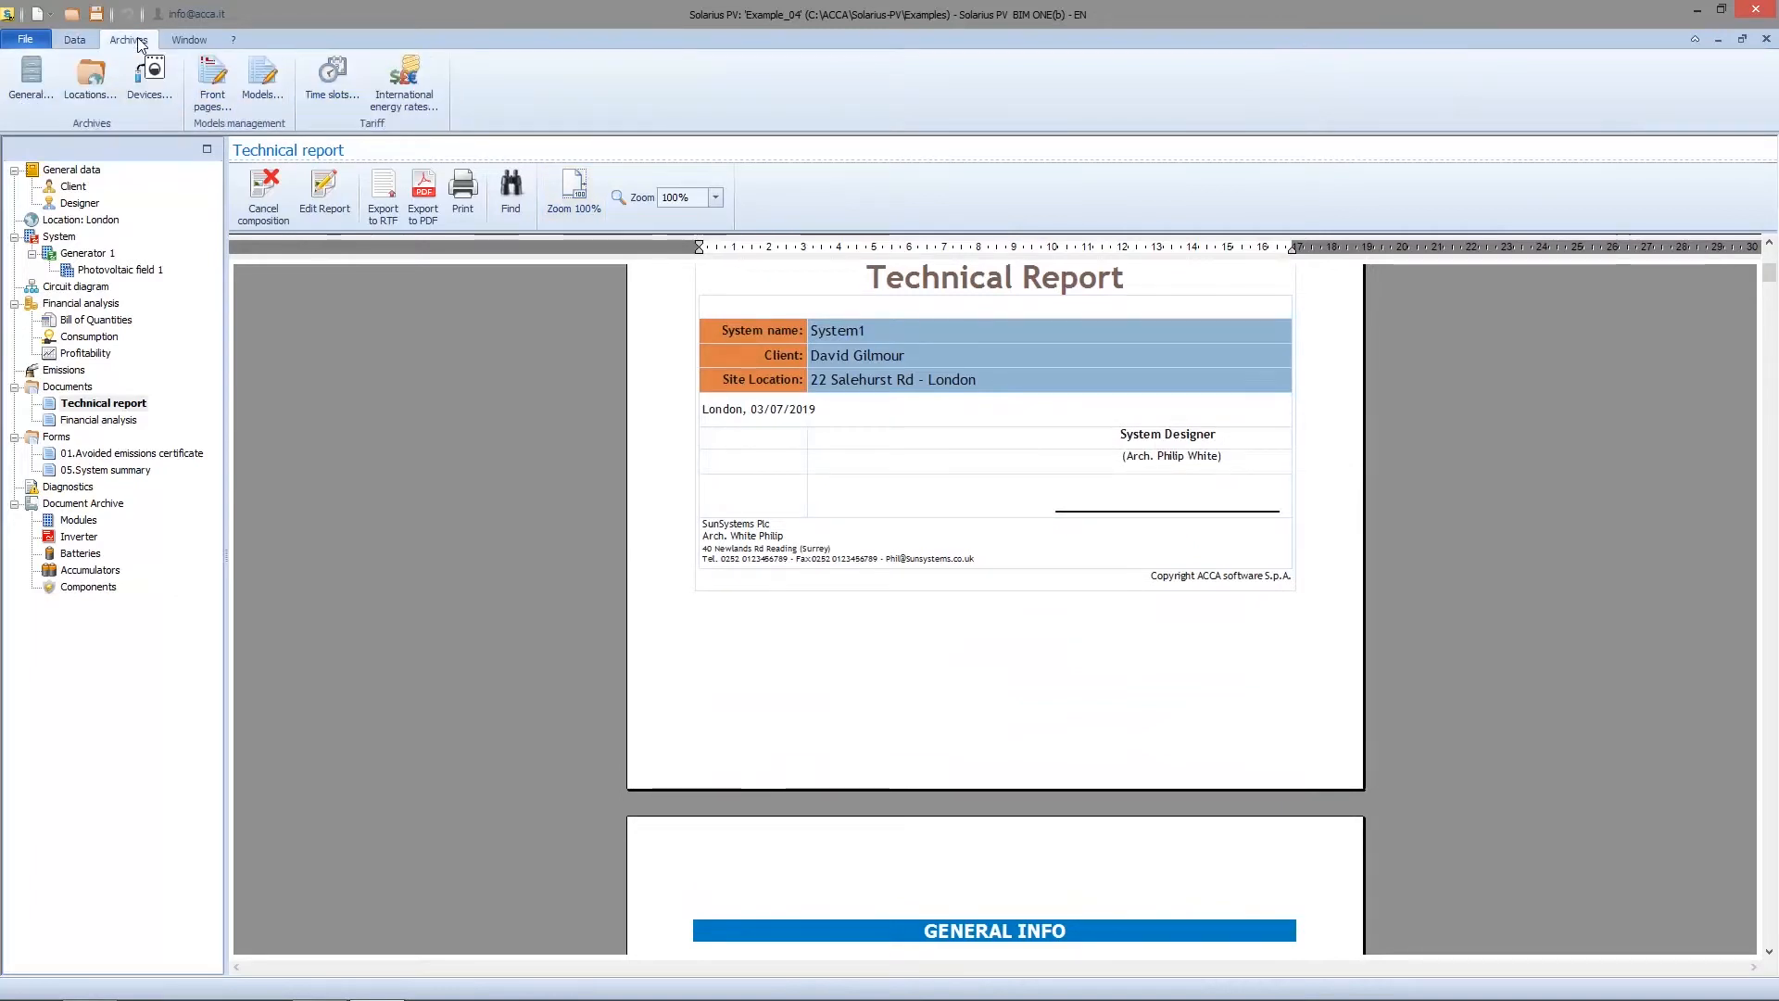
{"action": "left_click", "coordinate": [212, 85]}
{"action": "left_click", "coordinate": [271, 95]}
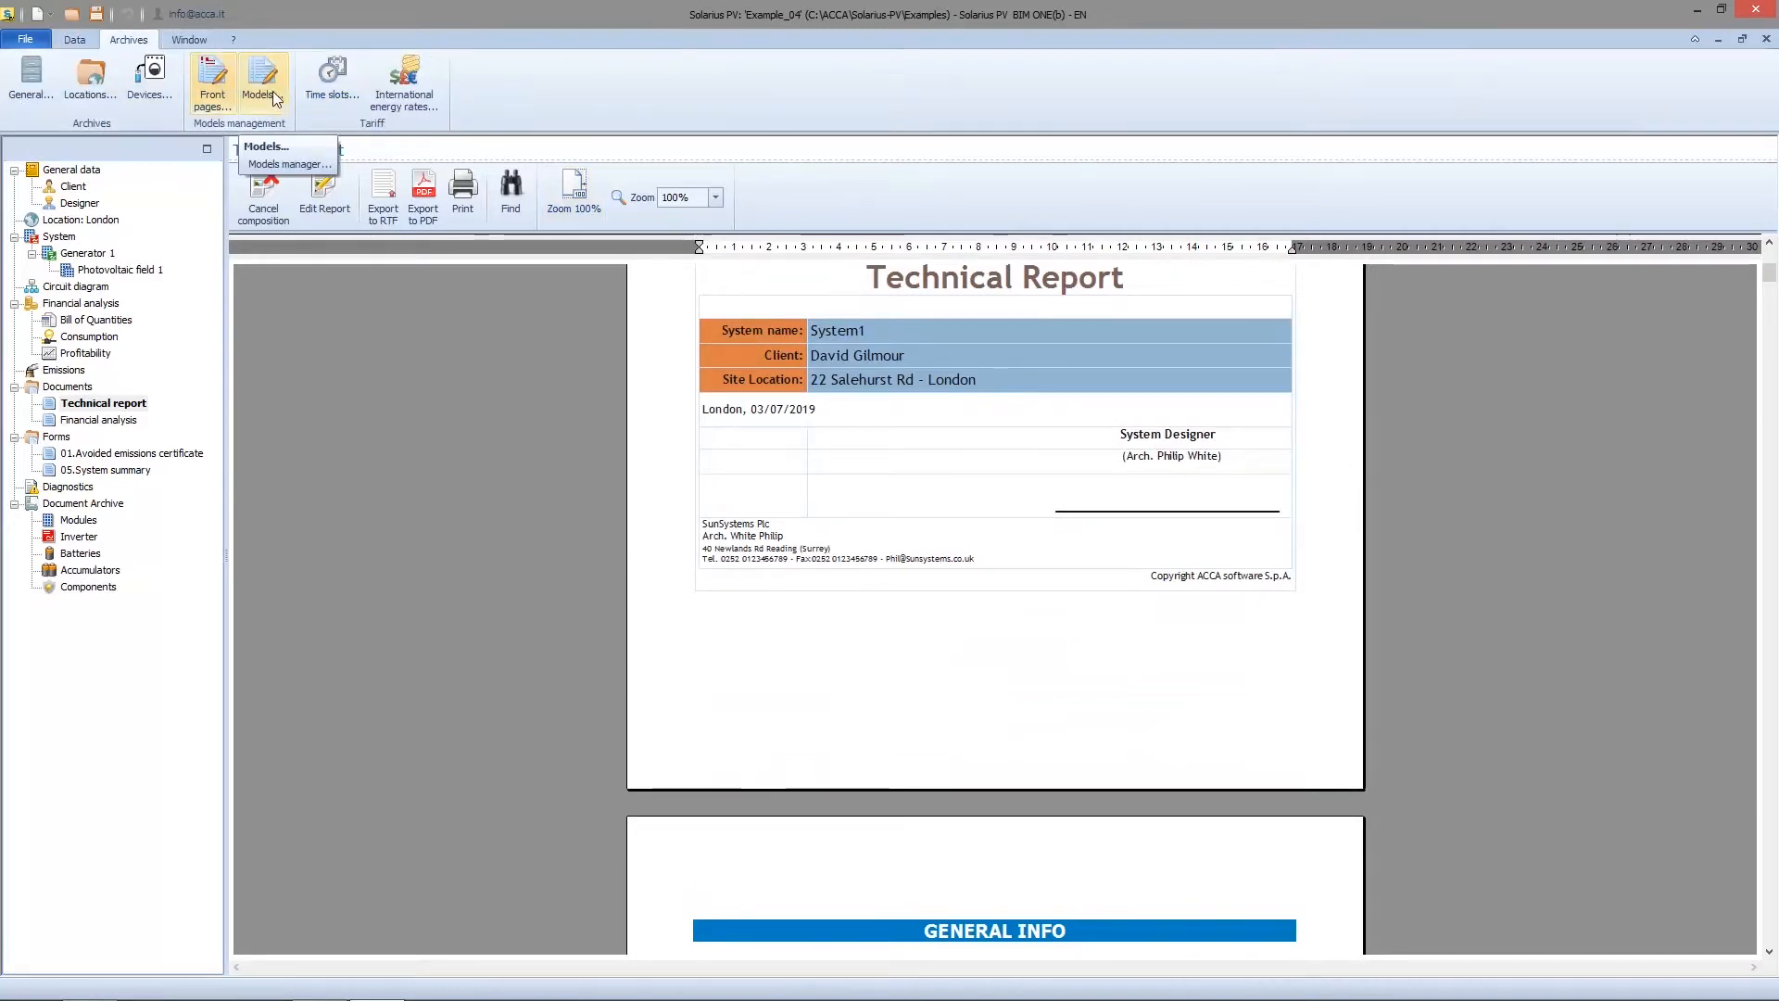
{"action": "left_click", "coordinate": [226, 89]}
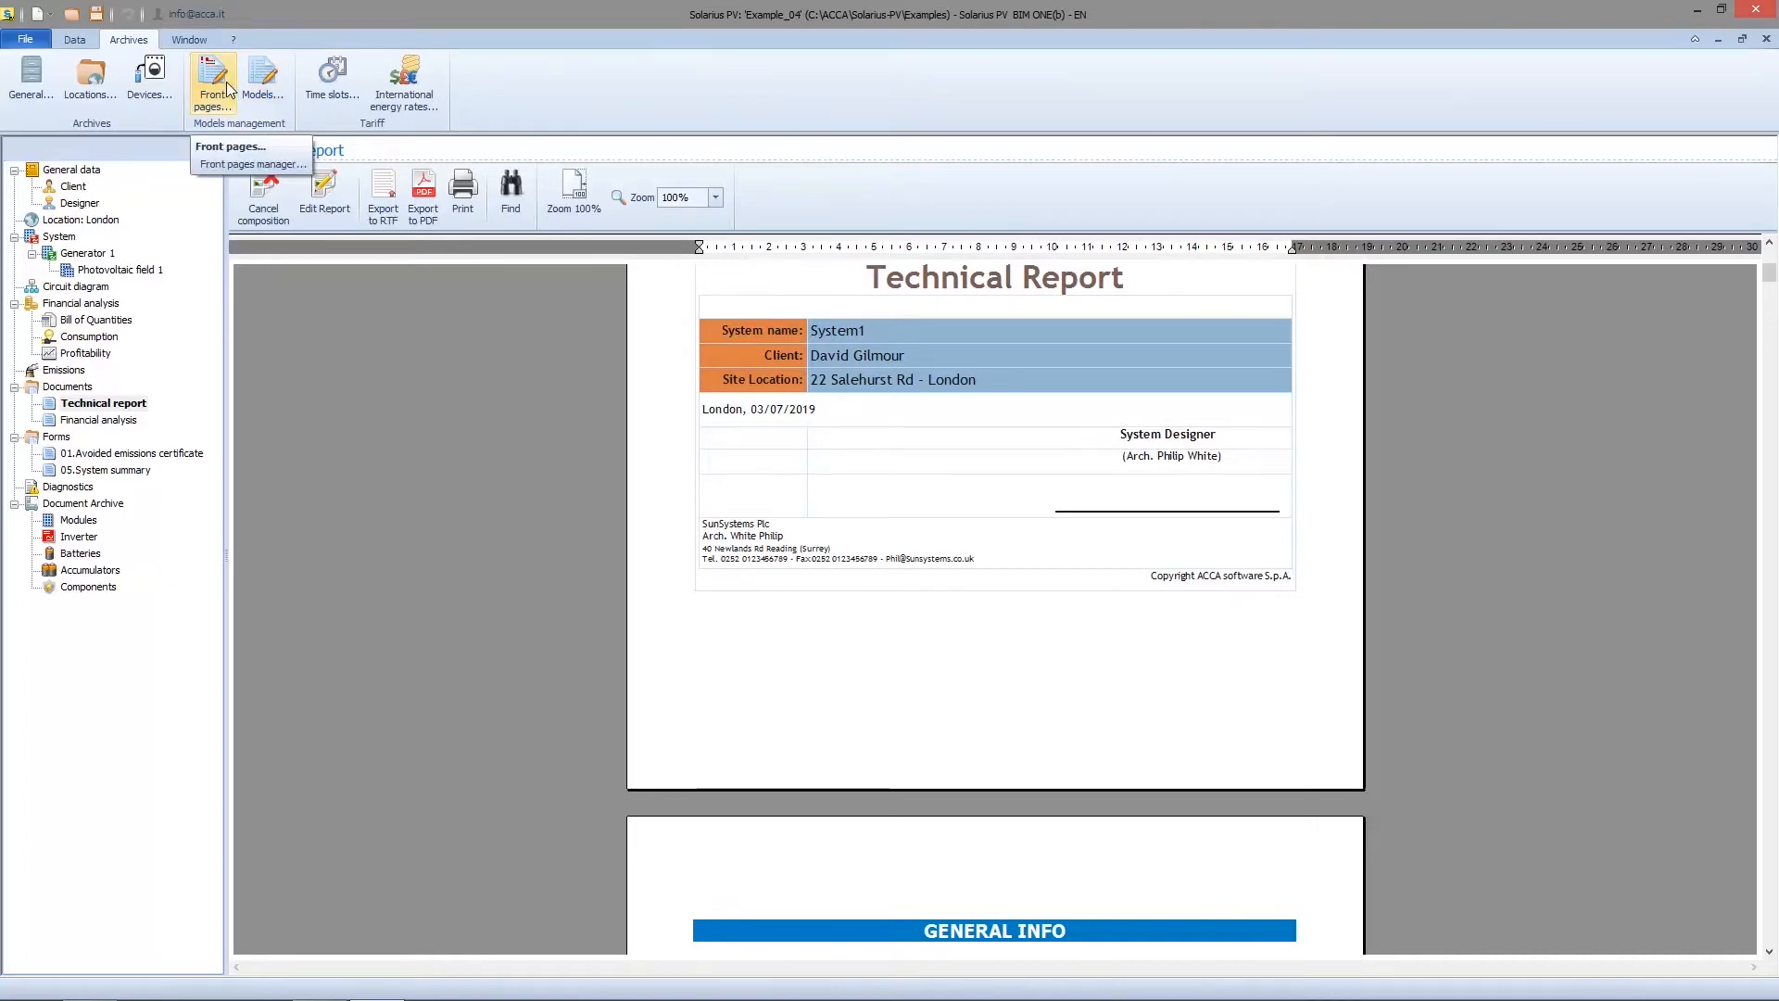
{"action": "left_click", "coordinate": [229, 89]}
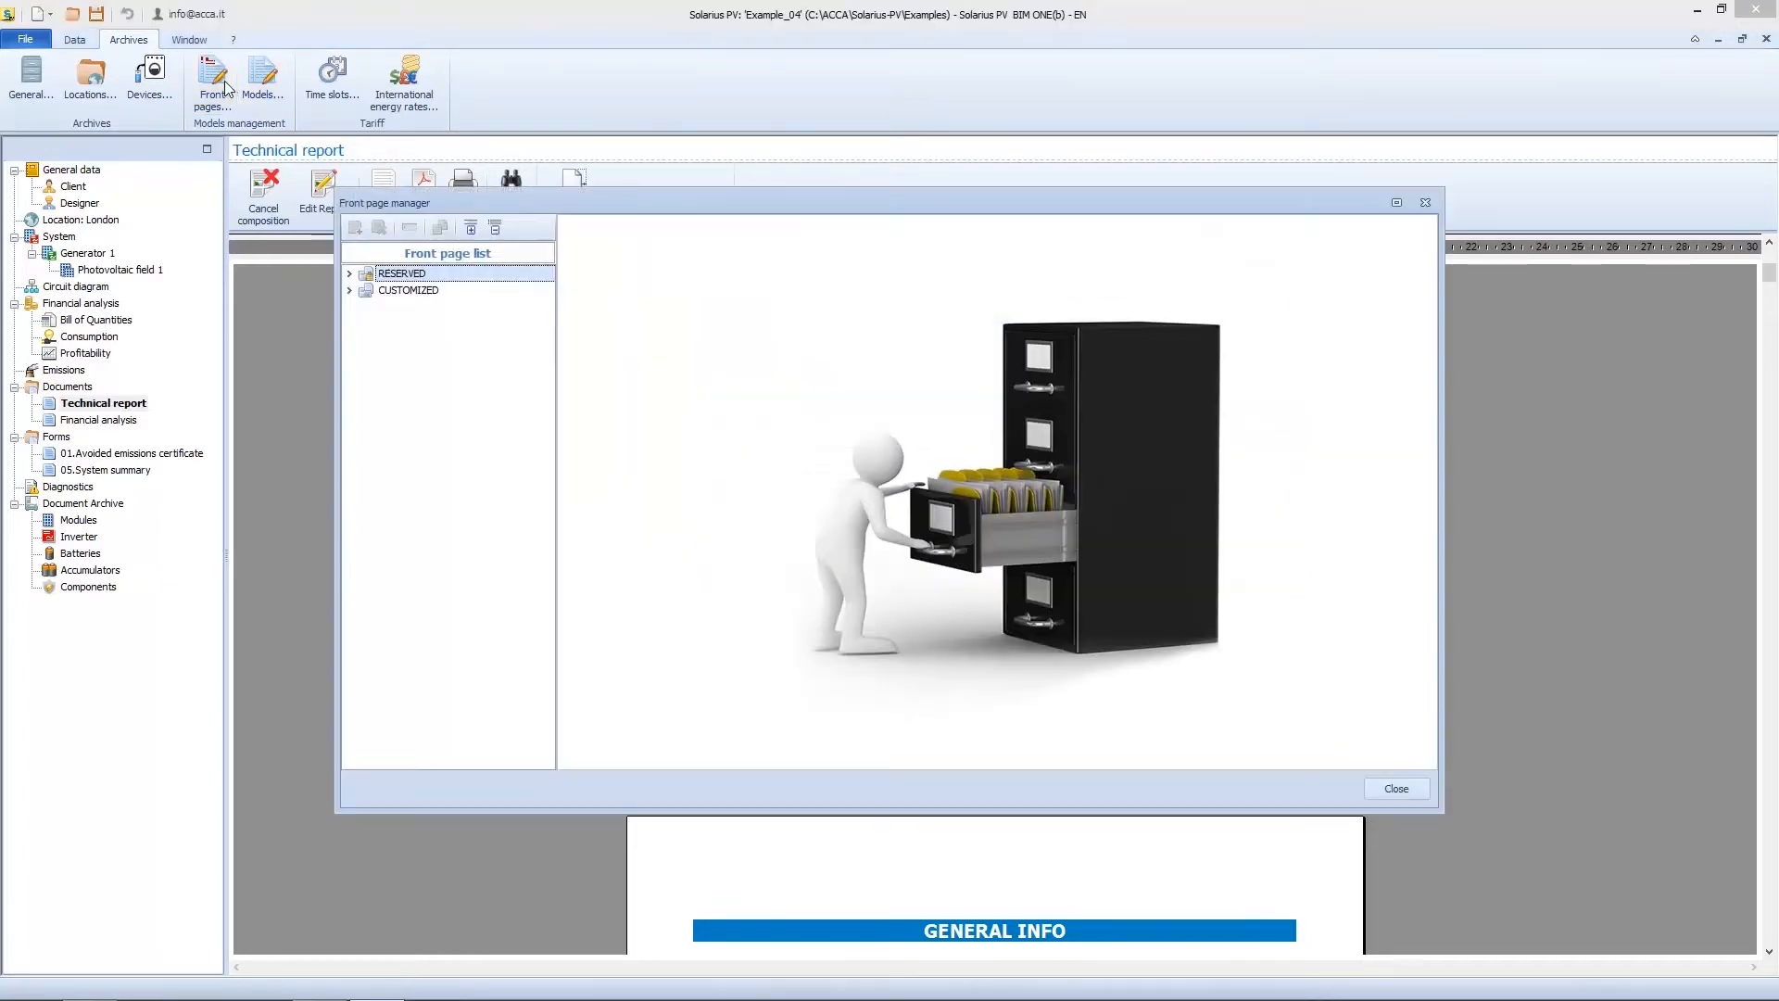
{"action": "left_click_drag", "start_coordinate": [357, 188], "coordinate": [276, 181]}
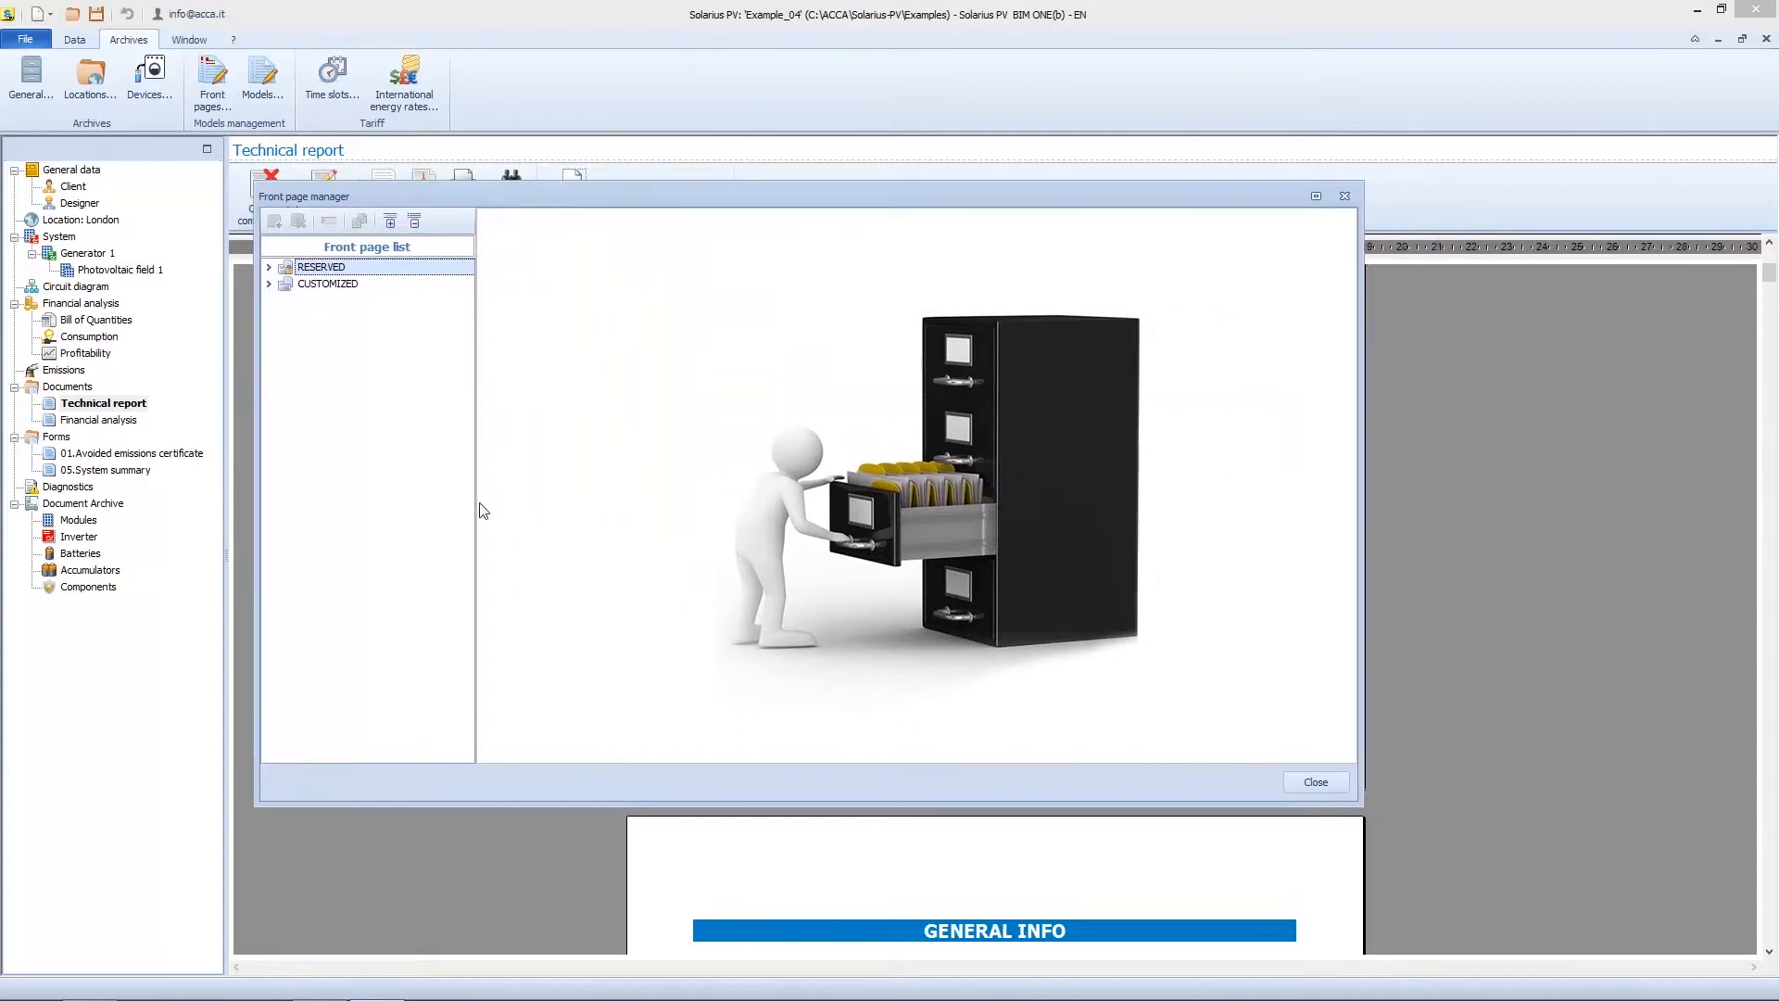
{"action": "left_click", "coordinate": [268, 267]}
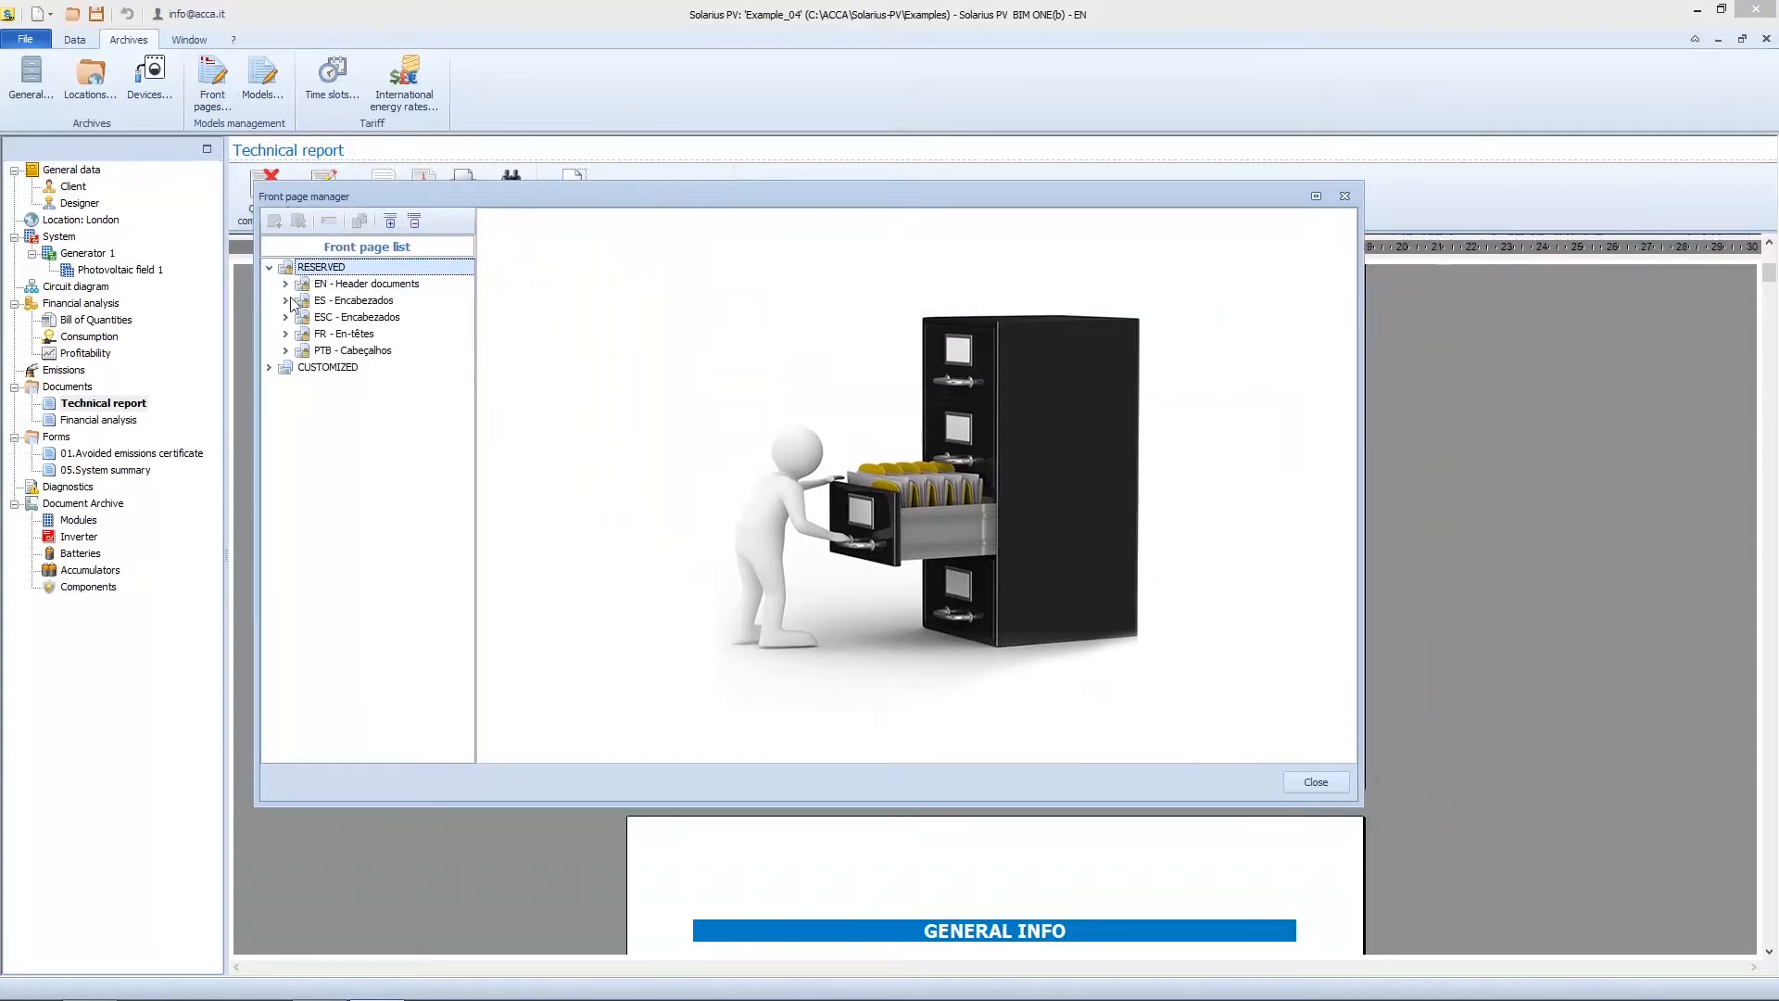
{"action": "left_click", "coordinate": [286, 285]}
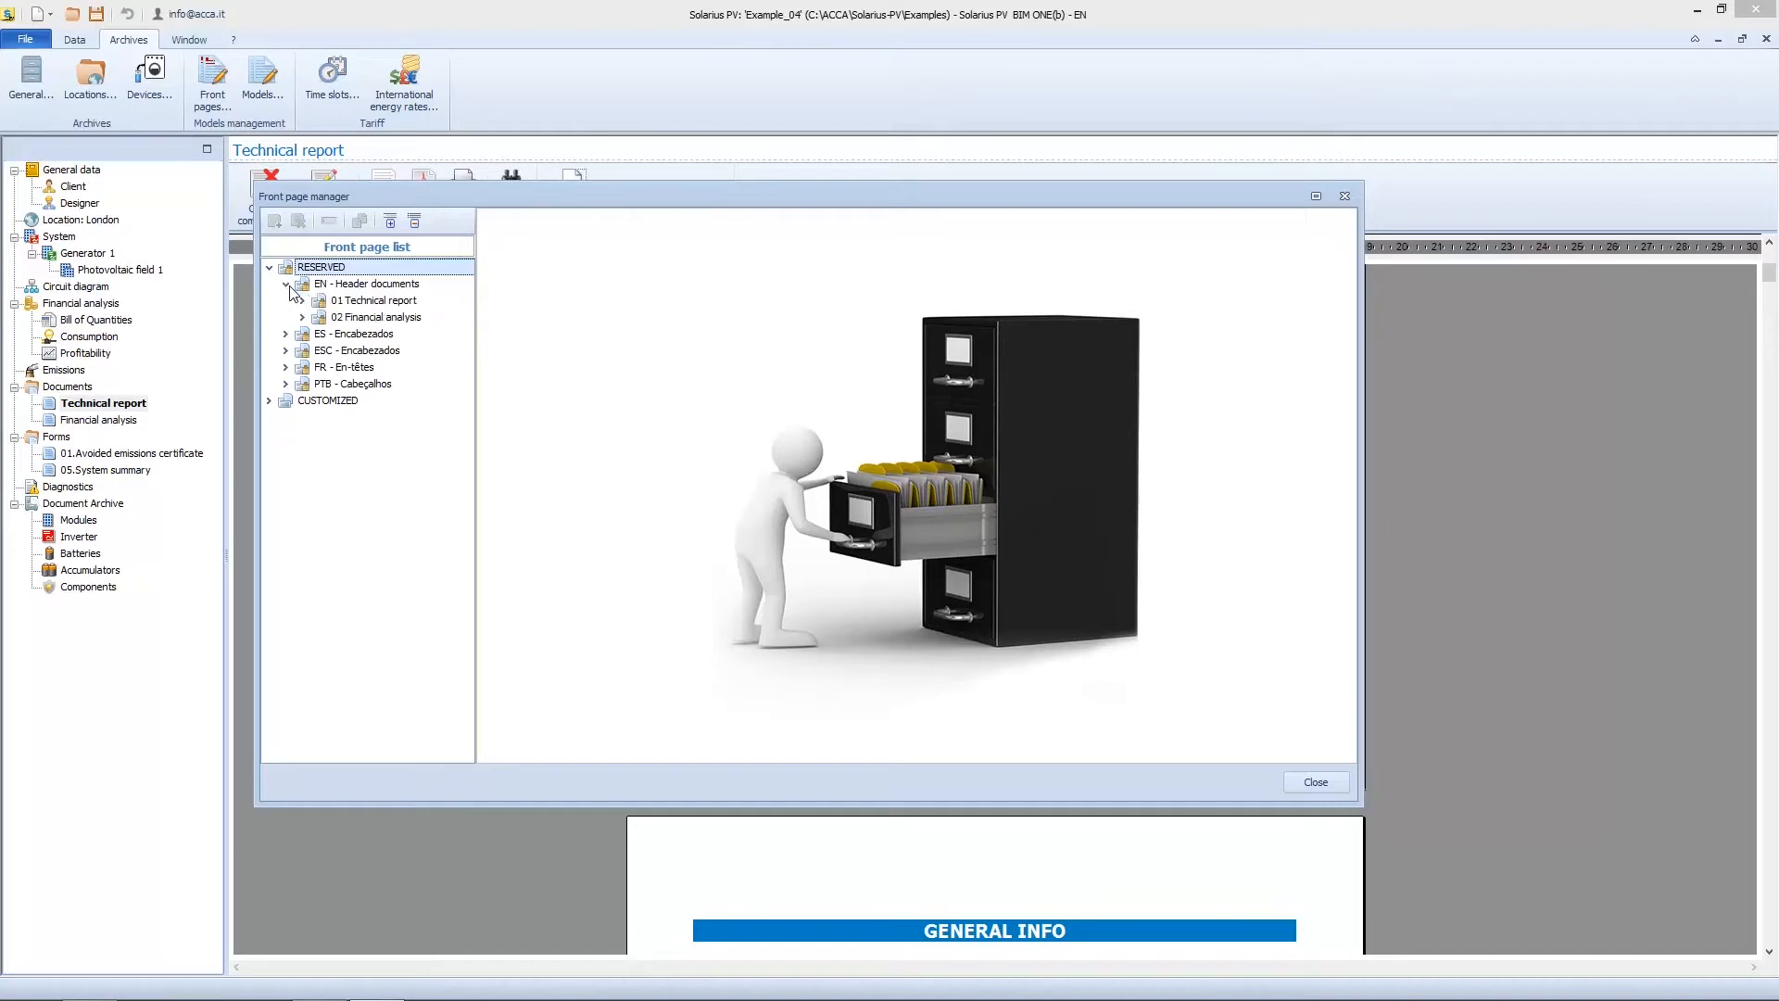
{"action": "left_click", "coordinate": [303, 301]}
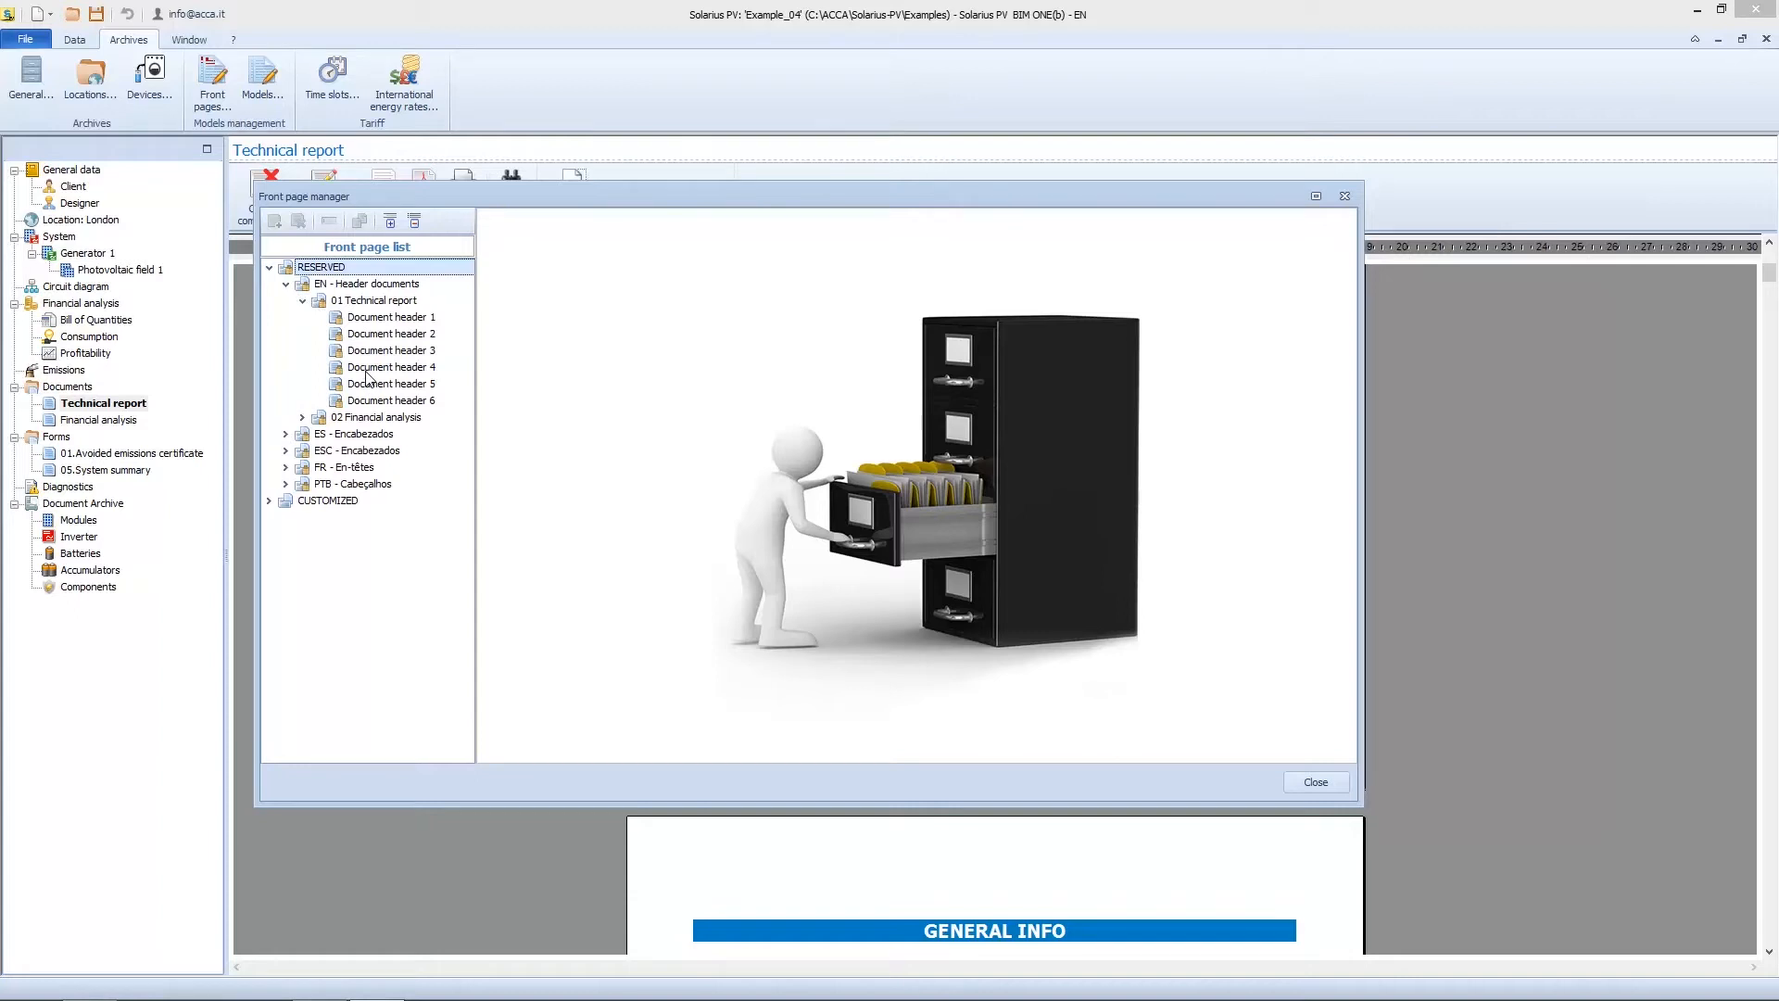
{"action": "left_click", "coordinate": [1312, 783]}
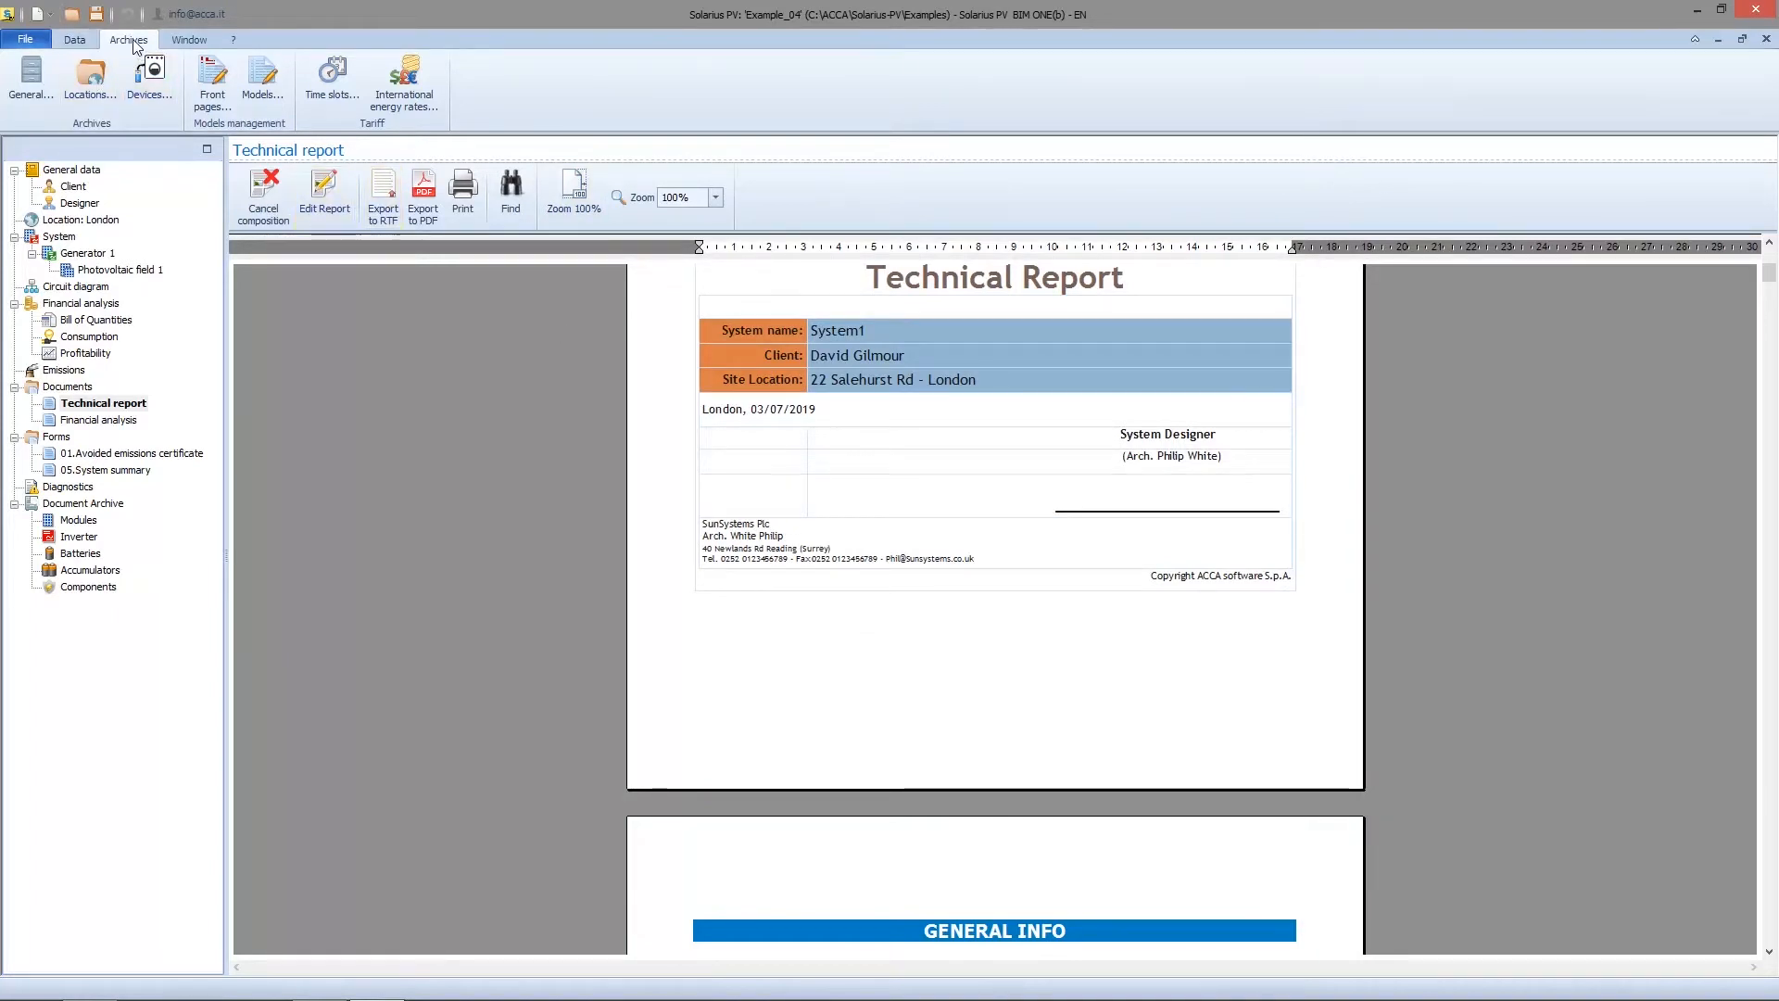
Step: Duplicate the reserved EN Technical report template into the customized EN - Models folder under the name Technical report - PERS
{"action": "left_click", "coordinate": [263, 79]}
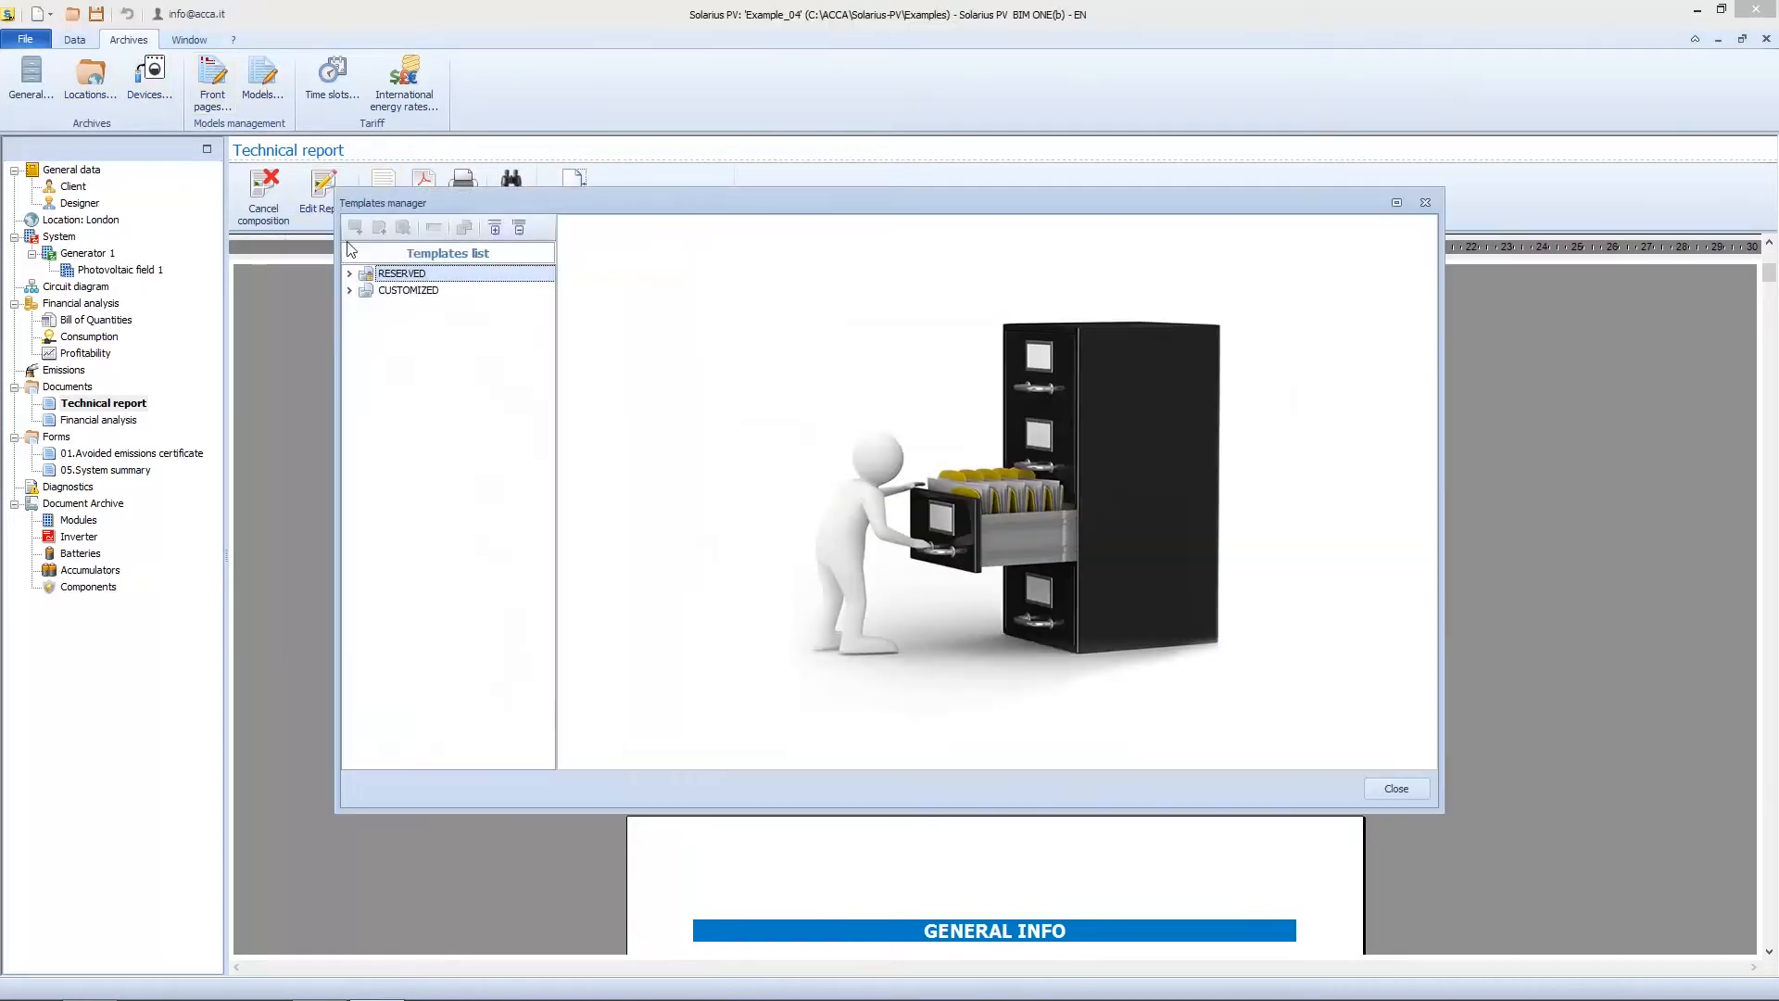
{"action": "left_click", "coordinate": [351, 274]}
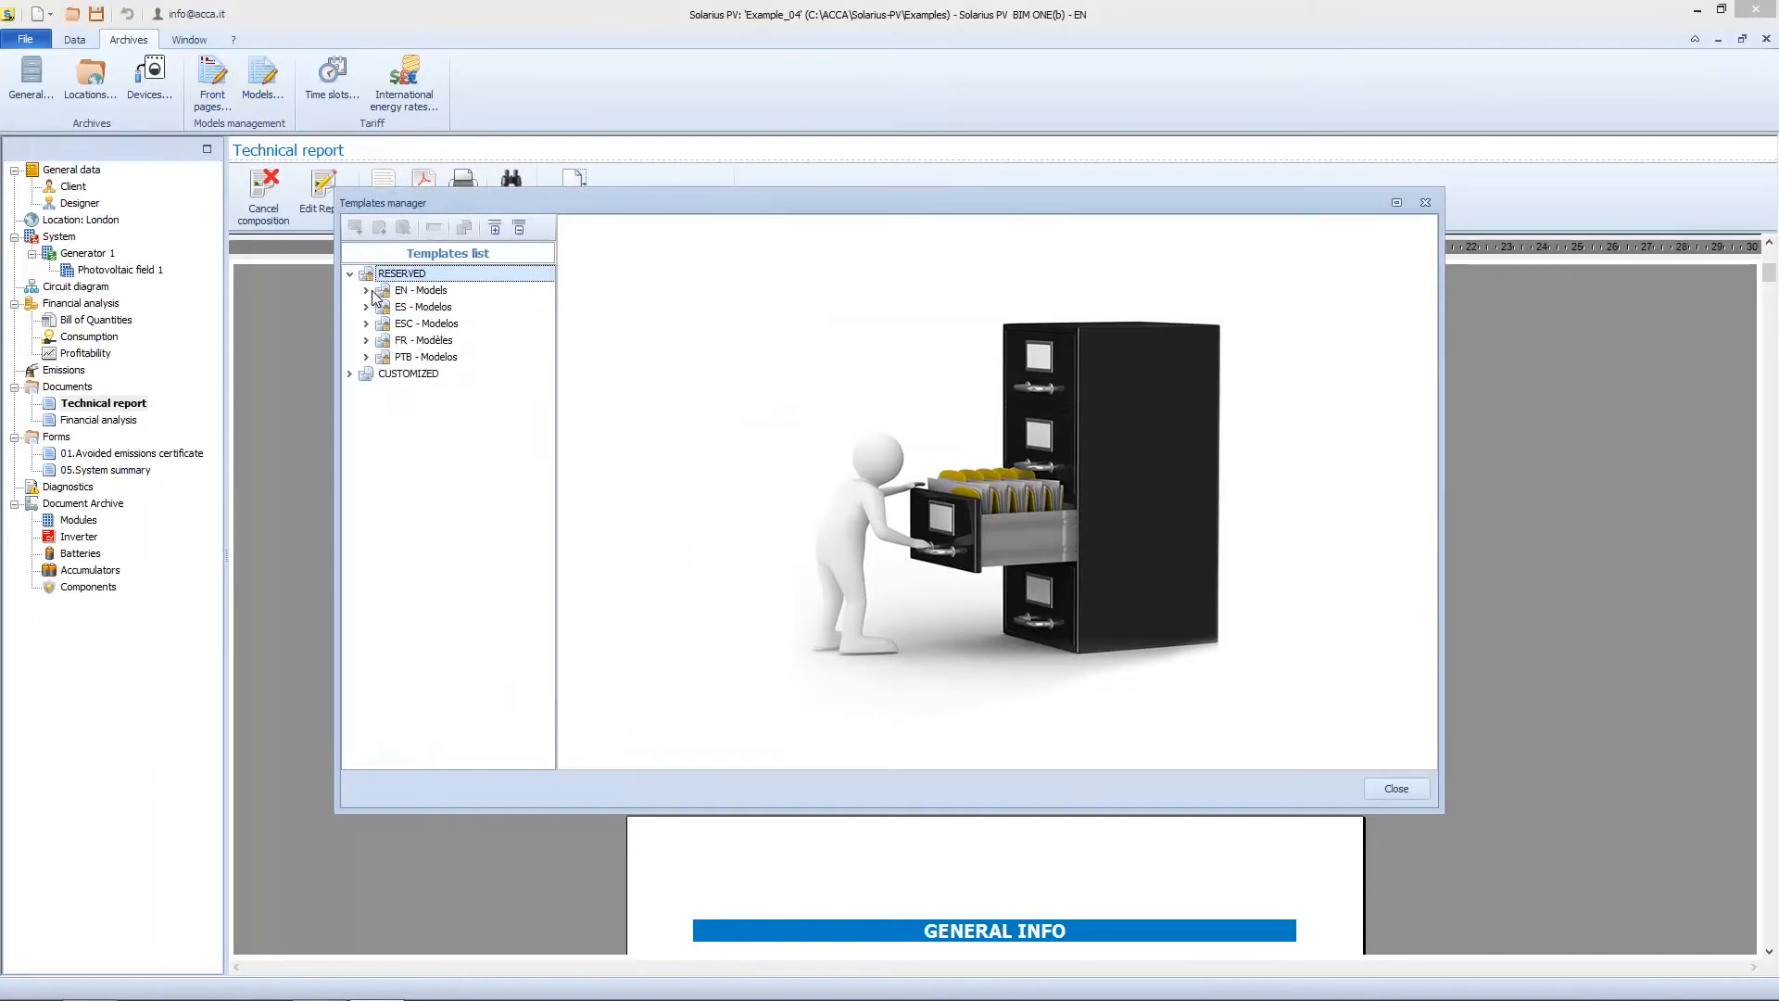
{"action": "left_click", "coordinate": [373, 292]}
{"action": "left_click", "coordinate": [384, 308]}
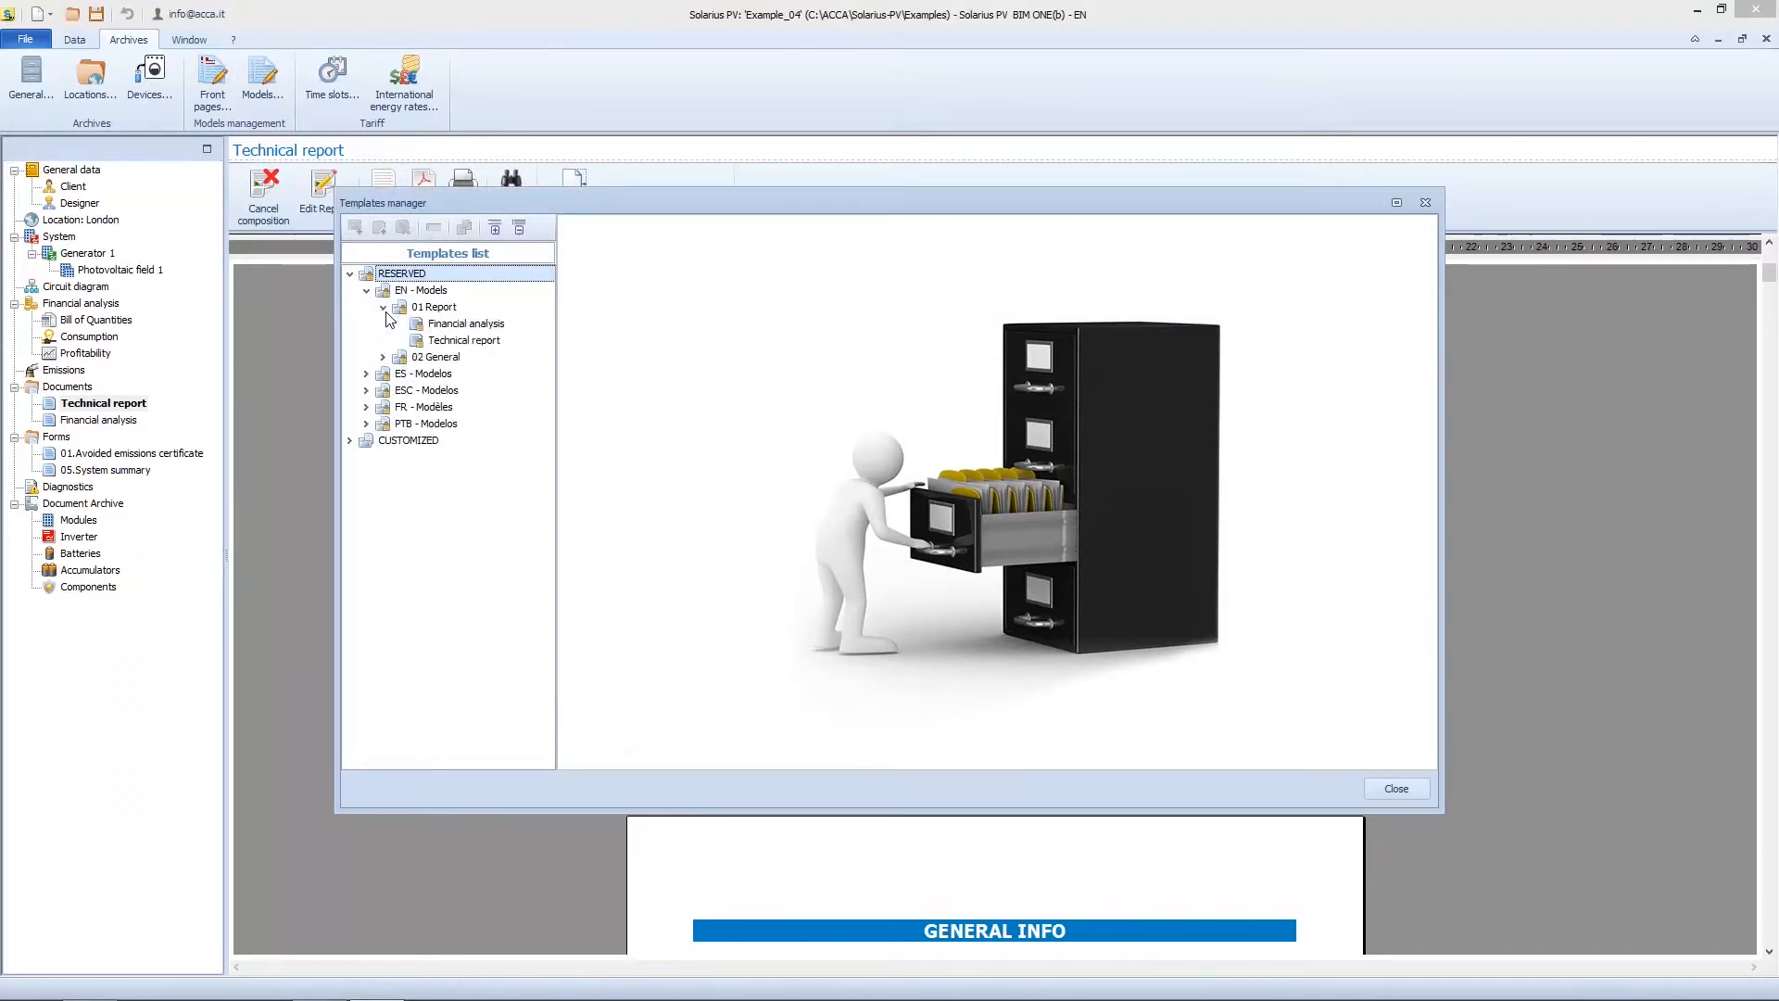
{"action": "left_click", "coordinate": [466, 341]}
{"action": "right_click", "coordinate": [475, 347]}
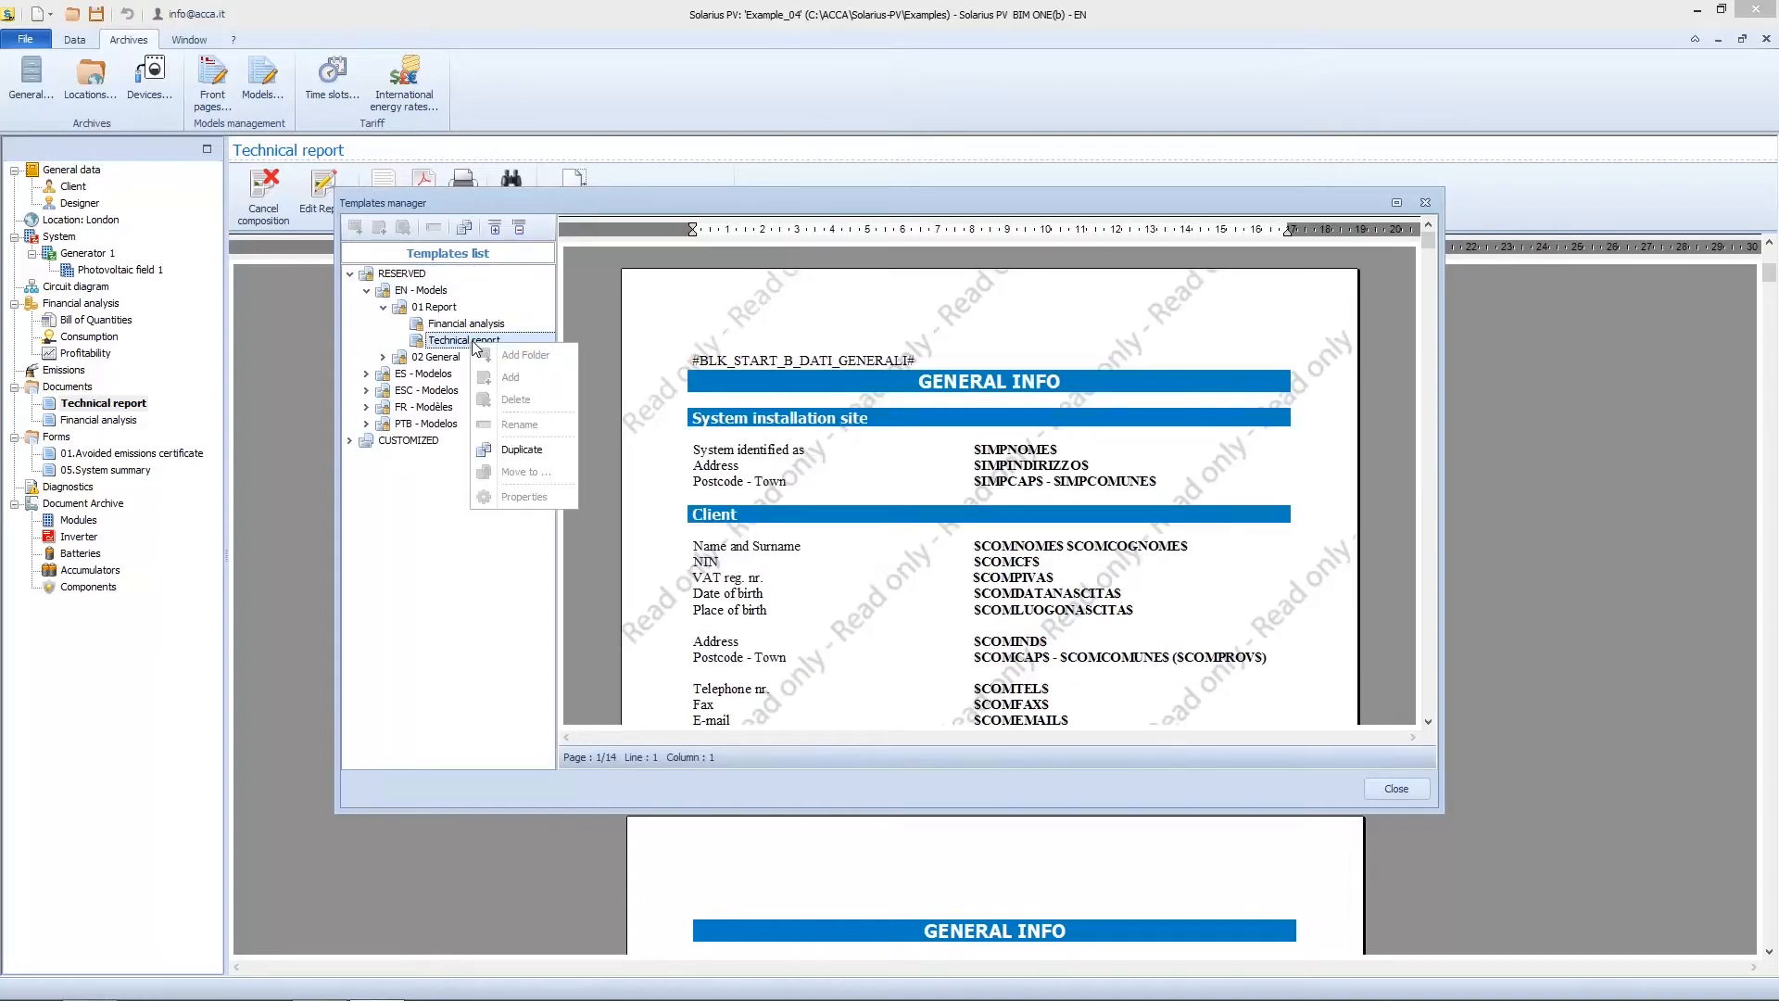
{"action": "left_click", "coordinate": [523, 450]}
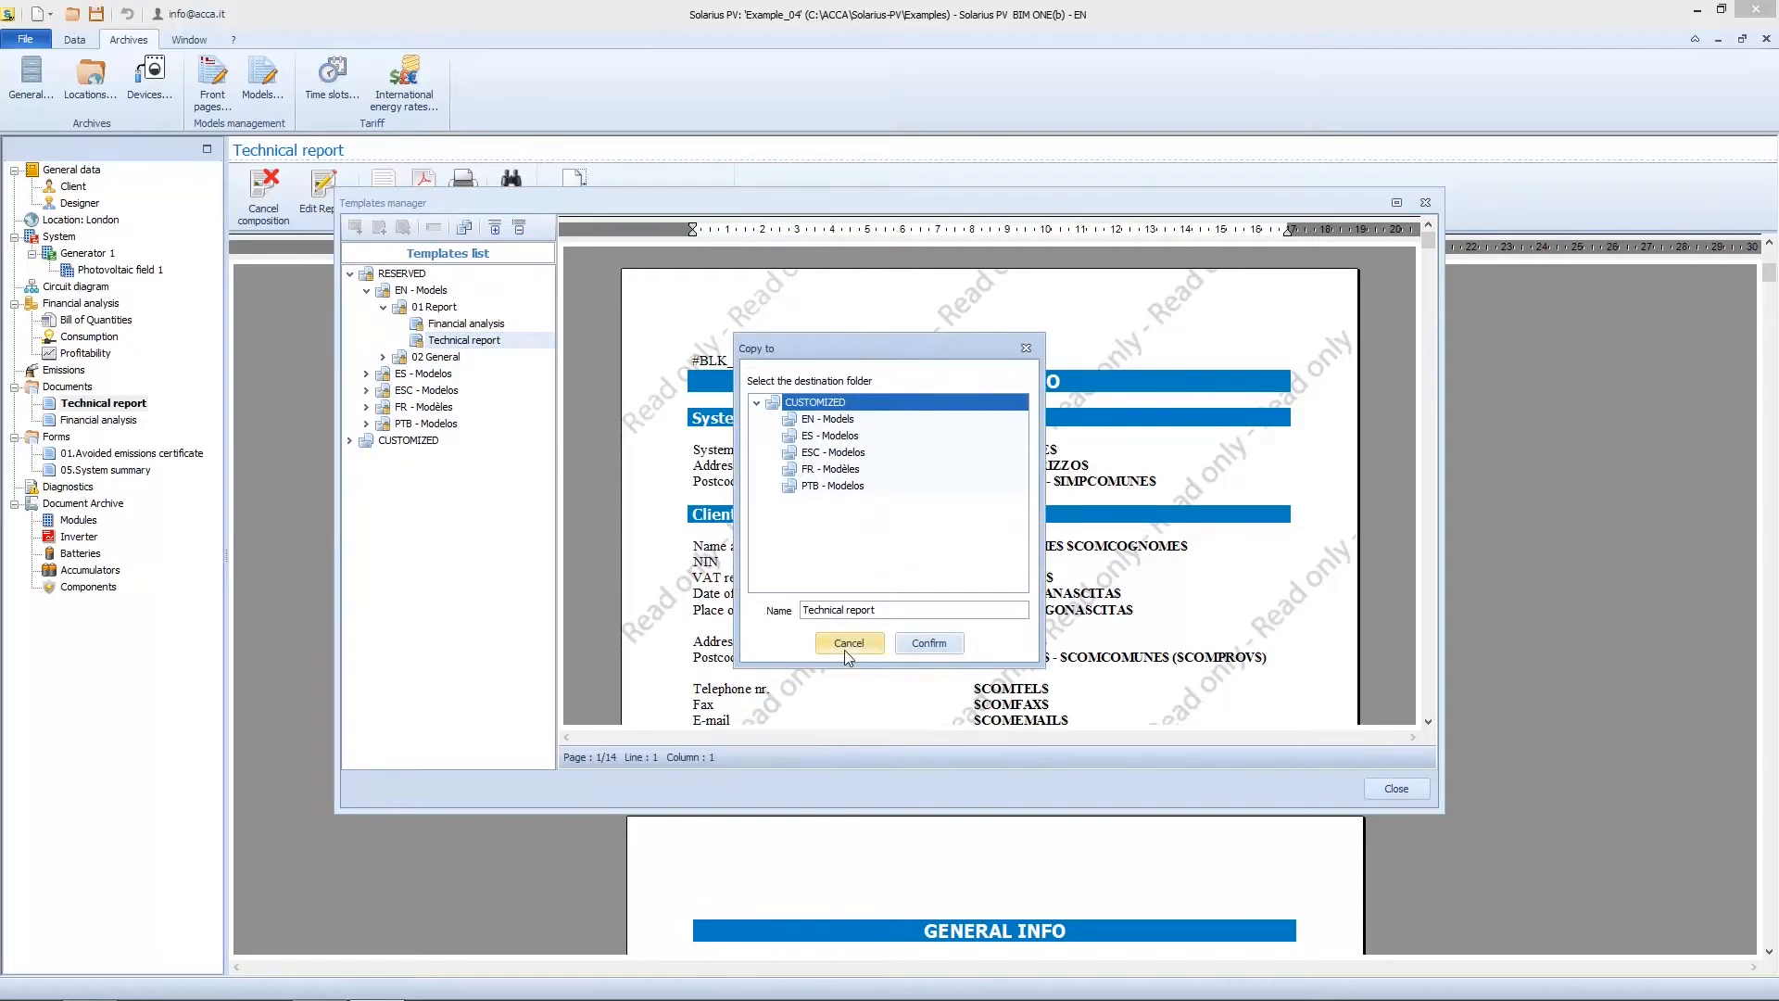
{"action": "left_click", "coordinate": [821, 420]}
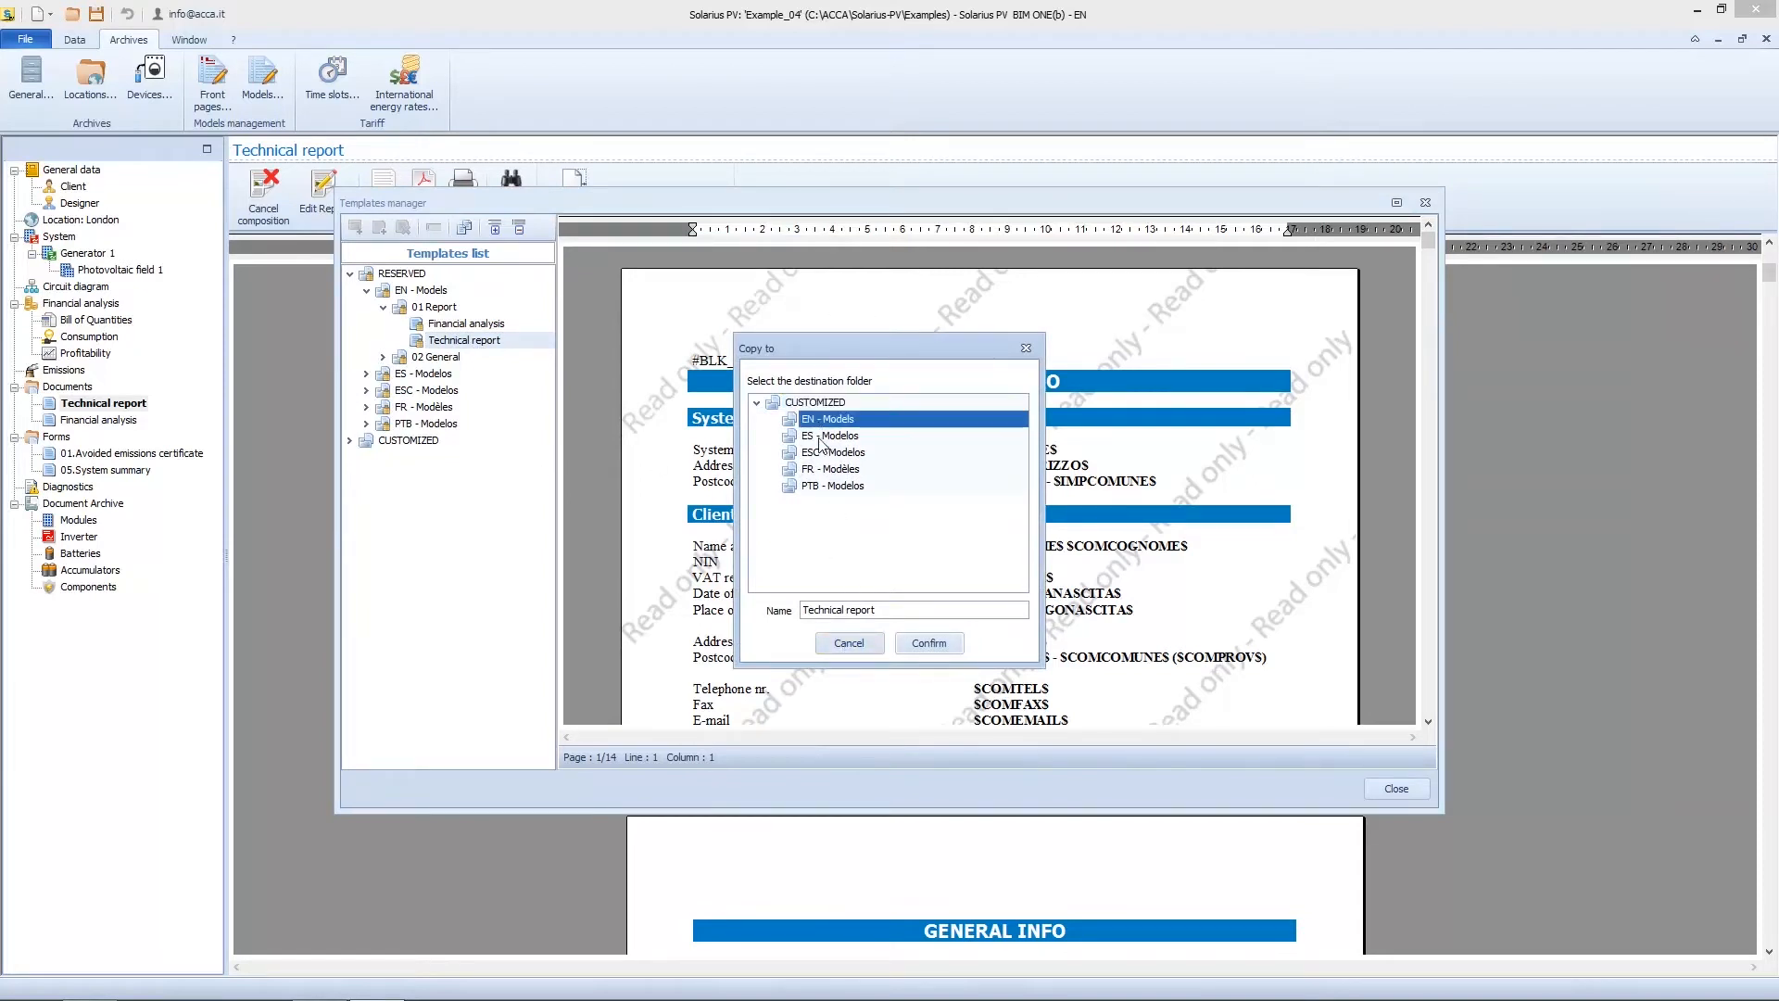
{"action": "left_click", "coordinate": [888, 606]}
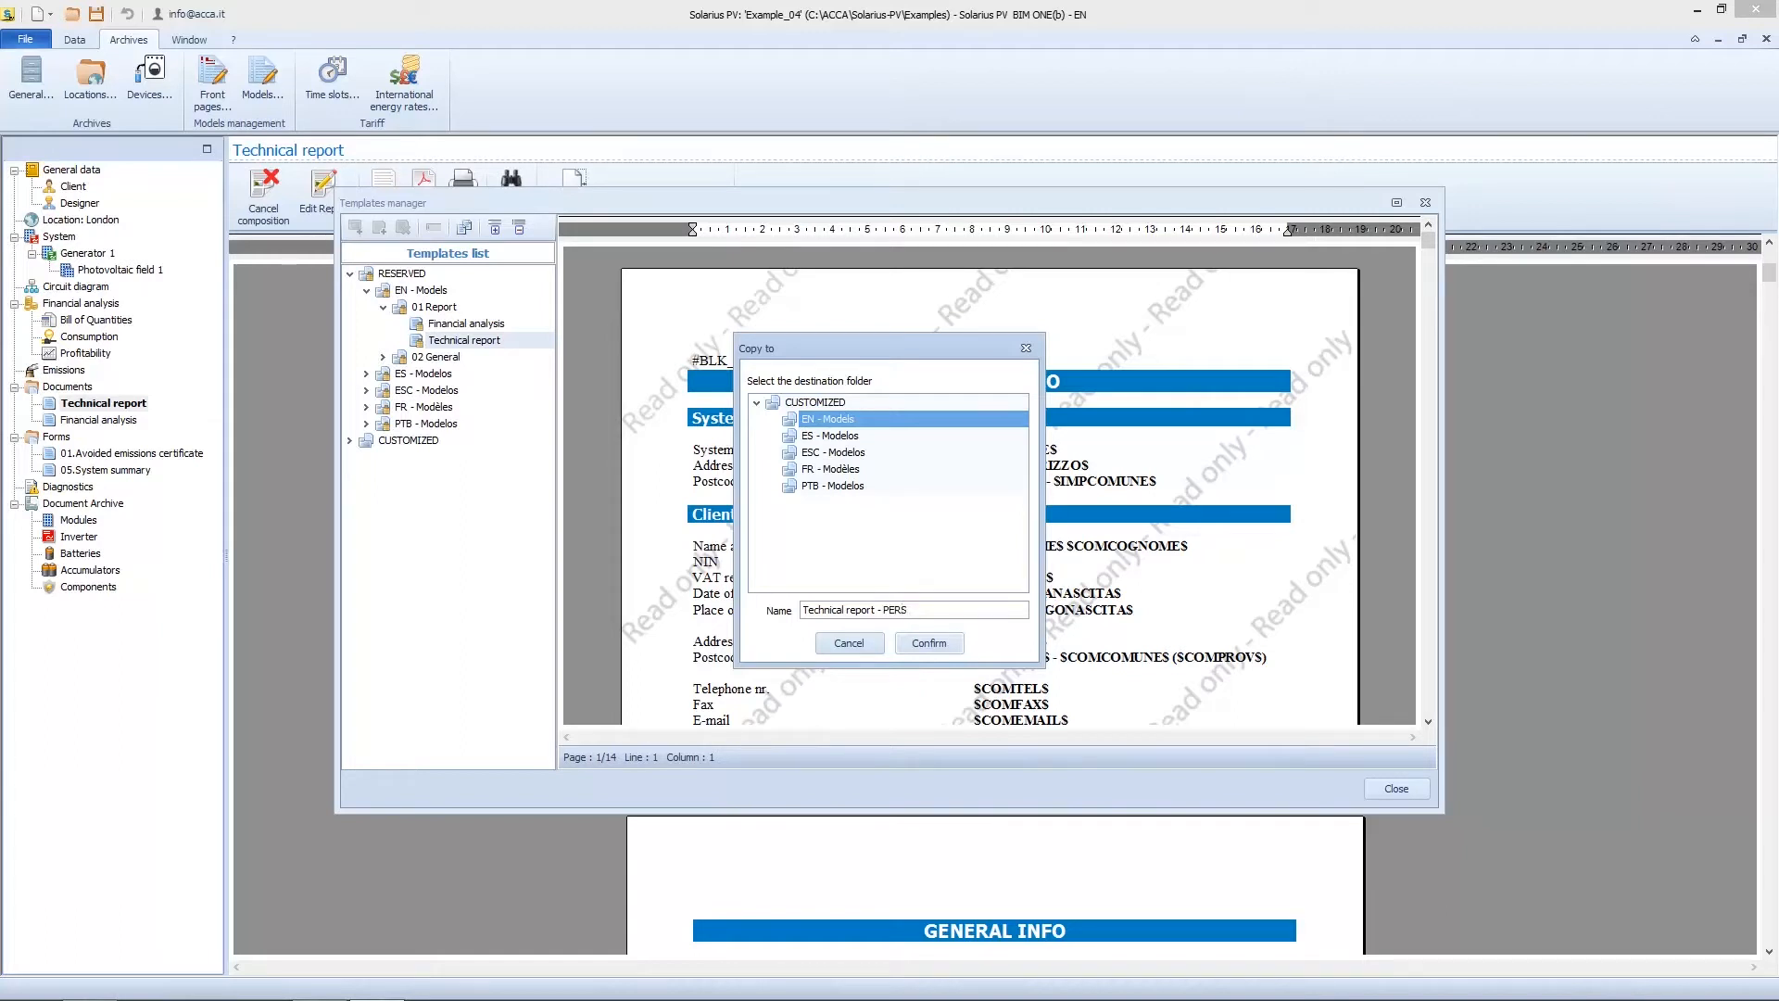
{"action": "left_click", "coordinate": [927, 644]}
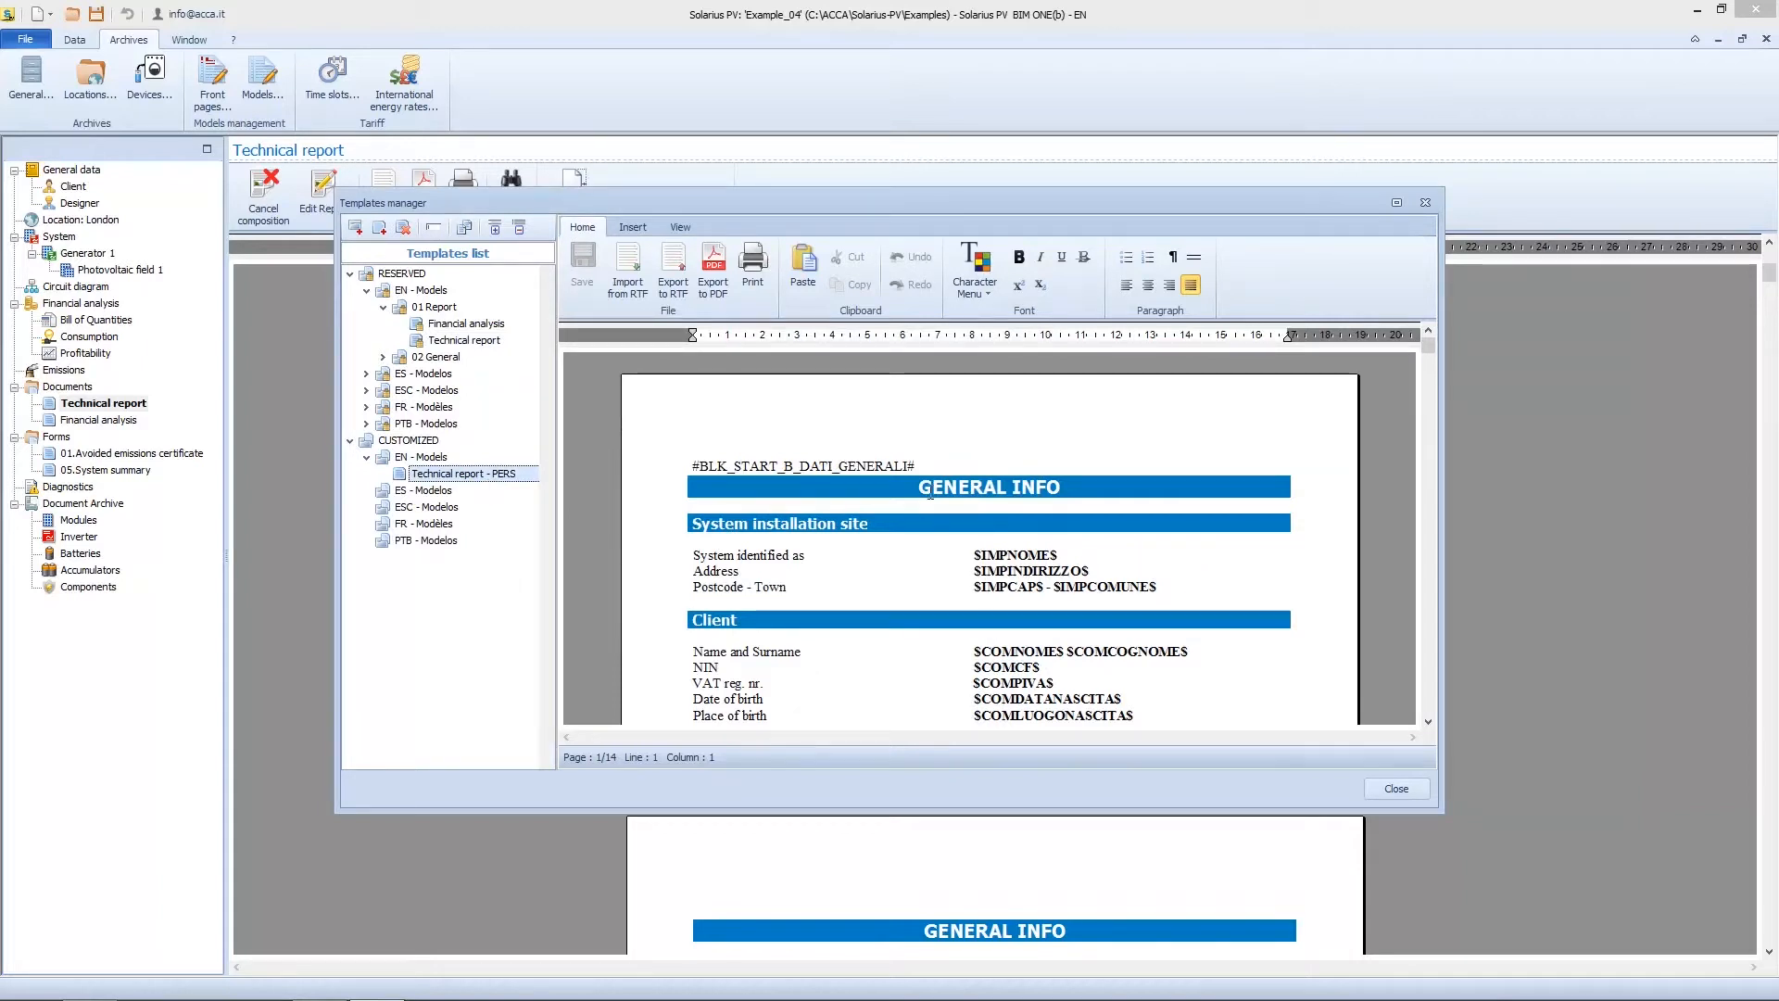
Step: Maximize the Templates manager and set the font color of the System identified as placeholder to red
{"action": "left_click", "coordinate": [1397, 202]}
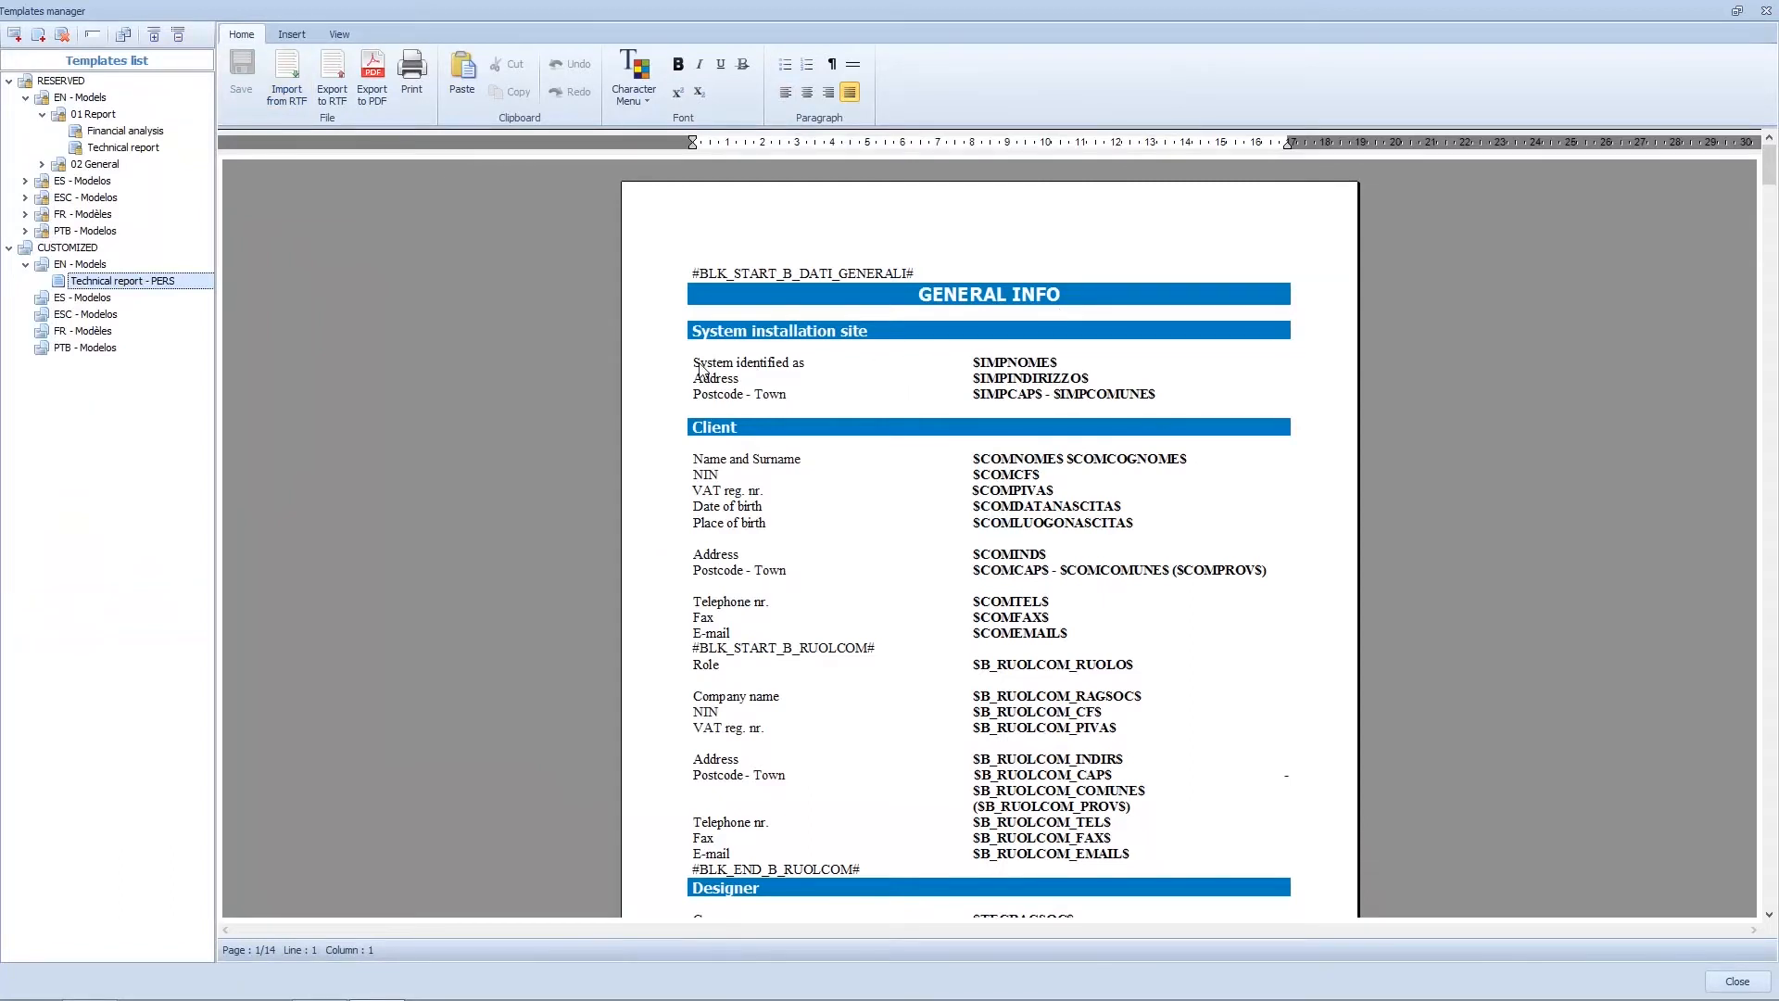
{"action": "left_click", "coordinate": [960, 364]}
{"action": "left_click_drag", "start_coordinate": [975, 359], "coordinate": [704, 379]}
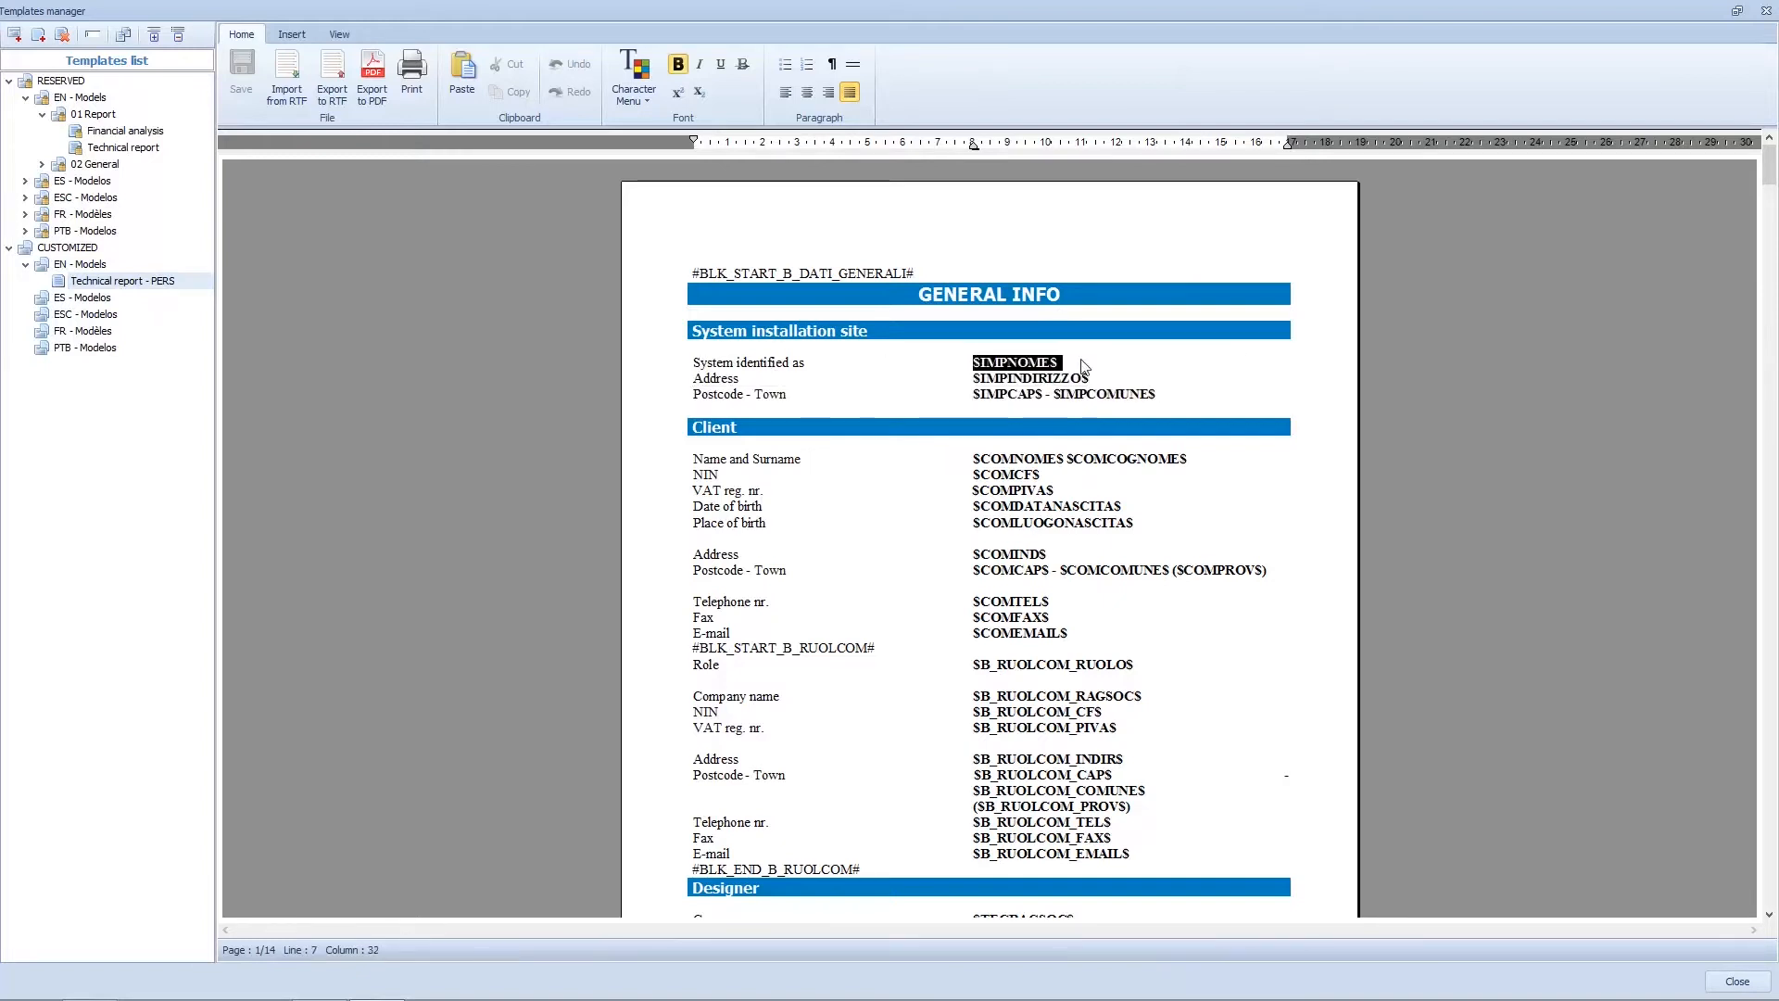
{"action": "left_click", "coordinate": [651, 106]}
{"action": "left_click", "coordinate": [765, 171]}
{"action": "left_click", "coordinate": [732, 266]}
Step: Set the font color of the Address placeholder under System installation site to orange
{"action": "left_click", "coordinate": [1121, 373]}
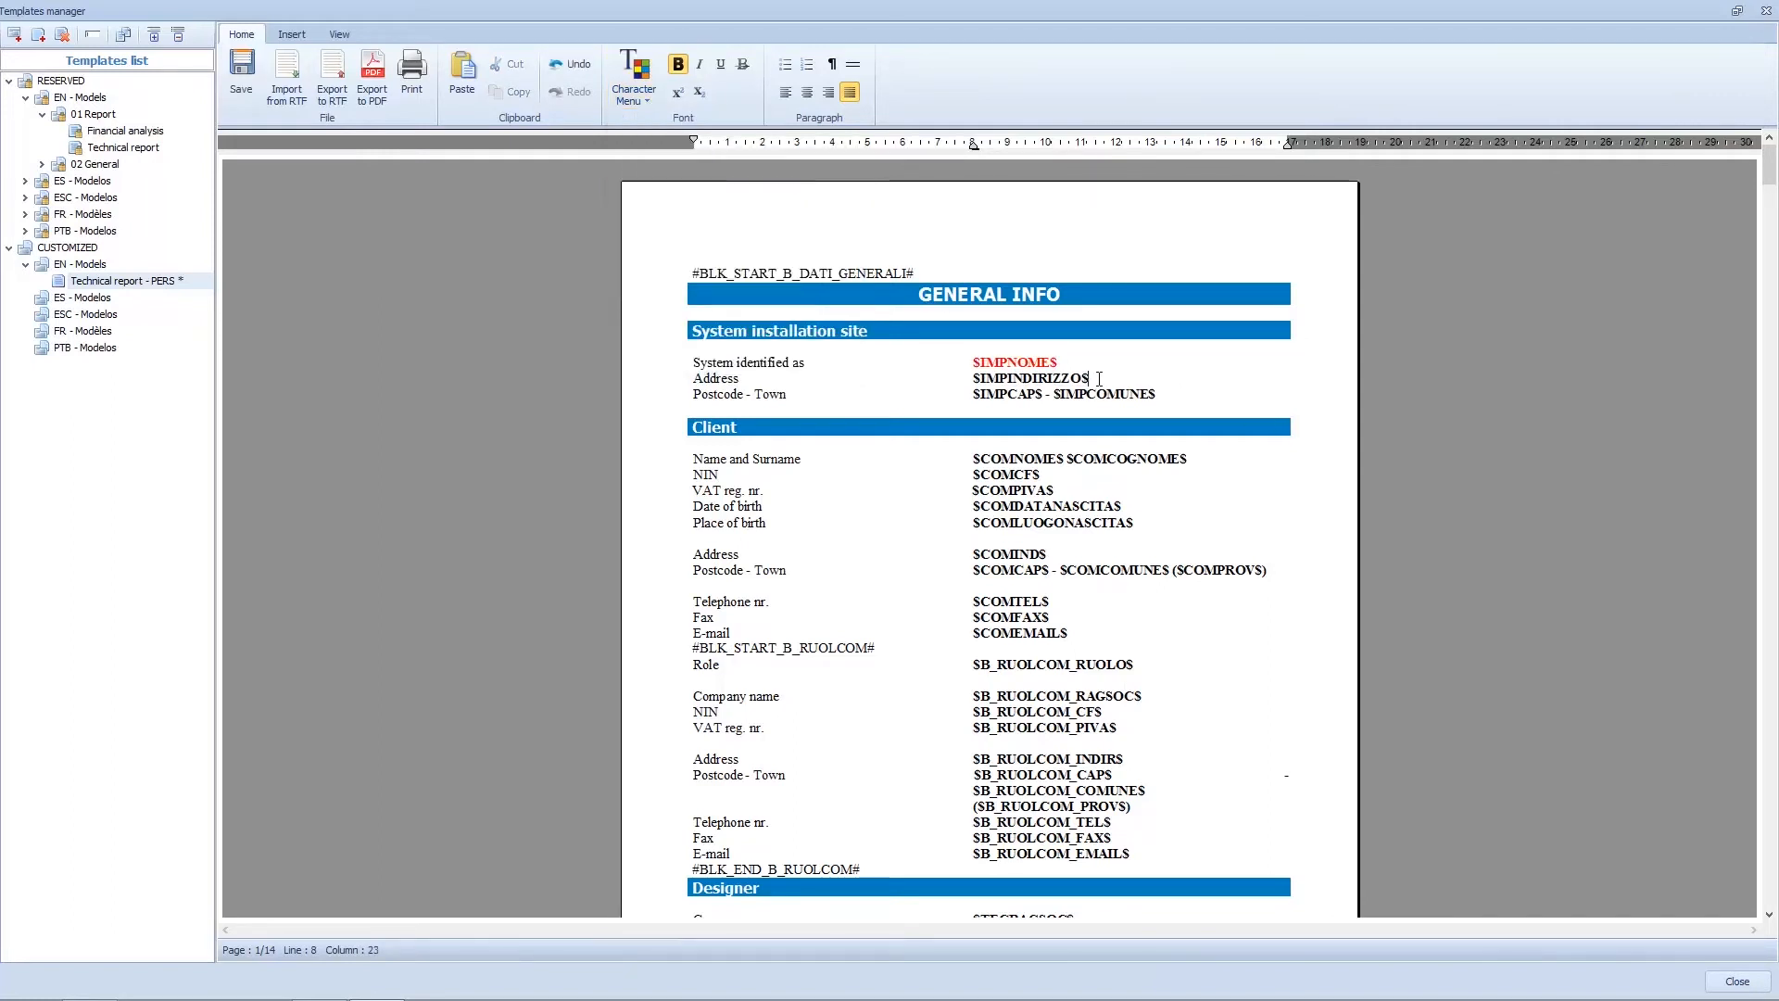
{"action": "left_click_drag", "start_coordinate": [1089, 378], "coordinate": [972, 378]}
{"action": "left_click", "coordinate": [652, 96]}
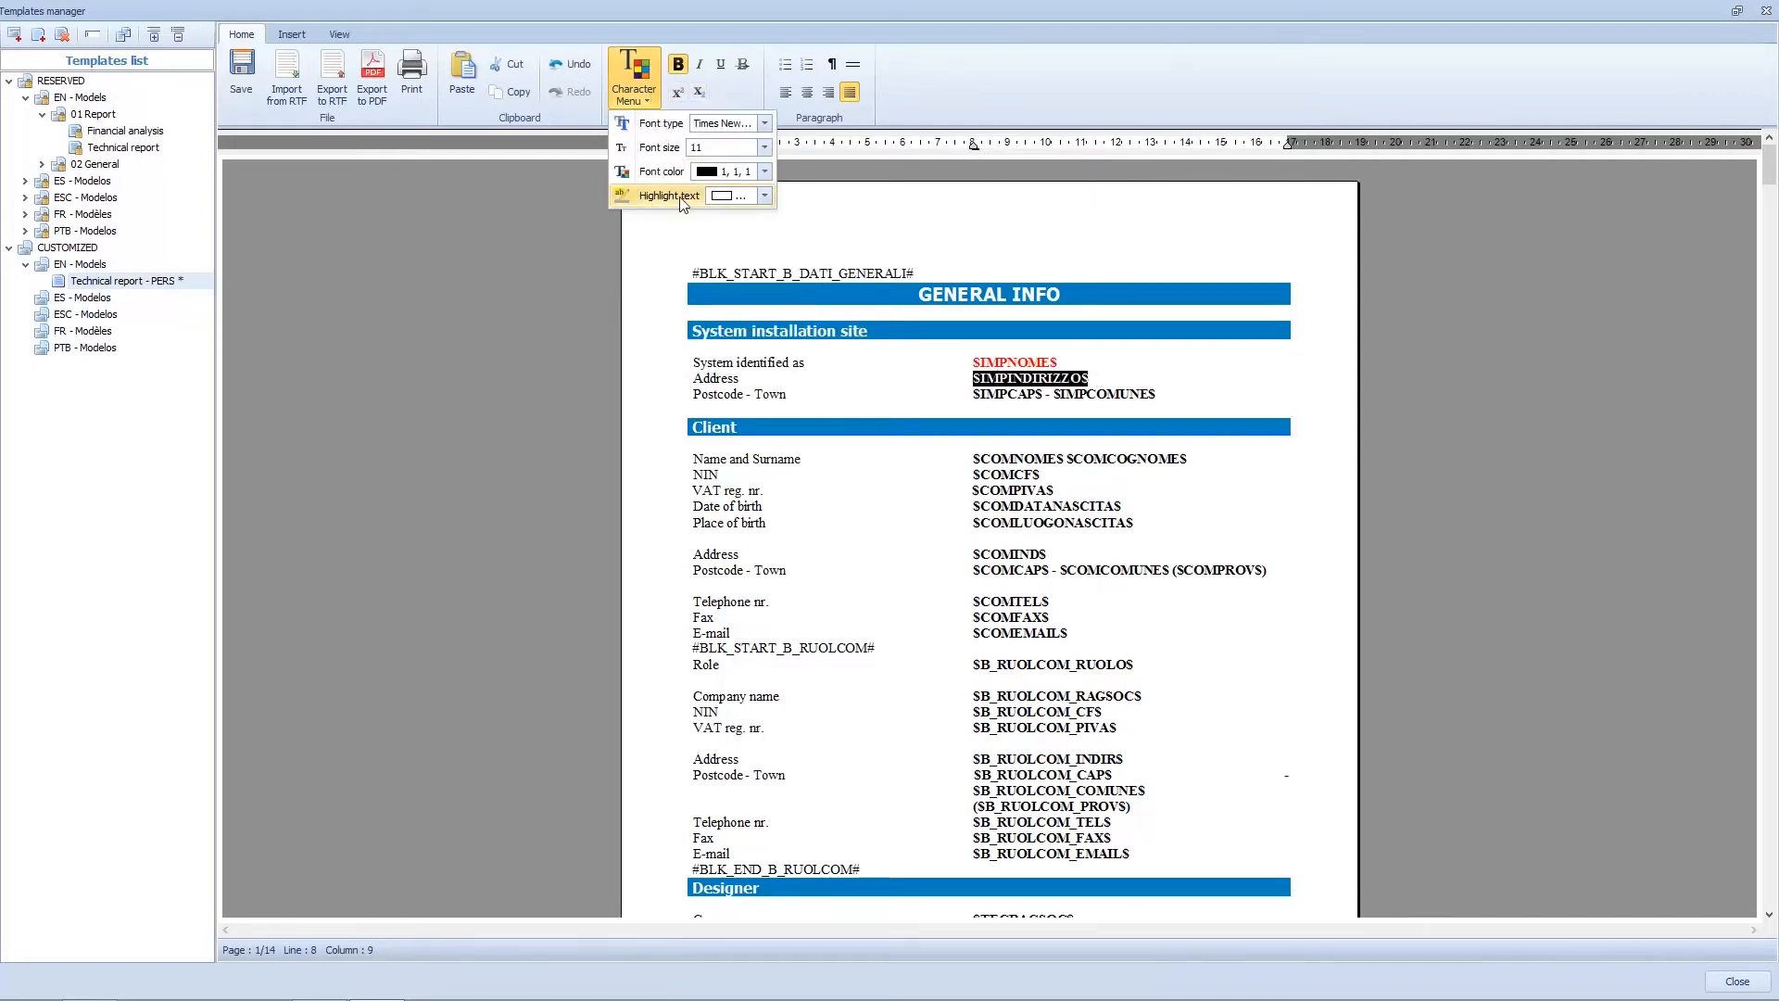
{"action": "left_click", "coordinate": [764, 171]}
{"action": "left_click", "coordinate": [744, 255]}
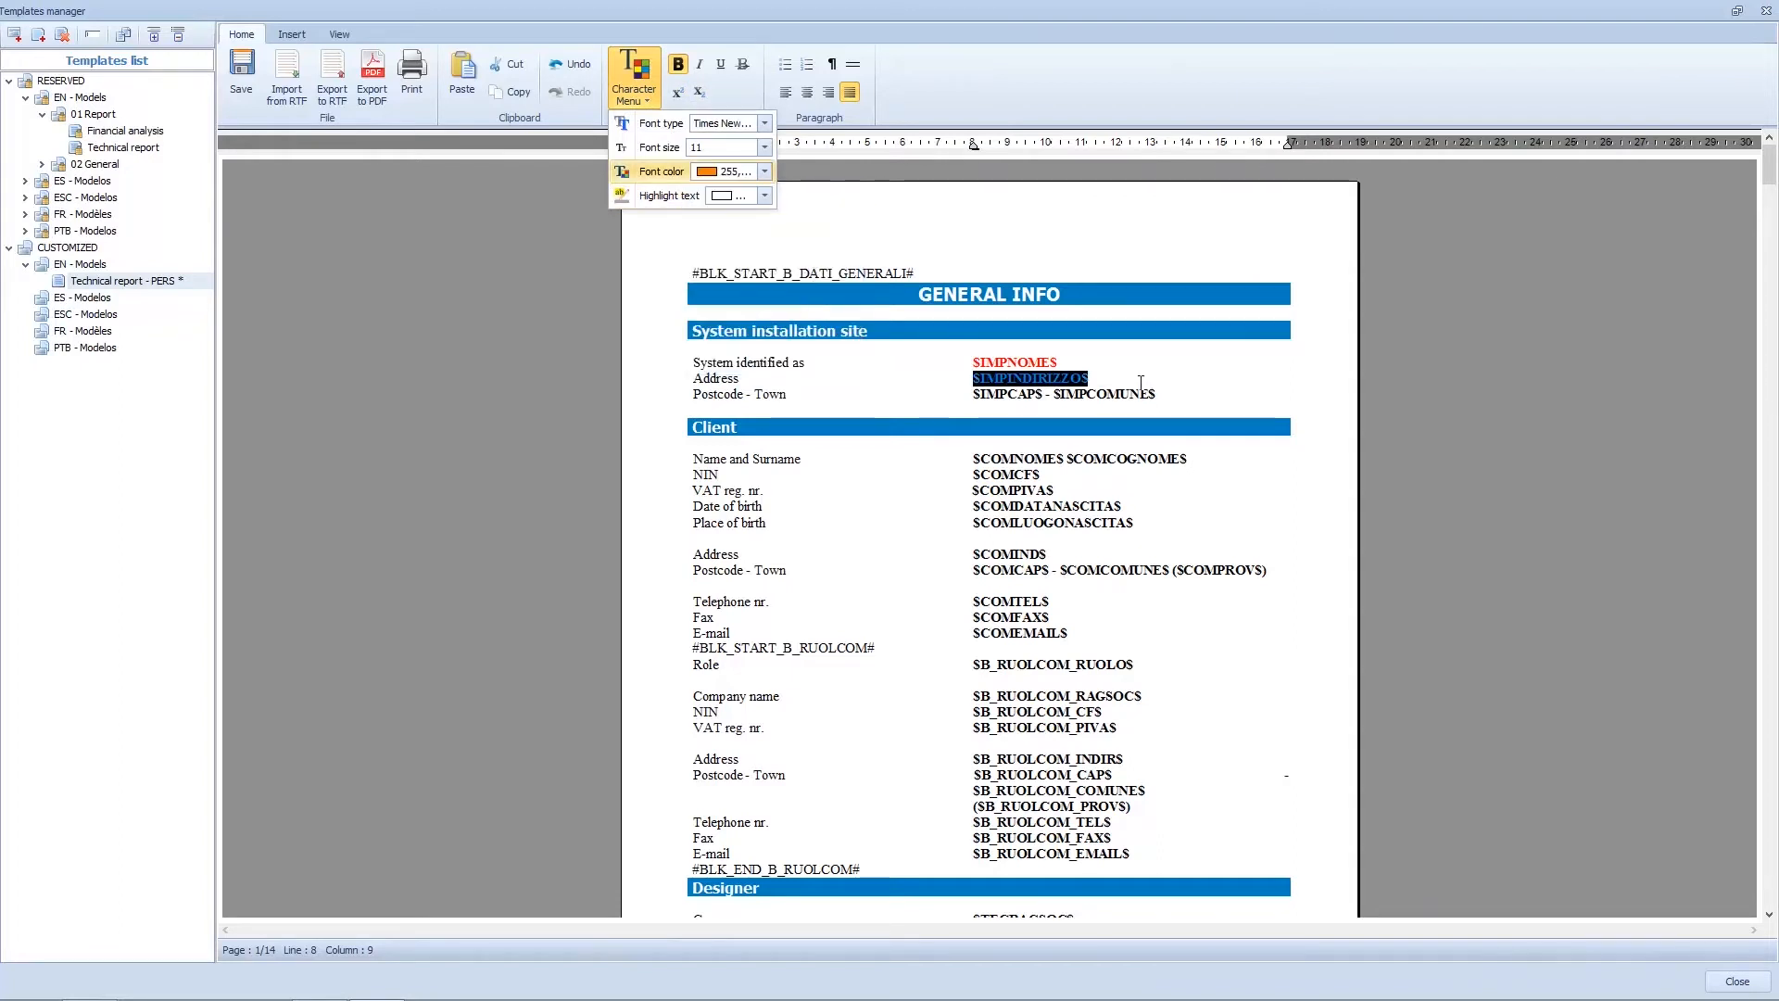
Step: Set the font color of the Postcode - Town placeholders under System installation site to red
{"action": "left_click", "coordinate": [1156, 394]}
{"action": "left_click_drag", "start_coordinate": [1156, 393], "coordinate": [973, 394]}
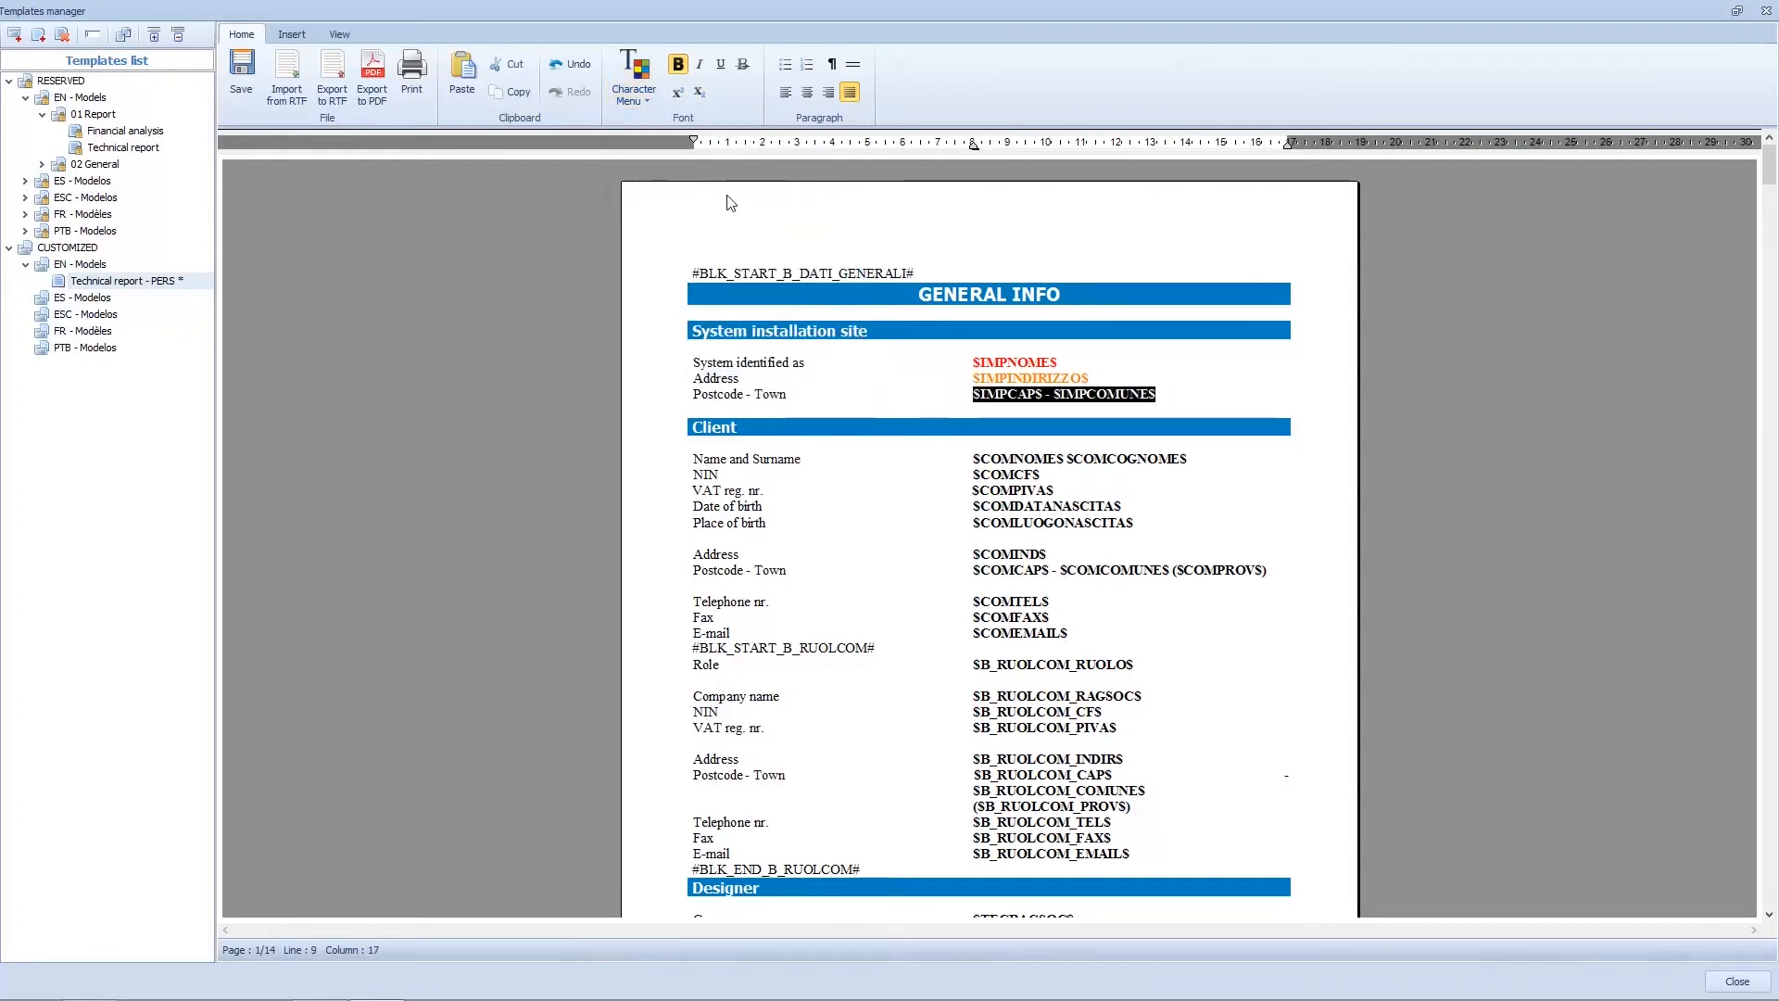
{"action": "left_click", "coordinate": [644, 88]}
{"action": "left_click", "coordinate": [766, 171]}
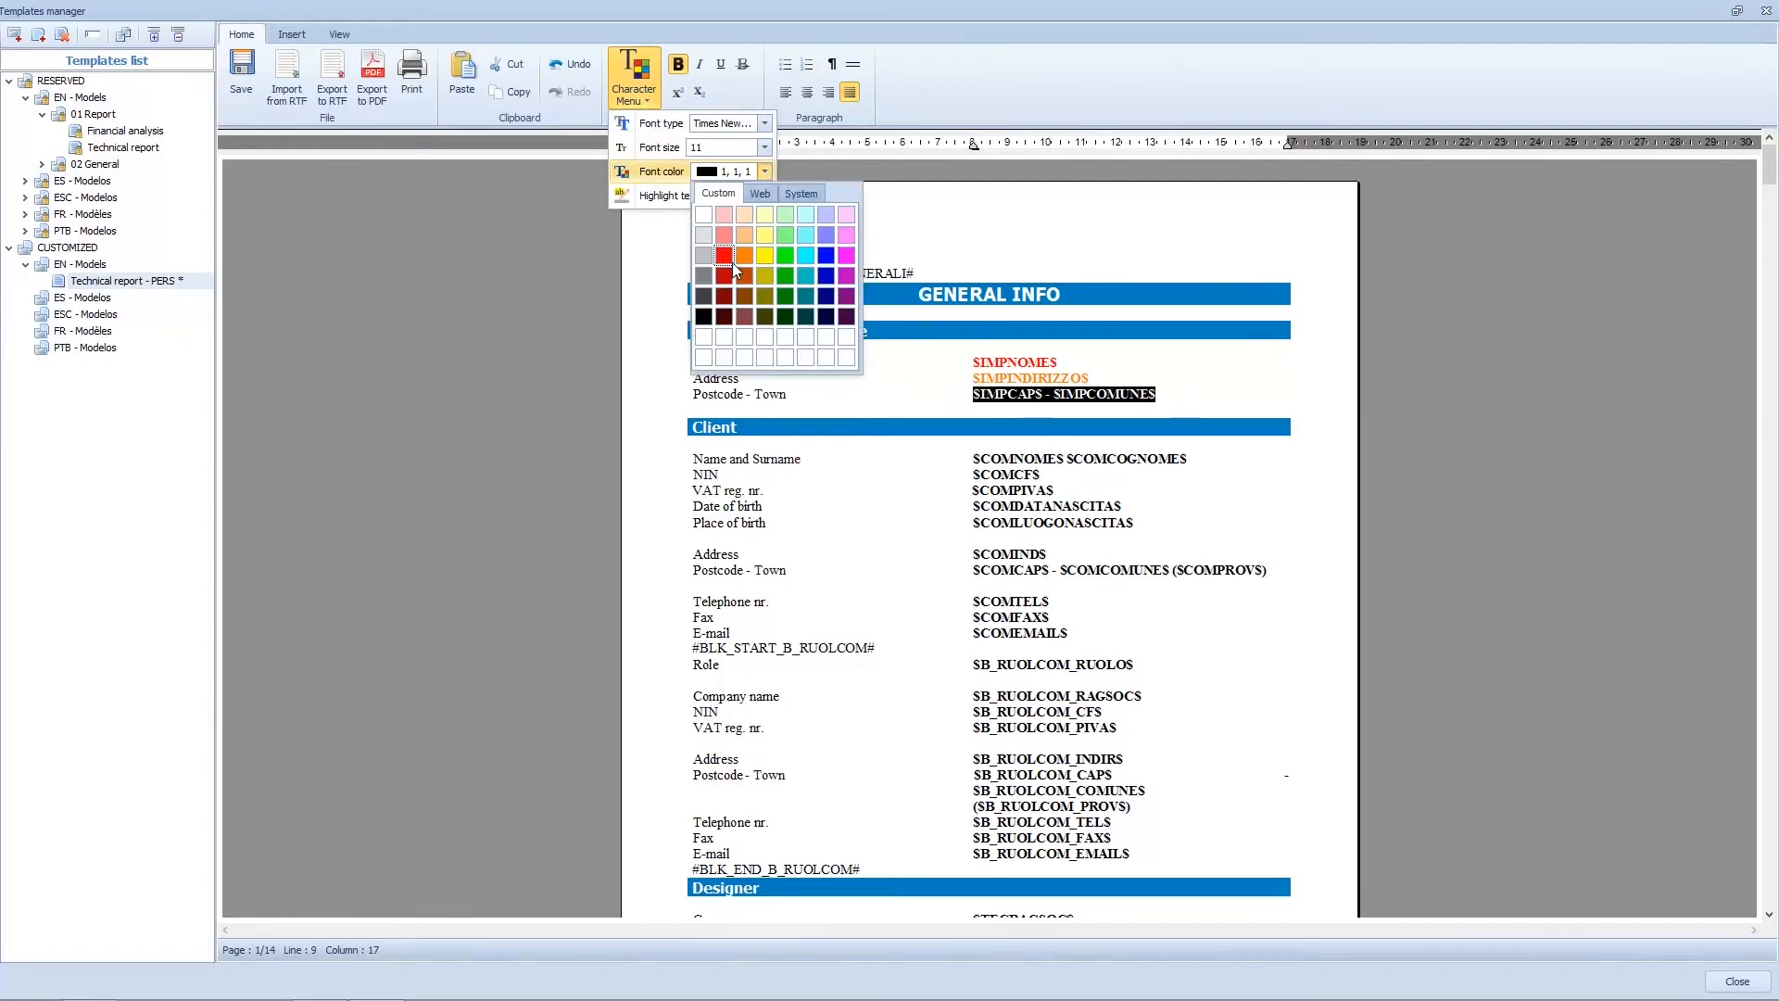
{"action": "left_click", "coordinate": [805, 254]}
{"action": "key", "text": "shift+Home"}
Step: Add three blank lines above the first paragraph of the Introduction and place the cursor on the first one
{"action": "scroll", "coordinate": [1011, 497], "scroll_direction": "down", "scroll_amount": 2}
{"action": "scroll", "coordinate": [1010, 497], "scroll_direction": "down", "scroll_amount": 12}
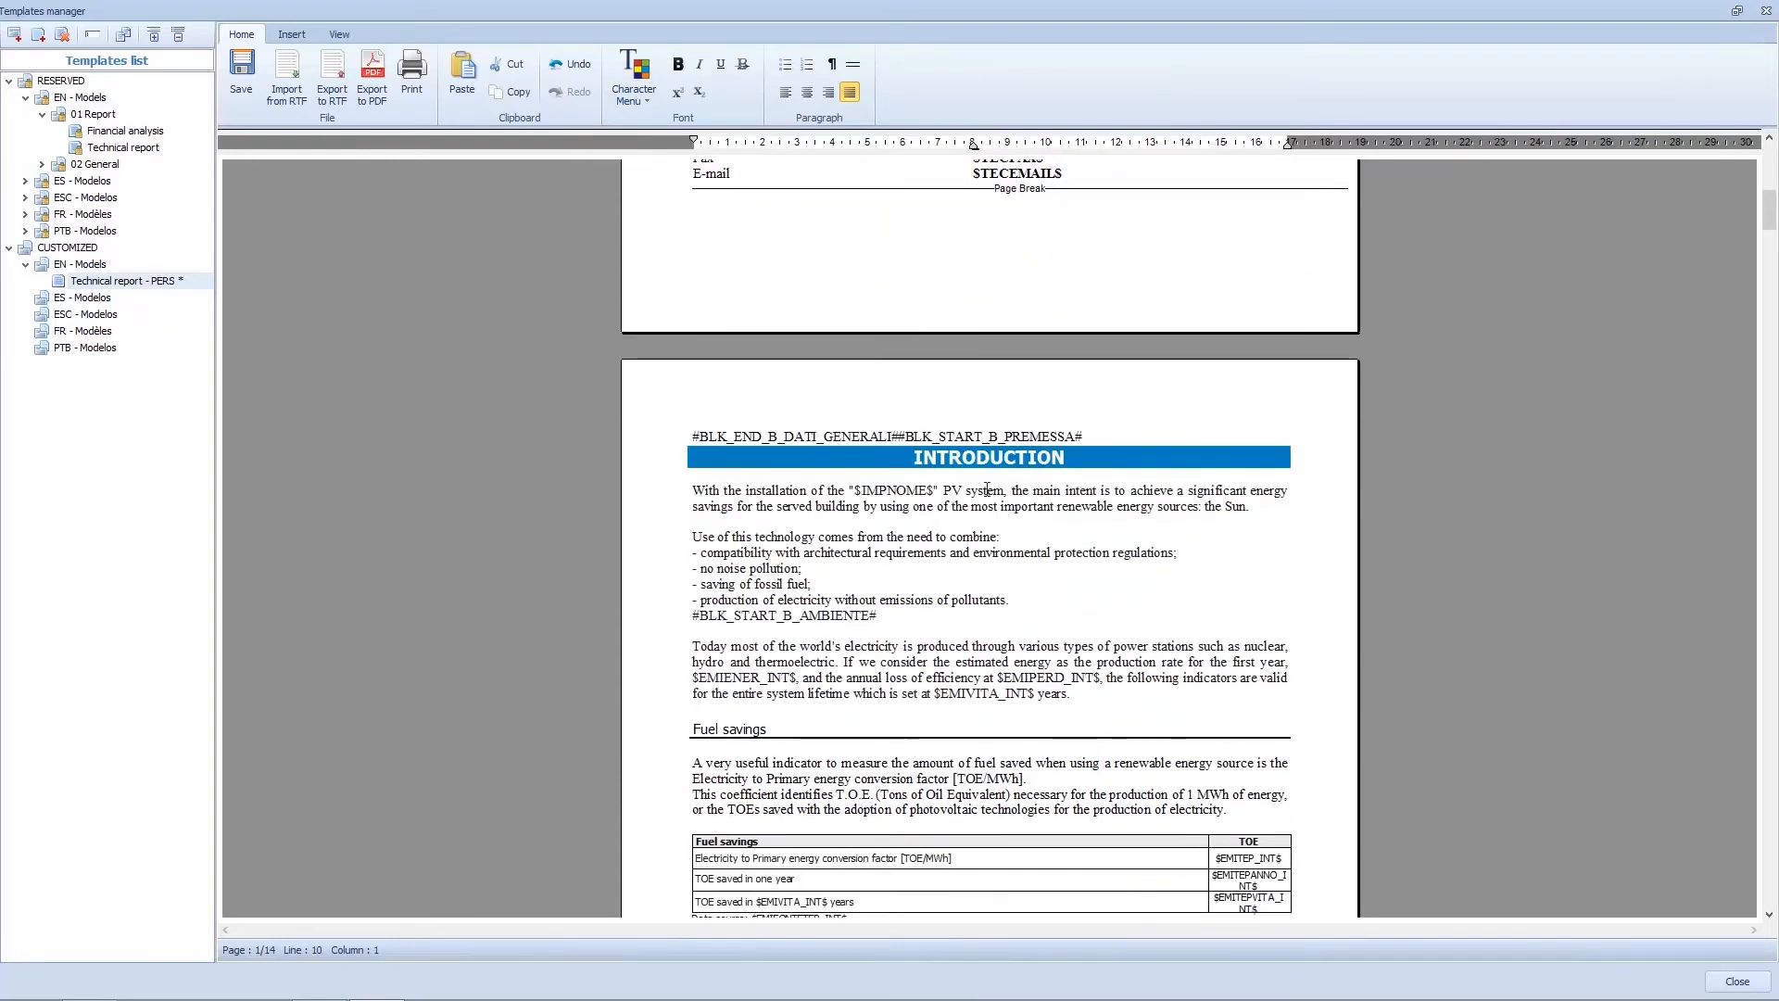
{"action": "left_click", "coordinate": [695, 491]}
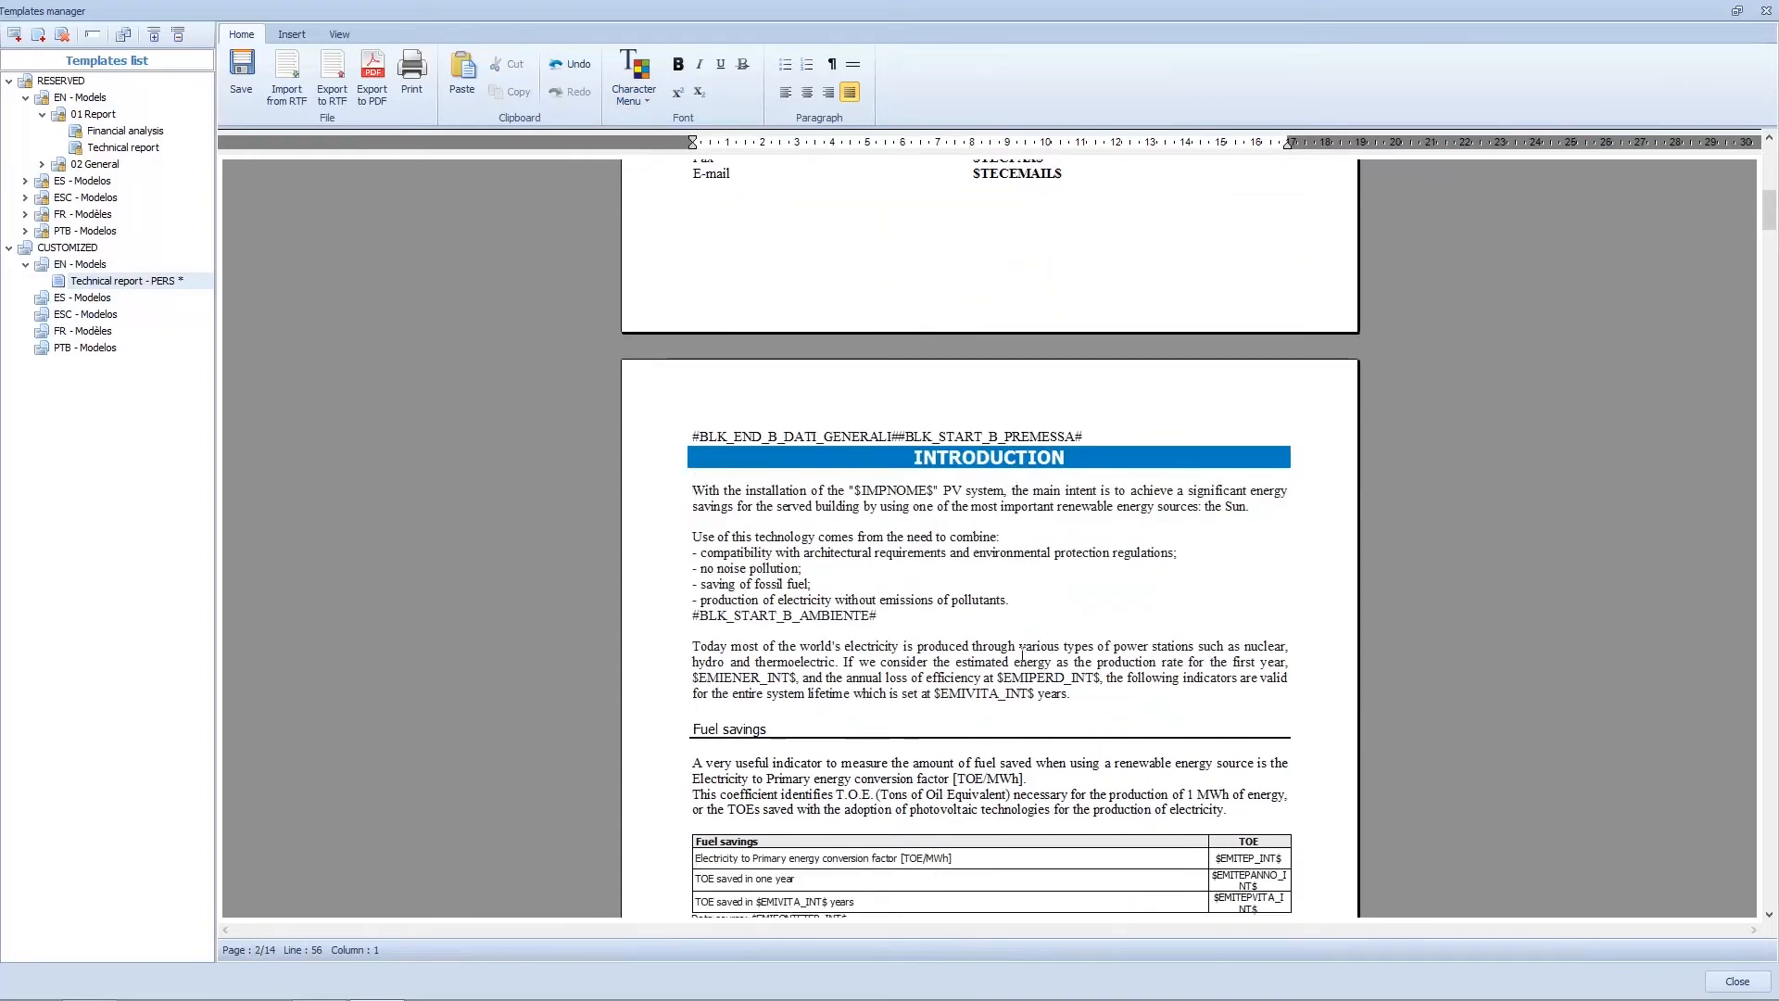
{"action": "key", "text": "Return"}
{"action": "key", "text": "Return"}
{"action": "key", "text": "Return"}
{"action": "left_click", "coordinate": [771, 496]}
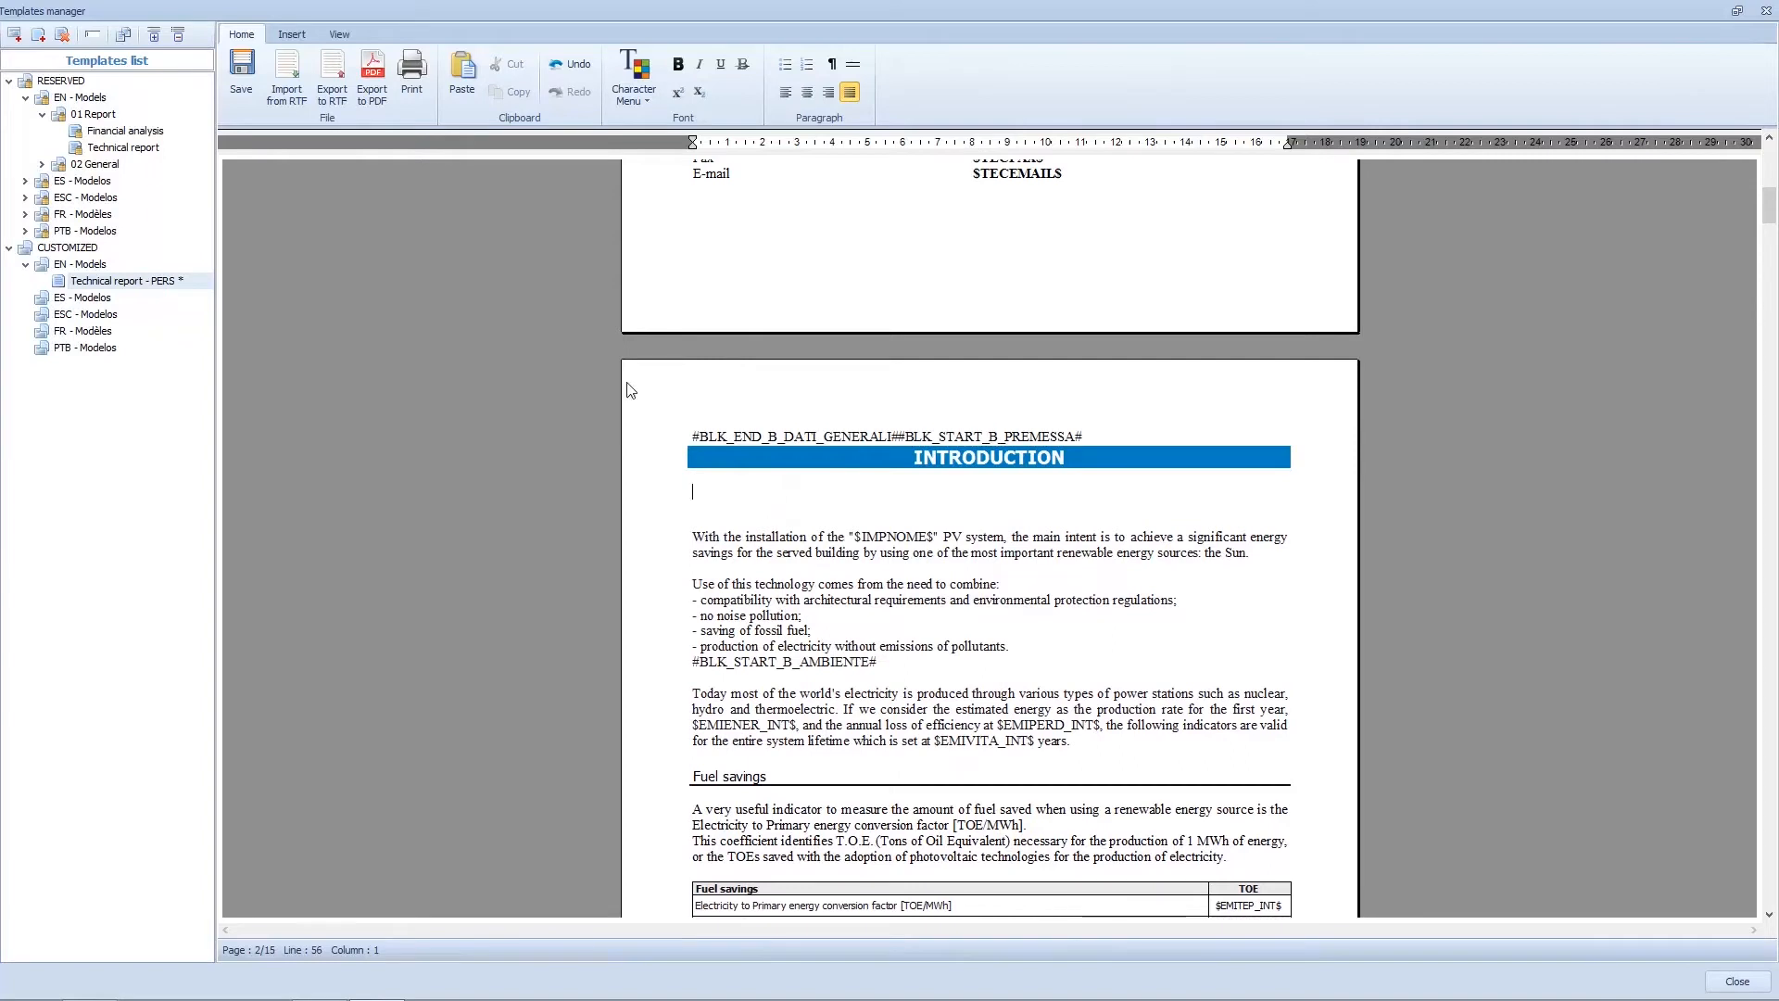
Step: Insert the Latitude variable from the English Technical Report's Site Block on the blank line under the Introduction heading
{"action": "left_click", "coordinate": [294, 33]}
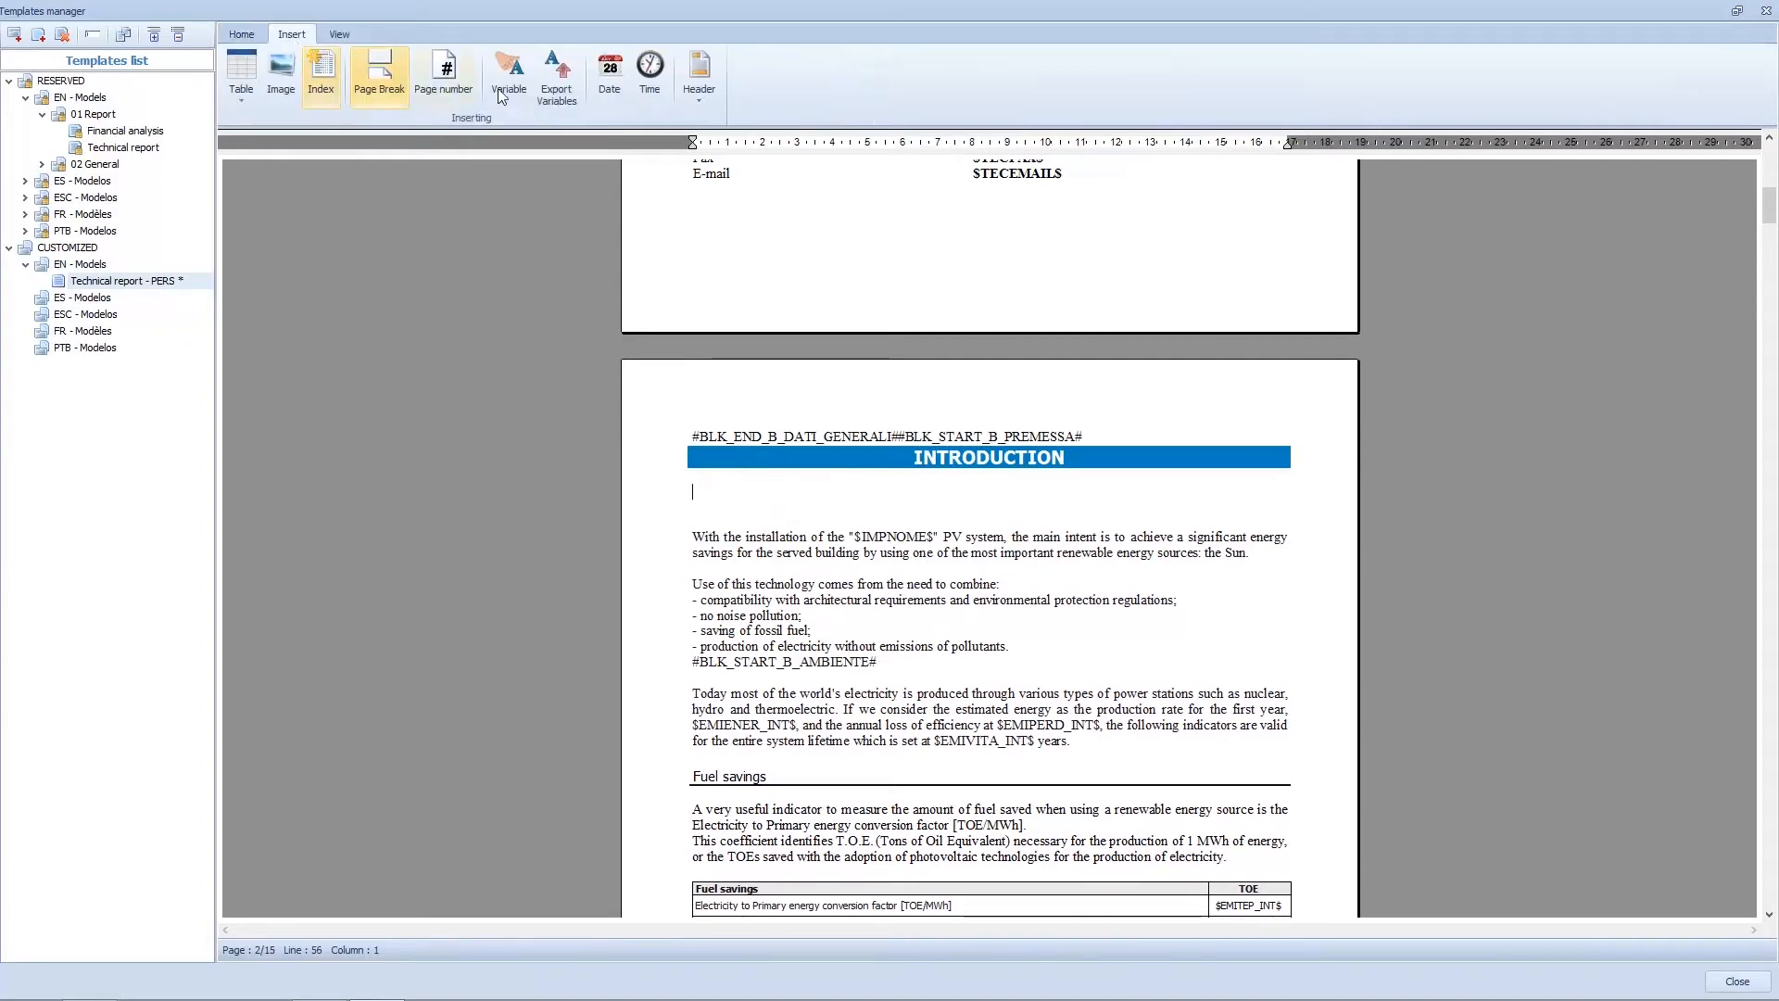
{"action": "left_click", "coordinate": [521, 69]}
{"action": "left_click", "coordinate": [190, 211]}
{"action": "left_click", "coordinate": [207, 244]}
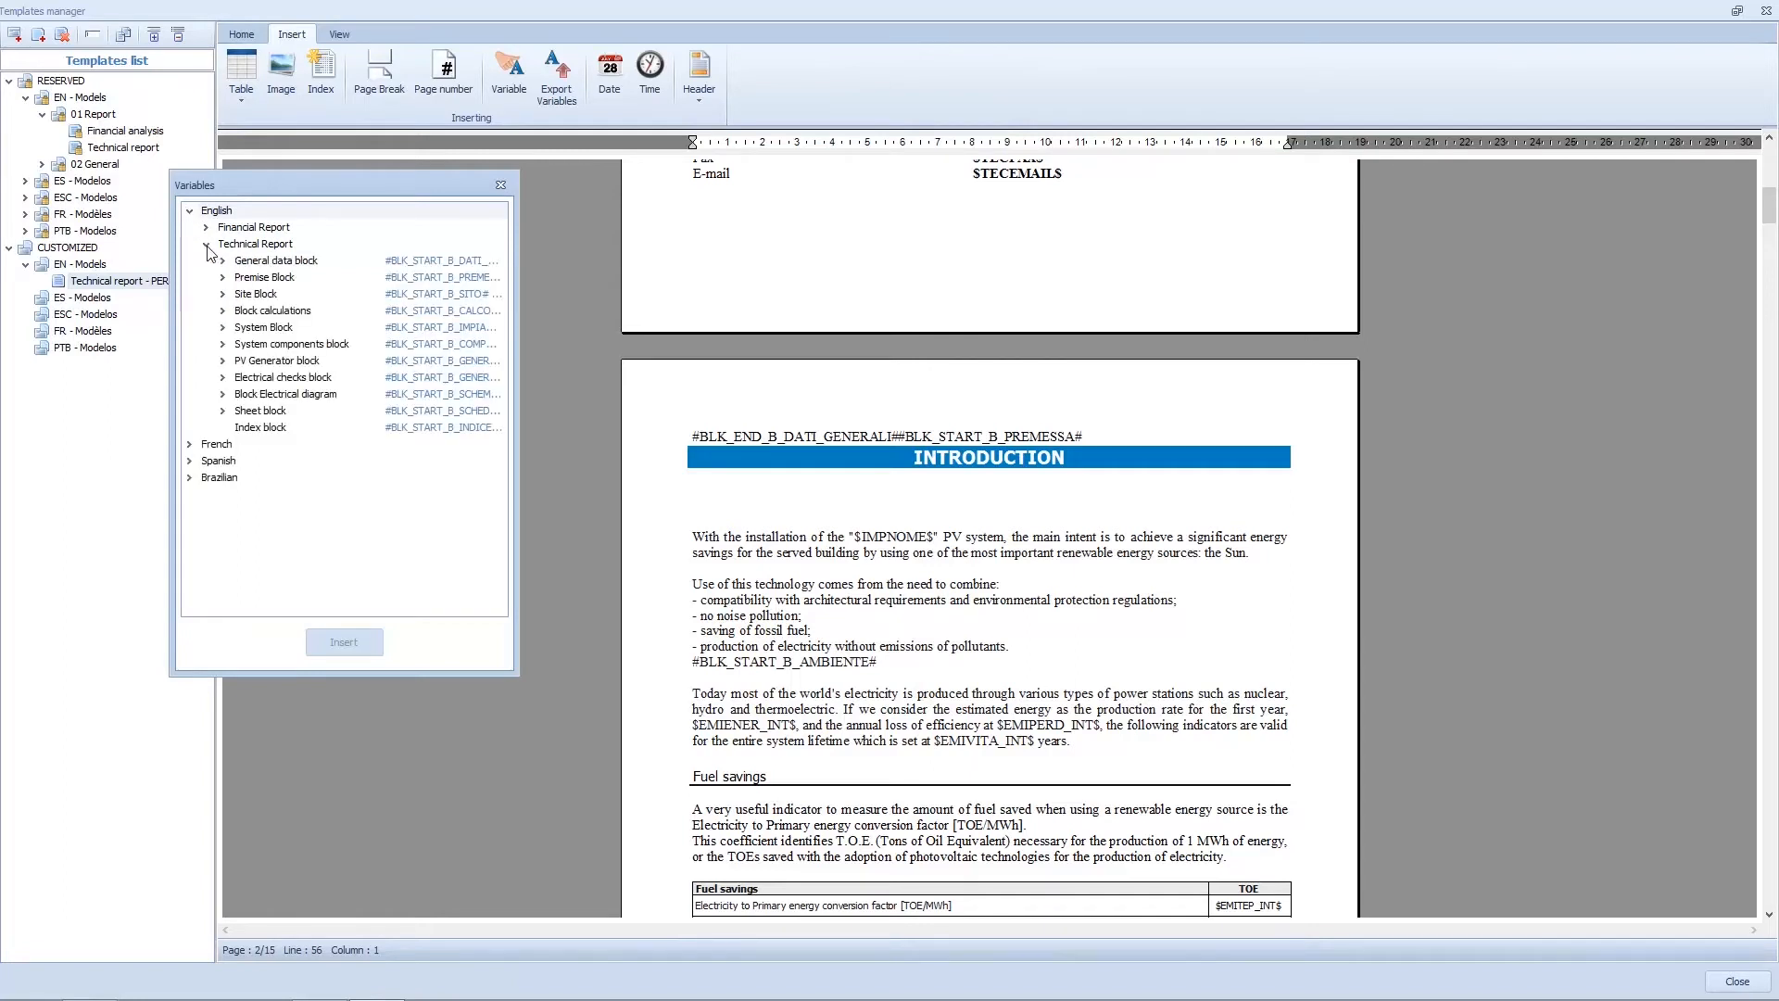
{"action": "left_click", "coordinate": [222, 294]}
{"action": "left_click", "coordinate": [292, 377]}
{"action": "left_click", "coordinate": [344, 642]}
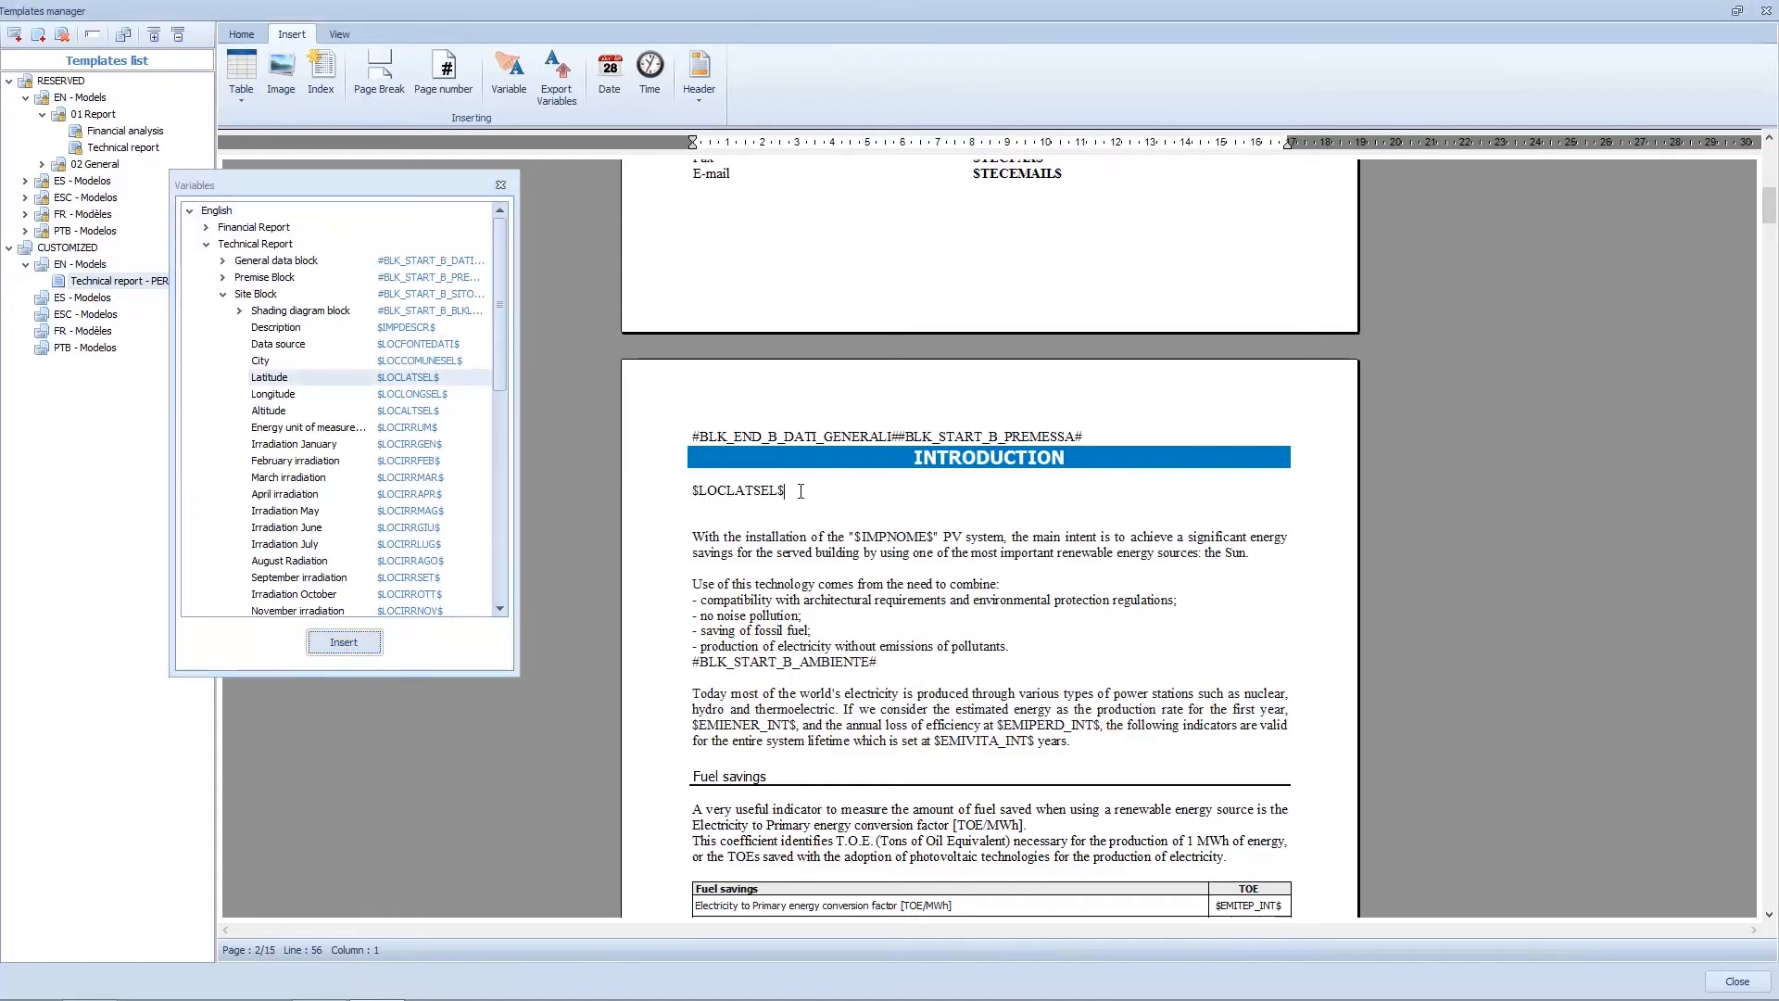
Step: Append the Longitude and City variables after the Latitude variable, separated by commas, and close the Variables window
{"action": "left_click", "coordinate": [271, 391]}
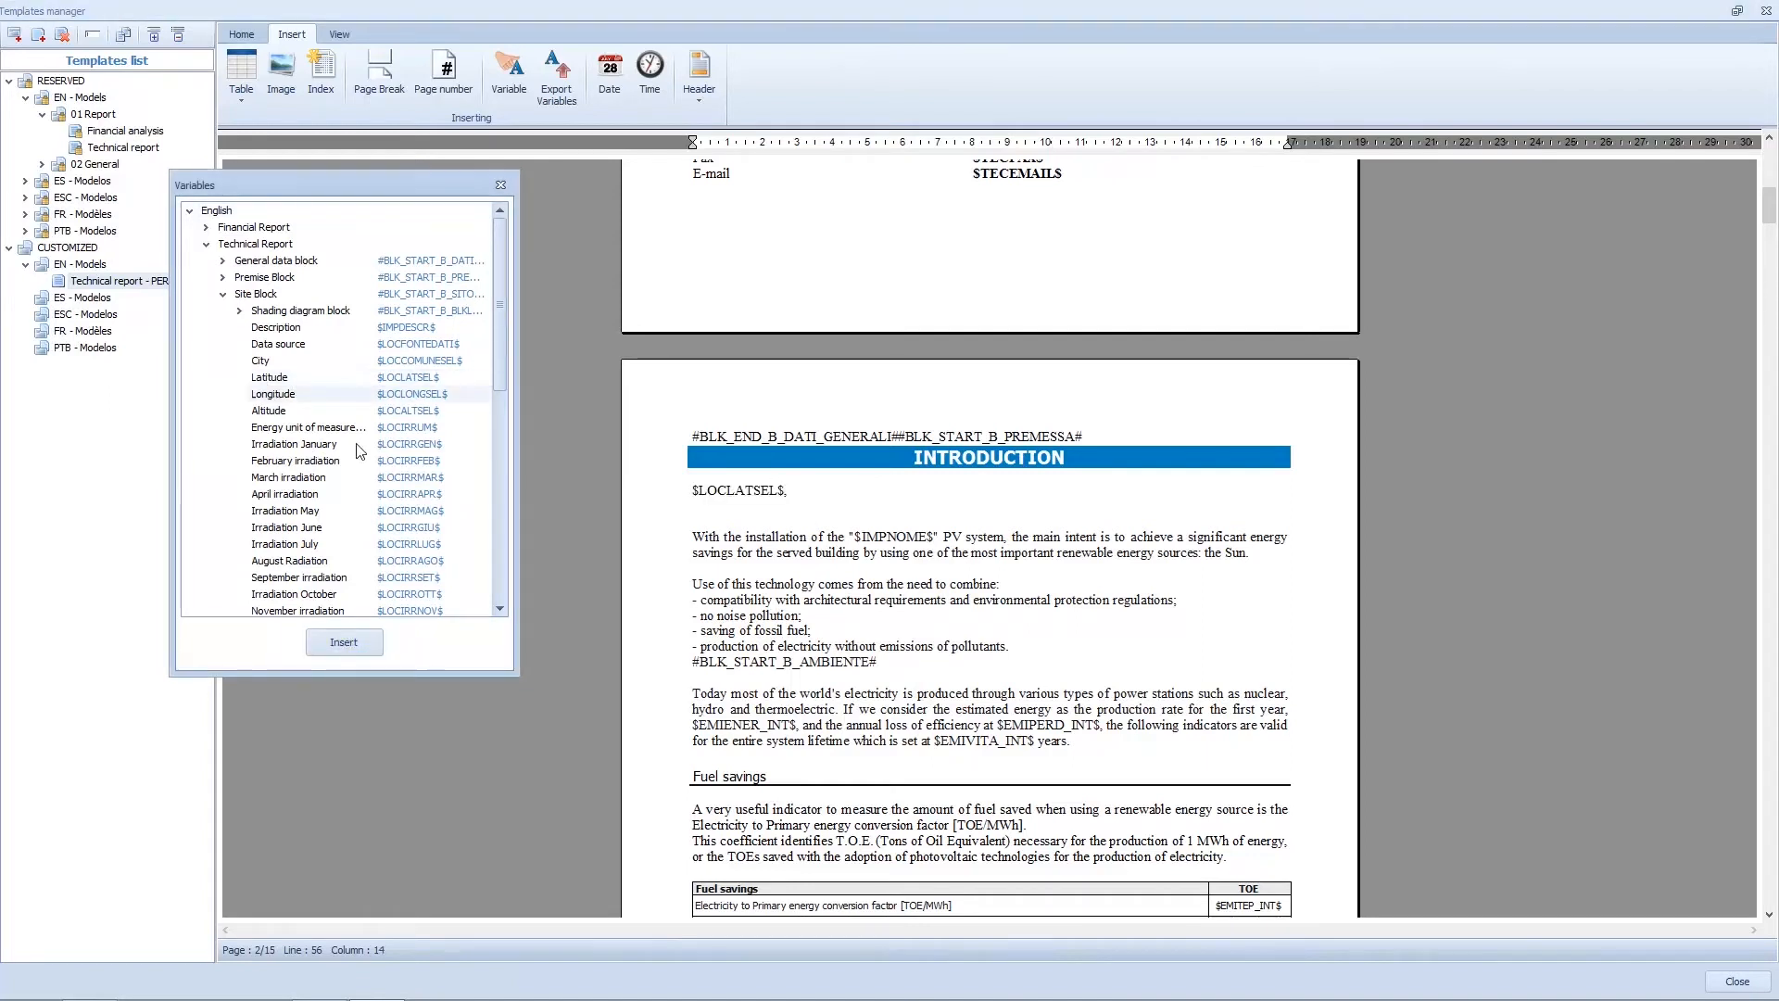
{"action": "left_click", "coordinate": [344, 642]}
{"action": "type", "text": ","}
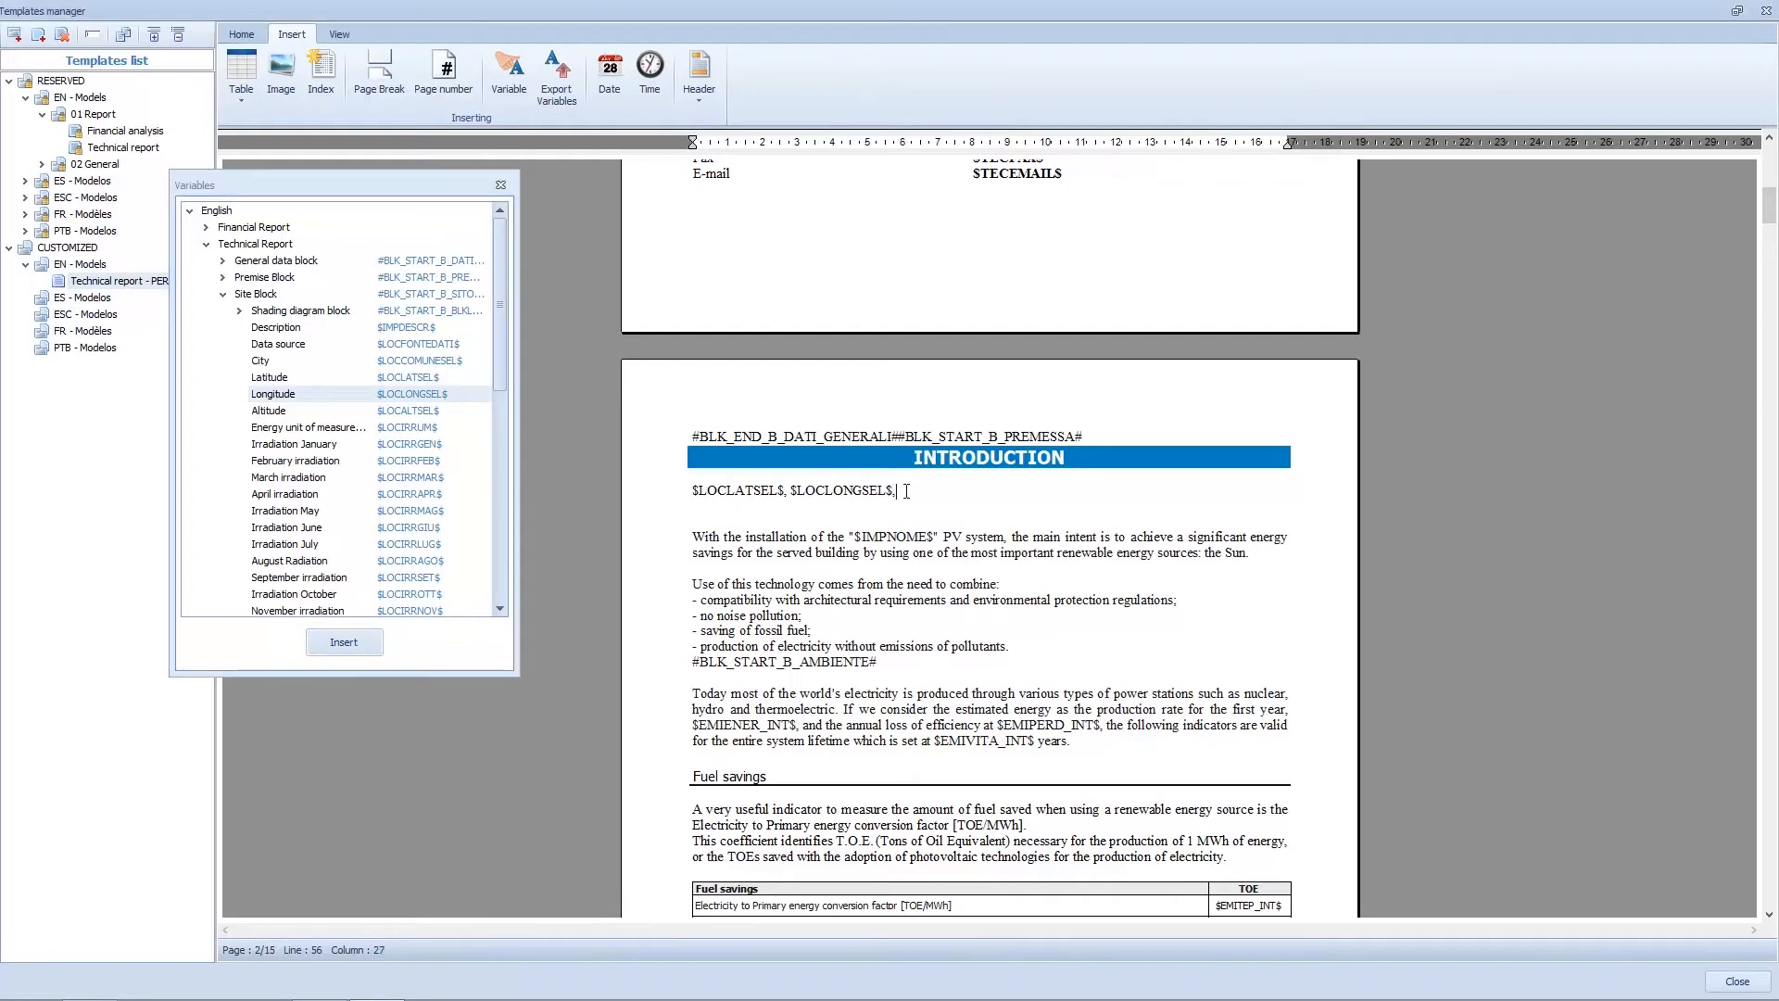
{"action": "left_click", "coordinate": [262, 363]}
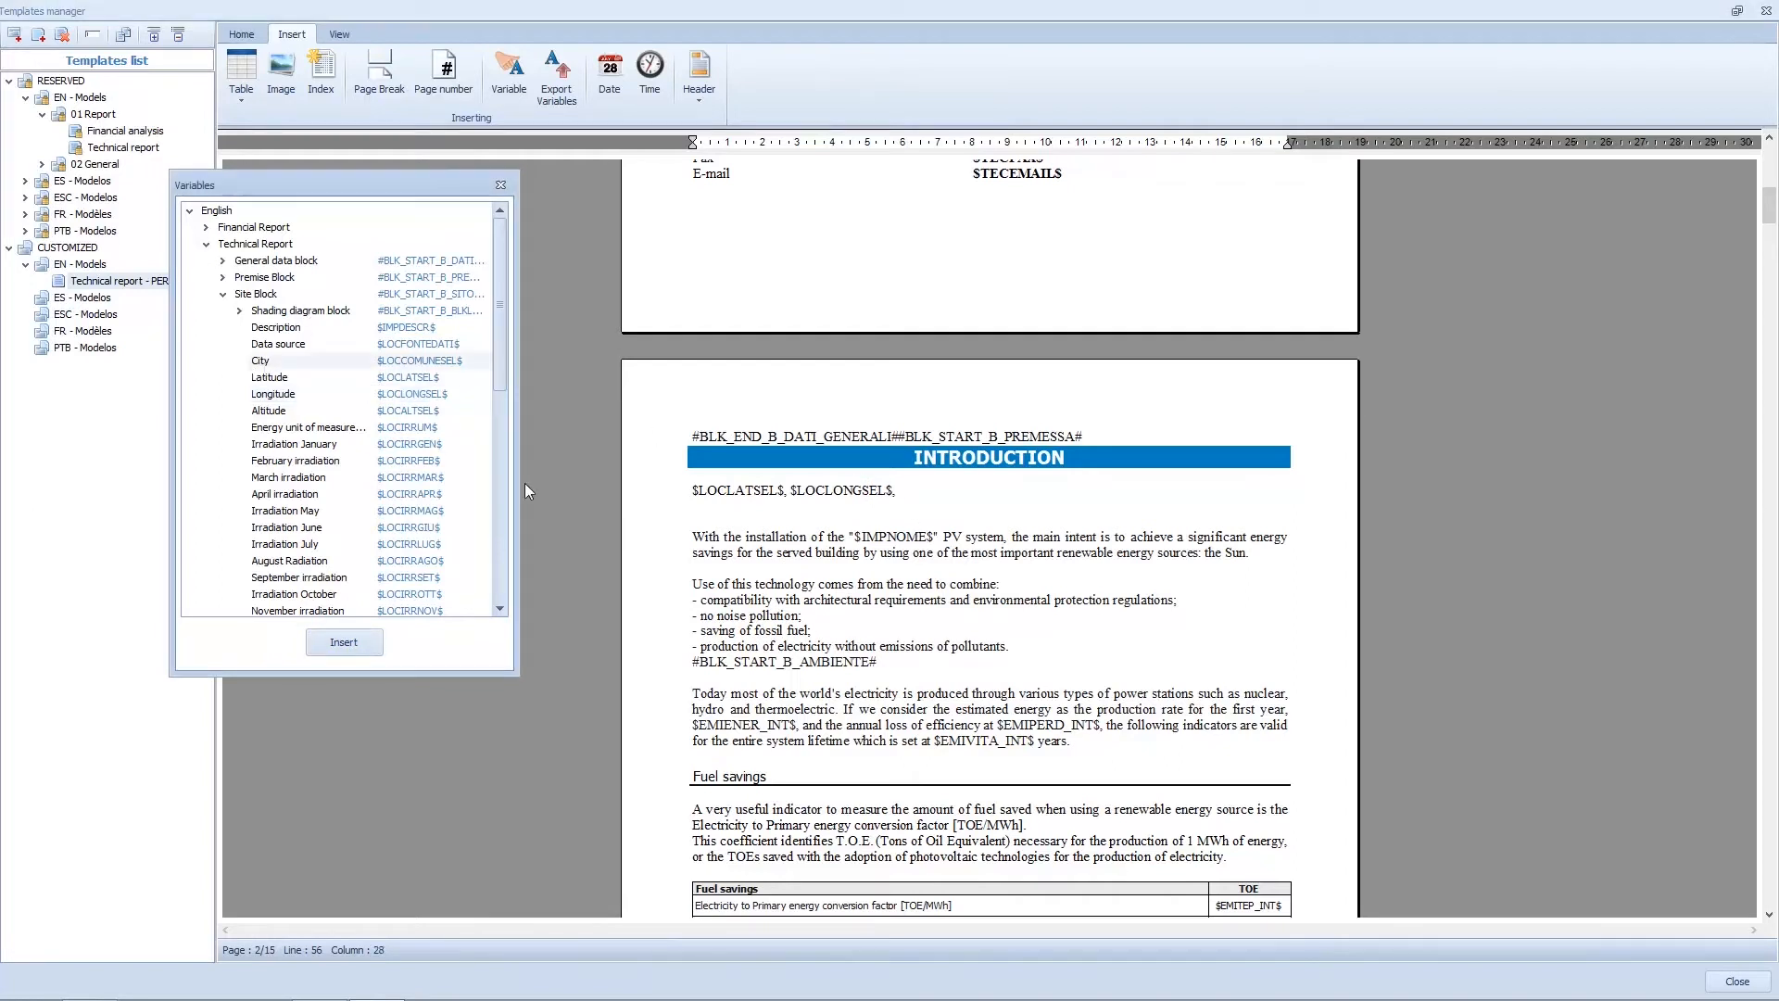
{"action": "left_click", "coordinate": [343, 642]}
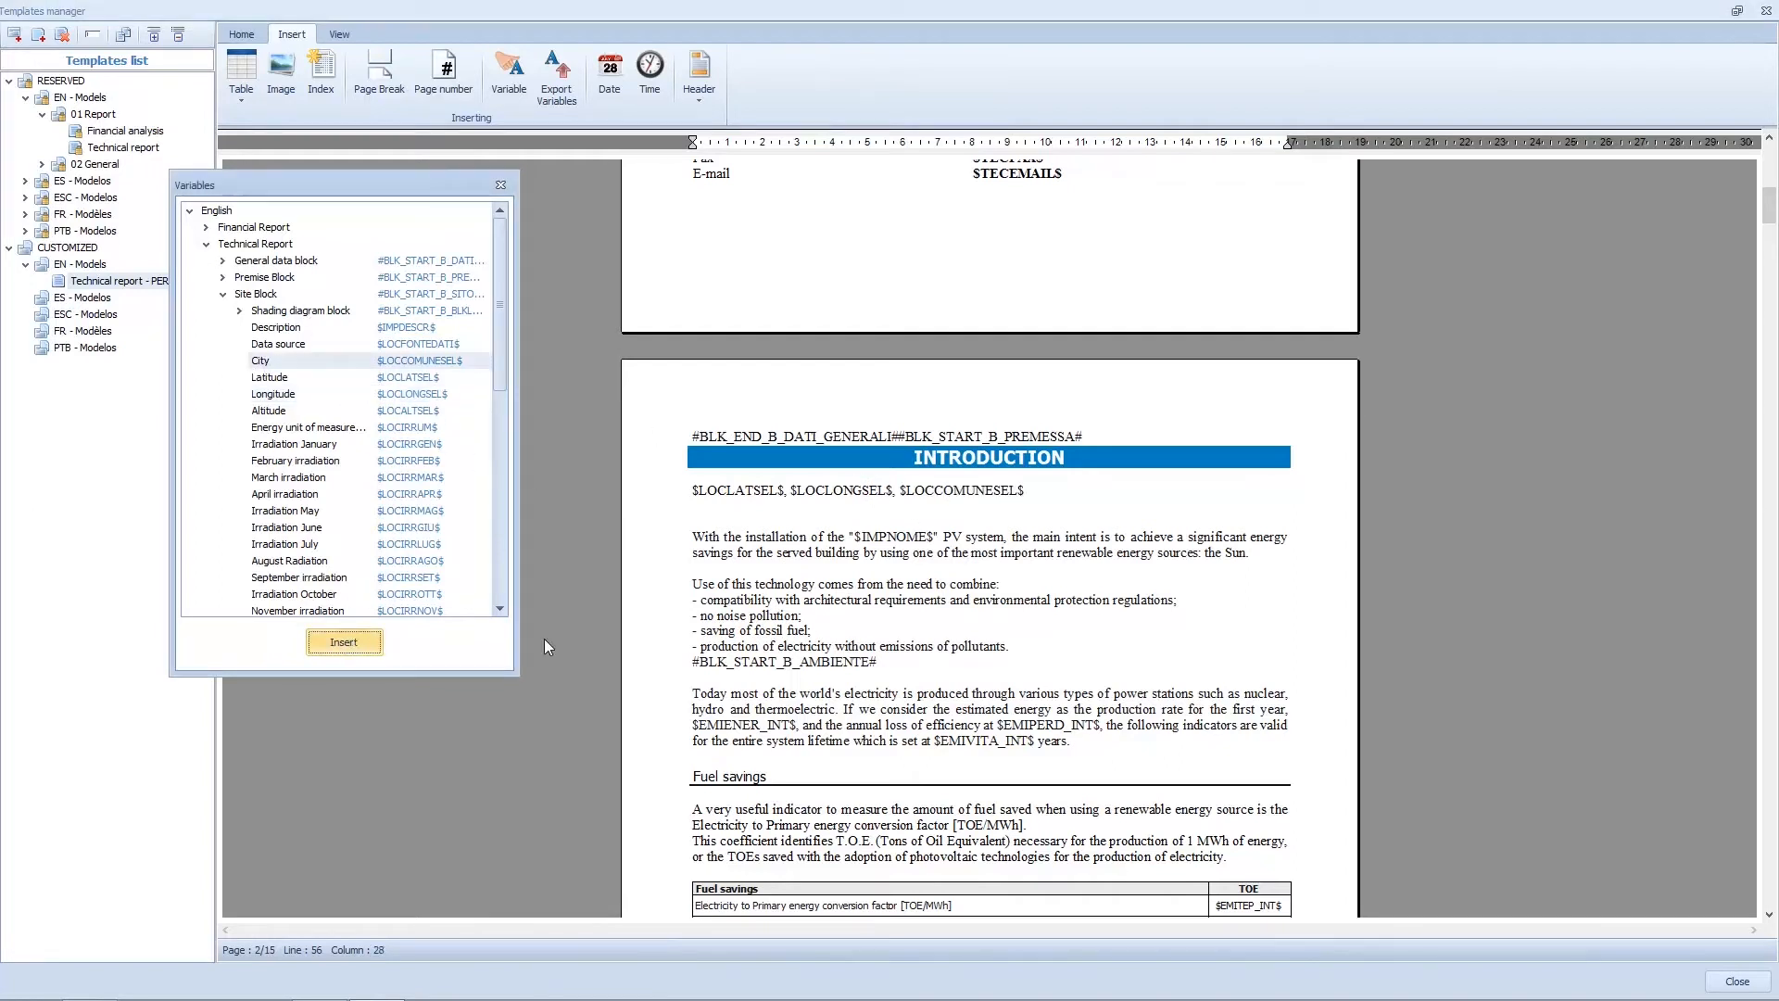
{"action": "left_click", "coordinate": [501, 186]}
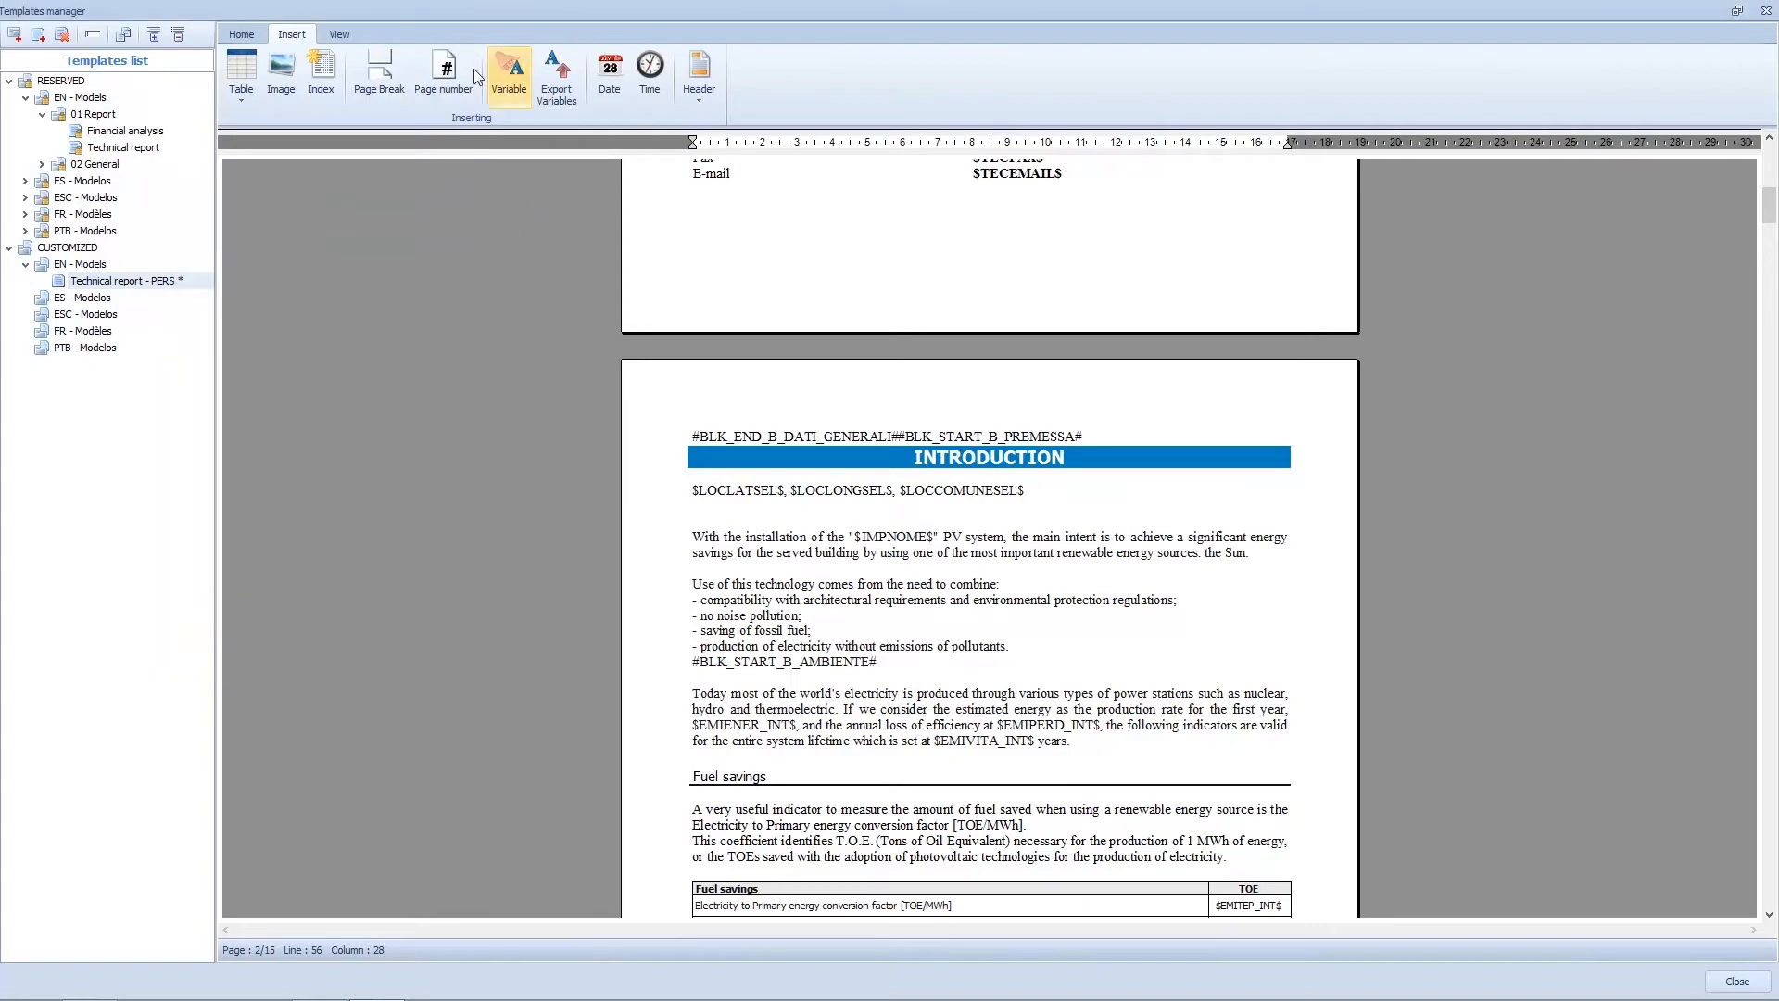
Step: Save the customized Technical report - PERS template and close the Templates manager
{"action": "left_click", "coordinate": [245, 39]}
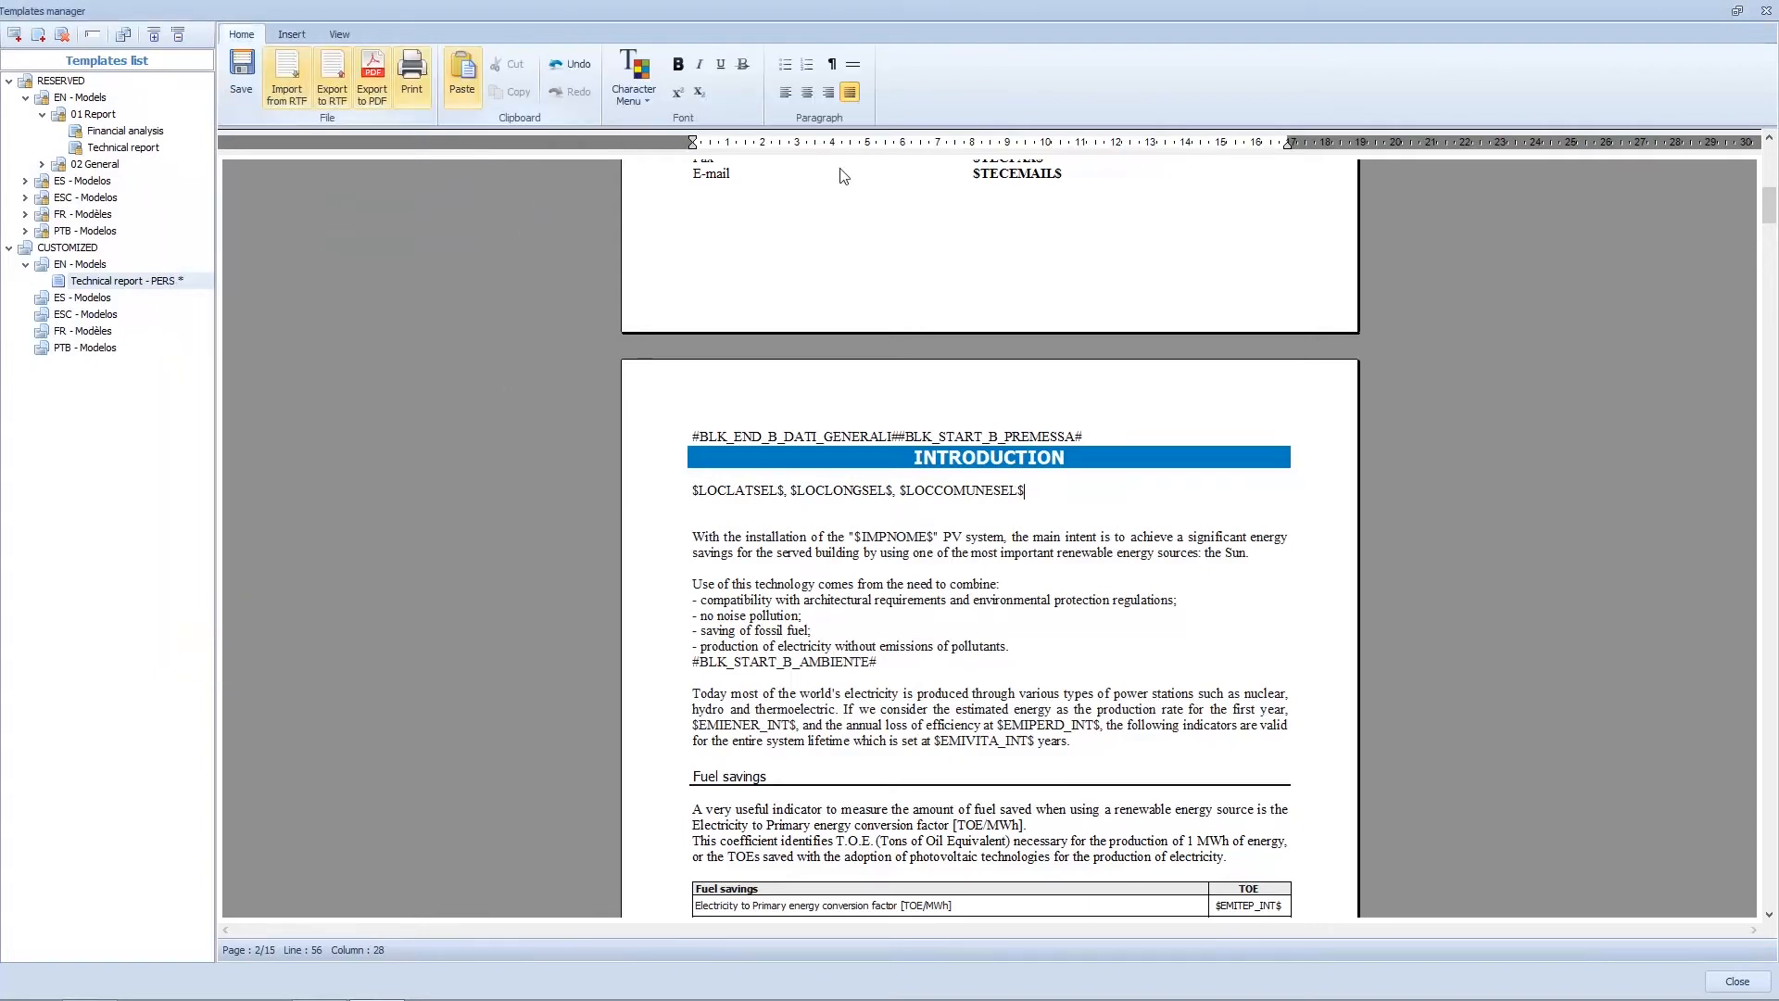
{"action": "left_click", "coordinate": [248, 61]}
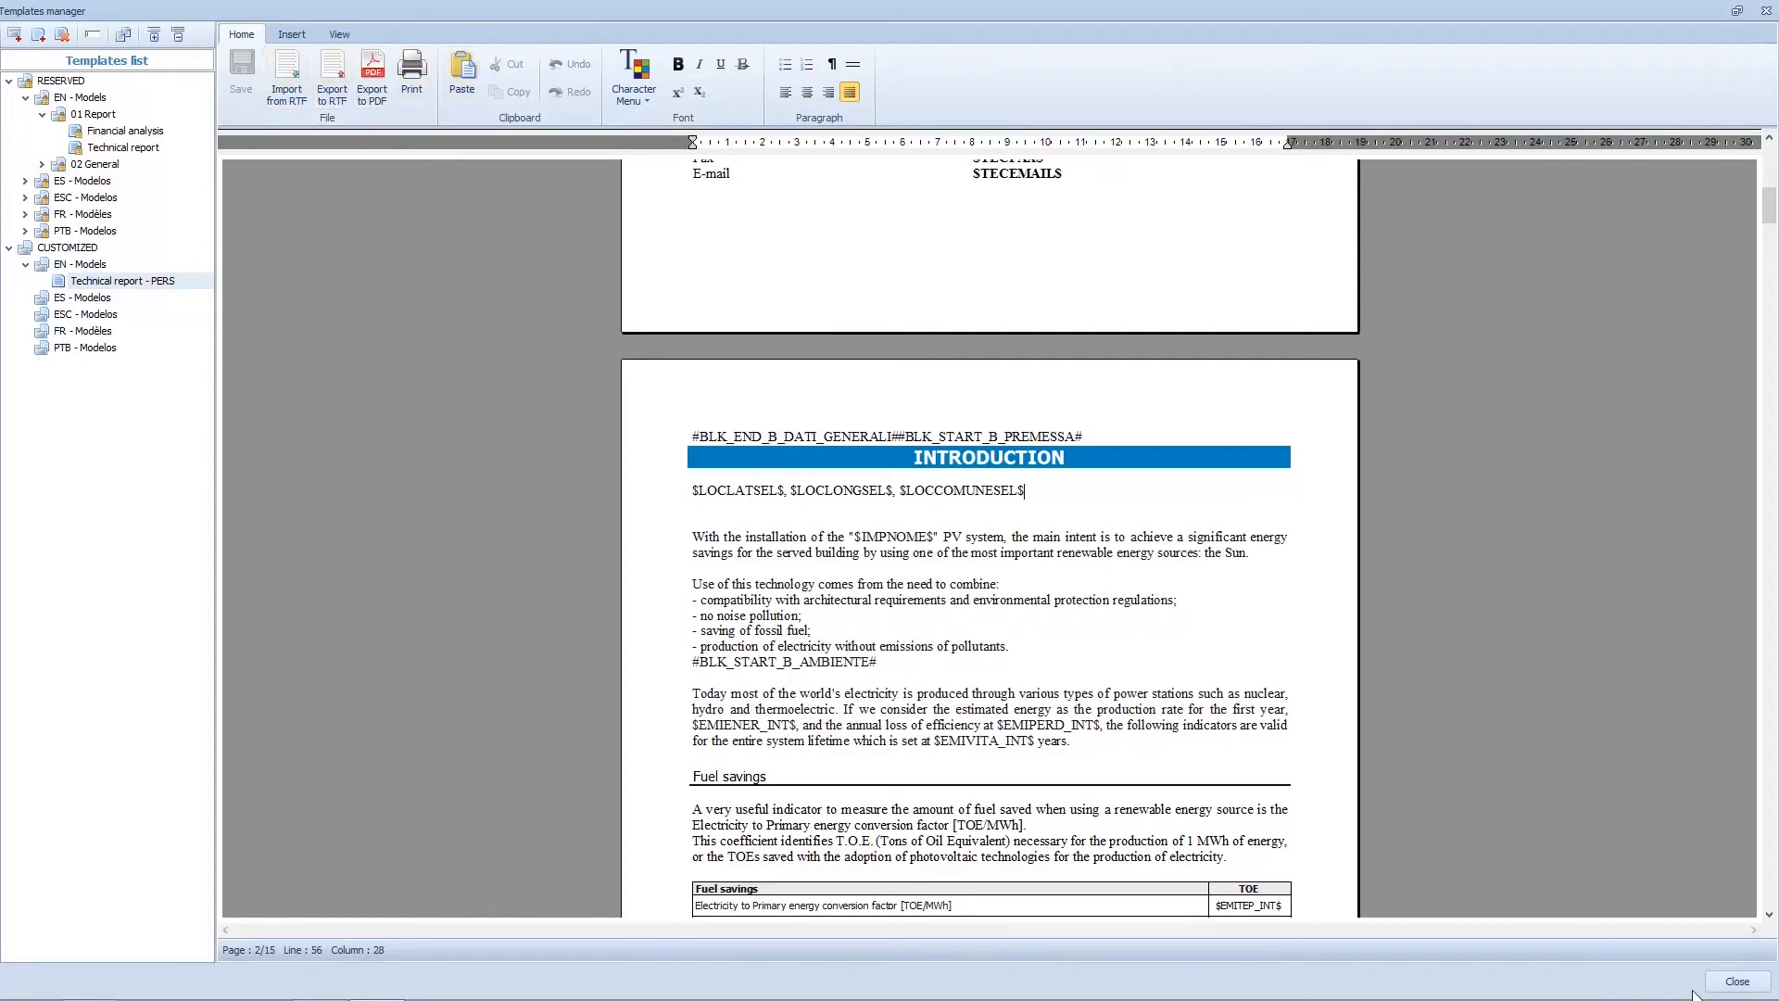
{"action": "left_click", "coordinate": [1737, 981]}
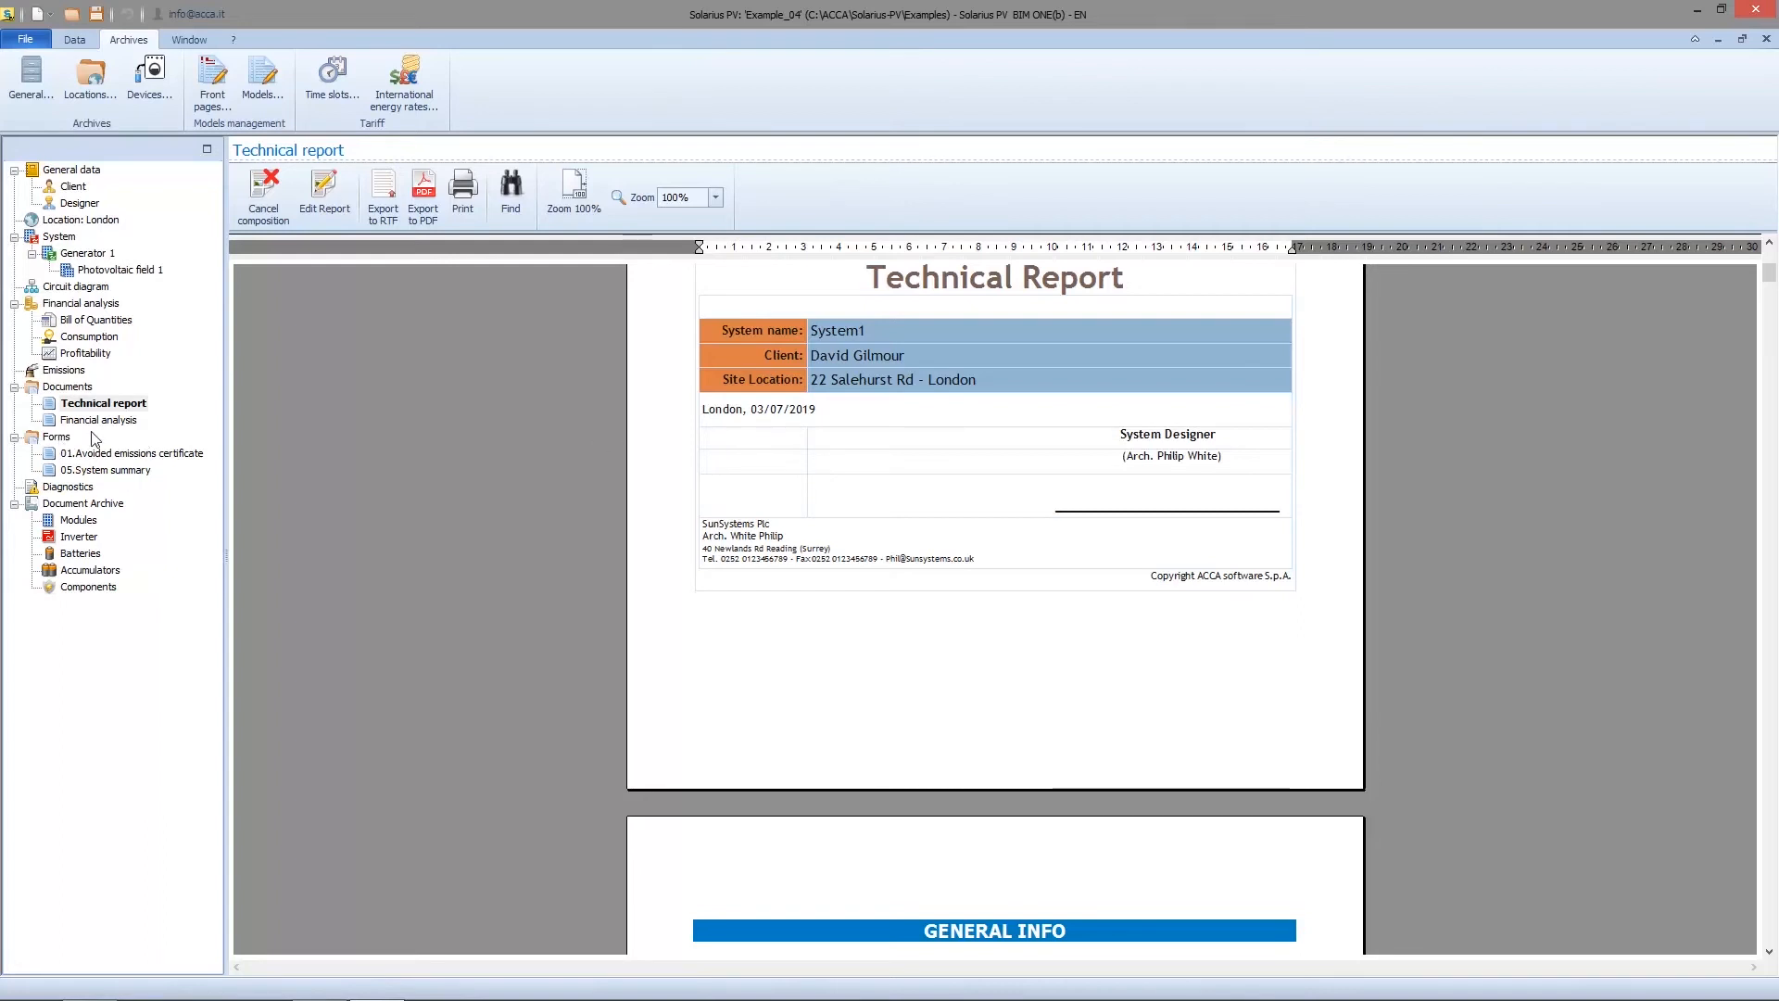
Step: Add a form to the project's Forms based on the customized EN template Technical report - PERS
{"action": "left_click", "coordinate": [58, 437]}
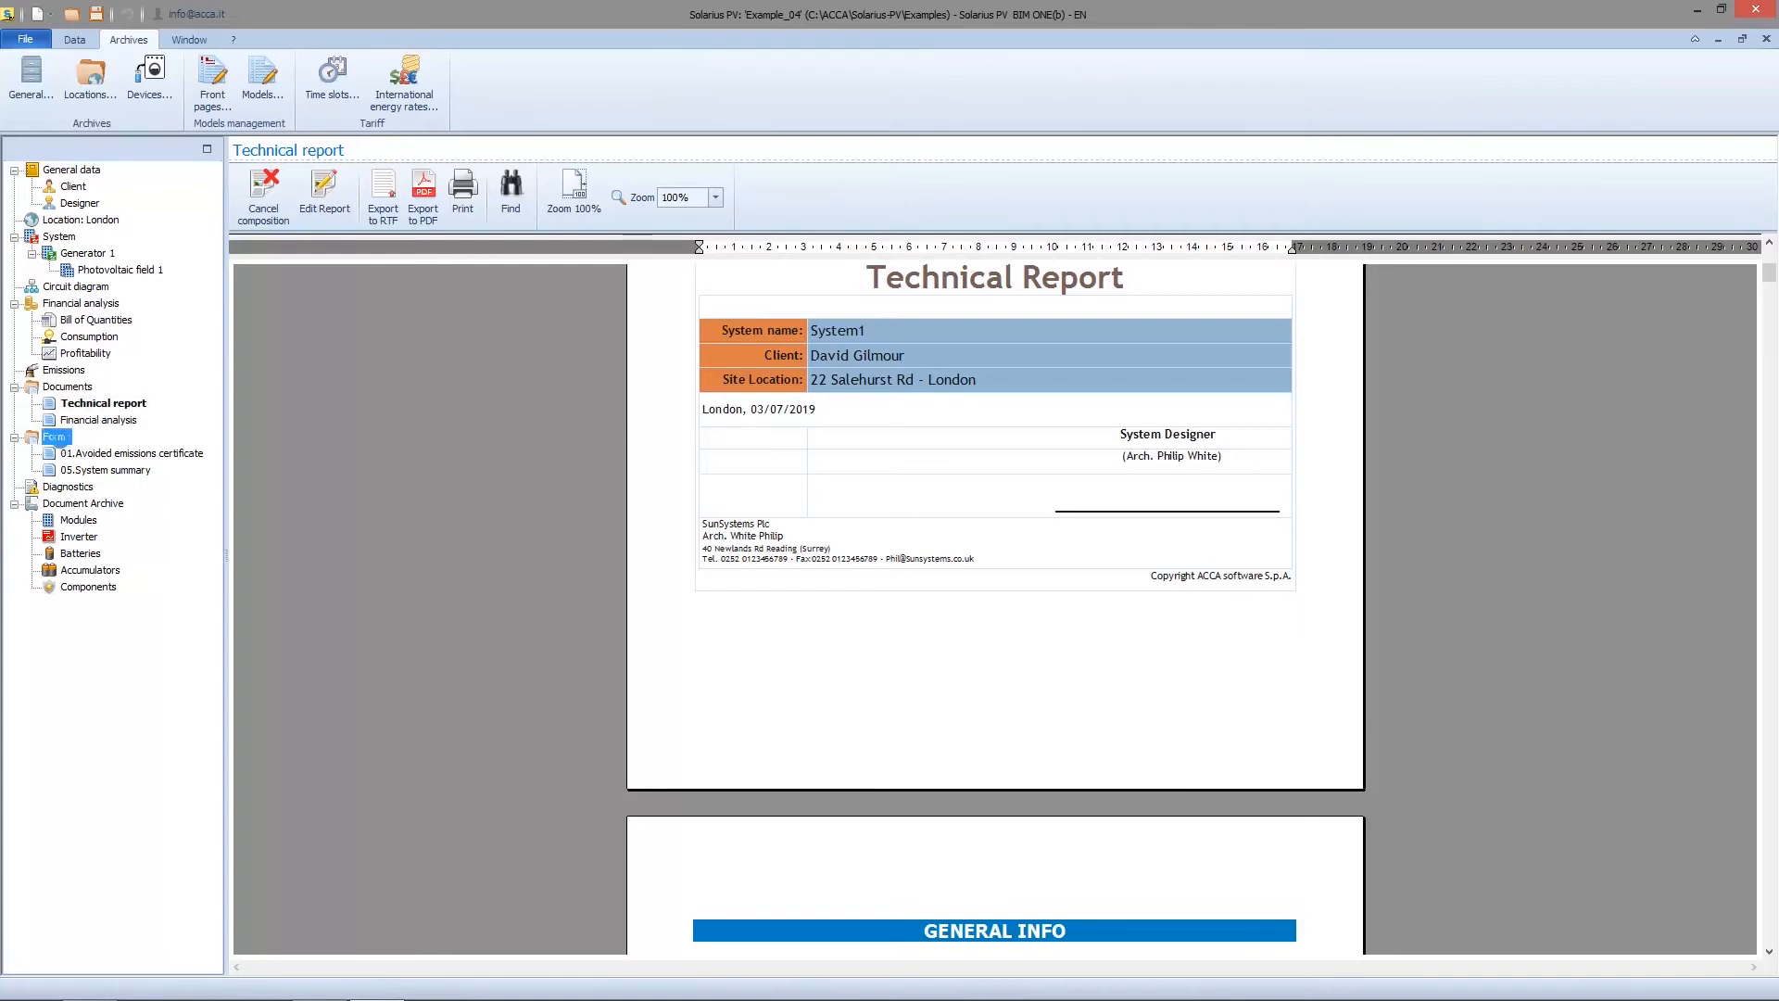
{"action": "left_click", "coordinate": [1283, 485]}
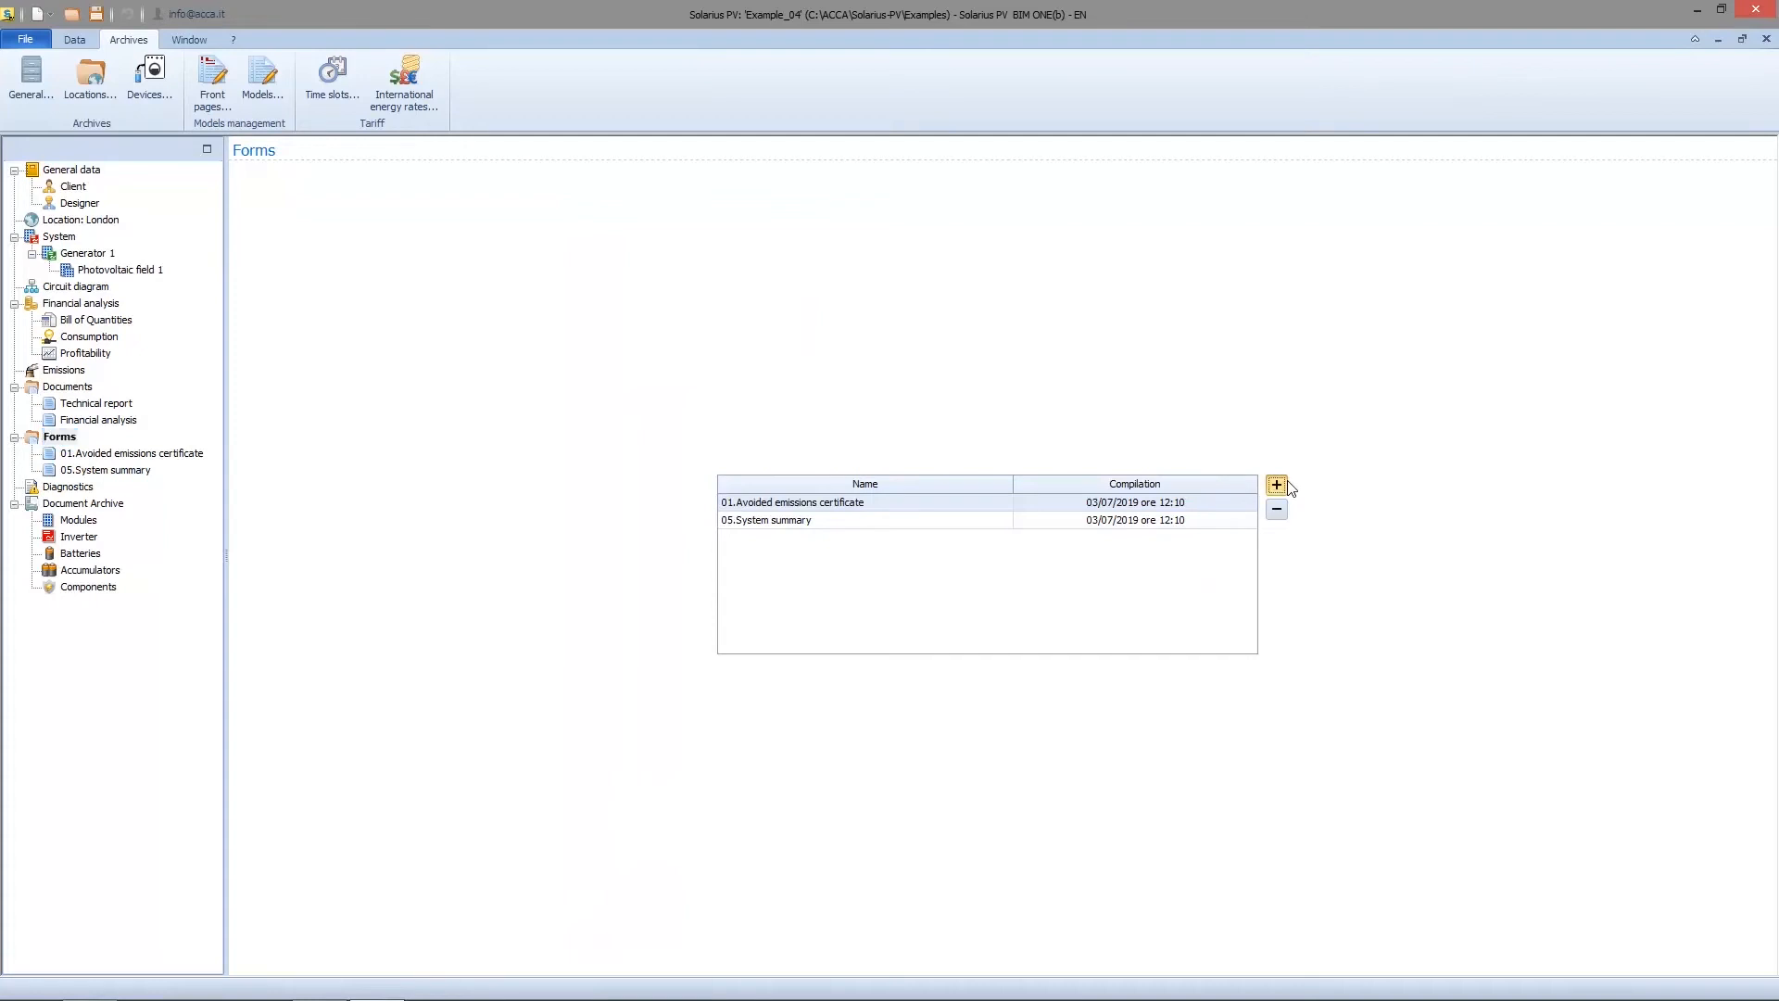
{"action": "left_click", "coordinate": [350, 263]}
{"action": "left_click", "coordinate": [367, 278]}
{"action": "left_click", "coordinate": [451, 297]}
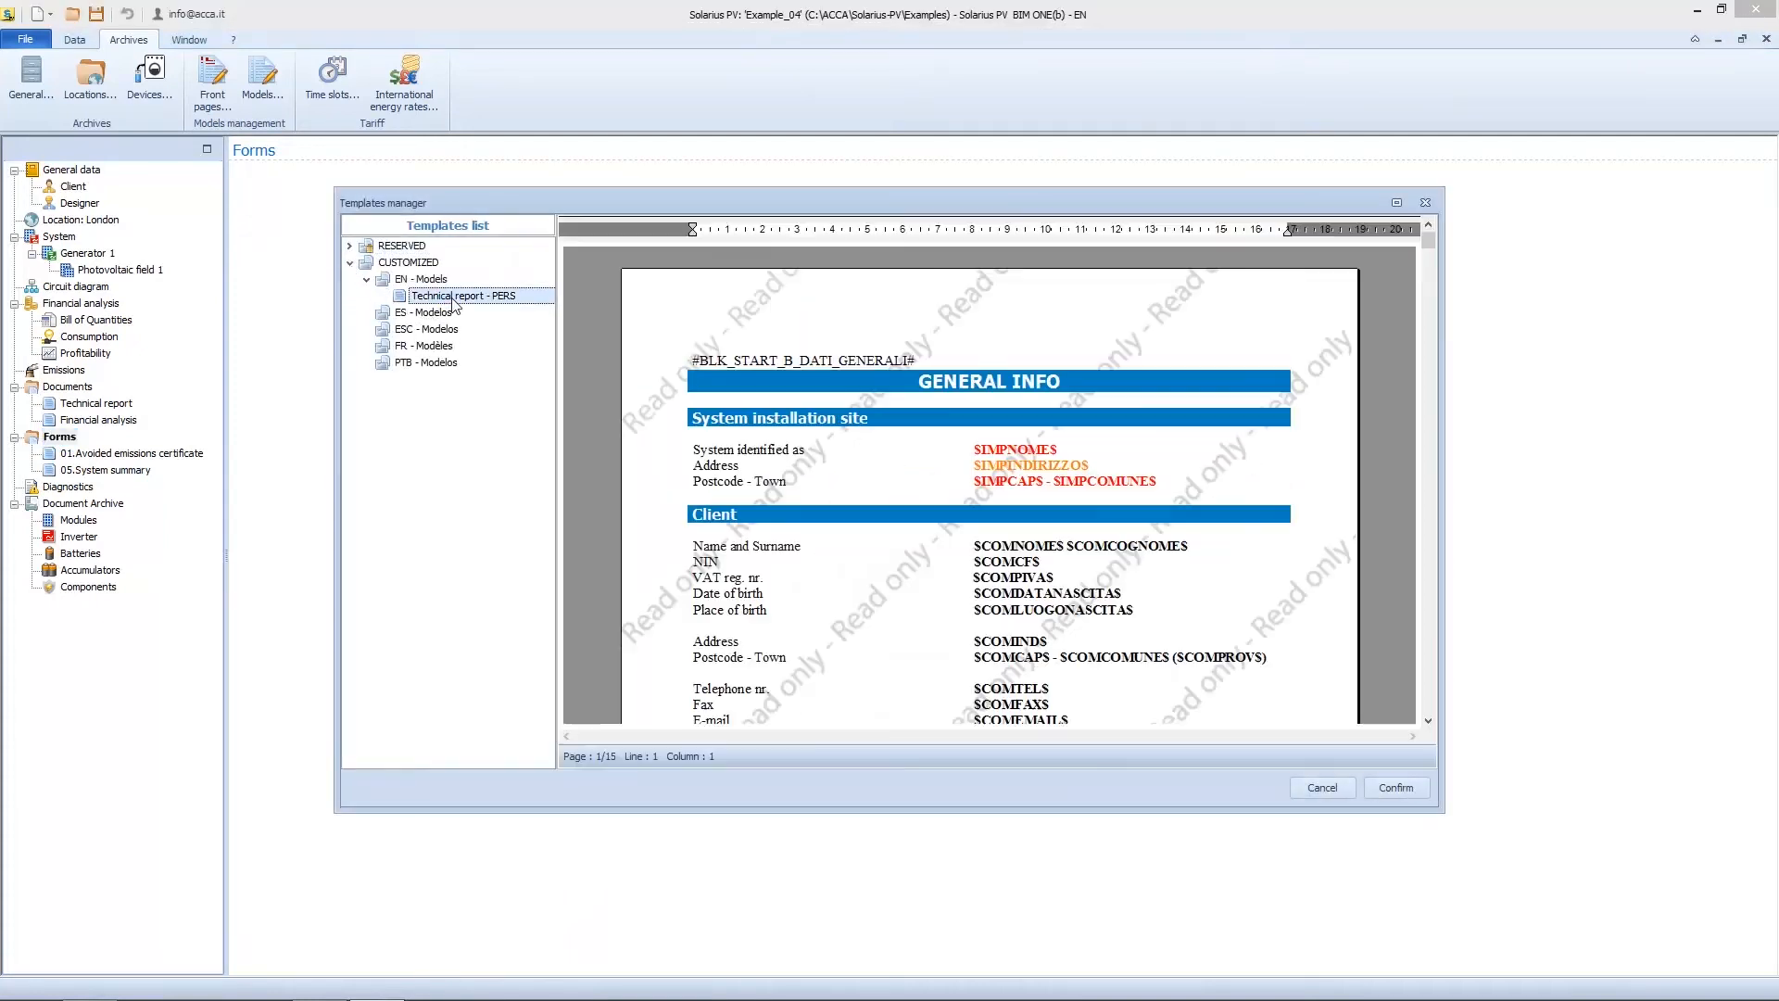
{"action": "scroll", "coordinate": [1027, 479], "scroll_direction": "down", "scroll_amount": 10}
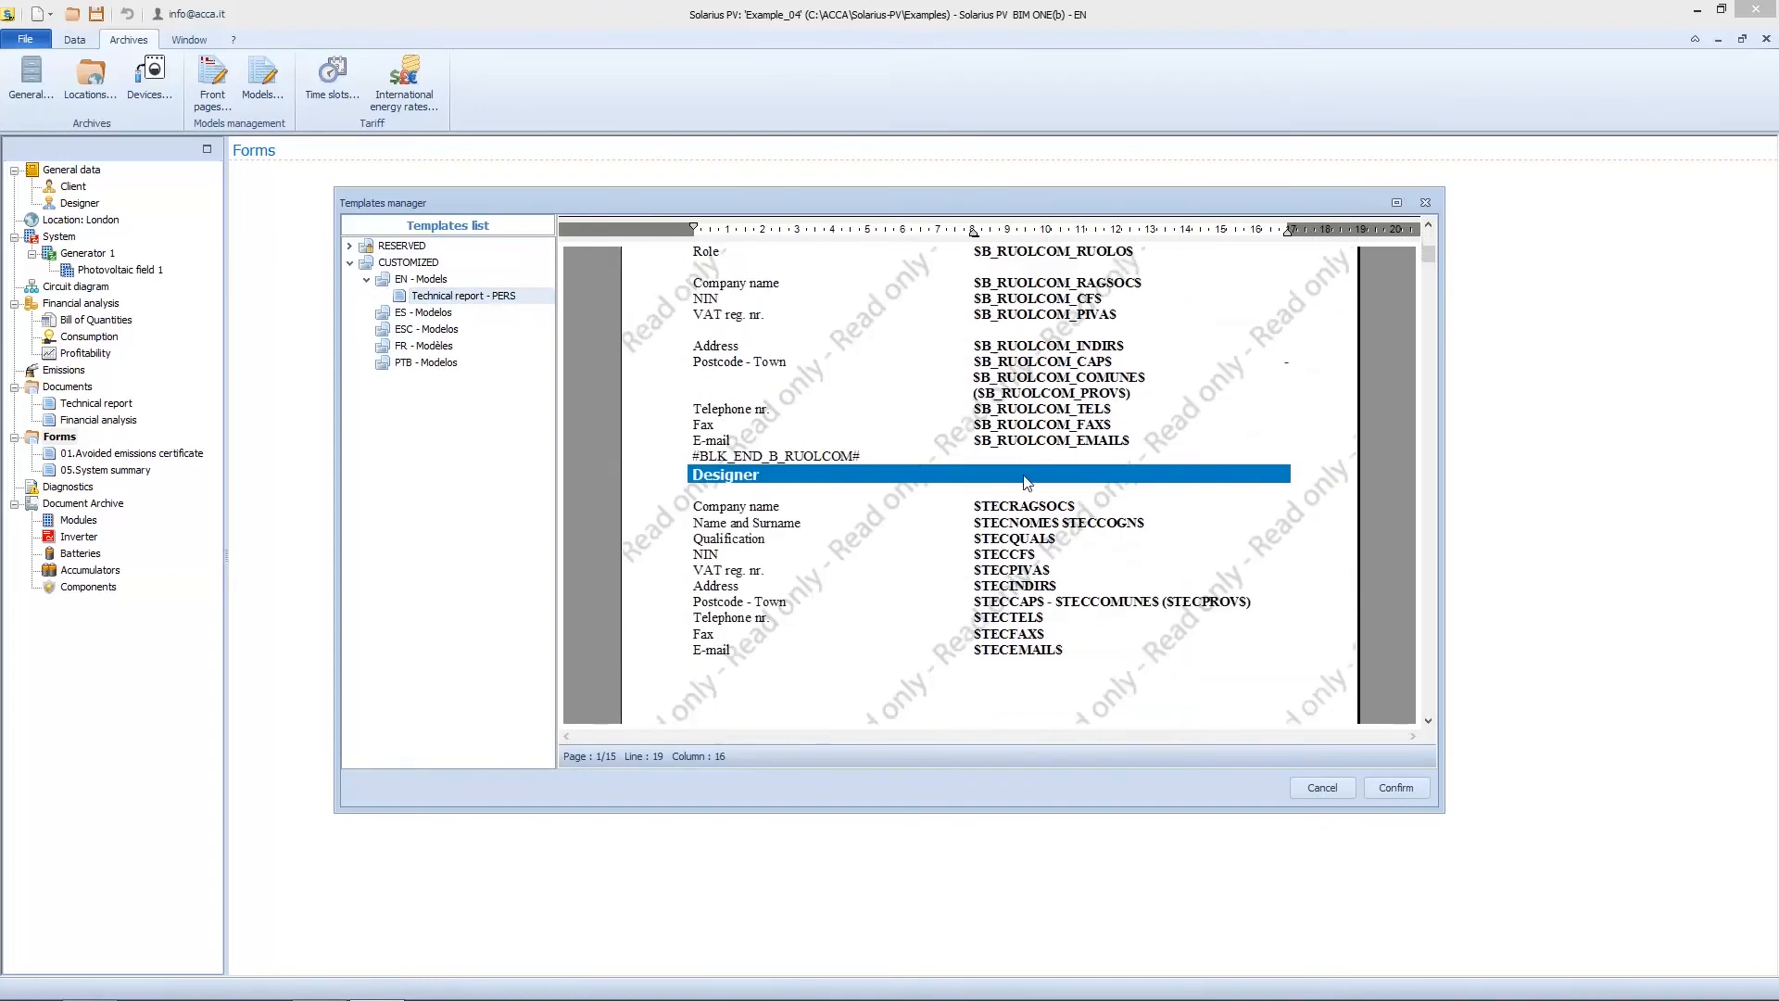
{"action": "left_click", "coordinate": [1413, 789]}
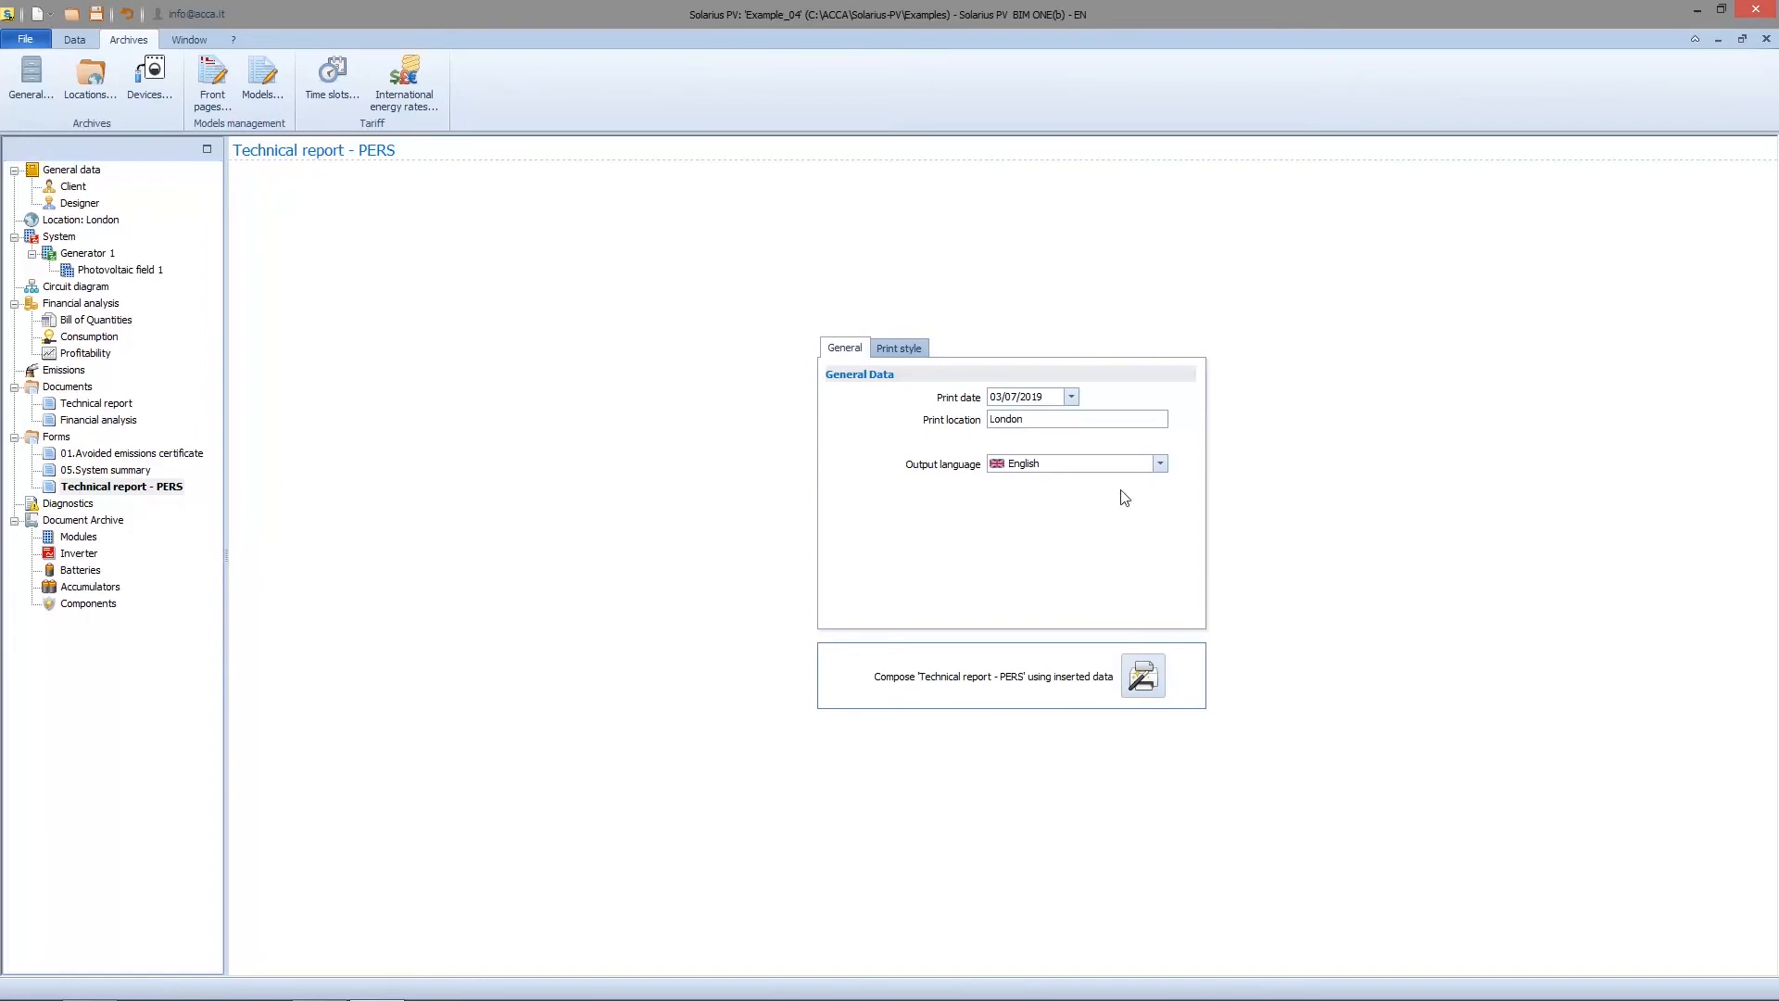
Step: Compose the Technical report - PERS form and review its General info and Introduction pages
{"action": "left_click", "coordinate": [1143, 676]}
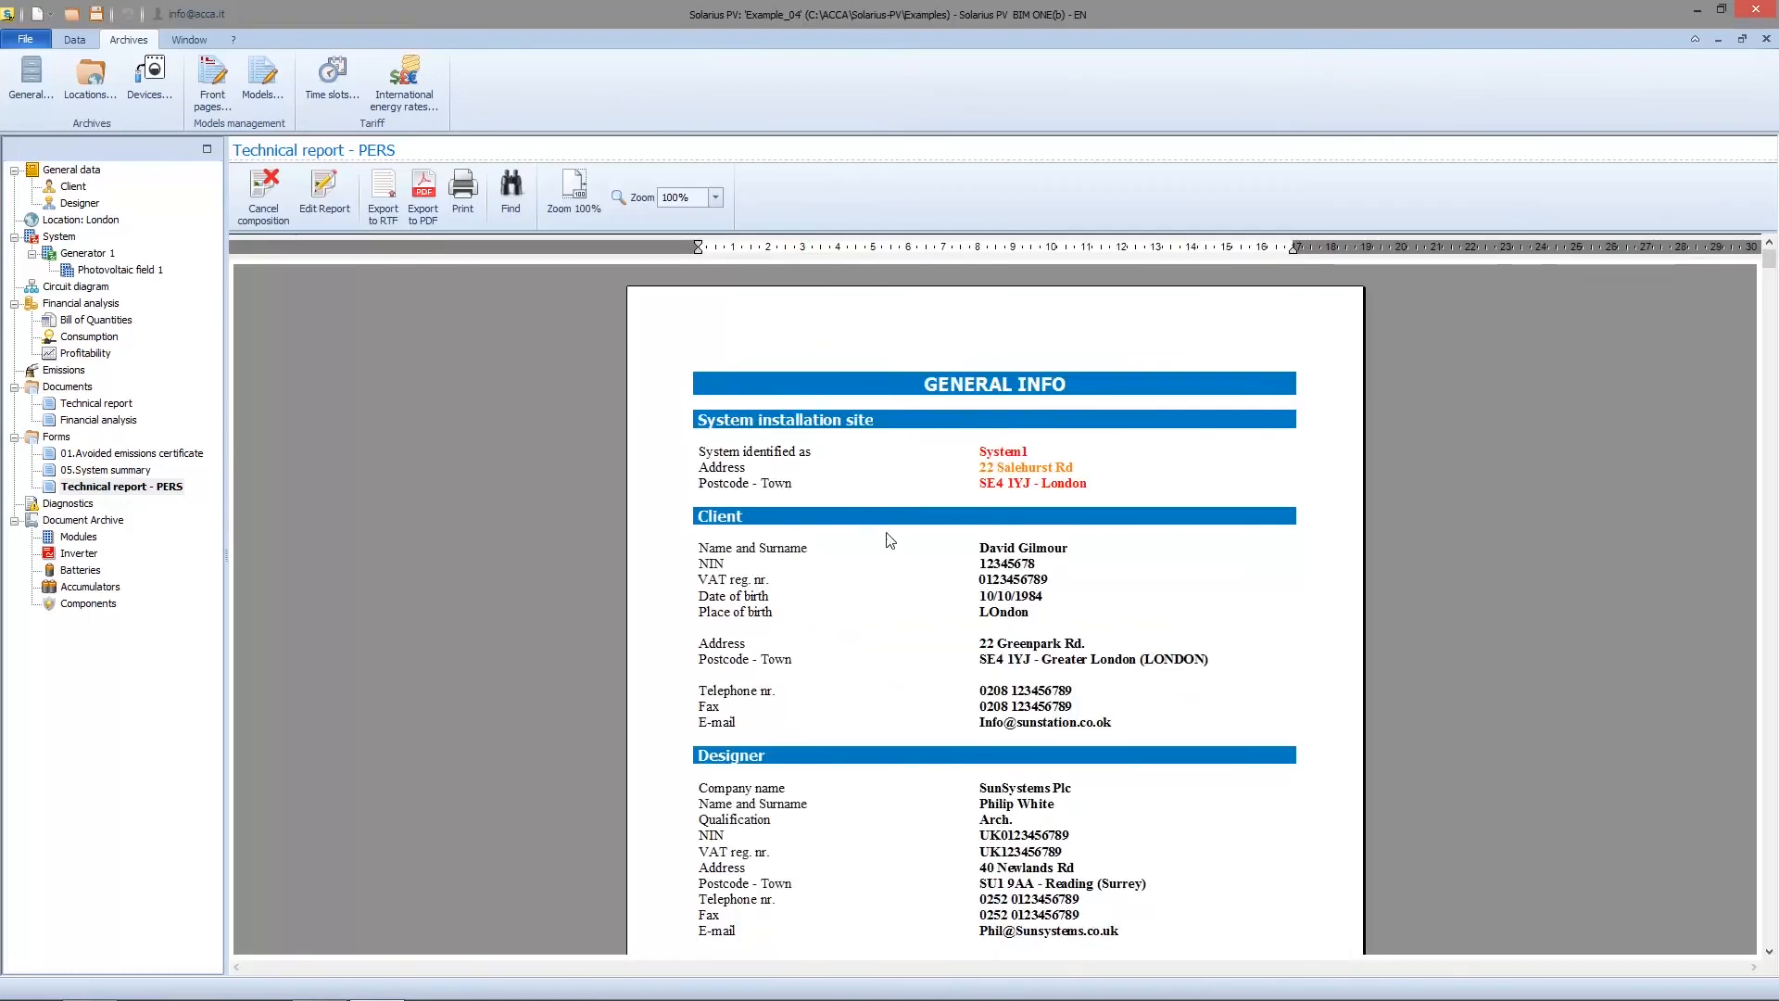
{"action": "scroll", "coordinate": [895, 584], "scroll_direction": "down", "scroll_amount": 5}
{"action": "scroll", "coordinate": [897, 584], "scroll_direction": "down", "scroll_amount": 3}
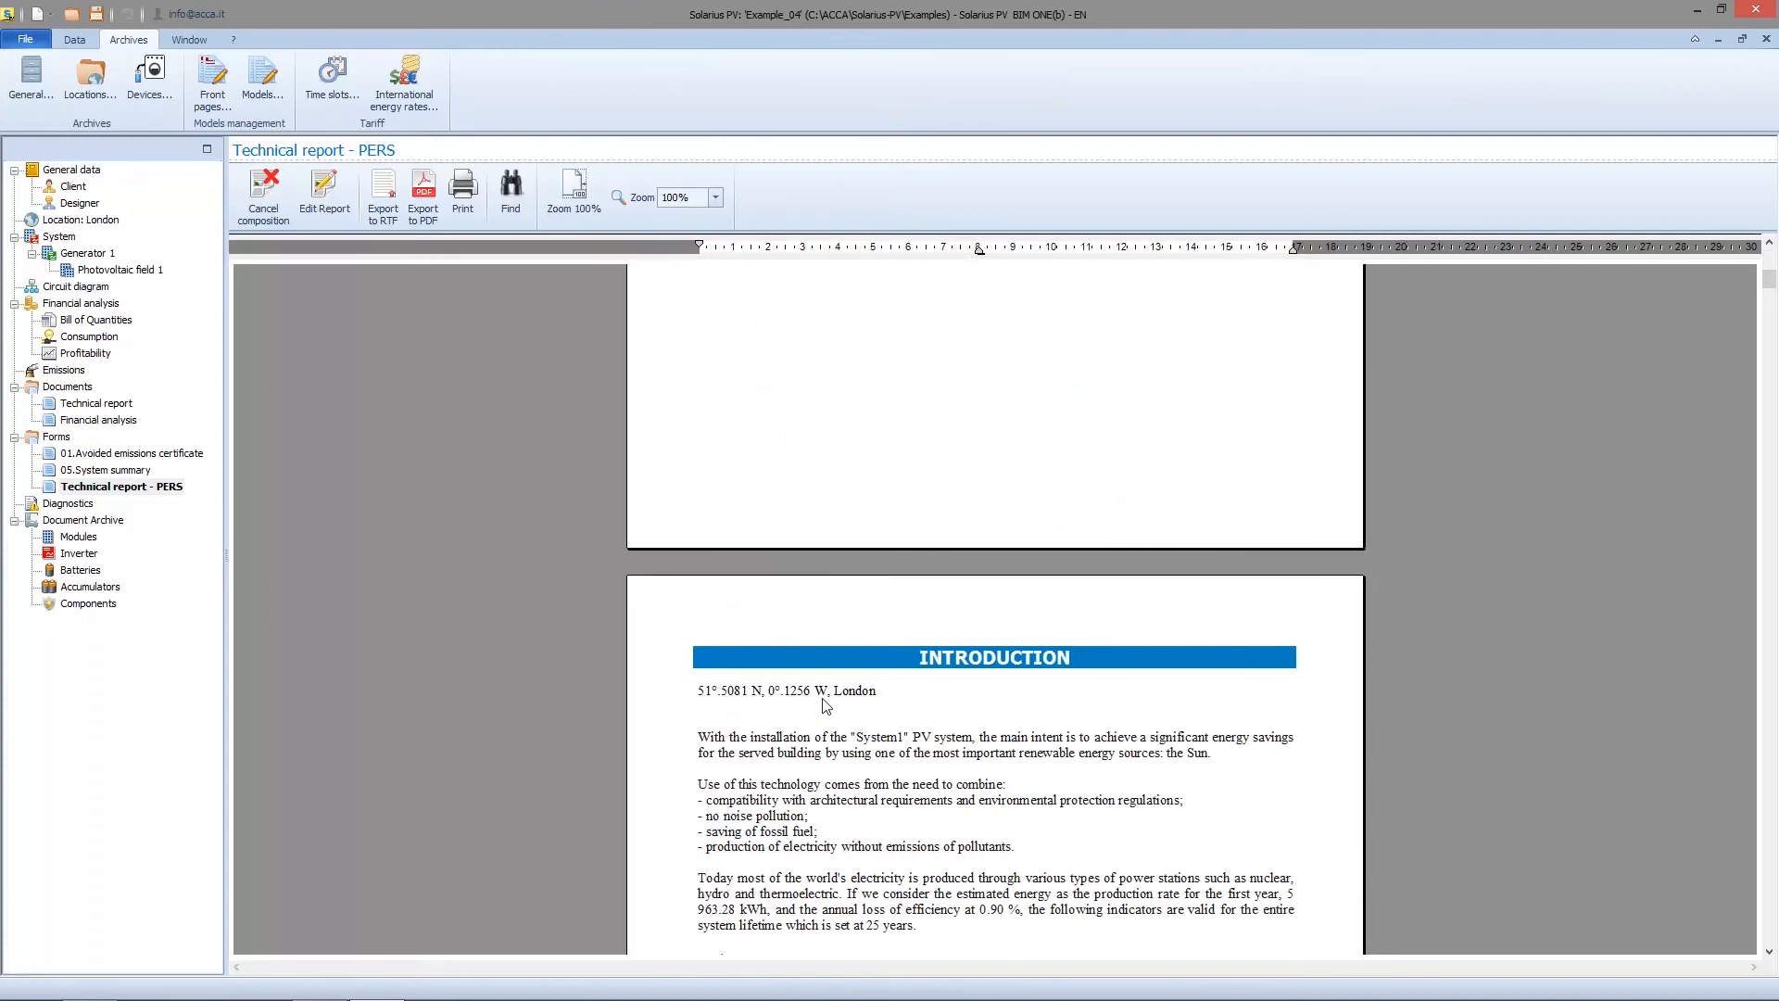
{"action": "scroll", "coordinate": [940, 662], "scroll_direction": "up", "scroll_amount": 6}
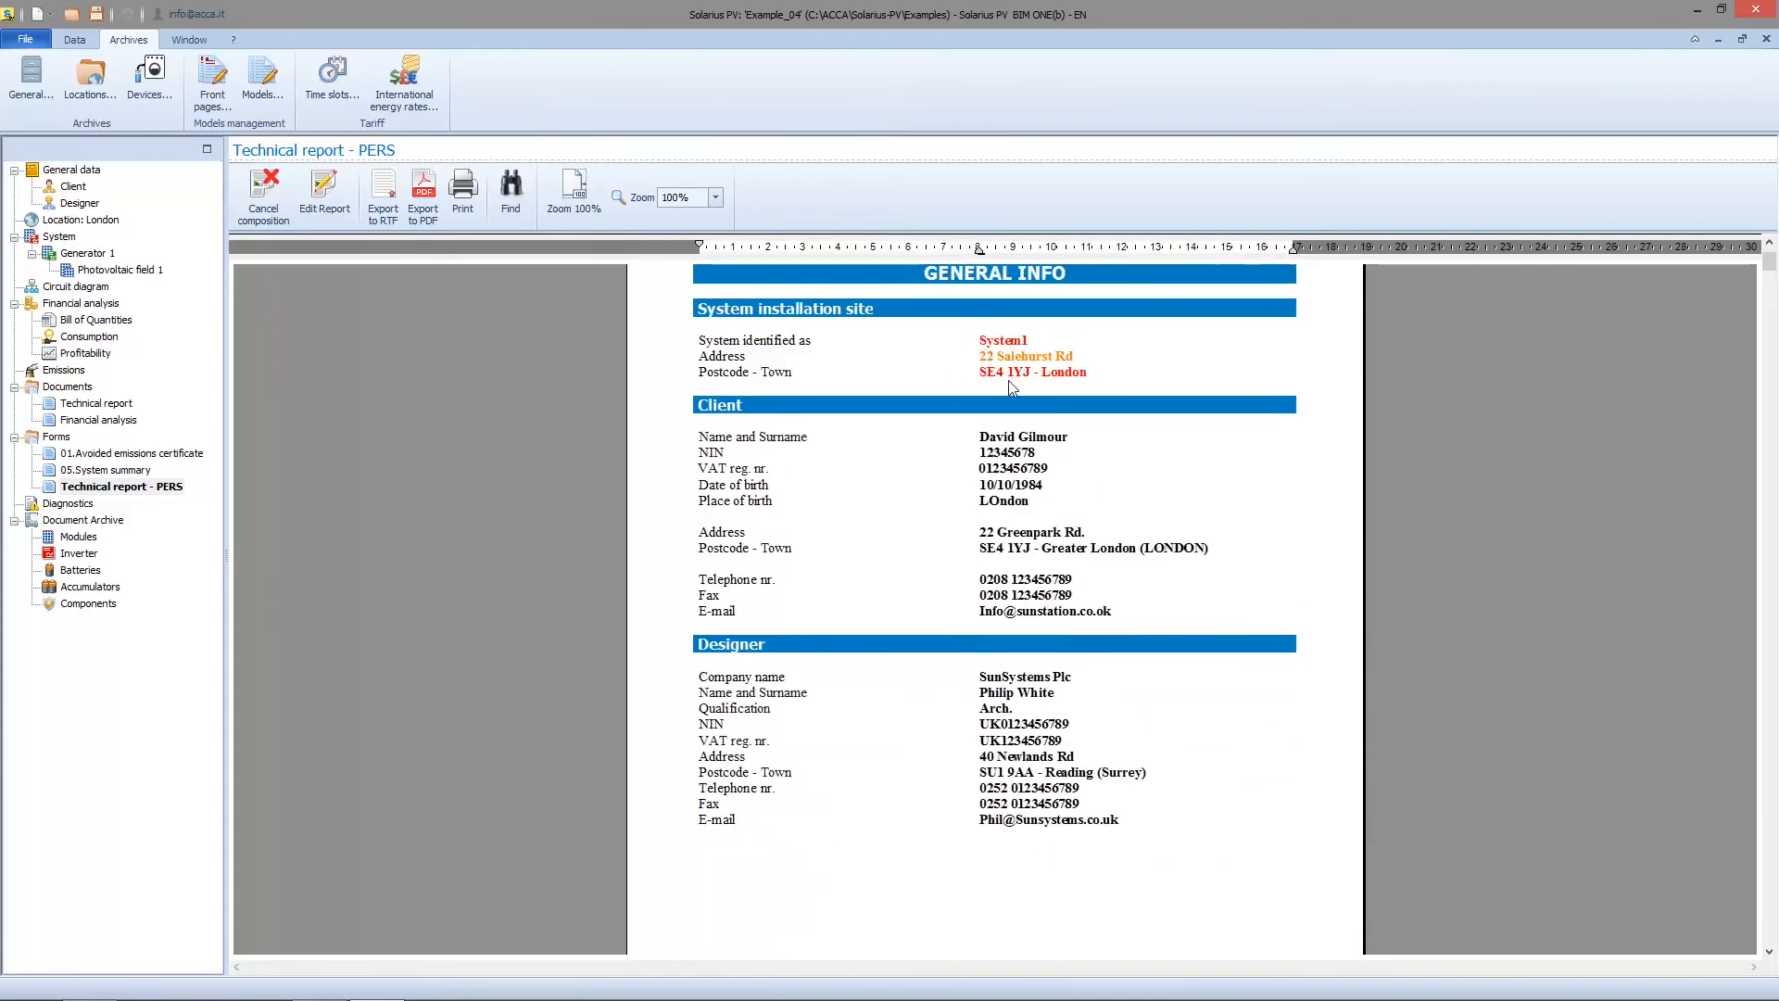
{"action": "scroll", "coordinate": [933, 664], "scroll_direction": "down", "scroll_amount": 6}
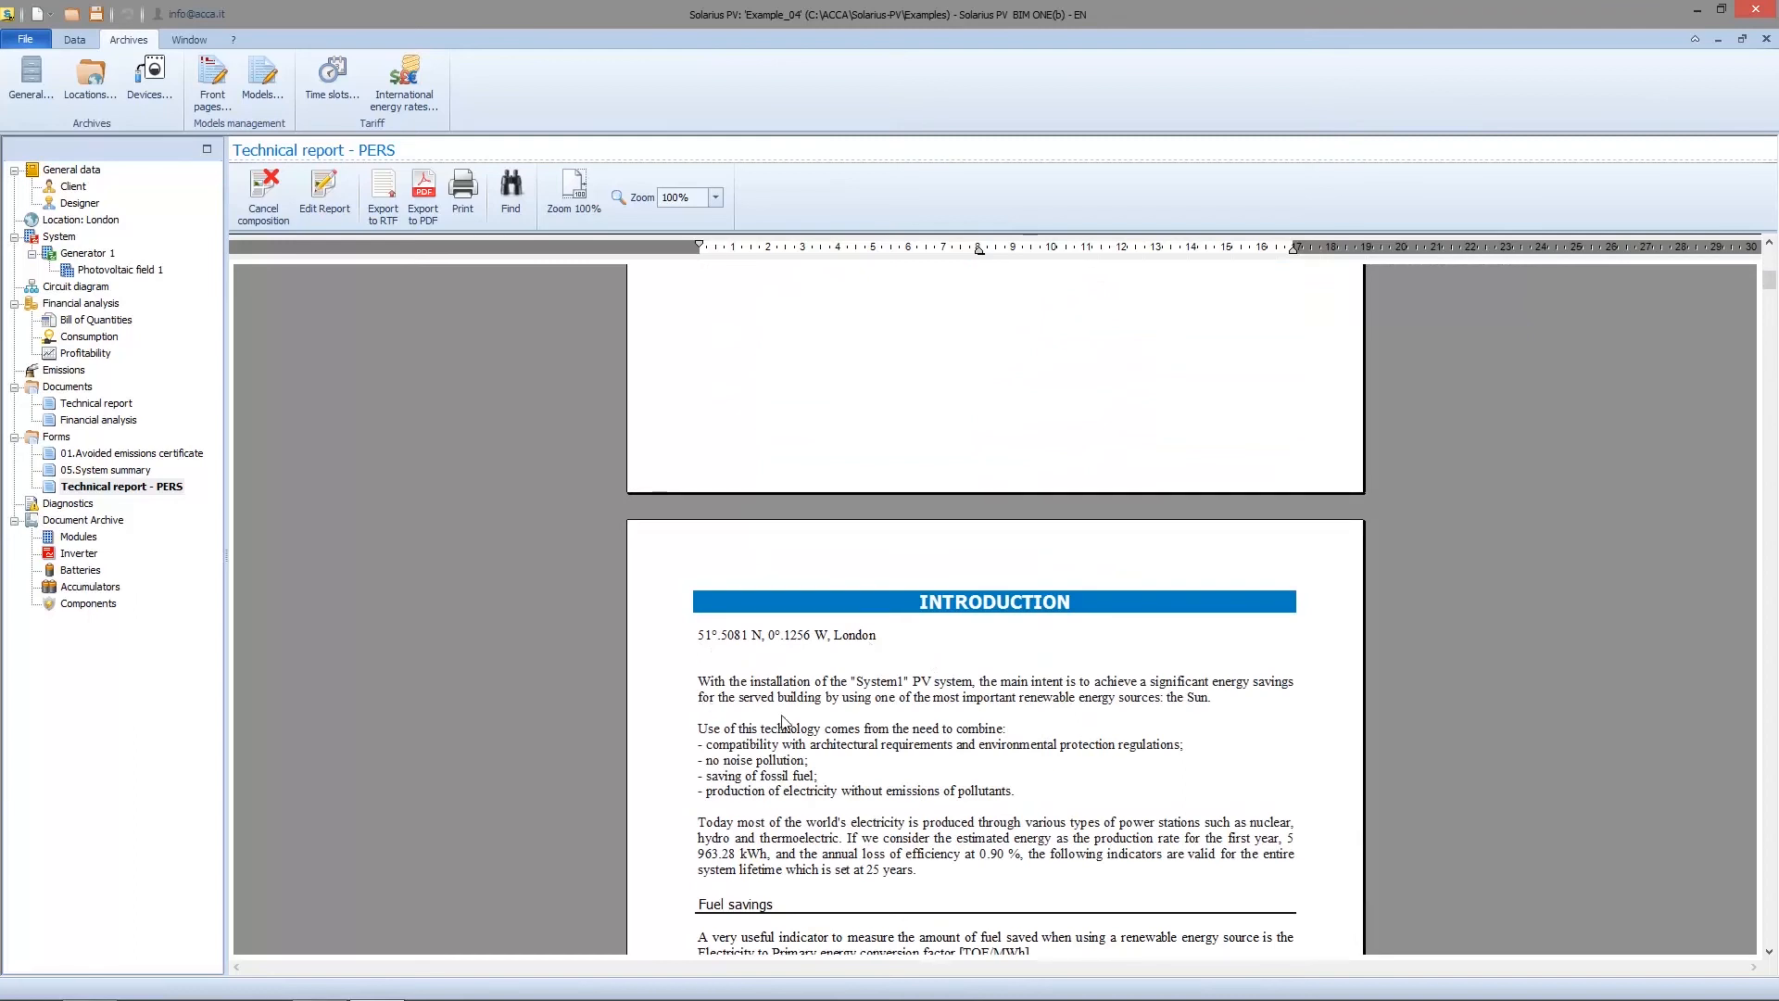
{"action": "scroll", "coordinate": [788, 720], "scroll_direction": "down", "scroll_amount": 3}
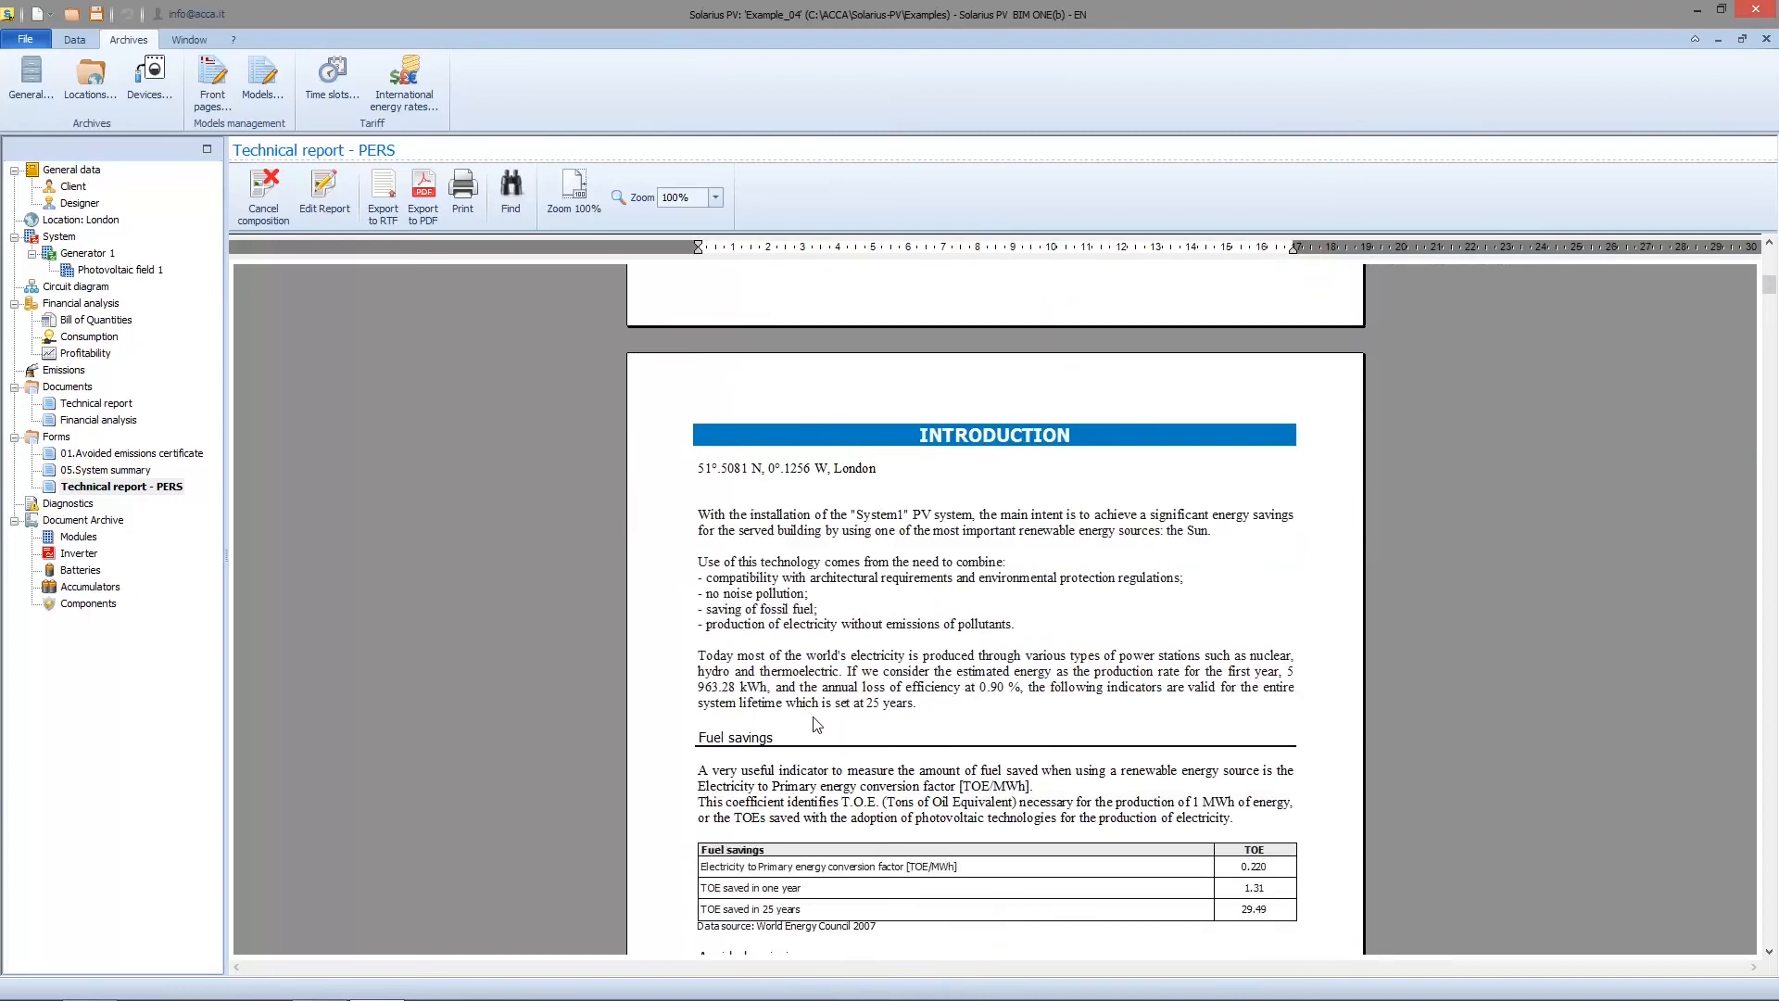
Step: Reopen the customized Technical report - PERS model in the Templates manager and maximize the window
{"action": "left_click", "coordinate": [276, 81]}
{"action": "left_click", "coordinate": [350, 290]}
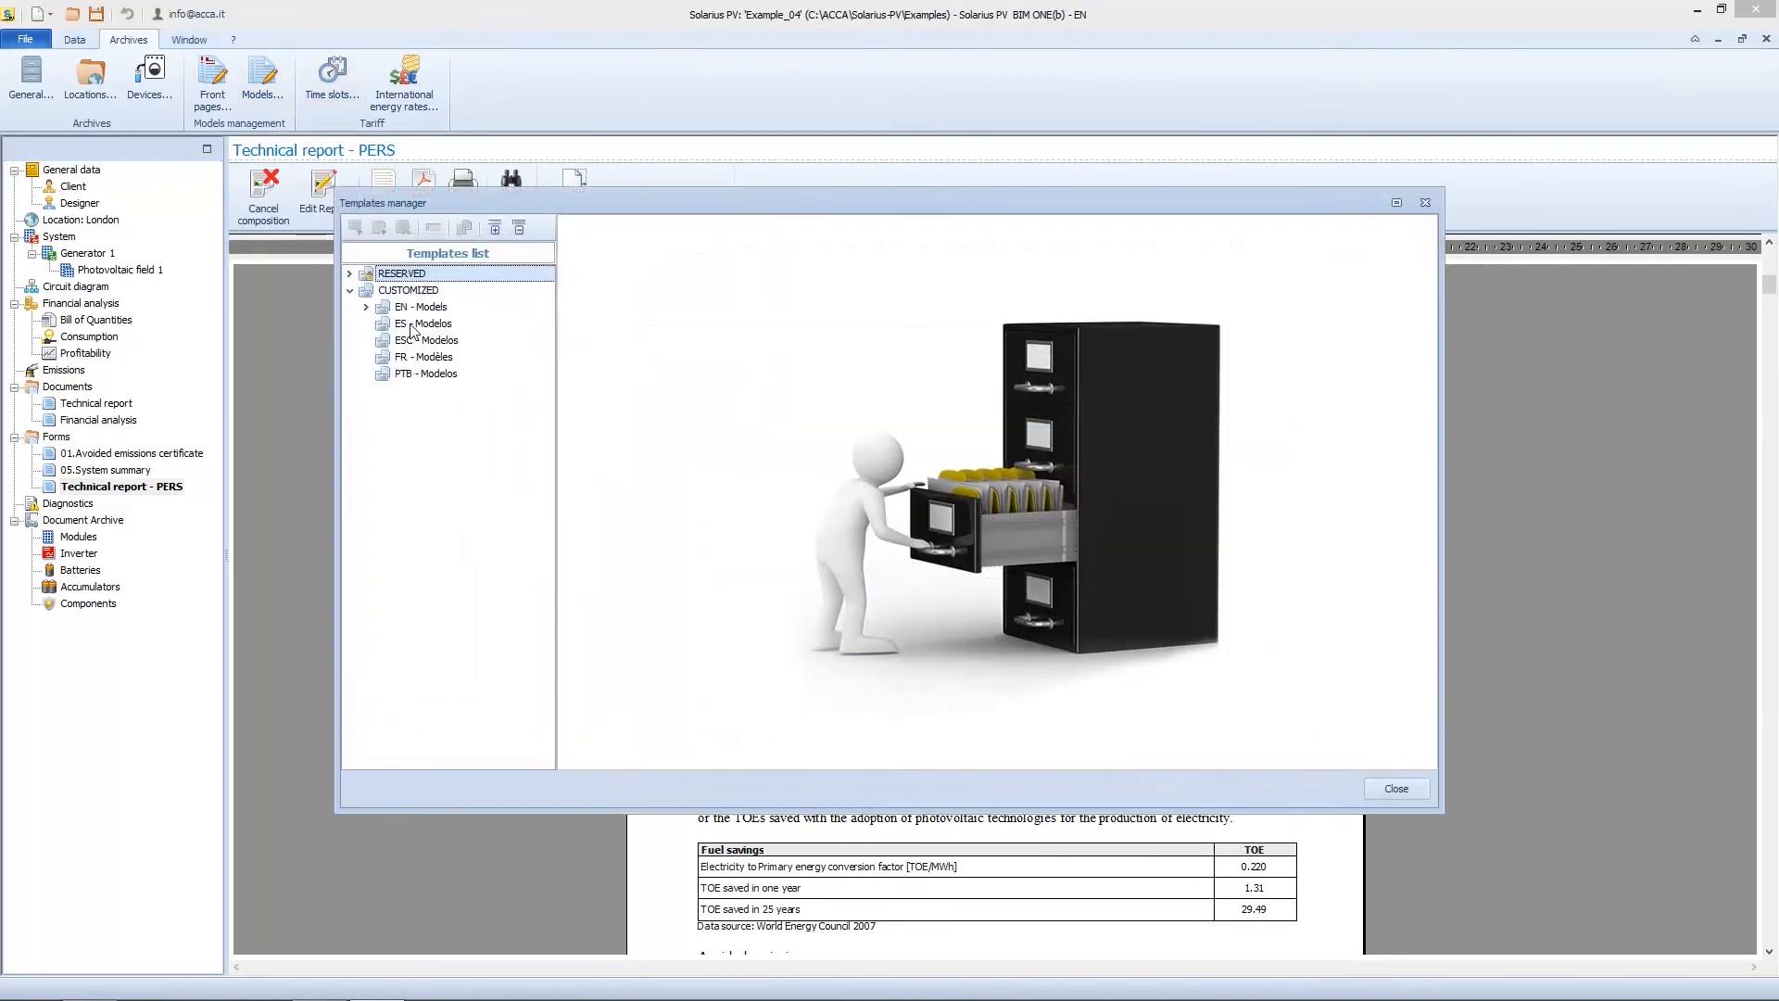
{"action": "left_click", "coordinate": [367, 306]}
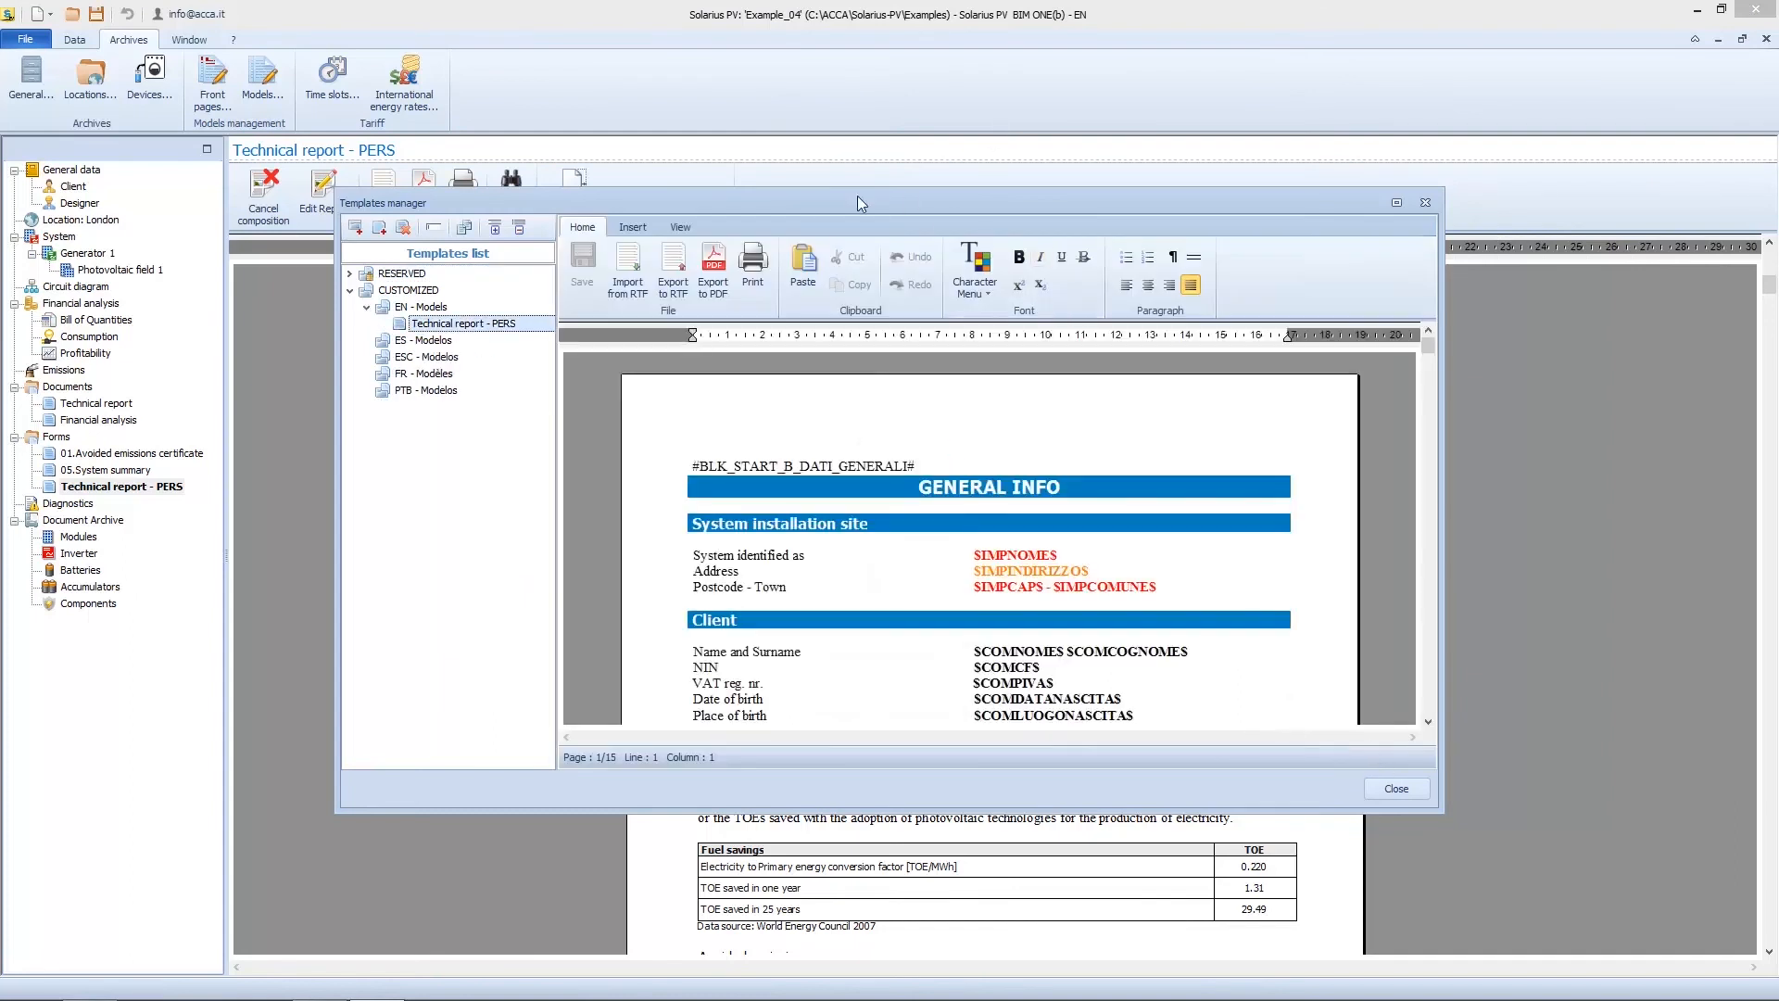
{"action": "double_click", "coordinate": [747, 204]}
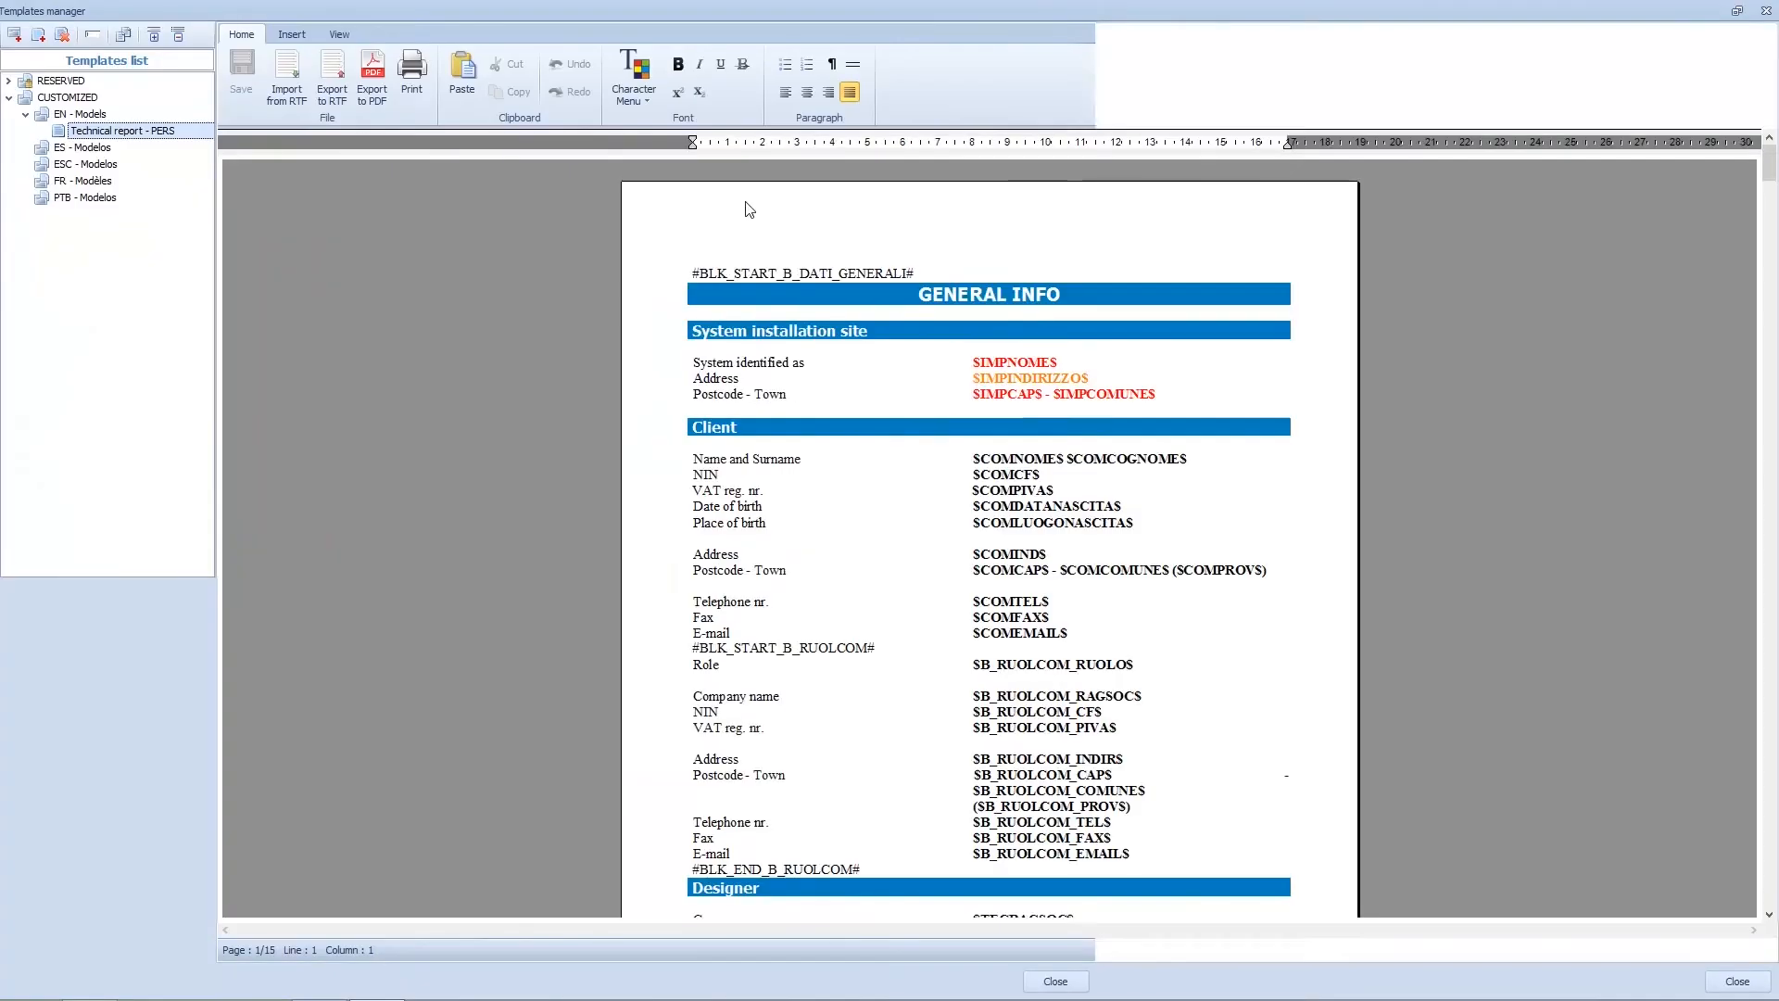
Step: Copy the Introduction text from the location variables through #BLK_START_B_AMBIENTE# and paste it after the MPPT VOLTAGES paragraph
{"action": "left_click", "coordinate": [883, 519]}
{"action": "scroll", "coordinate": [885, 512], "scroll_direction": "down", "scroll_amount": 4}
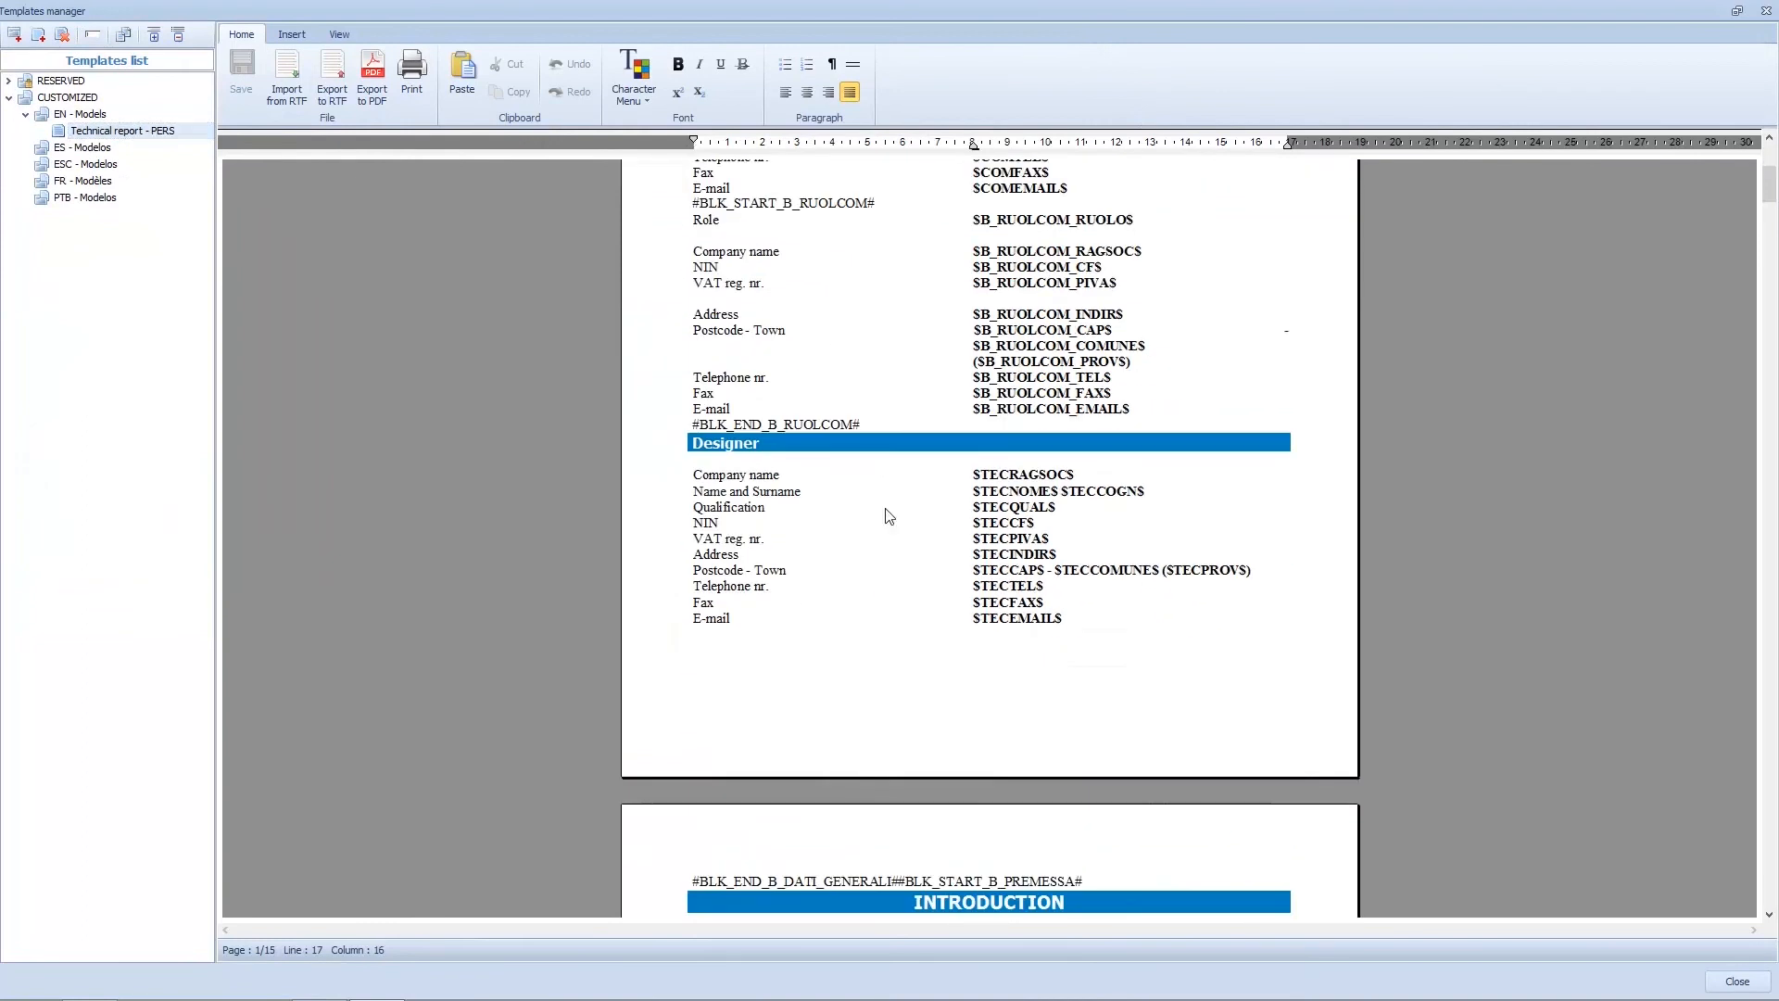
{"action": "scroll", "coordinate": [886, 509], "scroll_direction": "up", "scroll_amount": 3}
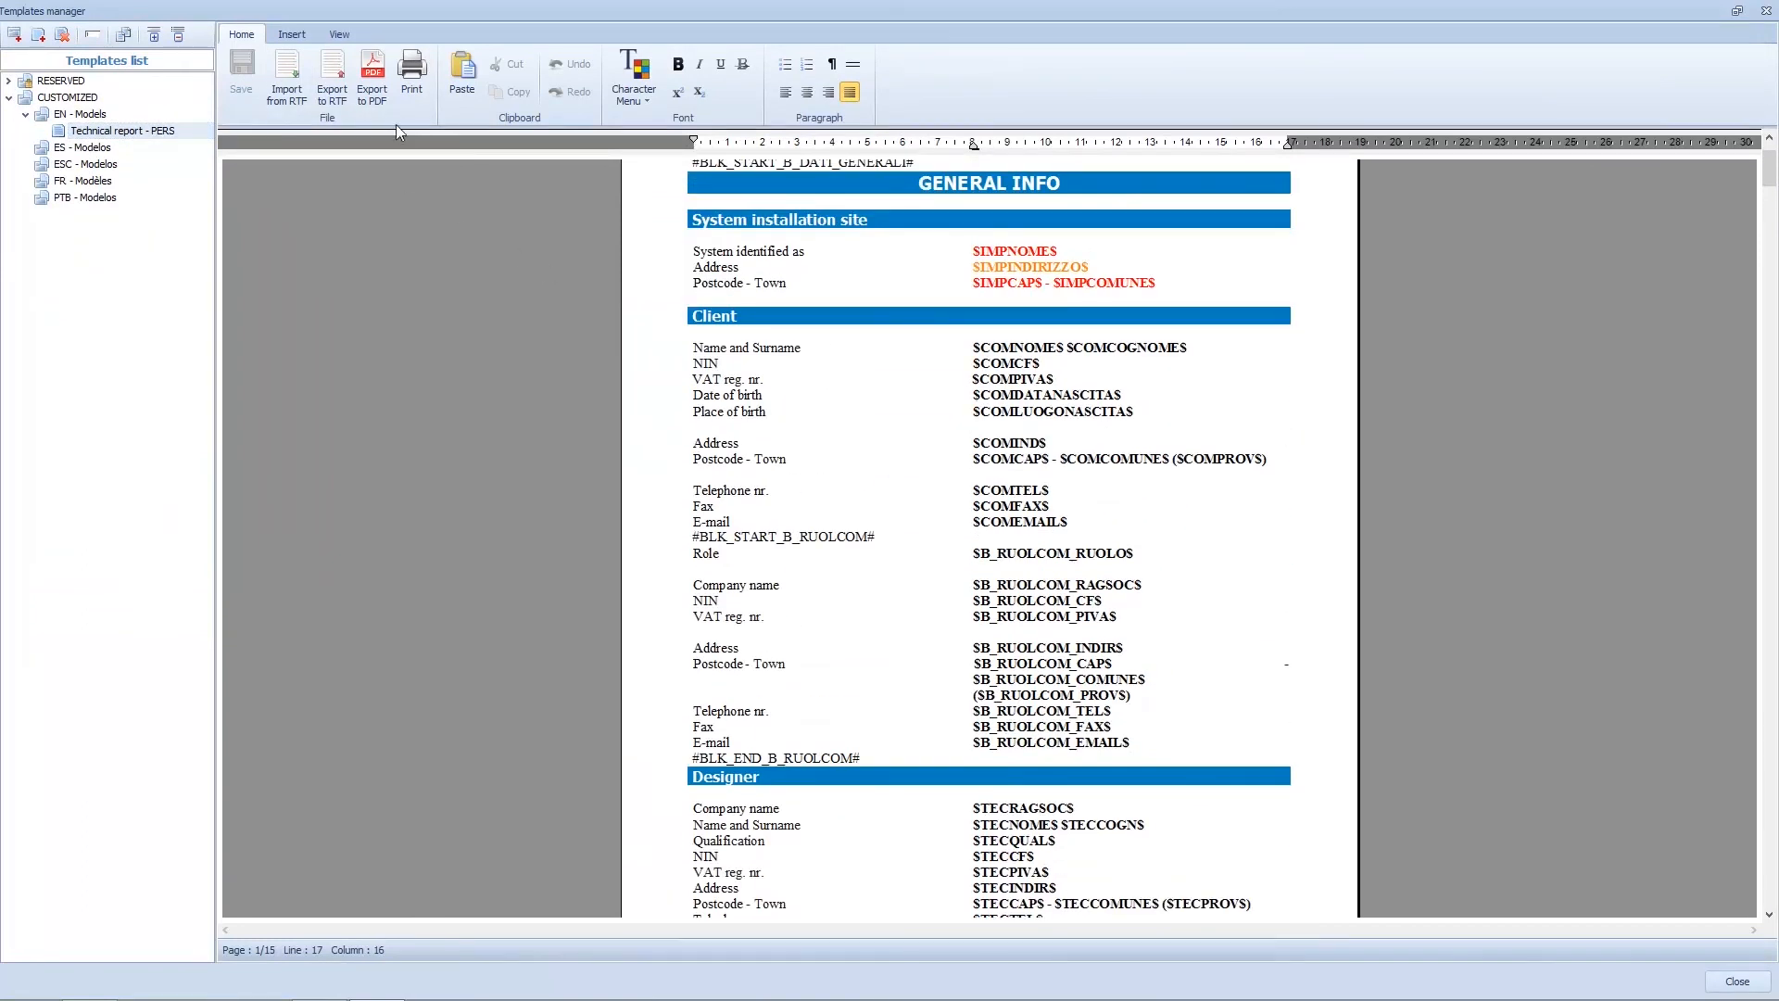
{"action": "scroll", "coordinate": [904, 416], "scroll_direction": "down", "scroll_amount": 7}
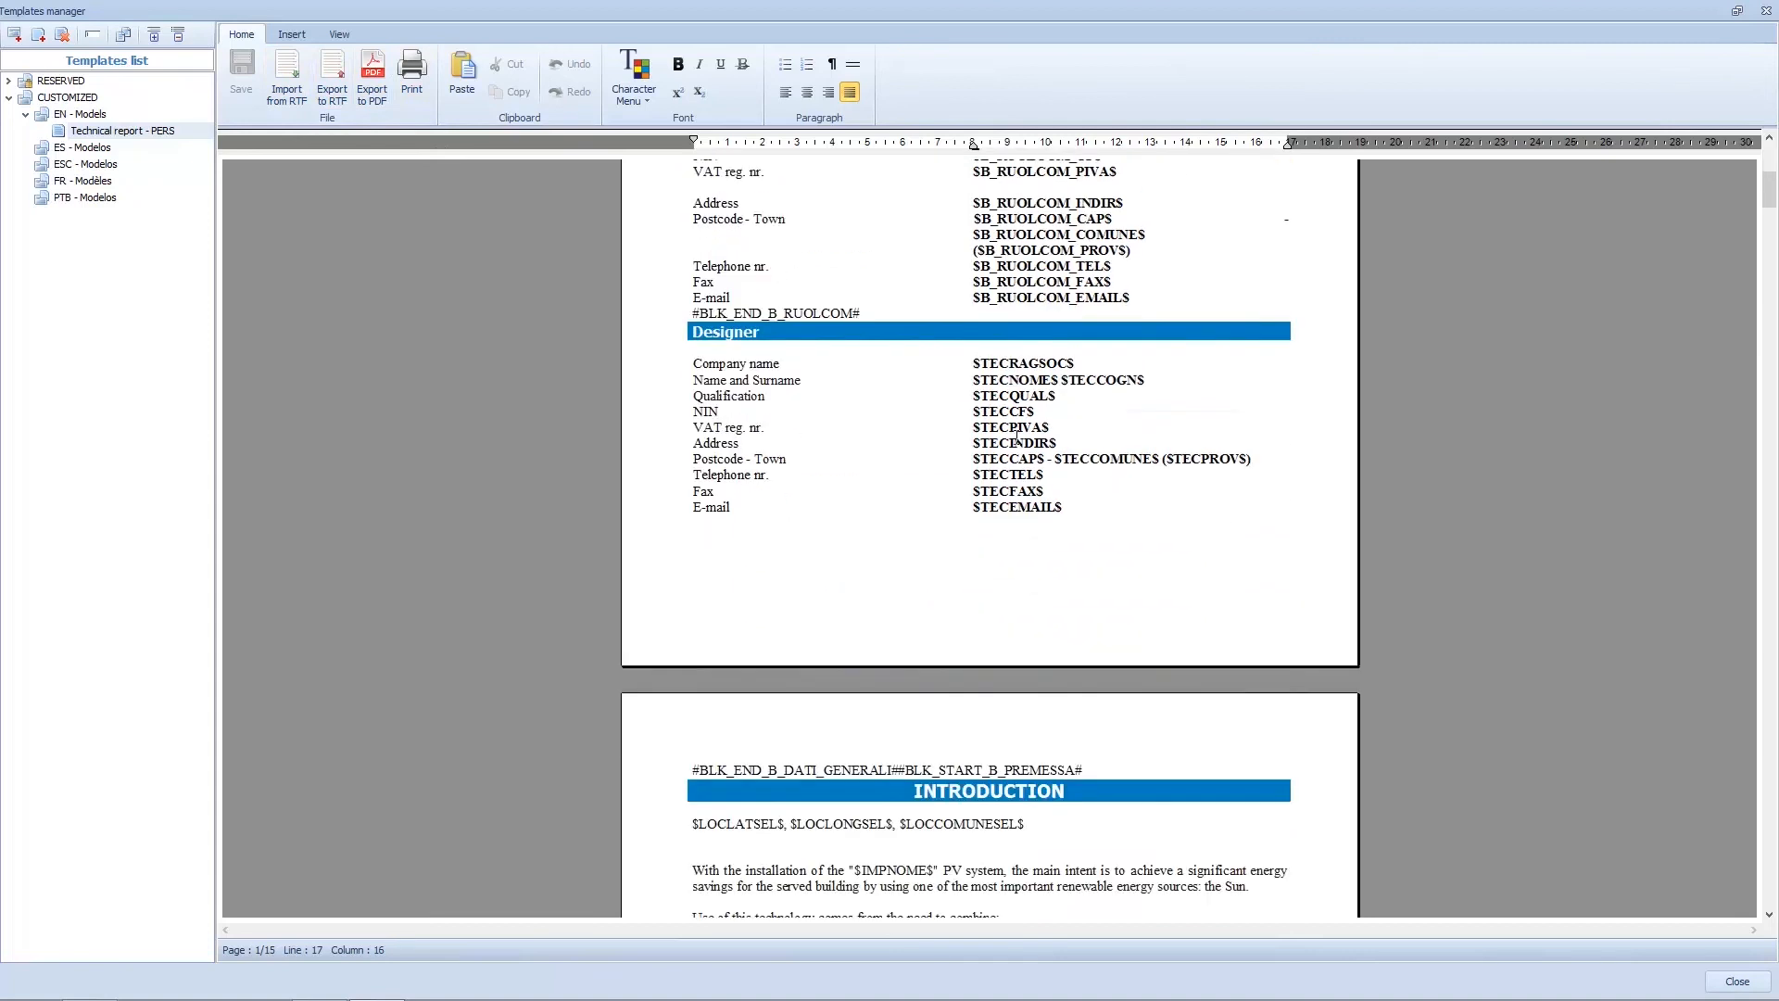
{"action": "left_click_drag", "start_coordinate": [877, 718], "coordinate": [695, 561]}
{"action": "key", "text": "ctrl+c"}
{"action": "scroll", "coordinate": [1069, 595], "scroll_direction": "down", "scroll_amount": 20}
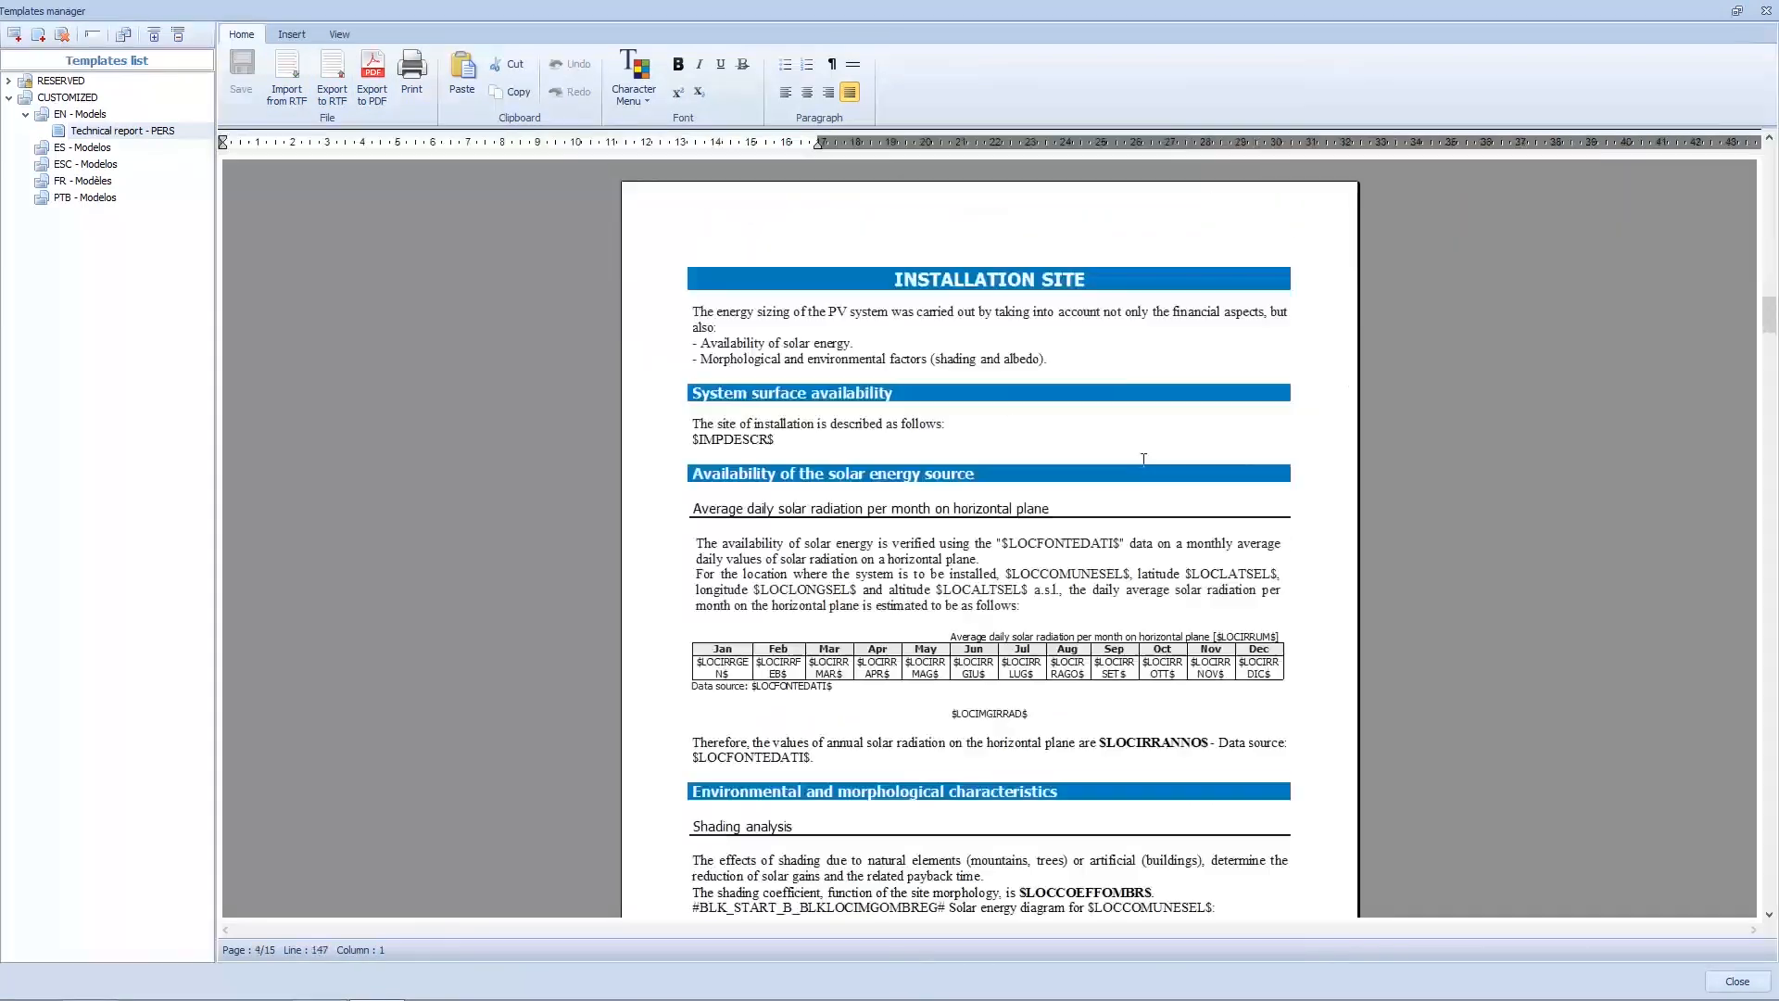
{"action": "scroll", "coordinate": [1096, 375], "scroll_direction": "down", "scroll_amount": 15}
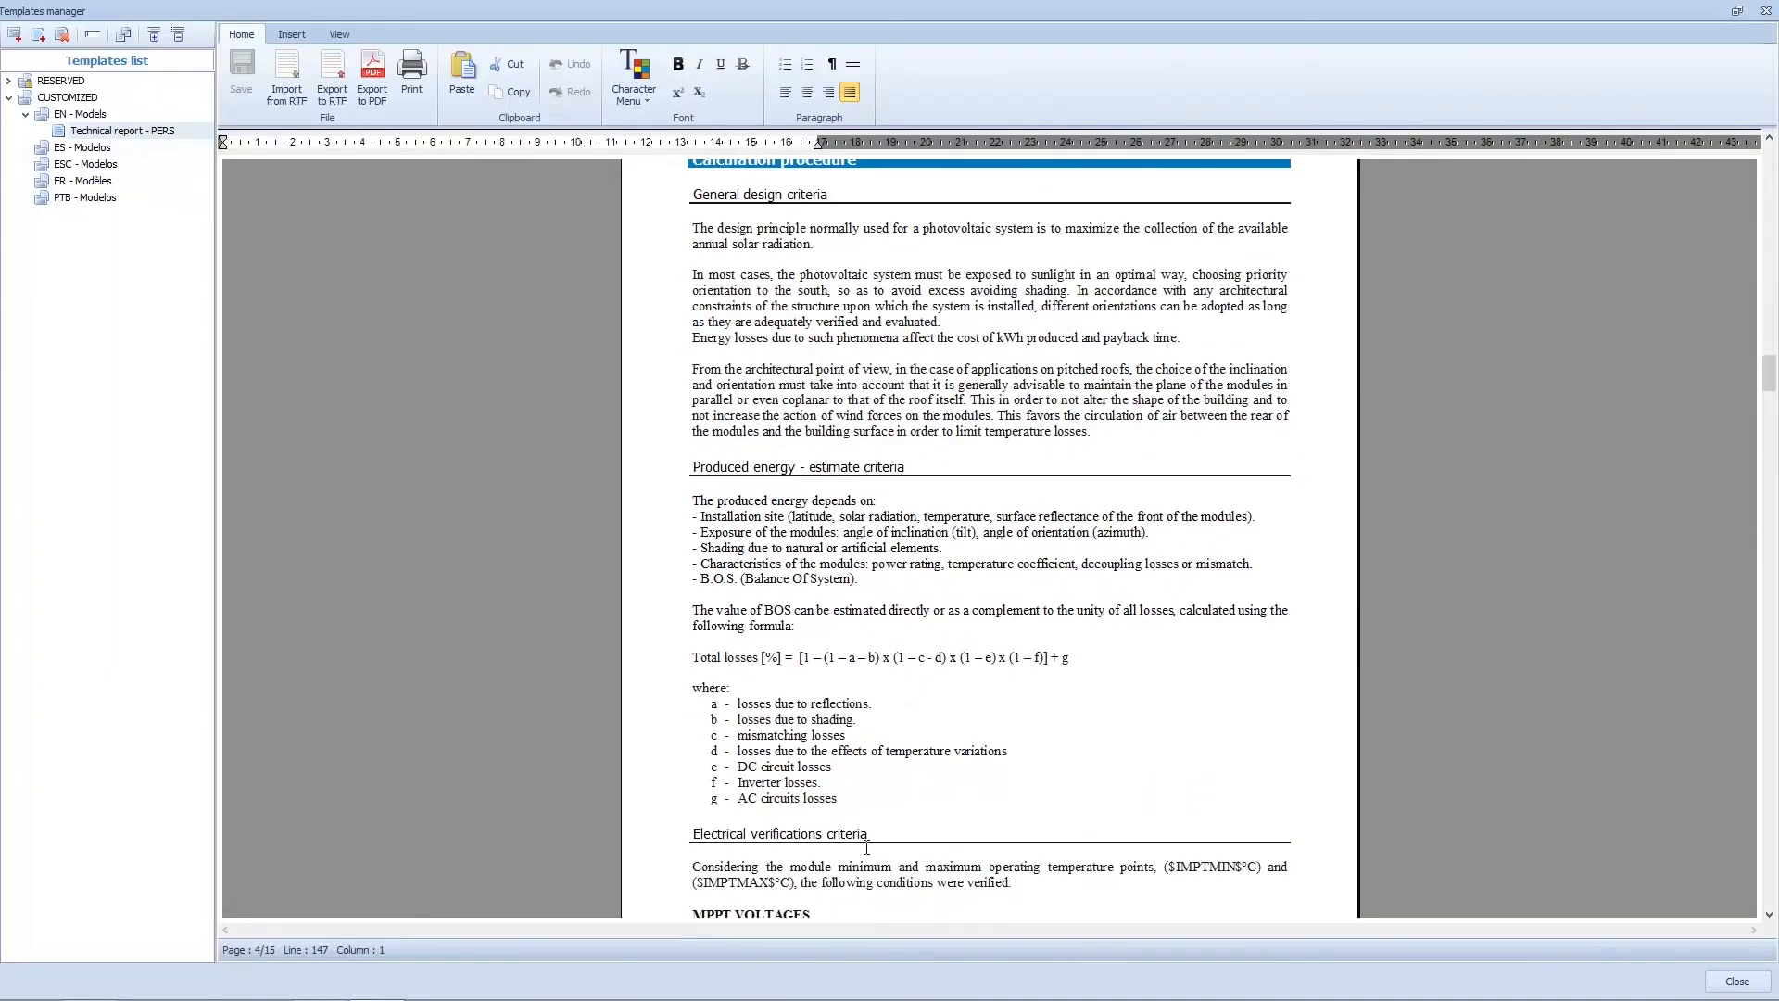
{"action": "left_click", "coordinate": [869, 658]}
{"action": "key", "text": "ctrl+v"}
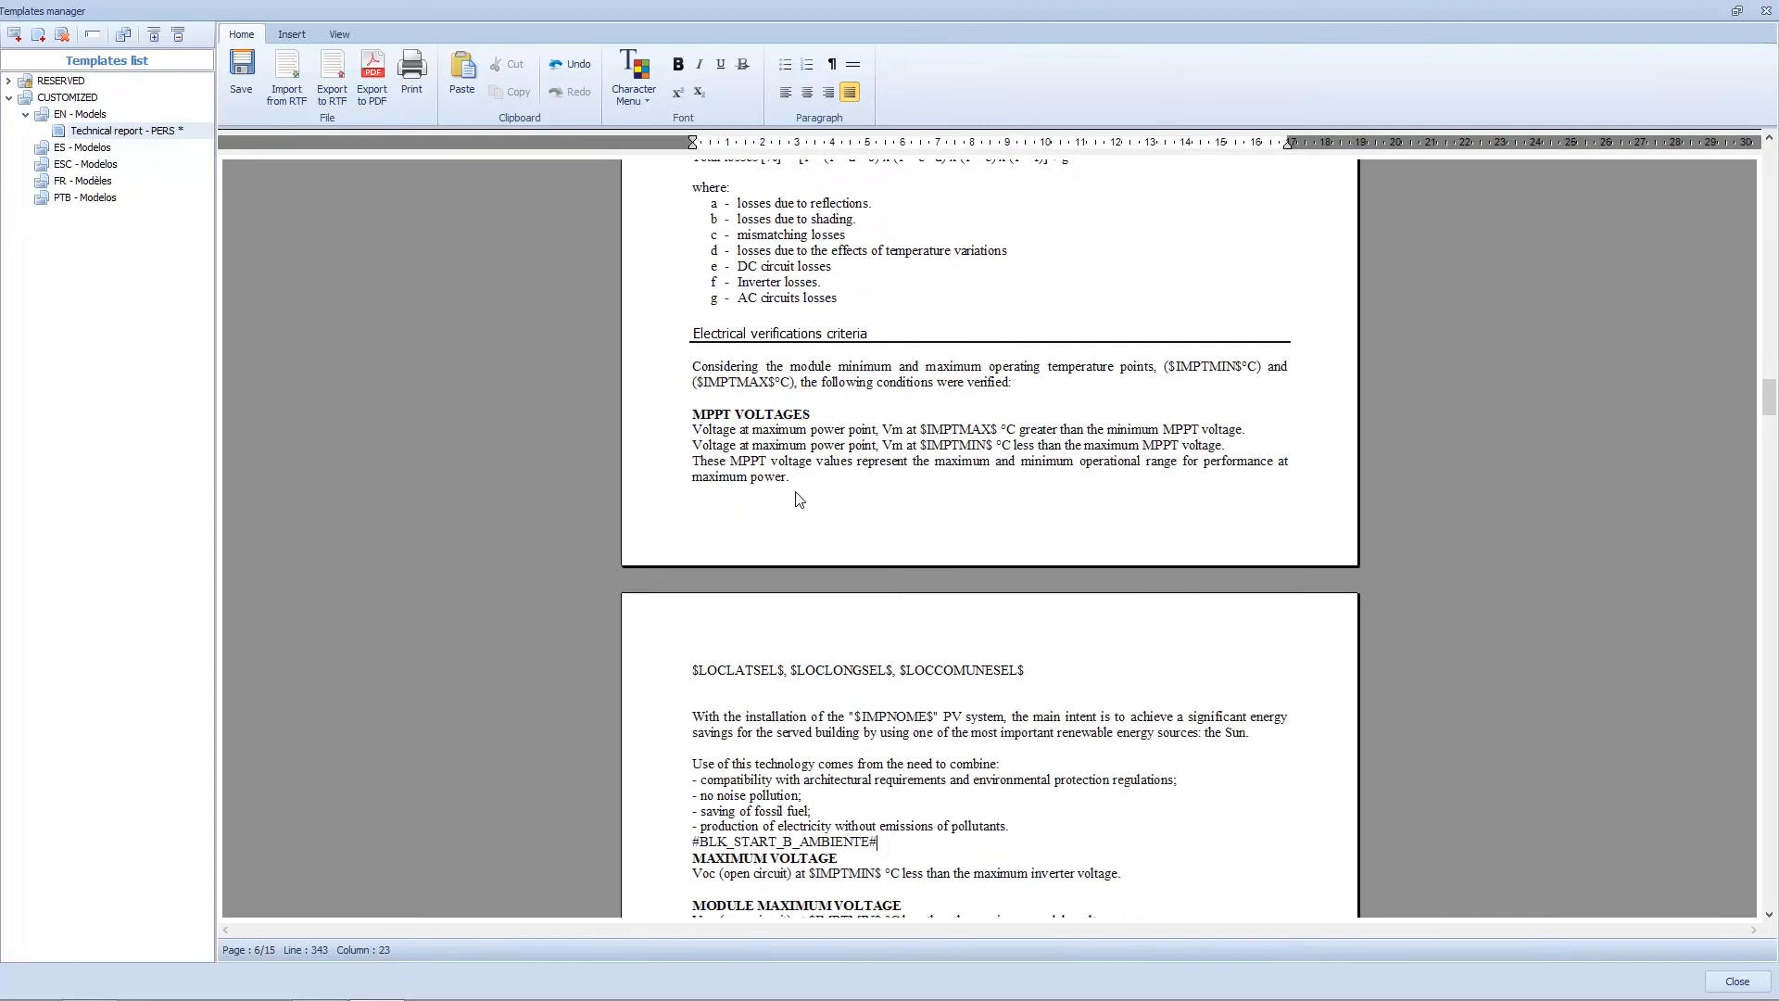
Step: Copy the paragraph under MPPT VOLTAGES and paste it below the block markers that end the INVERTER SIZING FACTOR section
{"action": "left_click_drag", "start_coordinate": [798, 499], "coordinate": [692, 429]}
{"action": "key", "text": "ctrl+c"}
{"action": "scroll", "coordinate": [999, 424], "scroll_direction": "down", "scroll_amount": 8}
{"action": "left_click_drag", "start_coordinate": [1172, 323], "coordinate": [1146, 398]}
{"action": "left_click", "coordinate": [1096, 445]}
{"action": "left_click", "coordinate": [1074, 354]}
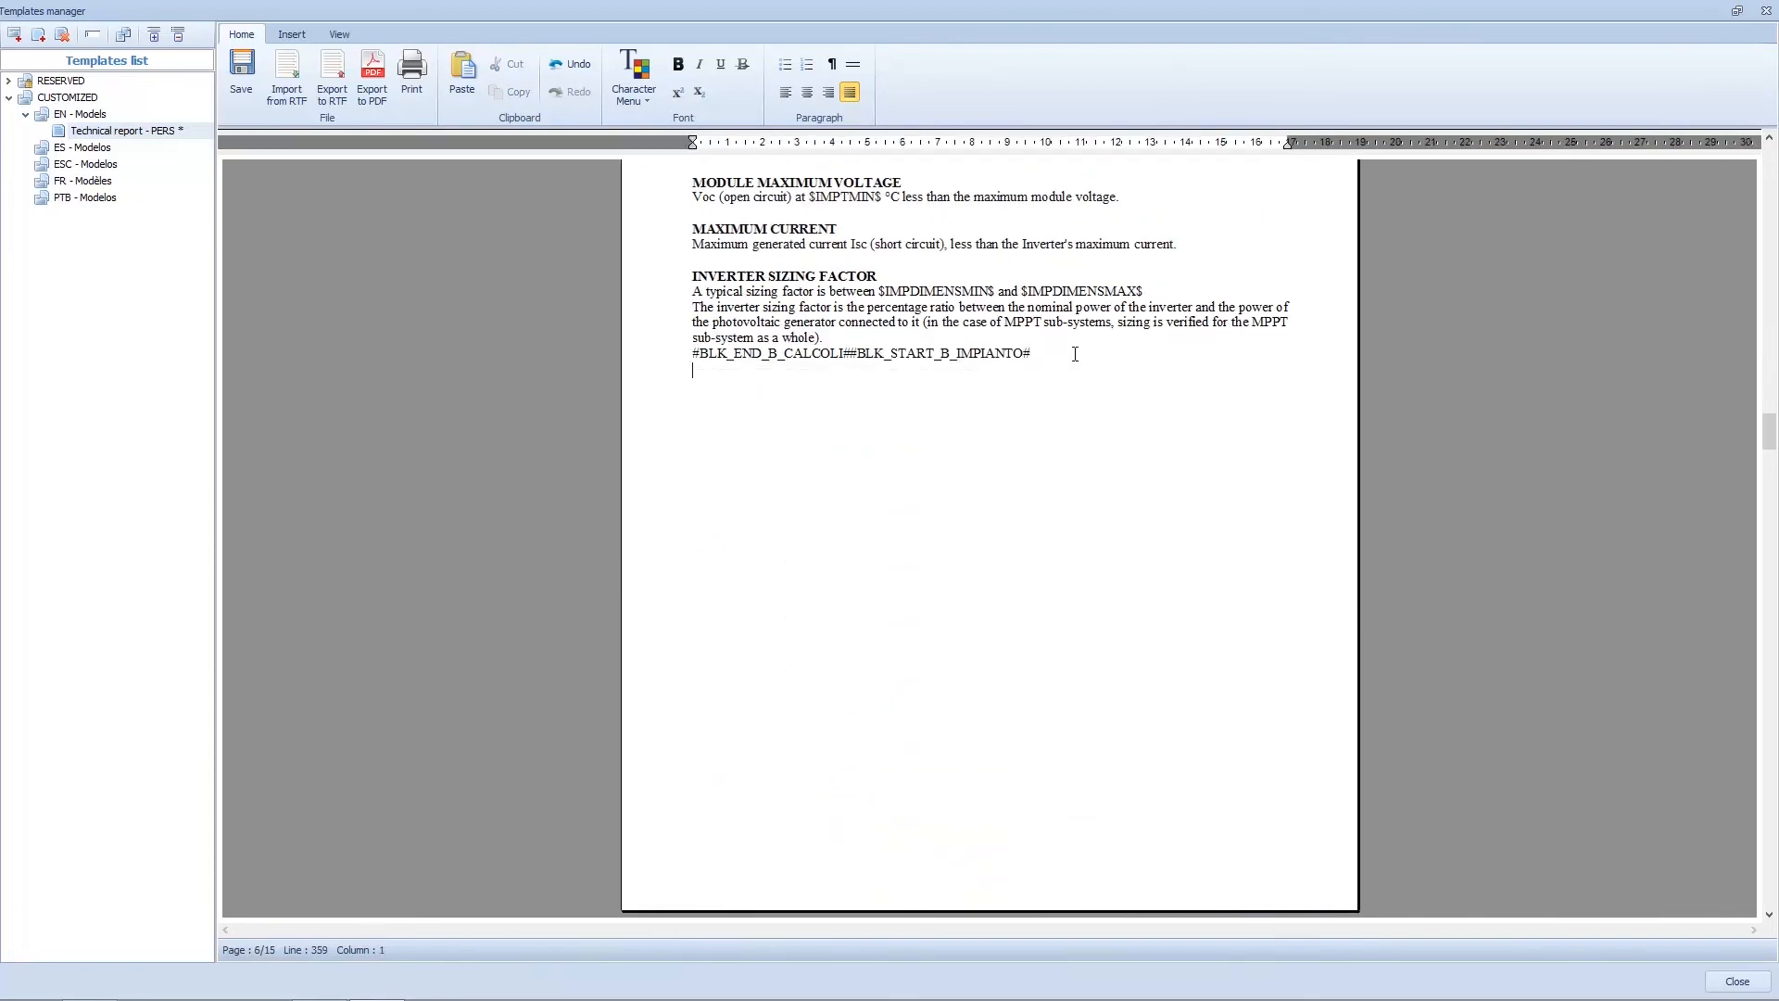
{"action": "key", "text": "ctrl+v"}
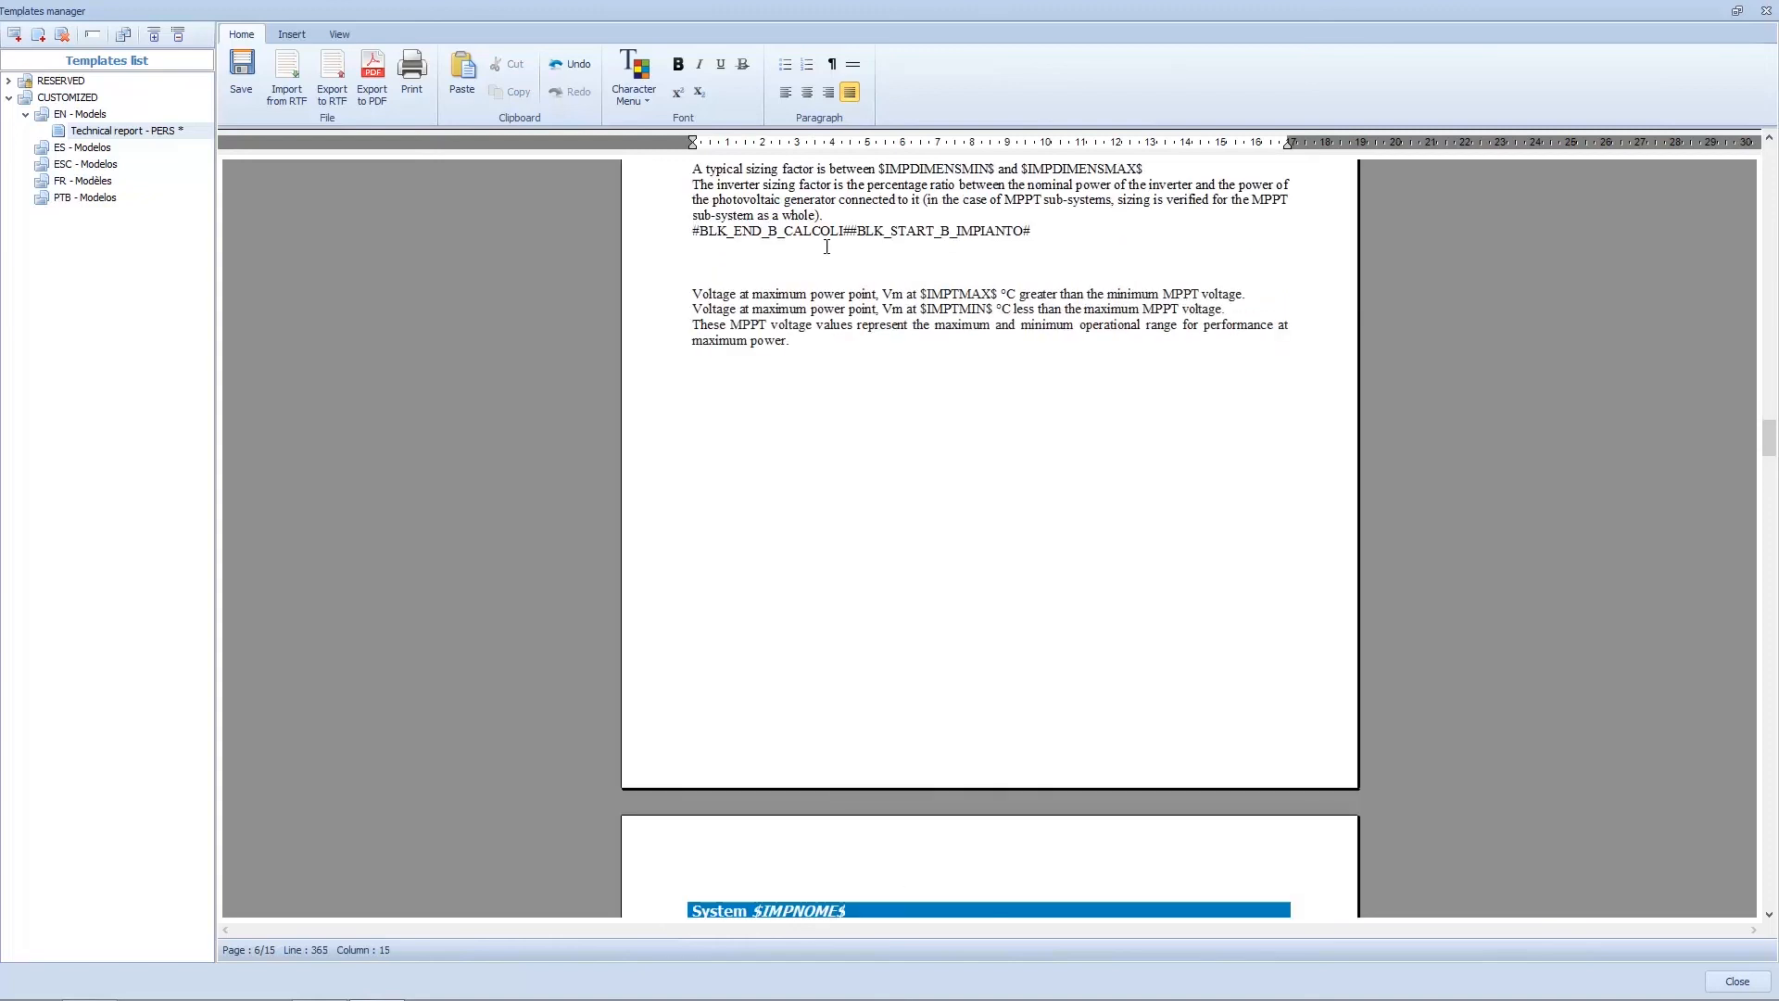
Step: Select the pasted MPPT voltage paragraph below the INVERTER SIZING FACTOR section
{"action": "left_click_drag", "start_coordinate": [829, 360], "coordinate": [659, 295]}
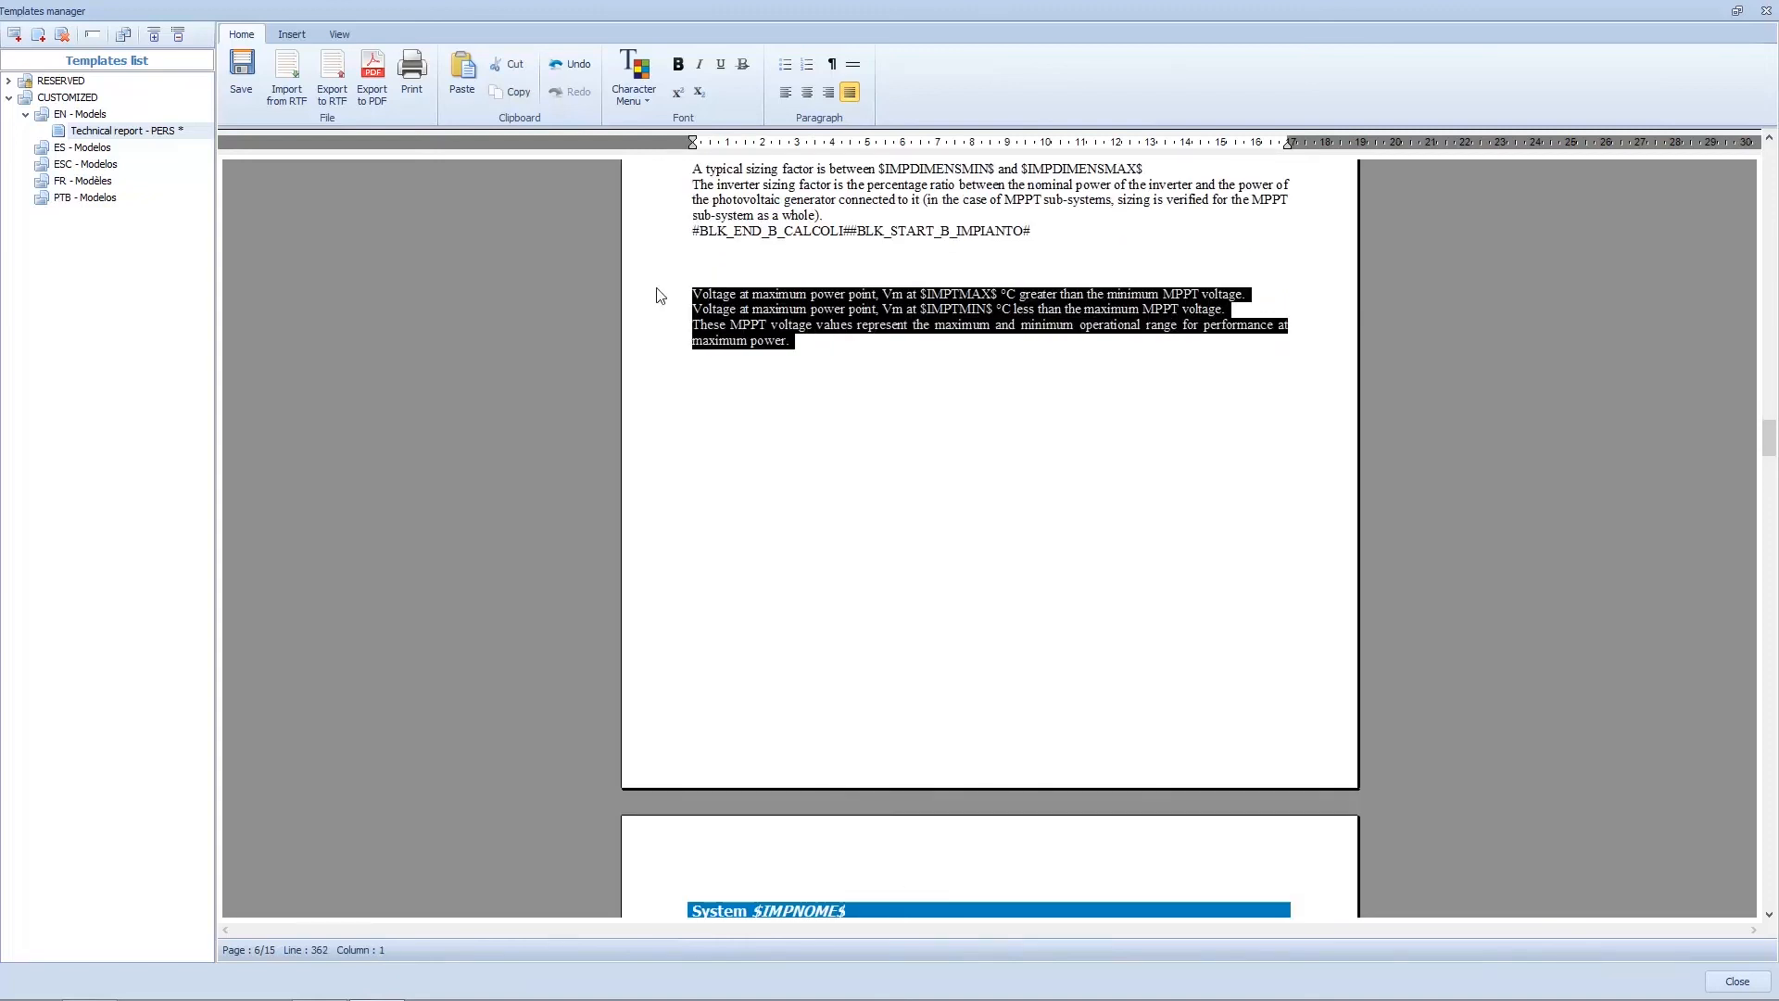